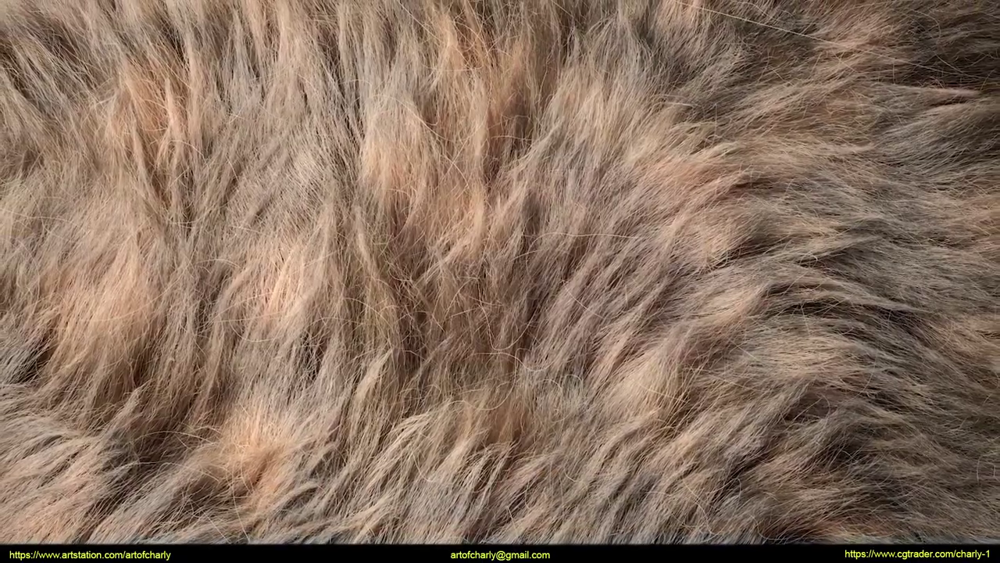
# Switch to the #видео_ответы channel and scroll through its posts
pyautogui.scroll(-5, 582, 240)
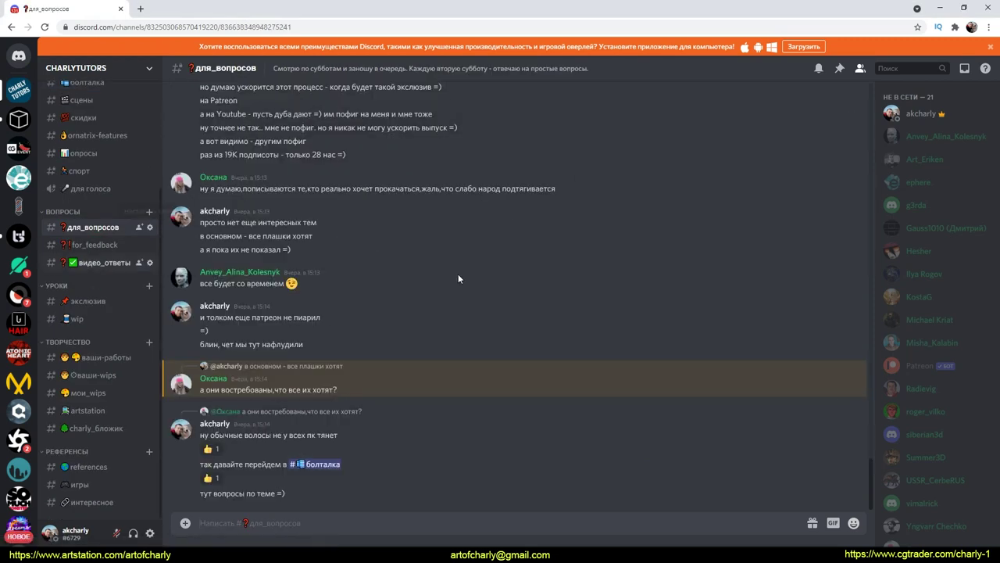
pyautogui.click(102, 262)
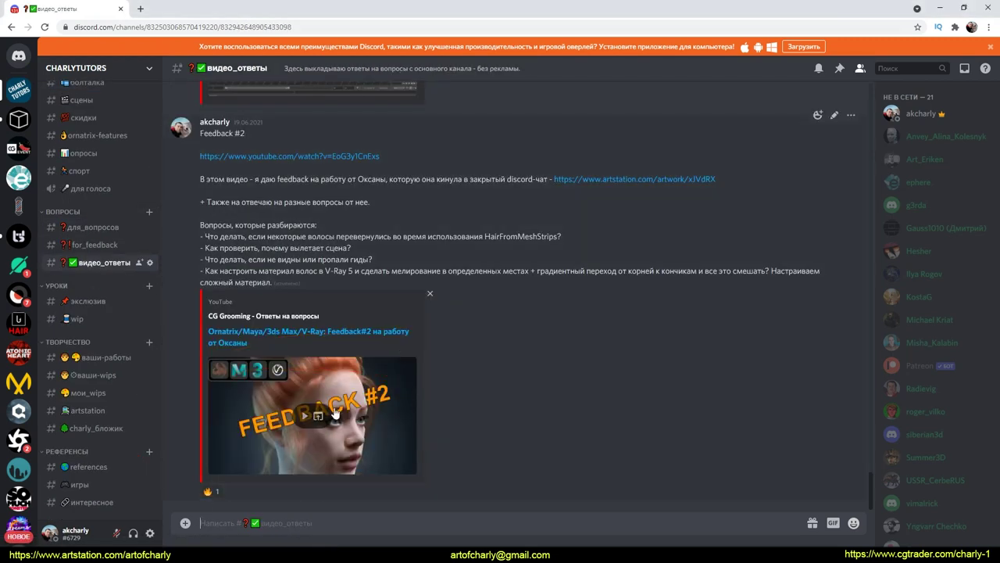
pyautogui.scroll(5, 335, 413)
pyautogui.scroll(5, 334, 407)
pyautogui.scroll(5, 334, 407)
pyautogui.scroll(5, 348, 414)
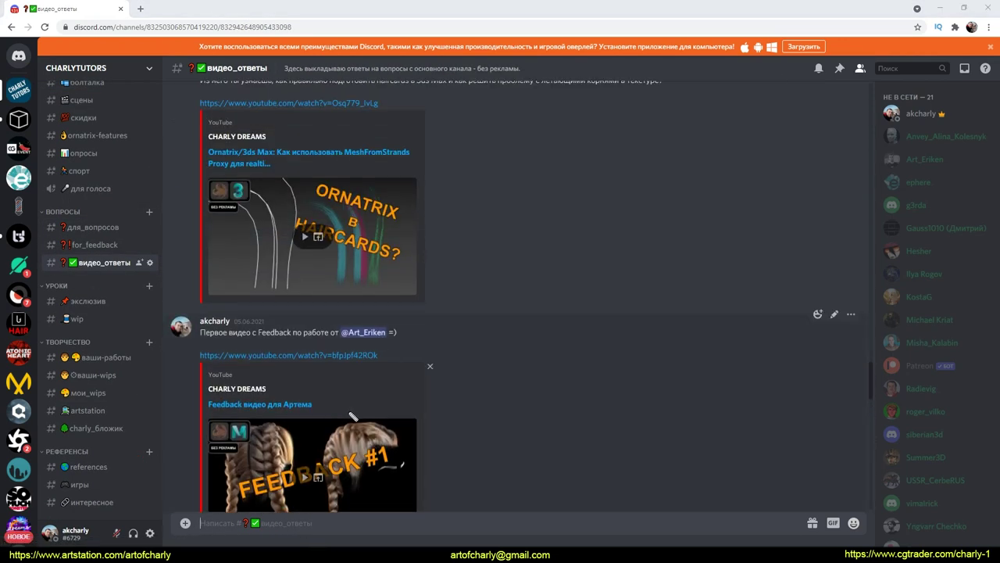
pyautogui.scroll(-3, 508, 407)
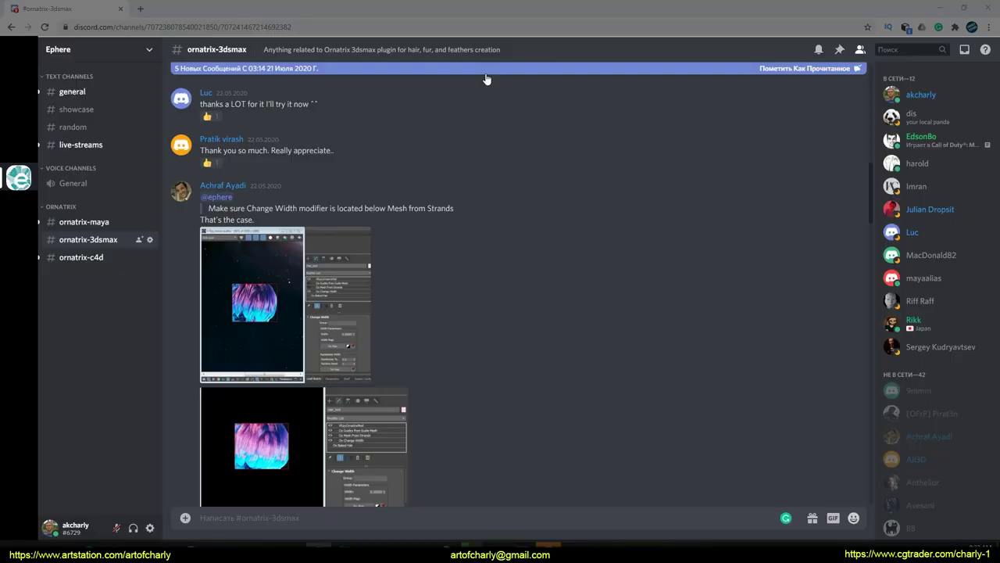
# Scroll through the ornatrix-3dsmax channel's May 2020 discussion of Ornatrix for 3ds Max
pyautogui.scroll(4, 436, 204)
pyautogui.scroll(5, 433, 204)
pyautogui.scroll(-5, 436, 191)
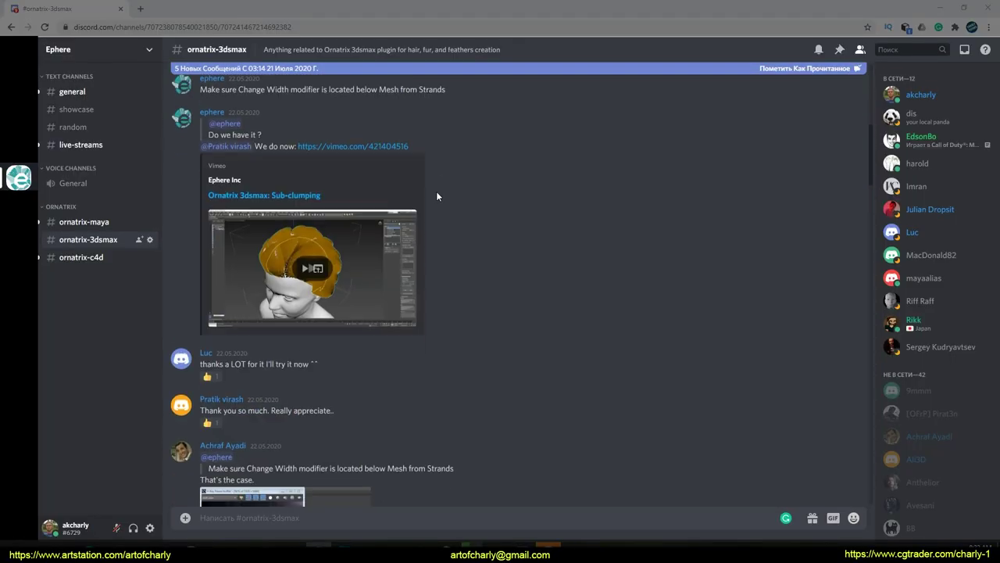
pyautogui.scroll(-5, 422, 194)
pyautogui.scroll(-5, 402, 199)
pyautogui.scroll(-5, 402, 199)
pyautogui.scroll(-5, 402, 195)
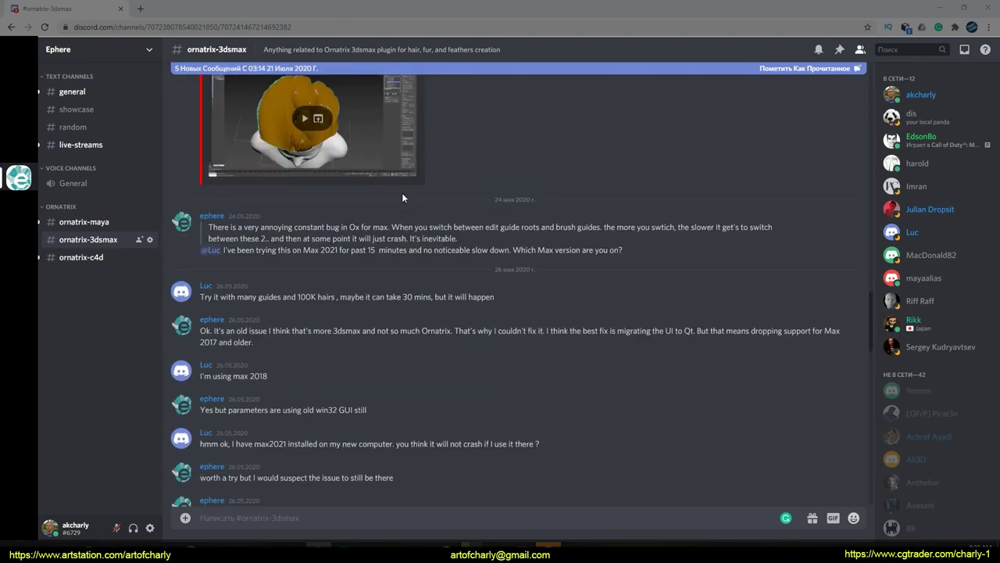
pyautogui.scroll(-5, 405, 211)
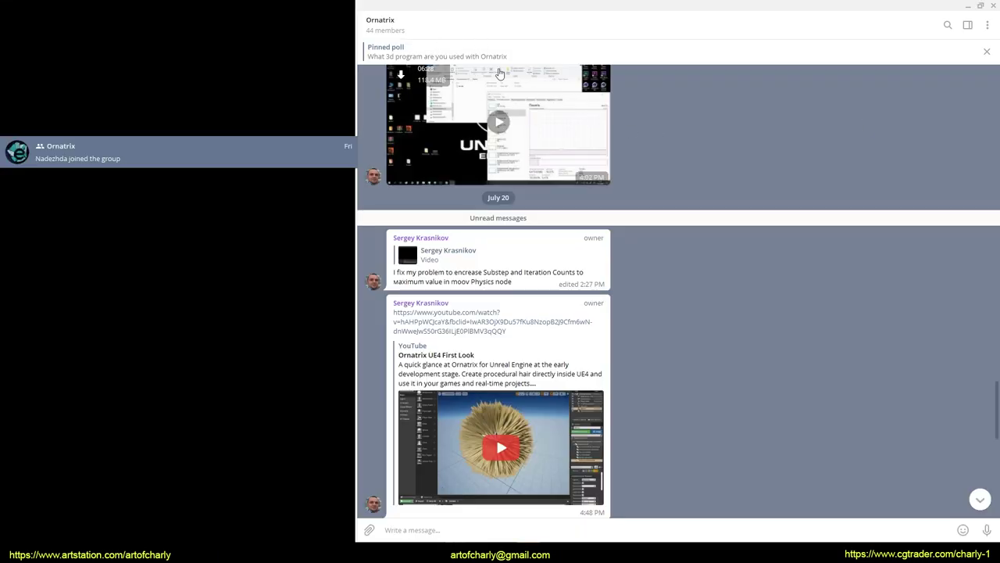
# Scroll the Ornatrix Telegram group's July messages down to the latest join notice
pyautogui.scroll(-2, 644, 161)
pyautogui.scroll(-3, 683, 185)
pyautogui.scroll(-5, 680, 183)
pyautogui.scroll(-1, 681, 191)
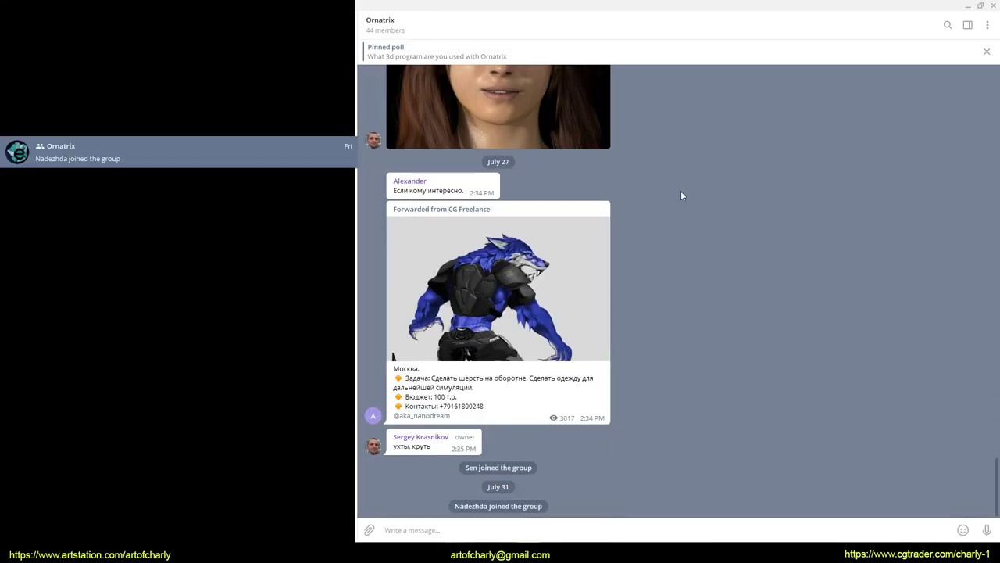
pyautogui.scroll(5, 654, 230)
pyautogui.scroll(5, 654, 230)
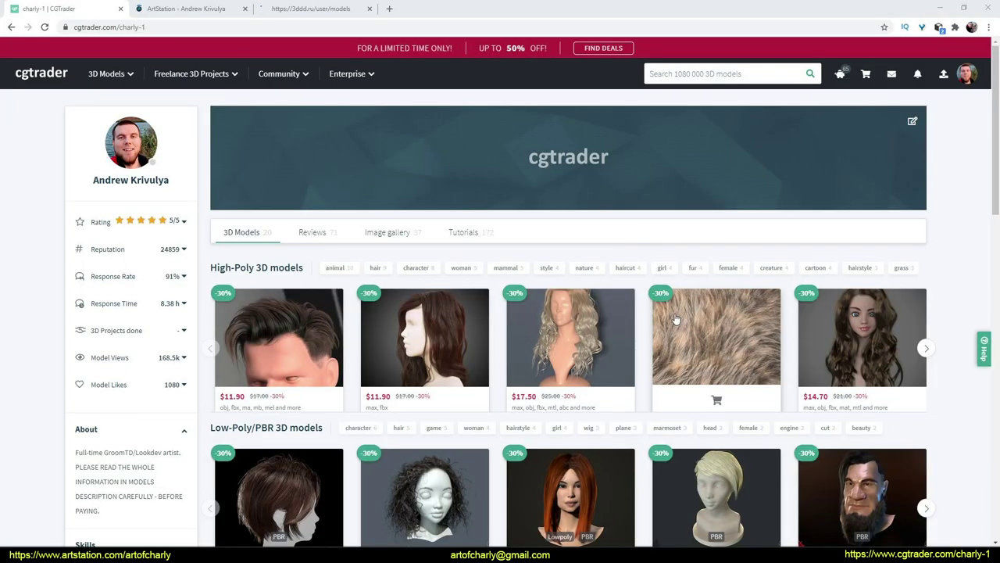
# Scroll the CGTrader hair models profile, then move to the ArtStation store tab
pyautogui.scroll(-3, 504, 288)
pyautogui.scroll(3, 504, 287)
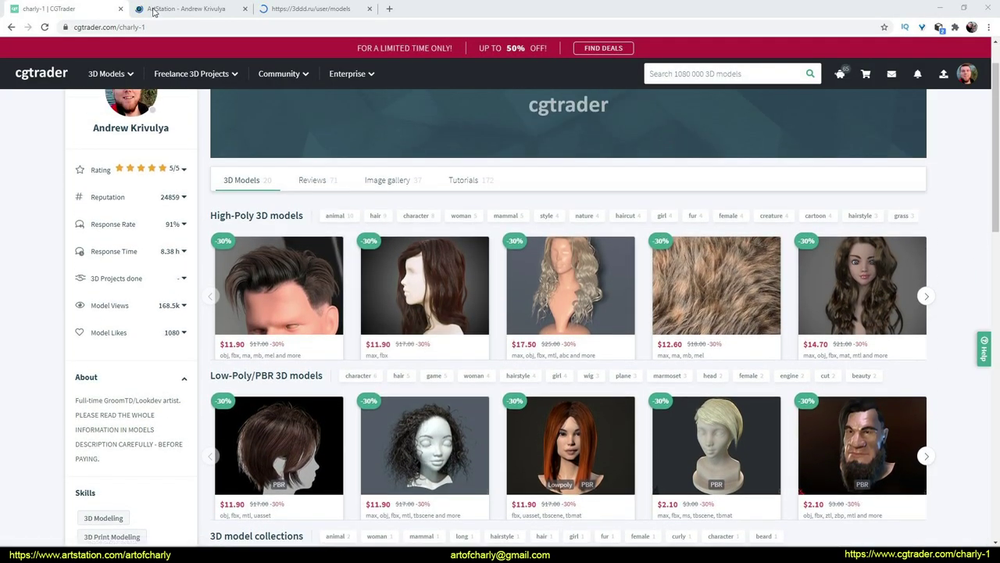
pyautogui.hotkey('ctrl', 'Tab')
pyautogui.scroll(2, 325, 302)
# Move to the 3ddd models tab and scroll down the listings
pyautogui.hotkey('ctrl', 'Tab')
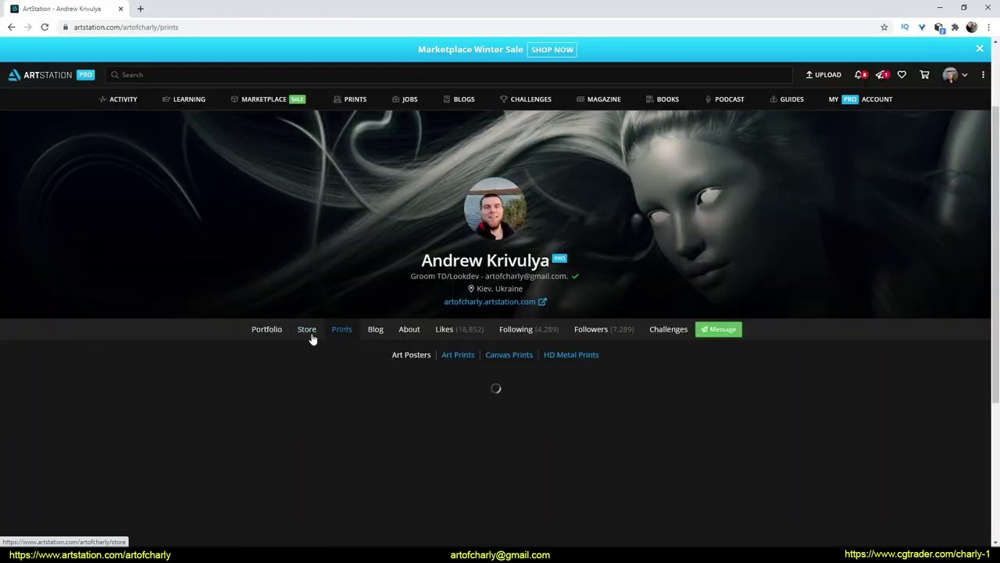
pyautogui.scroll(-5, 275, 365)
pyautogui.scroll(-3, 274, 367)
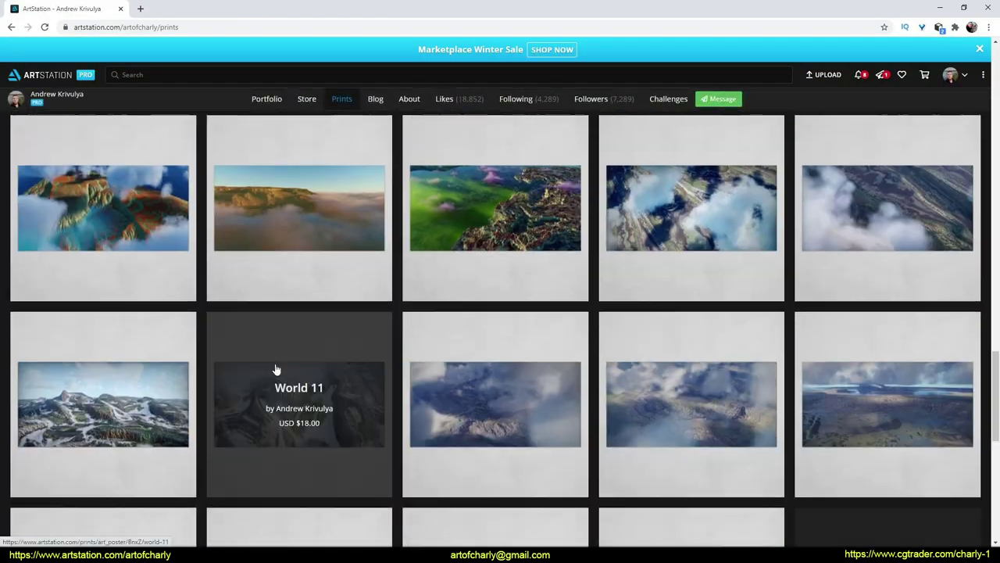
pyautogui.scroll(-3, 275, 369)
pyautogui.scroll(-5, 275, 369)
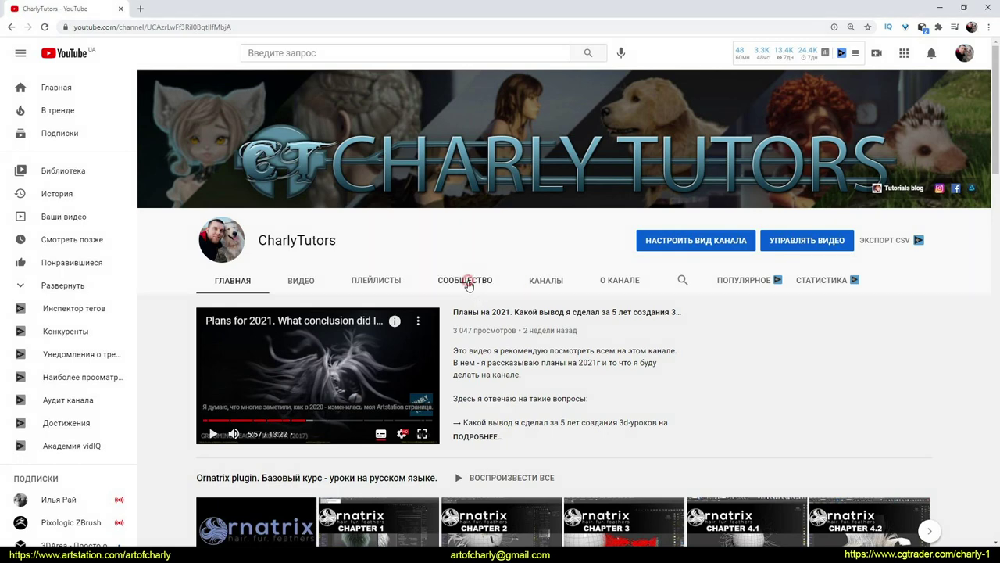
# Open the СООБЩЕСТВО tab and scroll to the Unreal Engine Alembic Hair Q&A Part 5 post
pyautogui.click(467, 282)
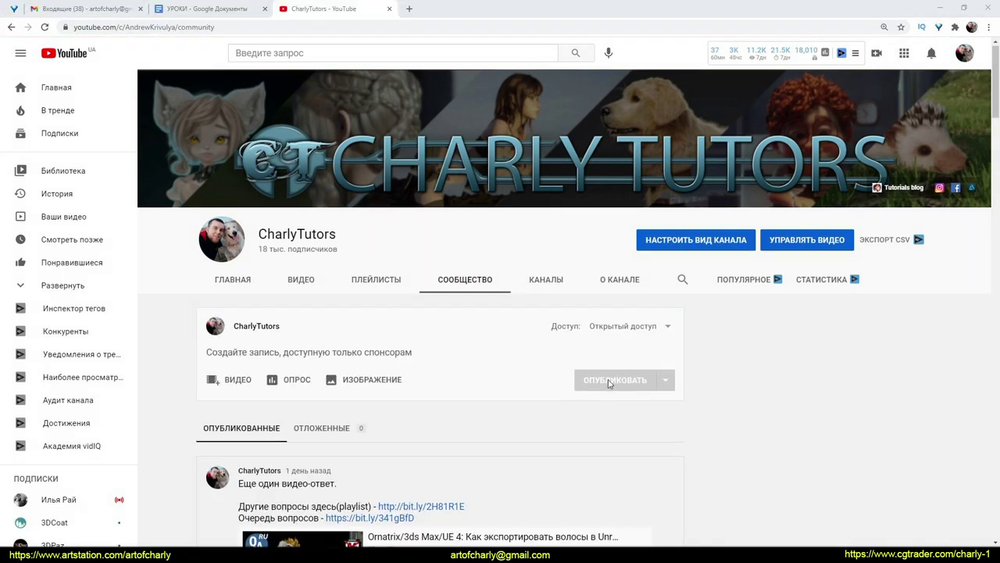
pyautogui.scroll(-2, 609, 382)
pyautogui.scroll(-1, 609, 382)
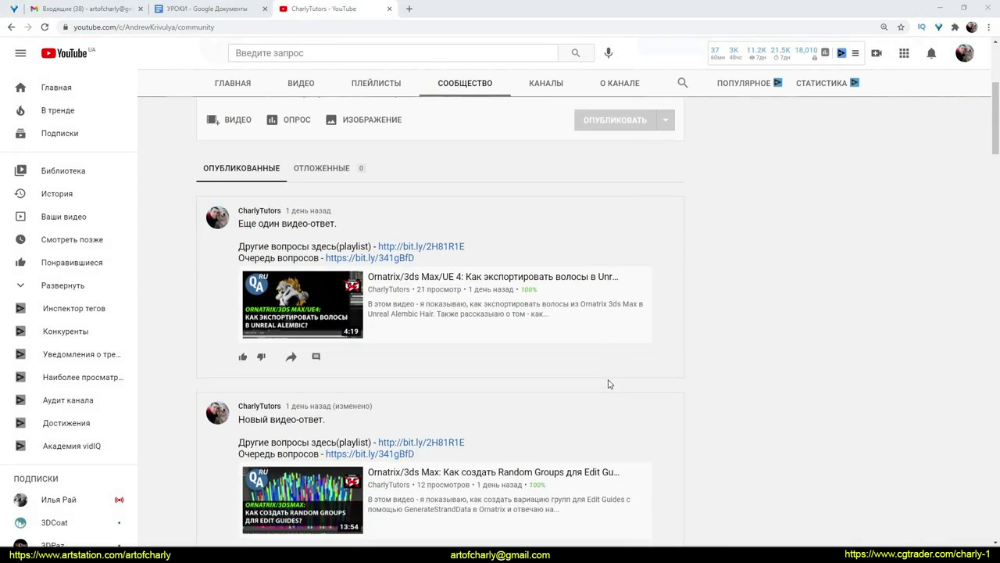
pyautogui.scroll(-2, 609, 383)
pyautogui.scroll(-3, 610, 384)
pyautogui.scroll(-3, 610, 383)
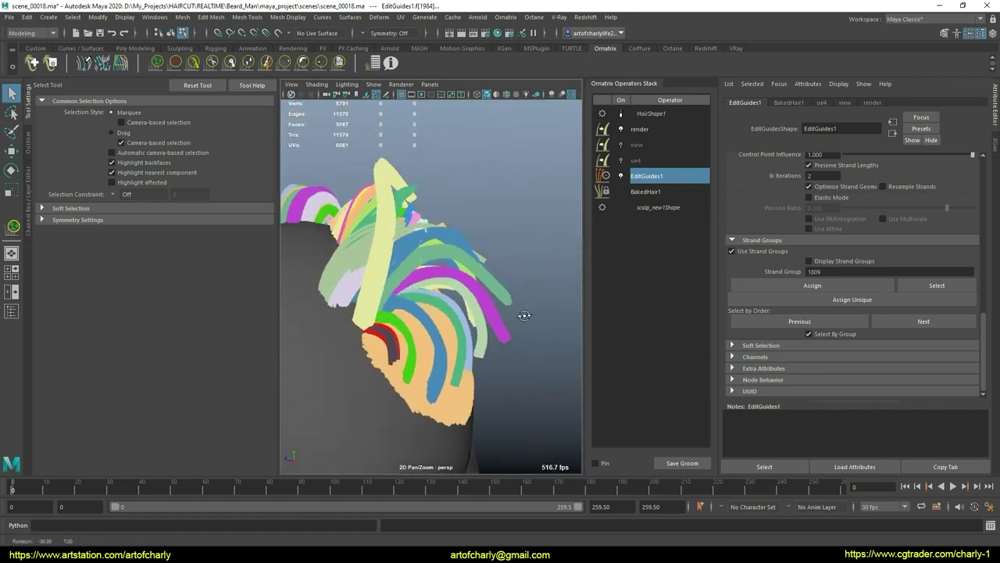
# Inspect the groom, selecting a single red guide strand, then clear the selection
pyautogui.scroll(3, 512, 315)
pyautogui.scroll(2, 513, 315)
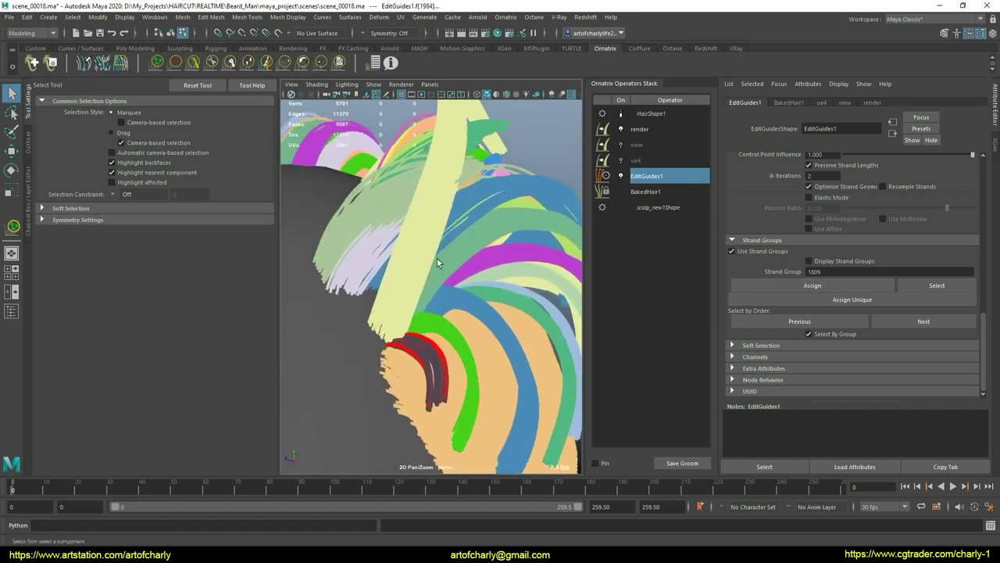
pyautogui.click(383, 263)
pyautogui.moveTo(400, 265)
pyautogui.keyDown('alt'); pyautogui.mouseDown()
pyautogui.moveTo(351, 323)
pyautogui.moveTo(447, 283)
pyautogui.mouseUp(); pyautogui.keyUp('alt')
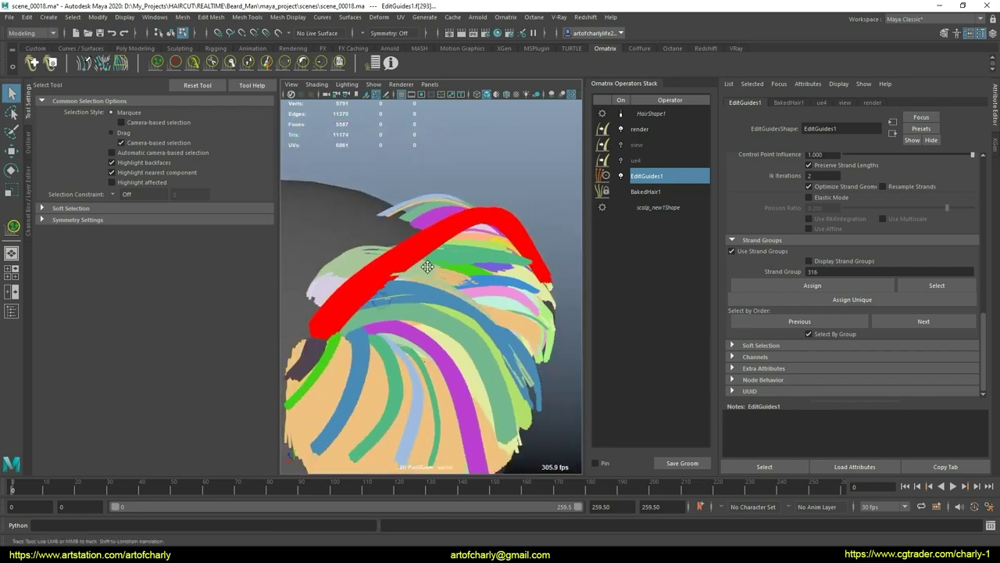
pyautogui.scroll(-5, 787, 263)
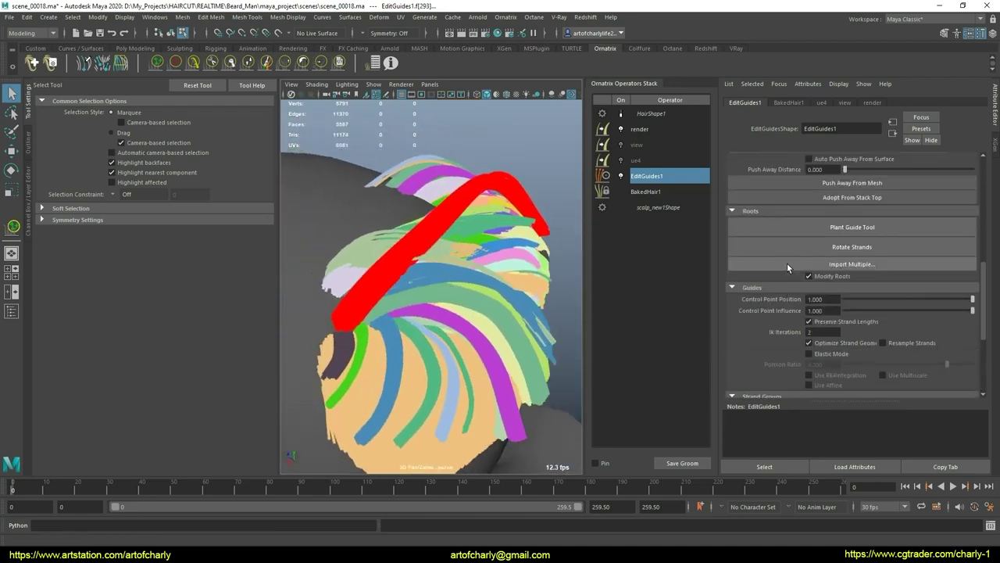
pyautogui.scroll(-5, 780, 271)
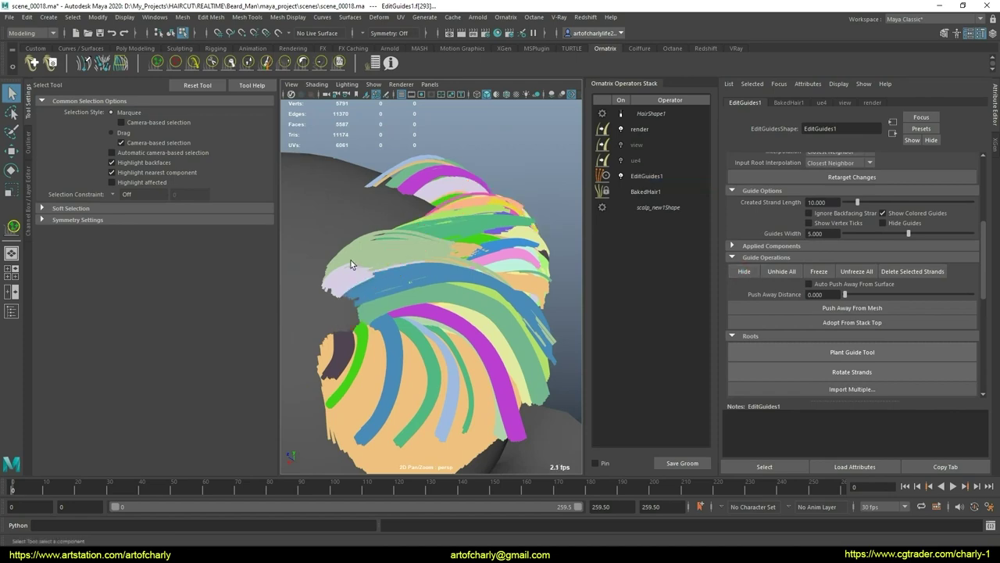
pyautogui.moveTo(351, 260)
pyautogui.keyDown('alt'); pyautogui.mouseDown()
pyautogui.moveTo(471, 252)
pyautogui.moveTo(429, 324)
pyautogui.moveTo(362, 311)
pyautogui.mouseUp(); pyautogui.keyUp('alt')
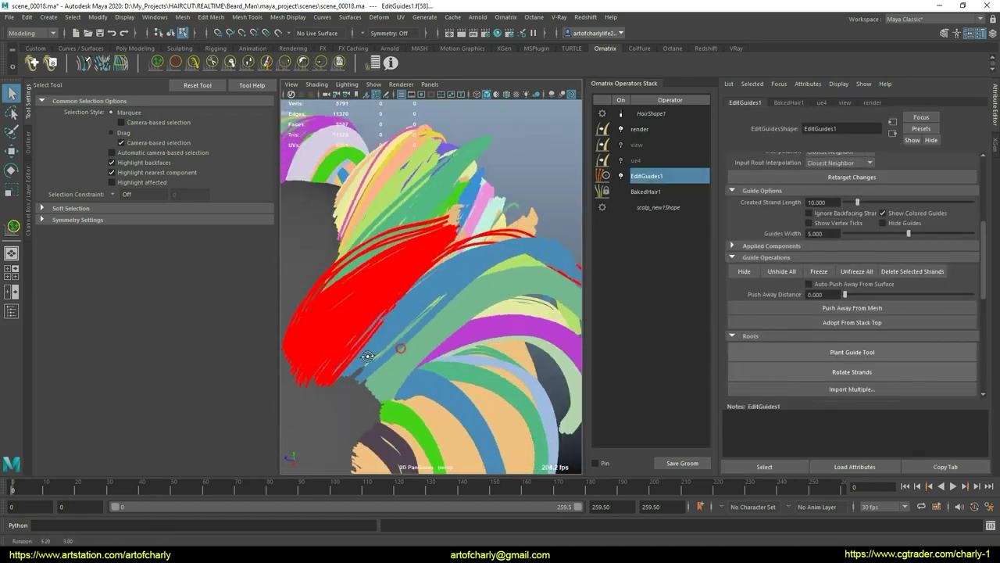
pyautogui.keyDown('alt'); pyautogui.moveTo(422, 343); pyautogui.dragTo(336, 320); pyautogui.keyUp('alt')
pyautogui.scroll(4, 770, 230)
pyautogui.scroll(-3, 769, 234)
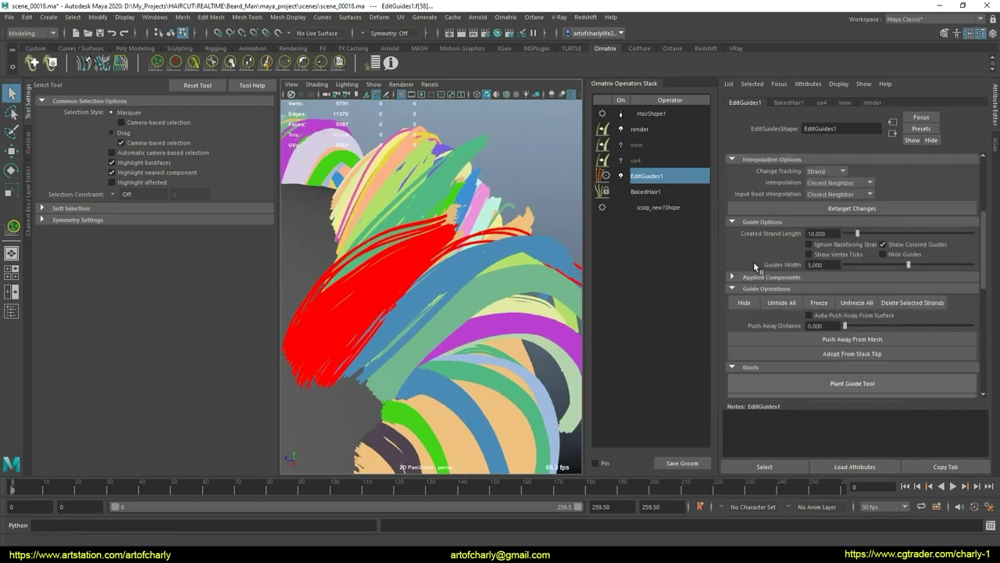
pyautogui.click(404, 342)
pyautogui.moveTo(405, 342)
pyautogui.keyDown('alt'); pyautogui.mouseDown()
pyautogui.moveTo(394, 246)
pyautogui.moveTo(378, 212)
pyautogui.mouseUp(); pyautogui.keyUp('alt')
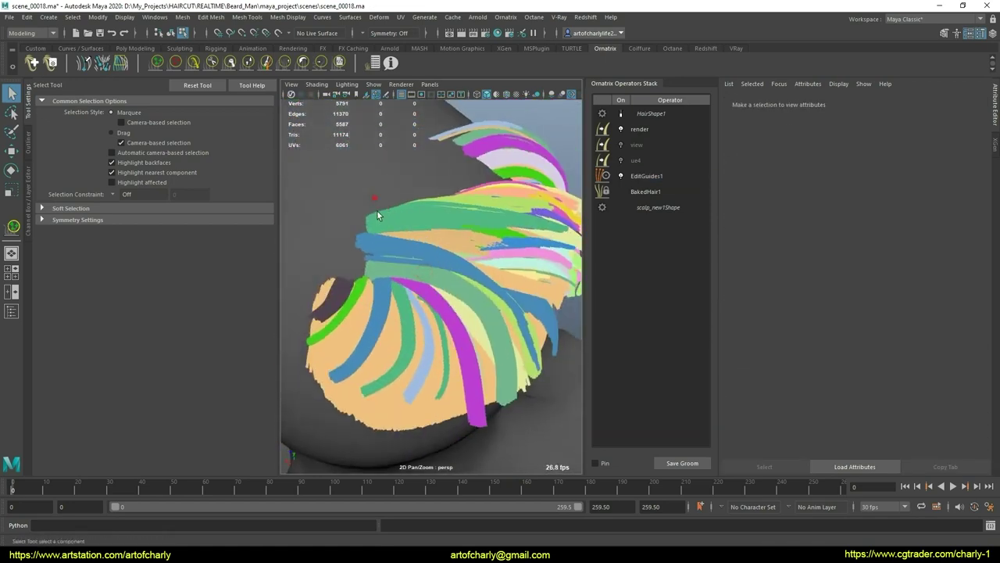
# Hide the guides across the top and upper back of the head, then activate the Comb Brush
pyautogui.click(393, 281)
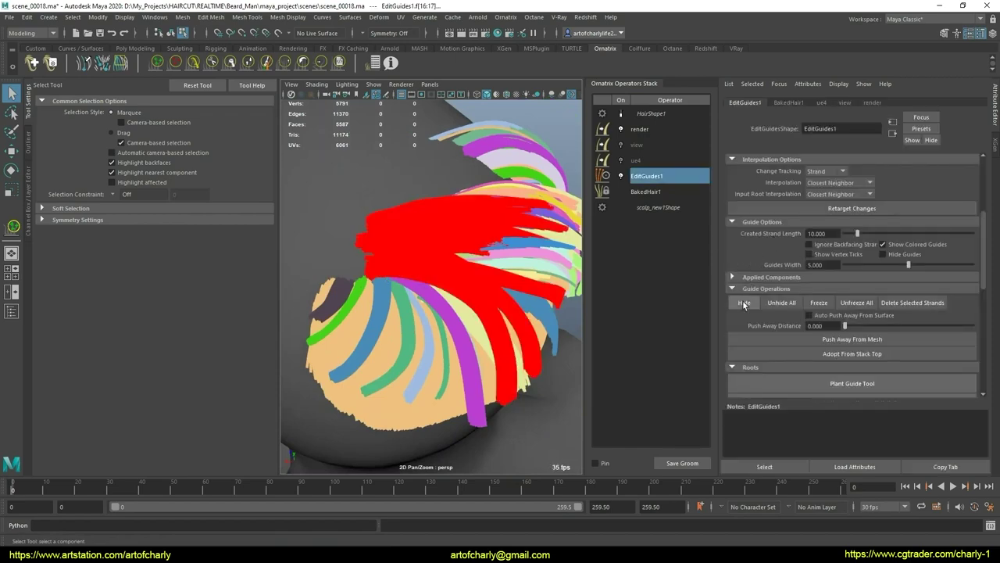
pyautogui.click(446, 277)
pyautogui.moveTo(446, 277)
pyautogui.keyDown('alt'); pyautogui.mouseDown()
pyautogui.moveTo(435, 190)
pyautogui.moveTo(485, 291)
pyautogui.moveTo(417, 284)
pyautogui.moveTo(408, 232)
pyautogui.mouseUp(); pyautogui.keyUp('alt')
pyautogui.moveTo(493, 269); pyautogui.dragTo(489, 264)
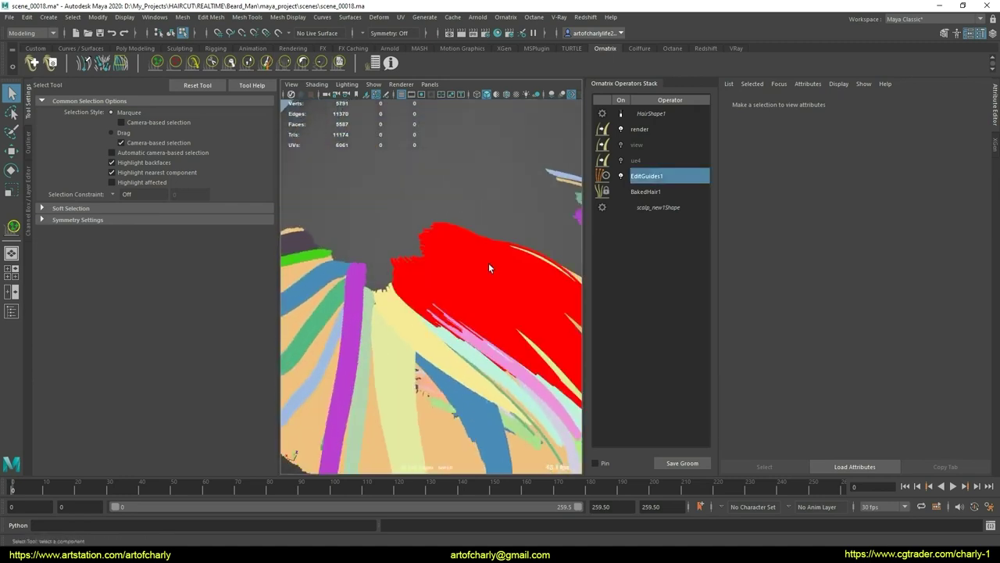
pyautogui.click(443, 228)
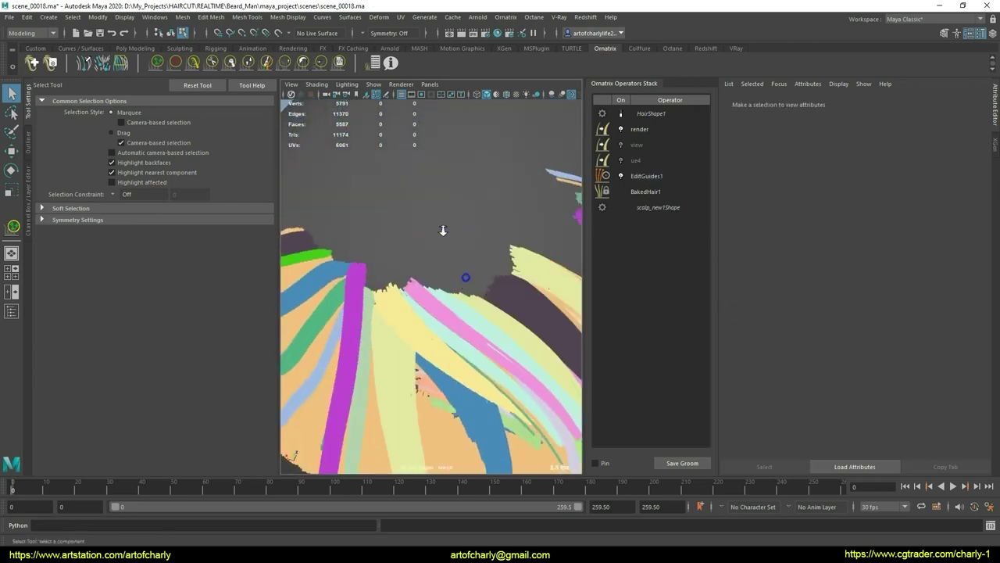
pyautogui.moveTo(443, 228)
pyautogui.keyDown('alt'); pyautogui.mouseDown()
pyautogui.moveTo(424, 174)
pyautogui.moveTo(455, 174)
pyautogui.moveTo(436, 231)
pyautogui.moveTo(432, 212)
pyautogui.moveTo(469, 230)
pyautogui.moveTo(443, 236)
pyautogui.moveTo(461, 243)
pyautogui.moveTo(492, 232)
pyautogui.moveTo(476, 312)
pyautogui.moveTo(428, 259)
pyautogui.moveTo(435, 284)
pyautogui.moveTo(406, 242)
pyautogui.moveTo(433, 244)
pyautogui.mouseUp(); pyautogui.keyUp('alt')
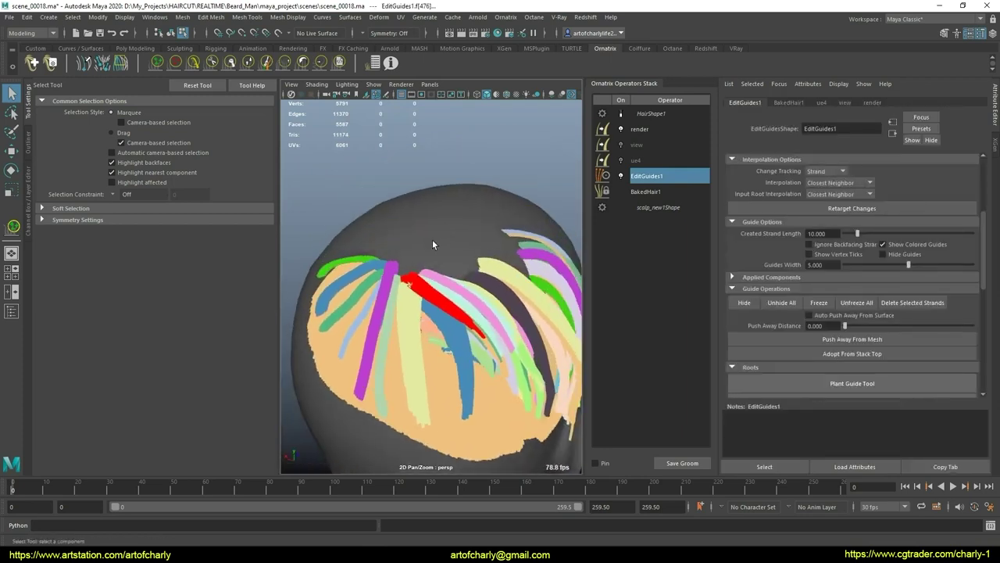
pyautogui.click(191, 61)
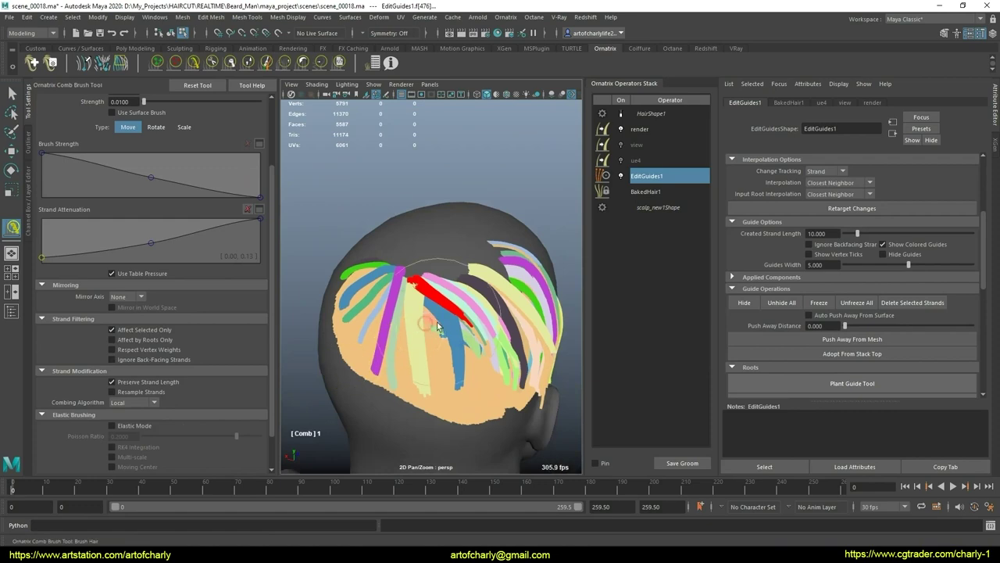
# Trim the red guide strands near the neck shorter with the Cut Brush
pyautogui.moveTo(424, 322)
pyautogui.keyDown('alt'); pyautogui.mouseDown()
pyautogui.moveTo(446, 334)
pyautogui.moveTo(426, 320)
pyautogui.moveTo(328, 367)
pyautogui.moveTo(446, 313)
pyautogui.moveTo(464, 289)
pyautogui.moveTo(470, 303)
pyautogui.moveTo(465, 285)
pyautogui.moveTo(520, 258)
pyautogui.moveTo(489, 321)
pyautogui.moveTo(486, 310)
pyautogui.mouseUp(); pyautogui.keyUp('alt')
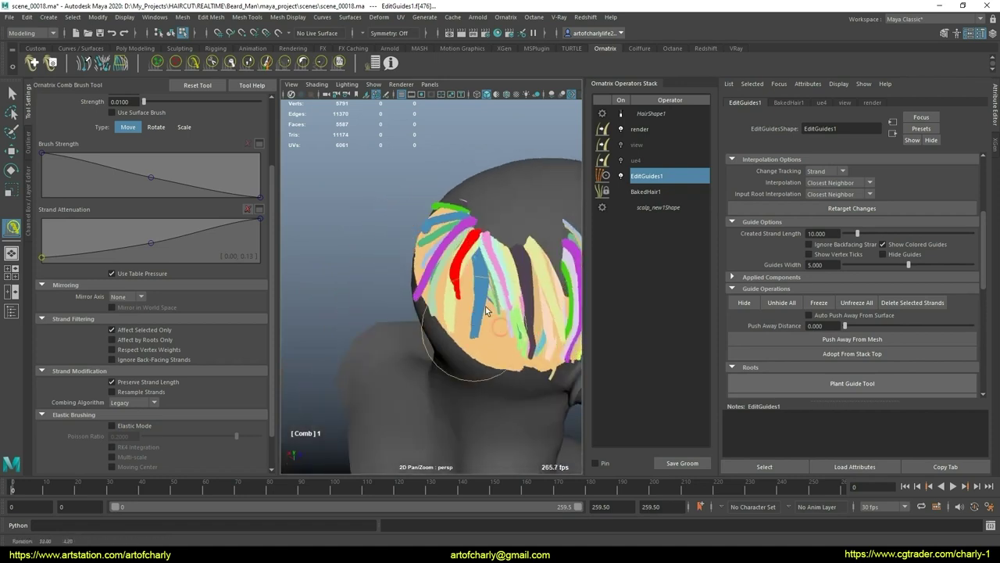
pyautogui.keyDown('alt'); pyautogui.moveTo(536, 276); pyautogui.dragTo(397, 285); pyautogui.keyUp('alt')
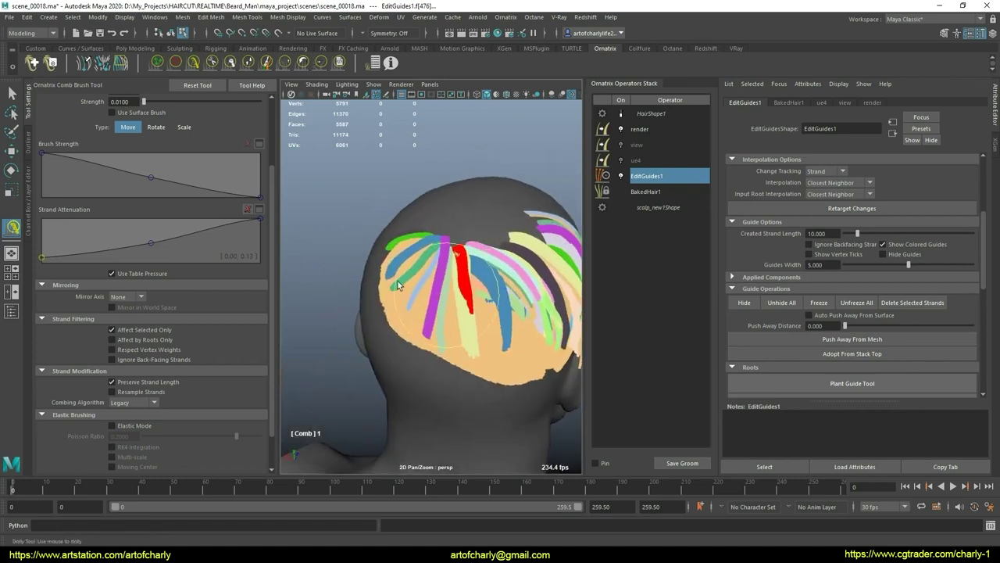
pyautogui.click(248, 68)
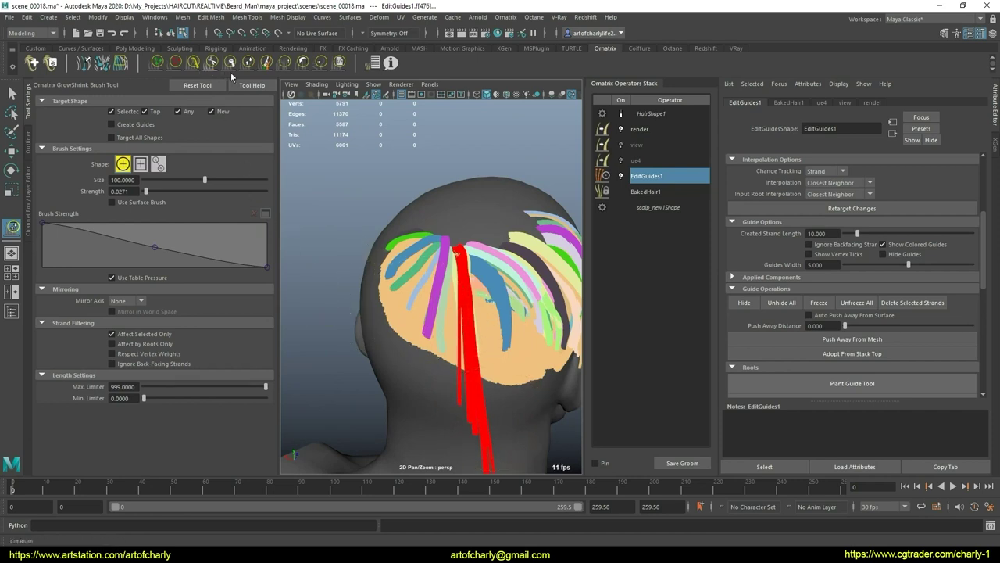
pyautogui.scroll(-3, 440, 379)
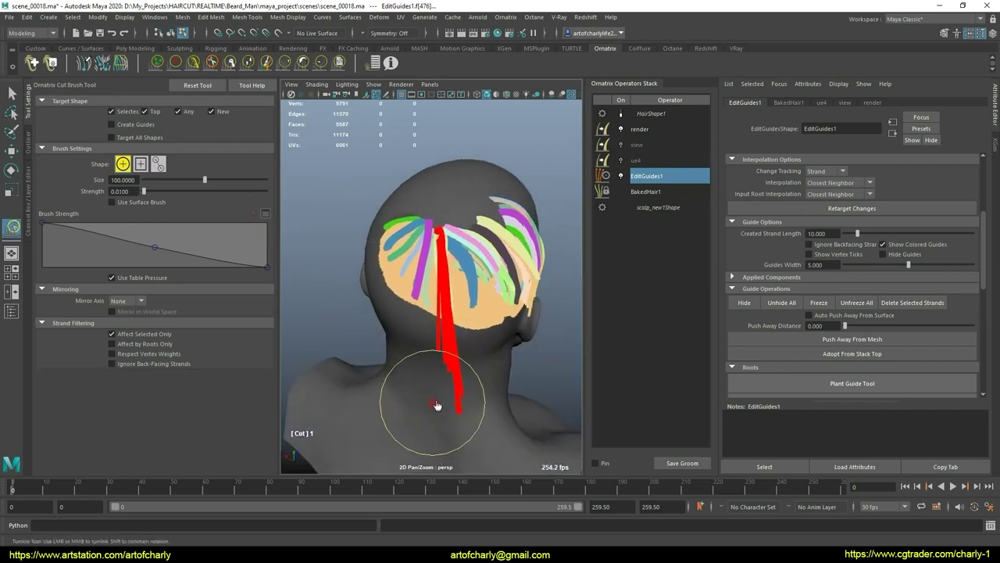
pyautogui.moveTo(437, 405); pyautogui.dragTo(458, 406)
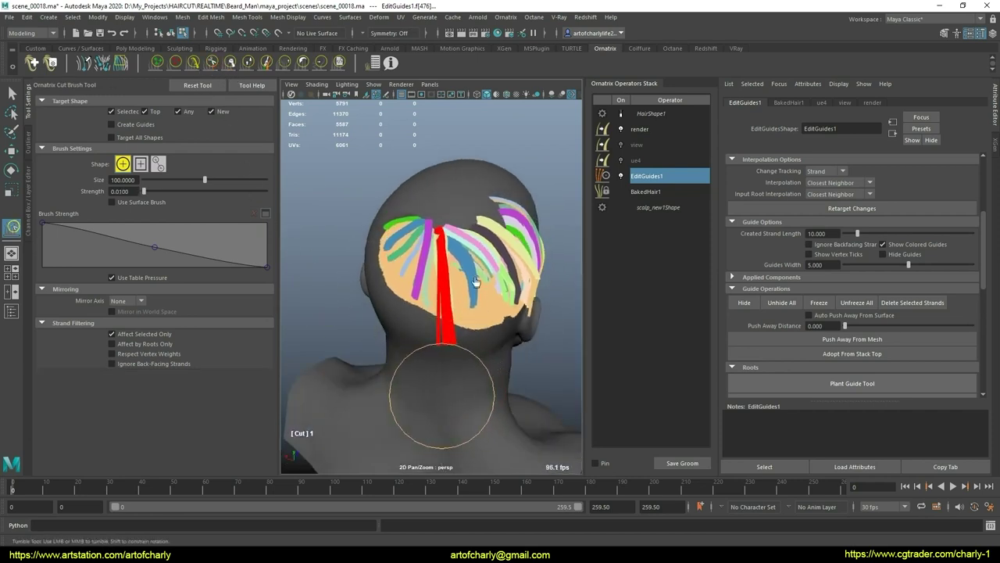
pyautogui.moveTo(463, 389); pyautogui.dragTo(463, 381)
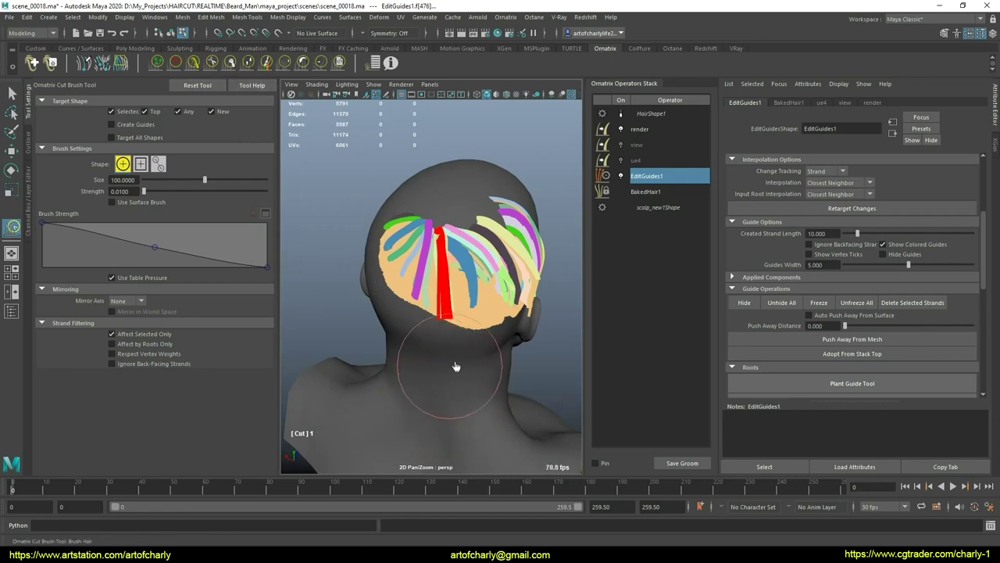
# Comb the back-of-head guides downward using the Local combing algorithm
pyautogui.click(194, 63)
pyautogui.moveTo(386, 262)
pyautogui.keyDown('alt'); pyautogui.mouseDown()
pyautogui.moveTo(414, 256)
pyautogui.moveTo(417, 297)
pyautogui.mouseUp(); pyautogui.keyUp('alt')
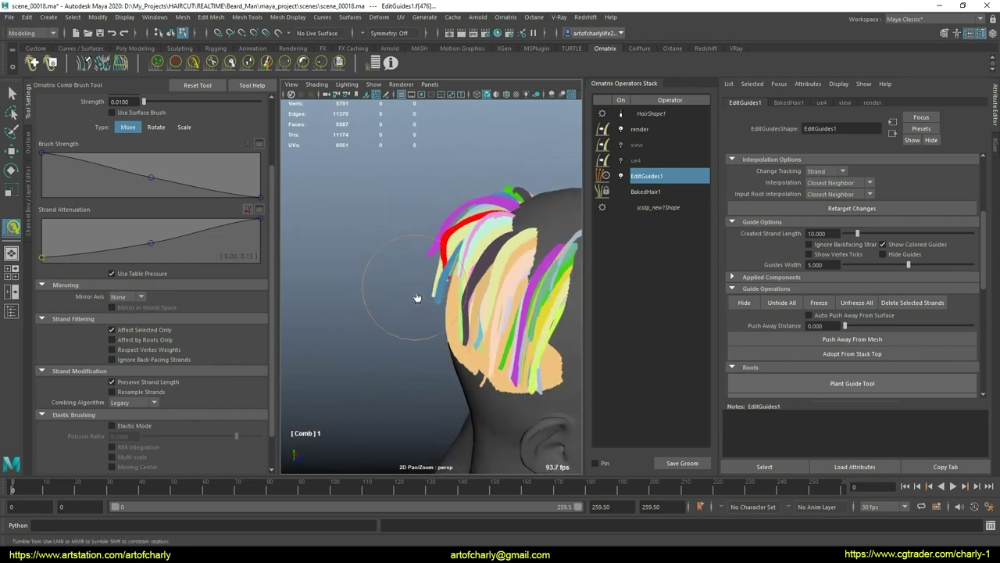
pyautogui.click(153, 404)
pyautogui.moveTo(453, 267)
pyautogui.keyDown('alt'); pyautogui.mouseDown()
pyautogui.moveTo(415, 242)
pyautogui.moveTo(502, 302)
pyautogui.moveTo(492, 284)
pyautogui.moveTo(505, 325)
pyautogui.moveTo(557, 268)
pyautogui.moveTo(507, 251)
pyautogui.mouseUp(); pyautogui.keyUp('alt')
pyautogui.moveTo(527, 311)
pyautogui.keyDown('alt'); pyautogui.mouseDown()
pyautogui.moveTo(526, 296)
pyautogui.moveTo(470, 314)
pyautogui.mouseUp(); pyautogui.keyUp('alt')
pyautogui.scroll(3, 469, 314)
pyautogui.scroll(3, 461, 336)
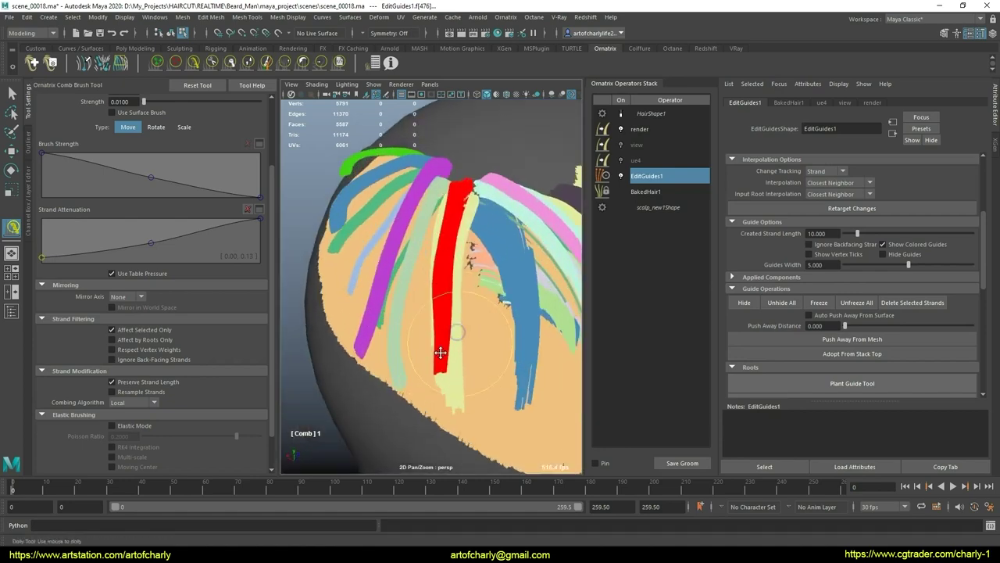
pyautogui.scroll(2, 470, 341)
pyautogui.scroll(-5, 470, 341)
pyautogui.scroll(-2, 470, 342)
# Try the GrowShrink brush, then comb the red guide over the crown
pyautogui.press('q')
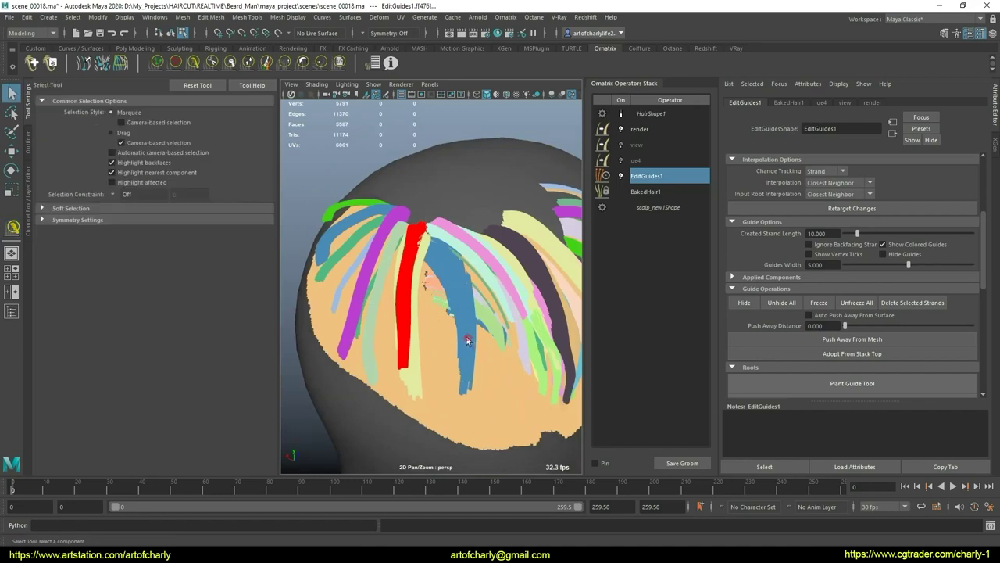
pyautogui.moveTo(469, 338)
pyautogui.mouseDown()
pyautogui.moveTo(496, 389)
pyautogui.moveTo(487, 308)
pyautogui.moveTo(505, 296)
pyautogui.moveTo(321, 296)
pyautogui.mouseUp()
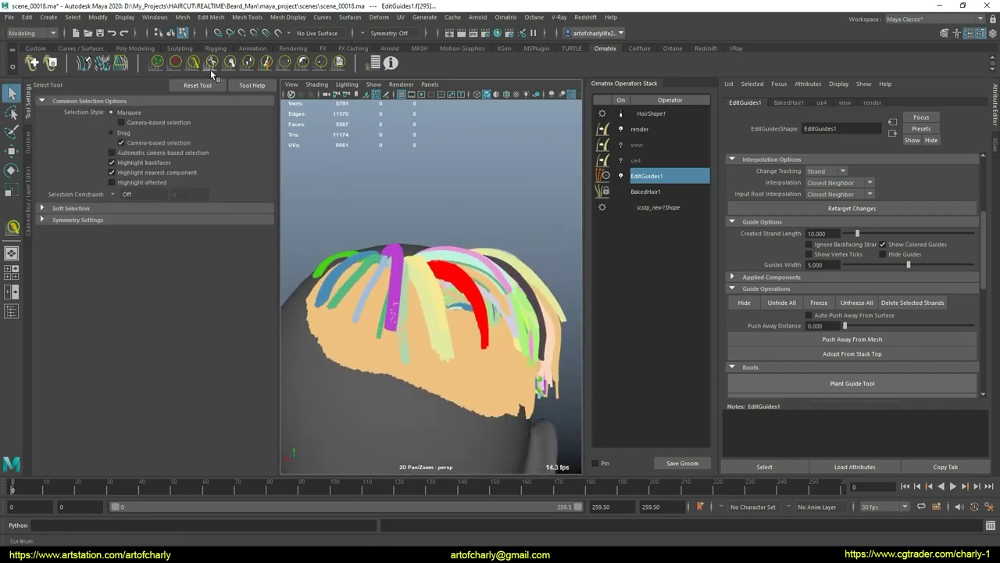
pyautogui.moveTo(496, 341)
pyautogui.keyDown('alt'); pyautogui.mouseDown()
pyautogui.moveTo(453, 324)
pyautogui.moveTo(506, 346)
pyautogui.mouseUp(); pyautogui.keyUp('alt')
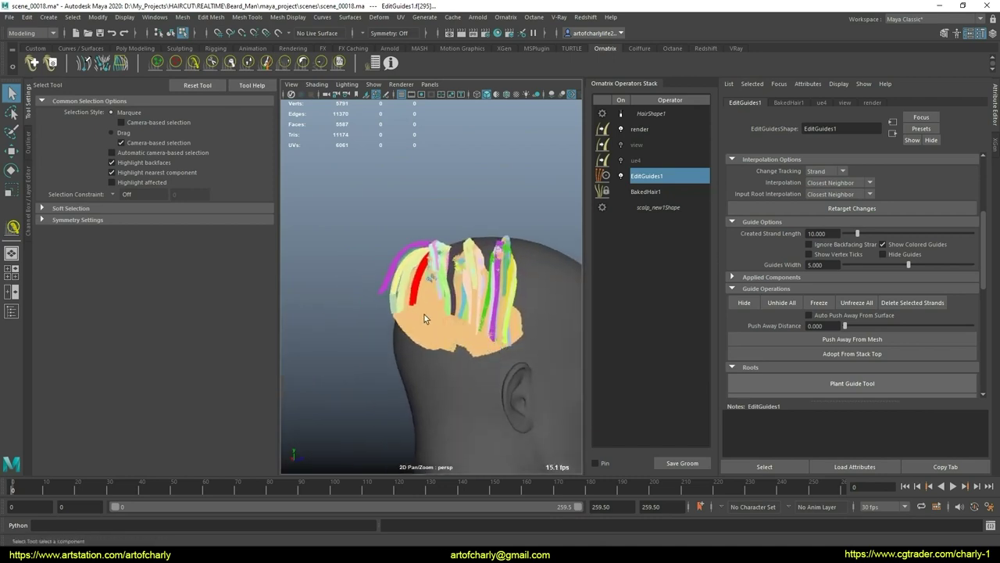
pyautogui.click(246, 66)
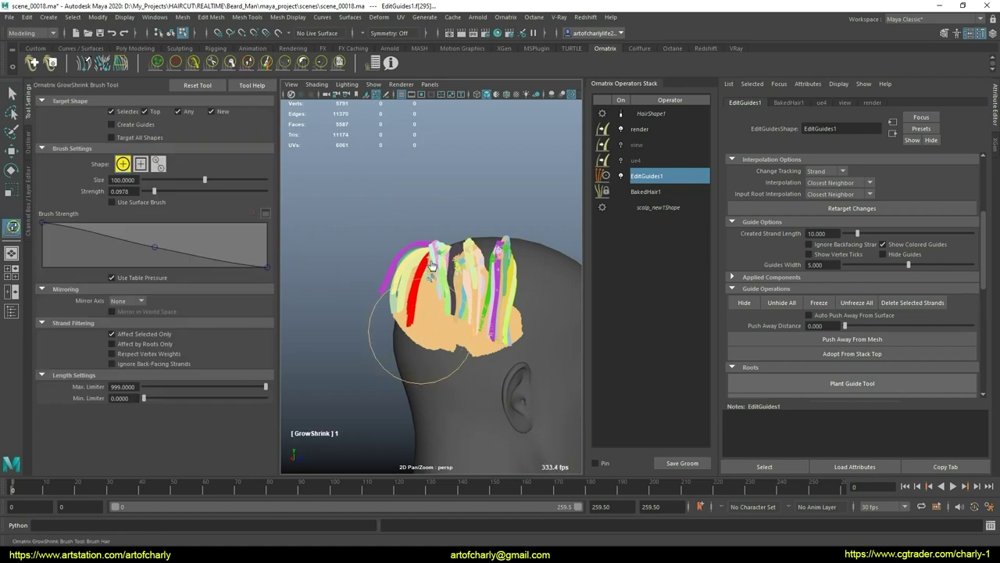
pyautogui.click(193, 62)
pyautogui.keyDown('alt'); pyautogui.moveTo(469, 438); pyautogui.dragTo(502, 315); pyautogui.keyUp('alt')
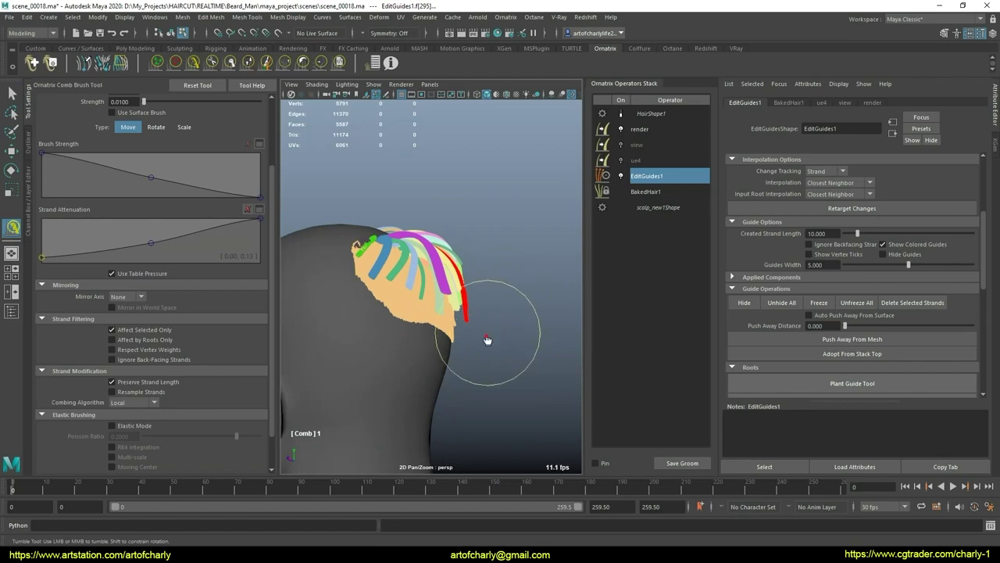
pyautogui.keyDown('alt'); pyautogui.moveTo(515, 327); pyautogui.dragTo(423, 316); pyautogui.keyUp('alt')
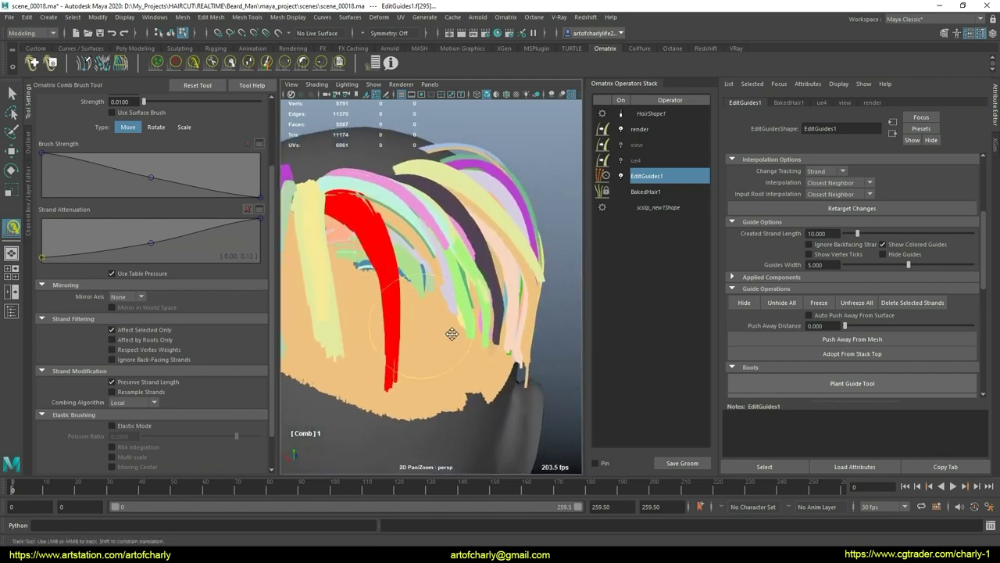
pyautogui.scroll(5, 423, 316)
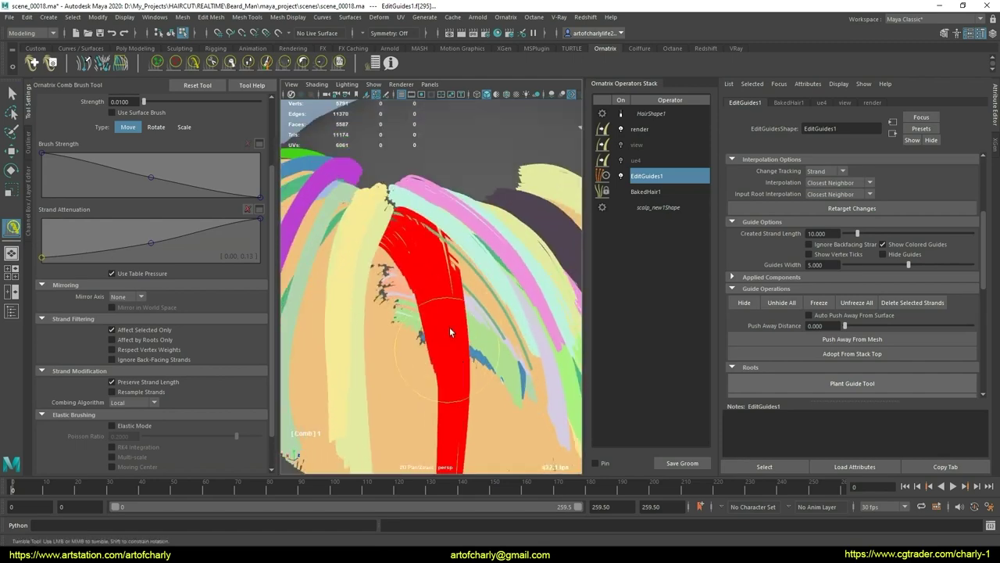
# Comb the neighbouring guides smoother at strength 0.0808, checking from several angles
pyautogui.press('q')
pyautogui.keyDown('alt'); pyautogui.moveTo(452, 324); pyautogui.dragTo(411, 219); pyautogui.keyUp('alt')
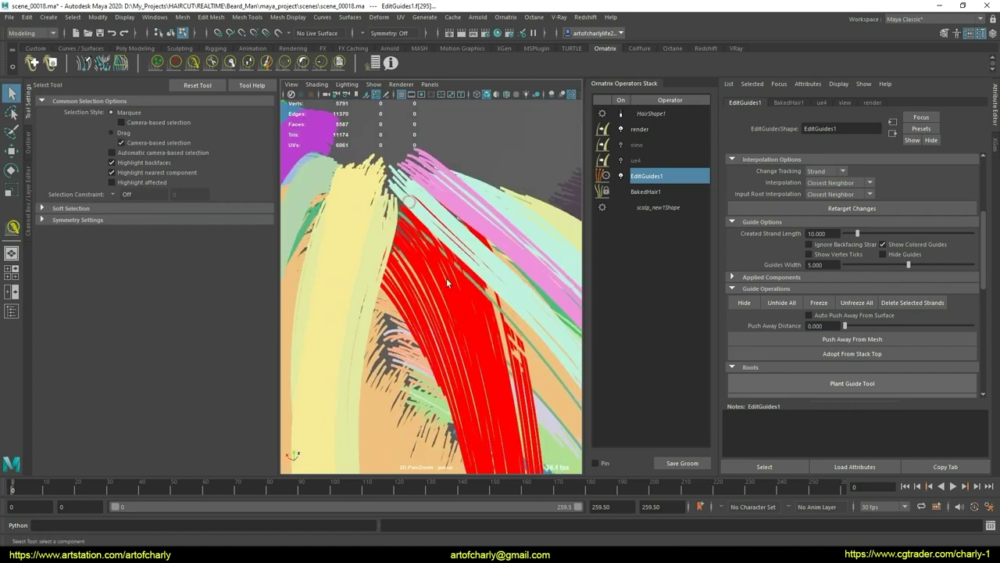
pyautogui.moveTo(446, 277)
pyautogui.keyDown('alt'); pyautogui.mouseDown()
pyautogui.moveTo(419, 273)
pyautogui.moveTo(457, 338)
pyautogui.mouseUp(); pyautogui.keyUp('alt')
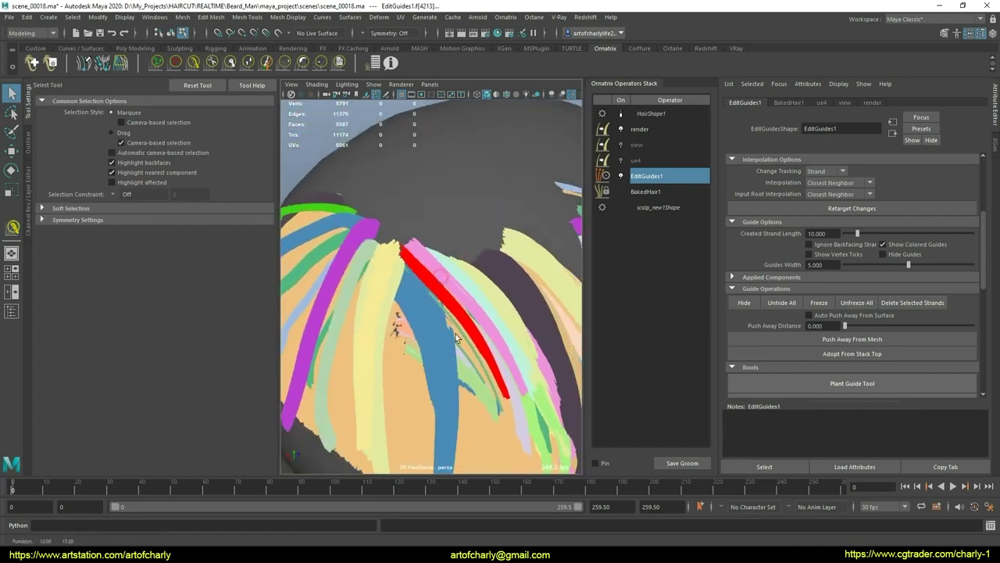
pyautogui.scroll(-3, 457, 338)
pyautogui.click(193, 67)
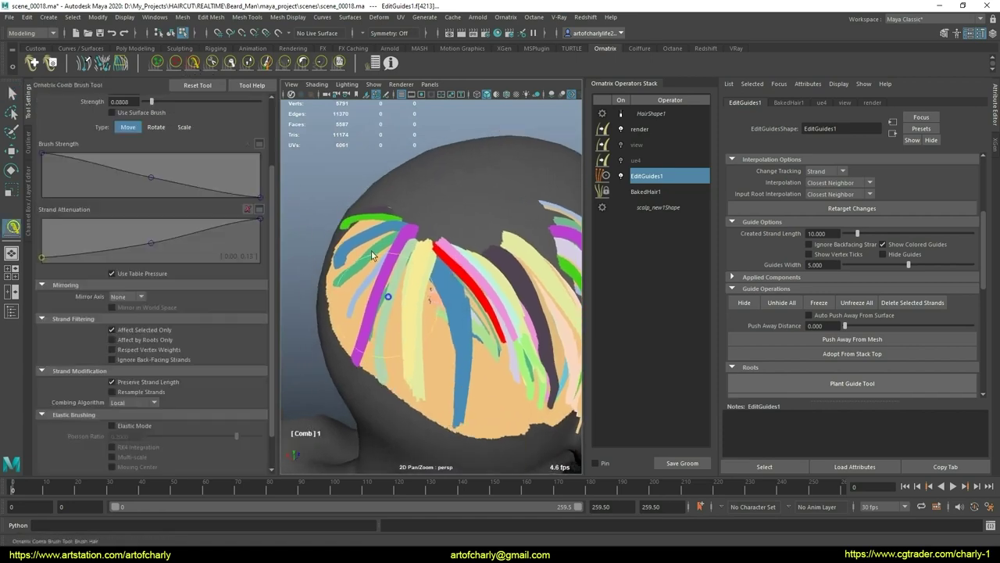
pyautogui.scroll(5, 450, 317)
pyautogui.keyDown('alt'); pyautogui.moveTo(453, 320); pyautogui.dragTo(468, 229); pyautogui.keyUp('alt')
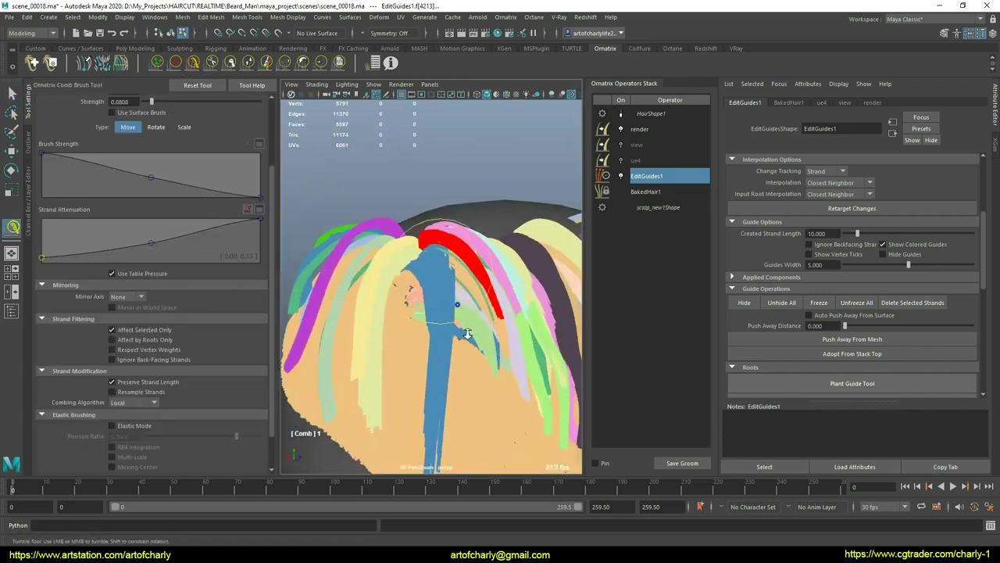
pyautogui.press('q')
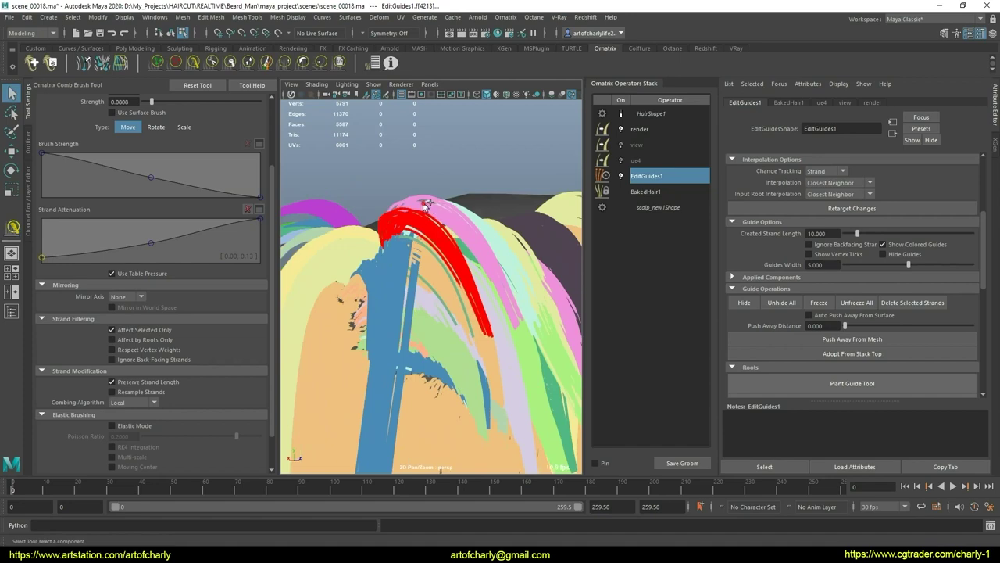
pyautogui.keyDown('alt'); pyautogui.moveTo(307, 439); pyautogui.dragTo(451, 250); pyautogui.keyUp('alt')
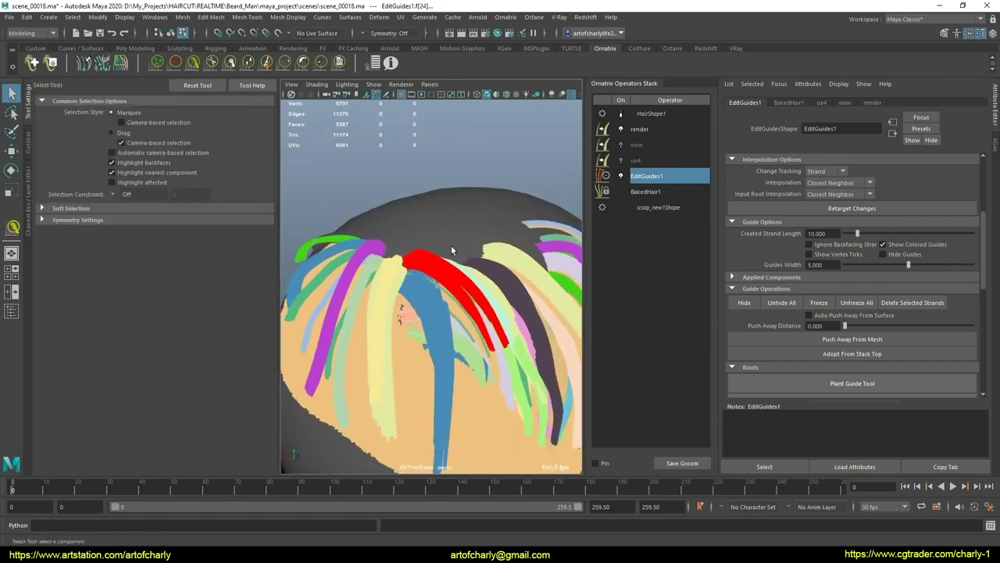
# Set the strand group value to 1654
pyautogui.scroll(-5, 874, 300)
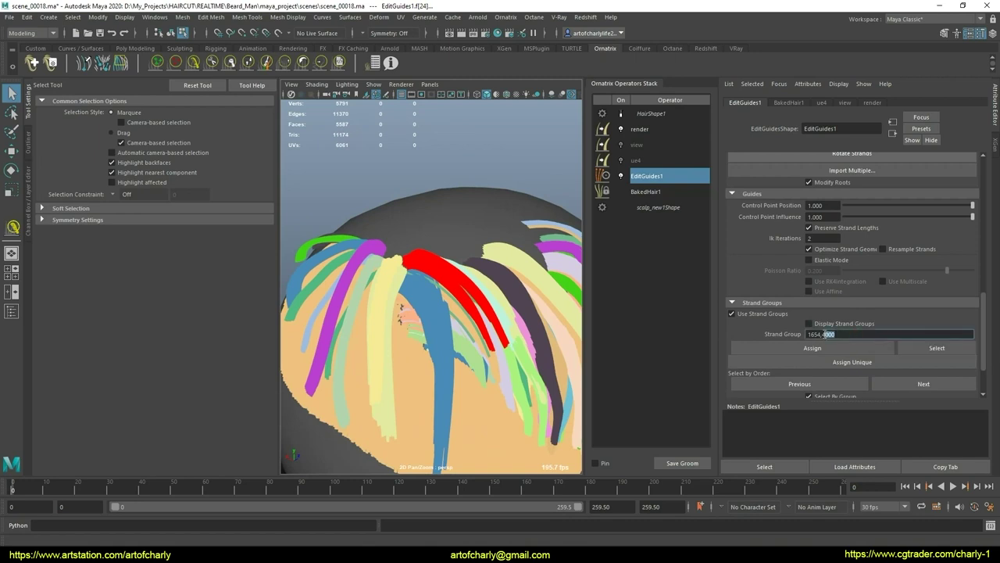
pyautogui.press('BackSpace')
pyautogui.press('Return')
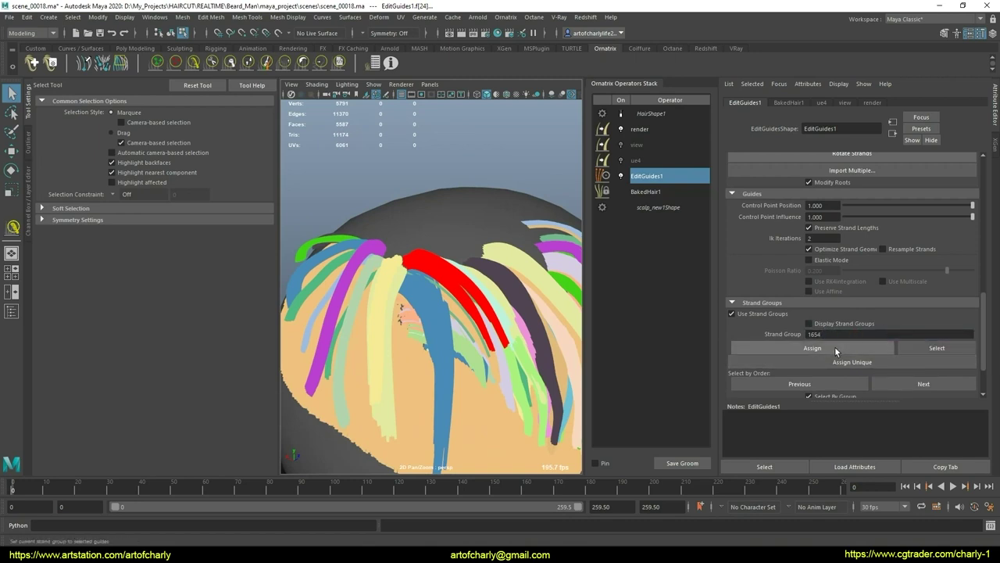
pyautogui.keyDown('alt'); pyautogui.moveTo(436, 255); pyautogui.dragTo(444, 238); pyautogui.keyUp('alt')
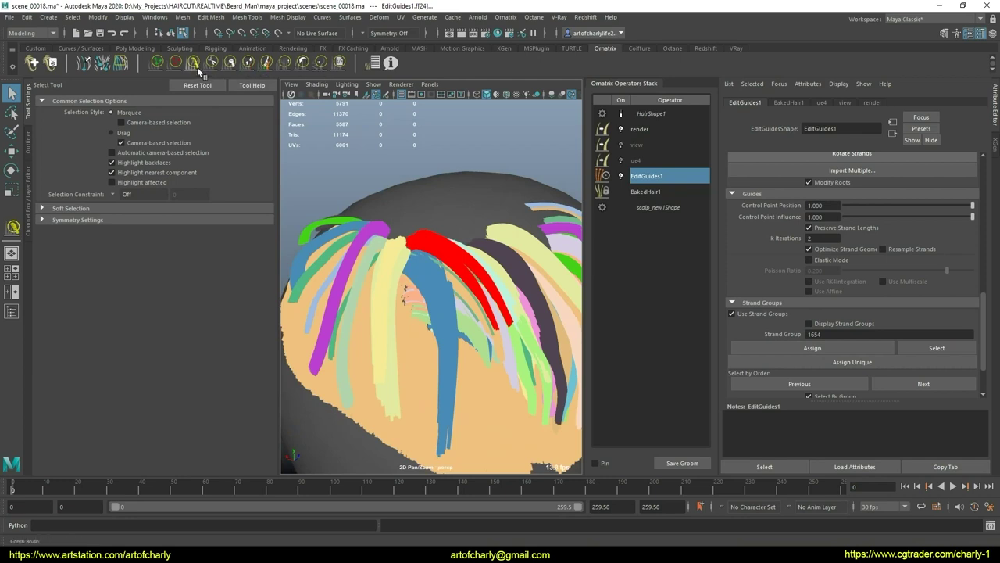
# Comb the red crown guide with the Legacy combing algorithm
pyautogui.click(194, 62)
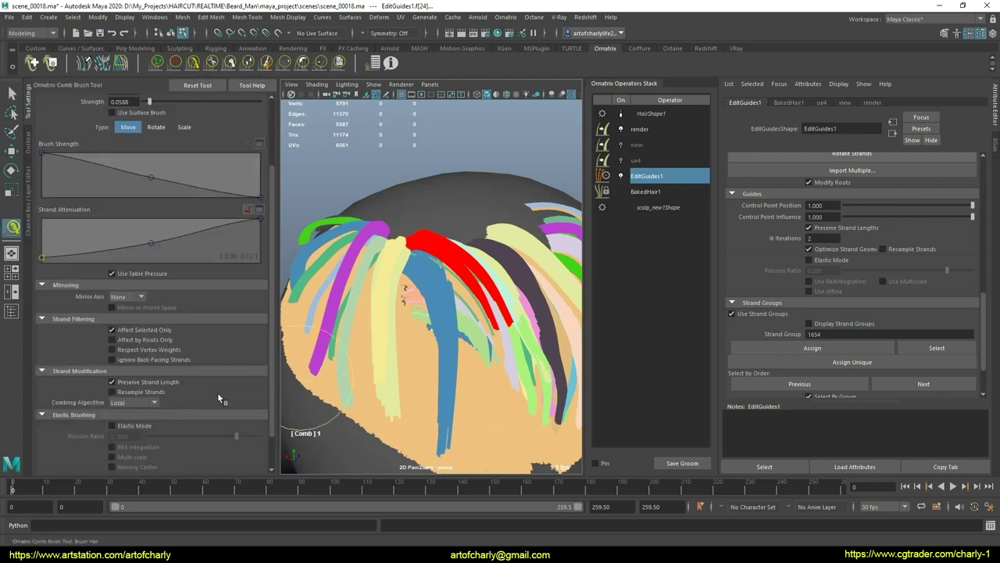
pyautogui.click(148, 414)
pyautogui.scroll(-3, 438, 313)
pyautogui.moveTo(438, 312)
pyautogui.keyDown('alt'); pyautogui.mouseDown()
pyautogui.moveTo(454, 279)
pyautogui.moveTo(465, 338)
pyautogui.moveTo(461, 308)
pyautogui.moveTo(502, 401)
pyautogui.mouseUp(); pyautogui.keyUp('alt')
pyautogui.scroll(2, 461, 309)
pyautogui.keyDown('alt'); pyautogui.moveTo(461, 352); pyautogui.dragTo(523, 292); pyautogui.keyUp('alt')
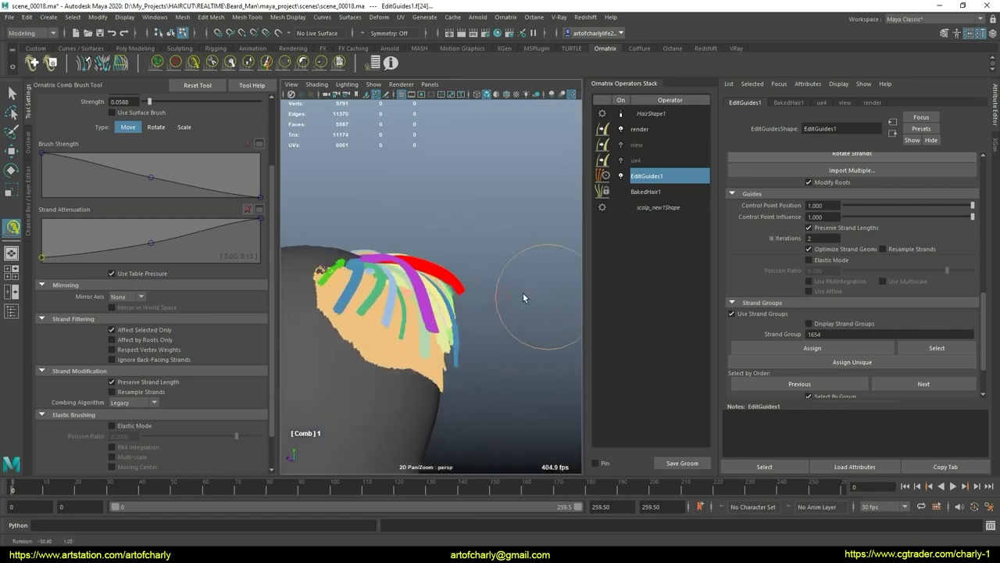
# Comb around the red guide with the Local algorithm, then select HairShape1 in the stack
pyautogui.click(132, 401)
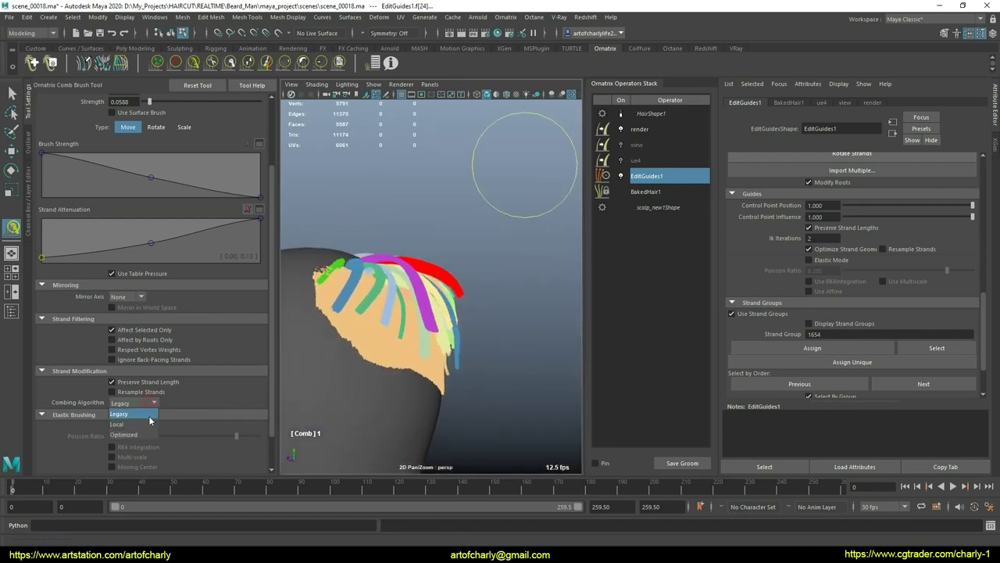
pyautogui.click(133, 422)
pyautogui.moveTo(487, 284); pyautogui.dragTo(447, 269)
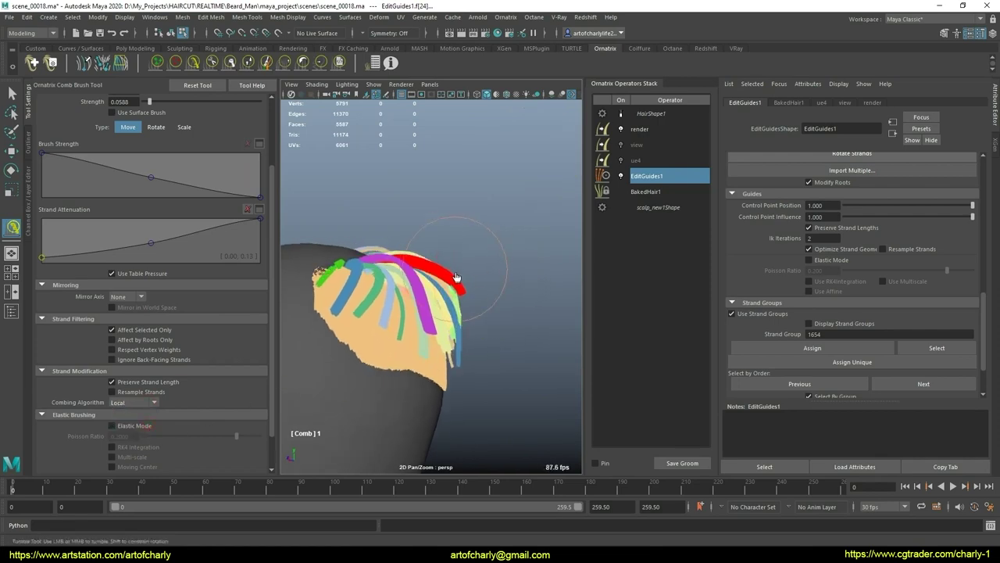
pyautogui.keyDown('alt'); pyautogui.moveTo(484, 372); pyautogui.dragTo(447, 270); pyautogui.keyUp('alt')
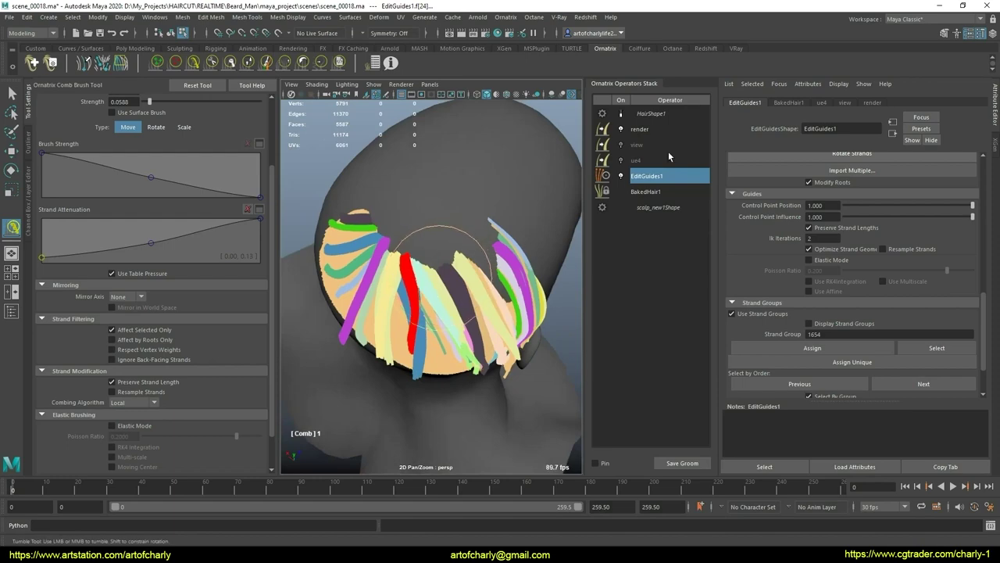
pyautogui.click(651, 113)
pyautogui.click(810, 192)
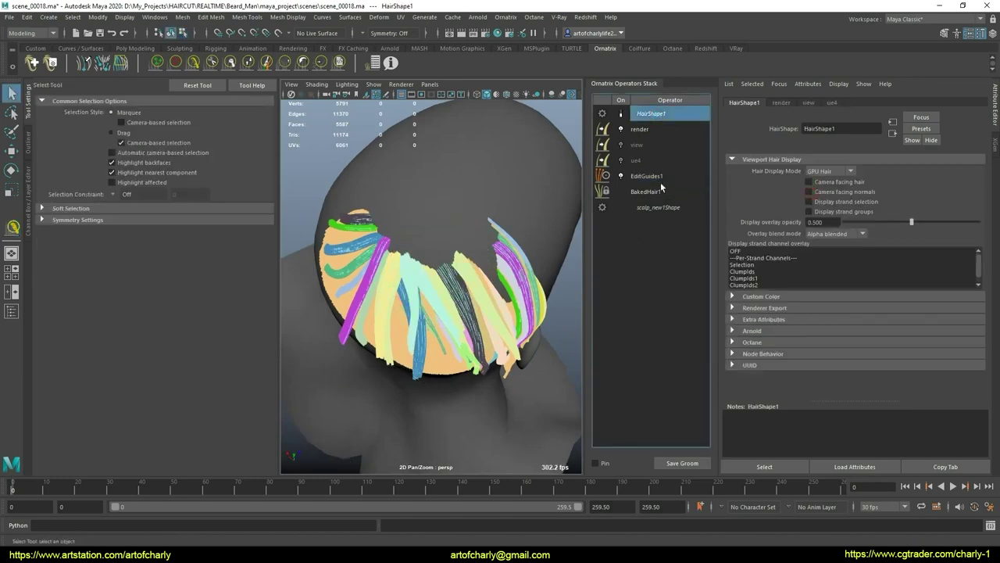
# Switch between EditGuides1 and HairShape1, checking the hair display mode options
pyautogui.click(647, 176)
pyautogui.moveTo(985, 310); pyautogui.dragTo(827, 179)
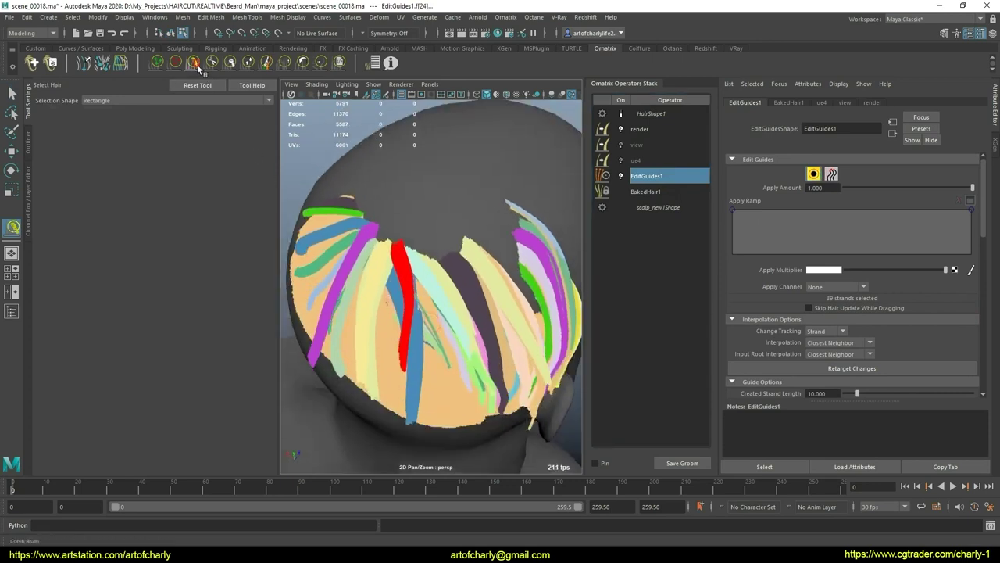
pyautogui.click(193, 63)
pyautogui.moveTo(375, 265)
pyautogui.keyDown('alt'); pyautogui.mouseDown()
pyautogui.moveTo(447, 331)
pyautogui.moveTo(445, 366)
pyautogui.mouseUp(); pyautogui.keyUp('alt')
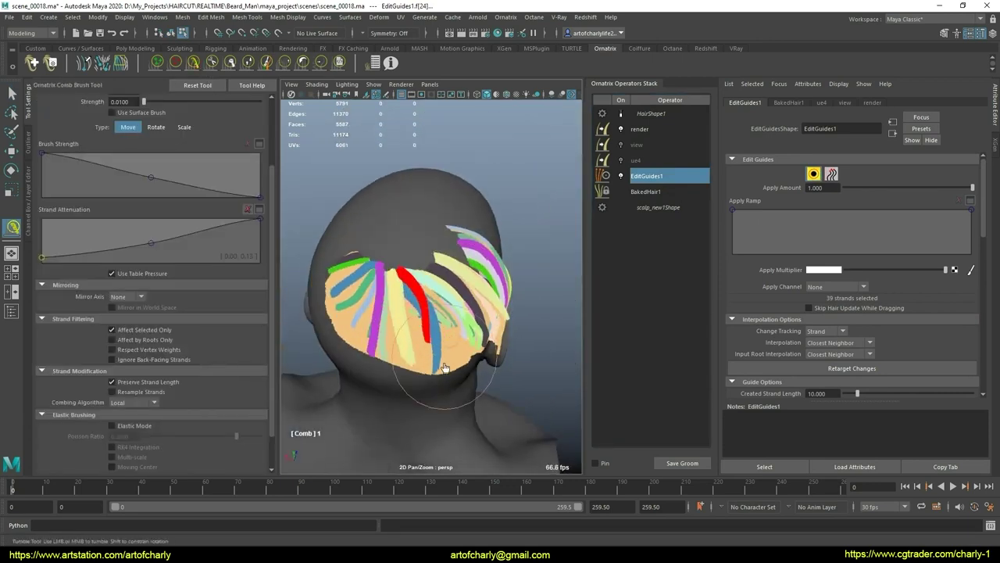
pyautogui.keyDown('alt'); pyautogui.moveTo(441, 303); pyautogui.dragTo(434, 293); pyautogui.keyUp('alt')
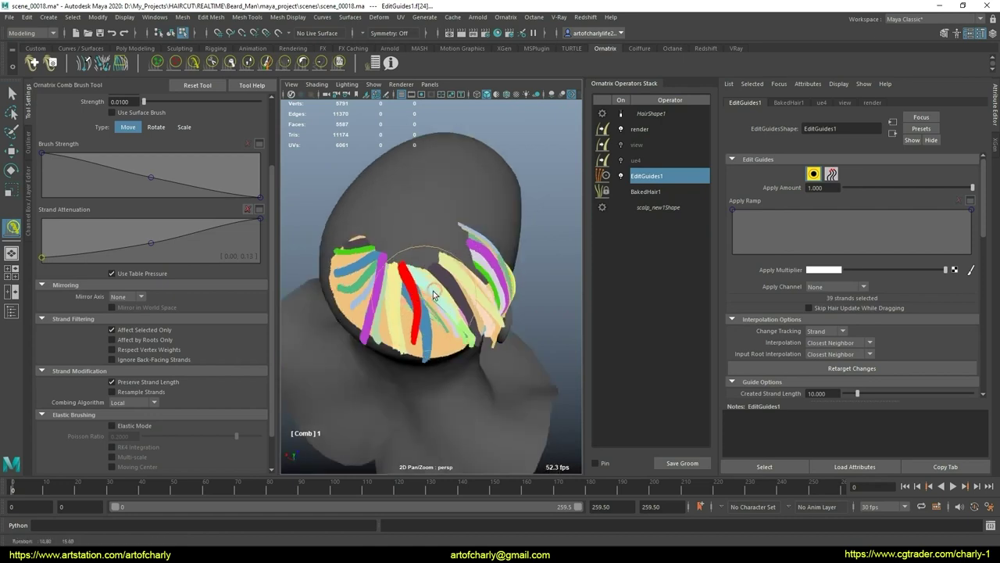
pyautogui.click(651, 113)
pyautogui.press('q')
pyautogui.click(830, 171)
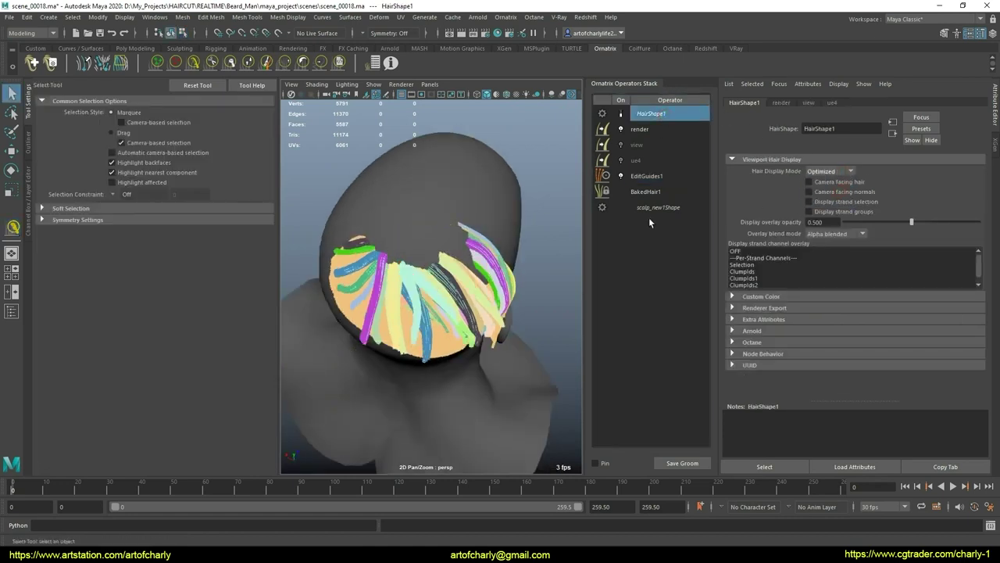
pyautogui.click(652, 176)
pyautogui.click(813, 175)
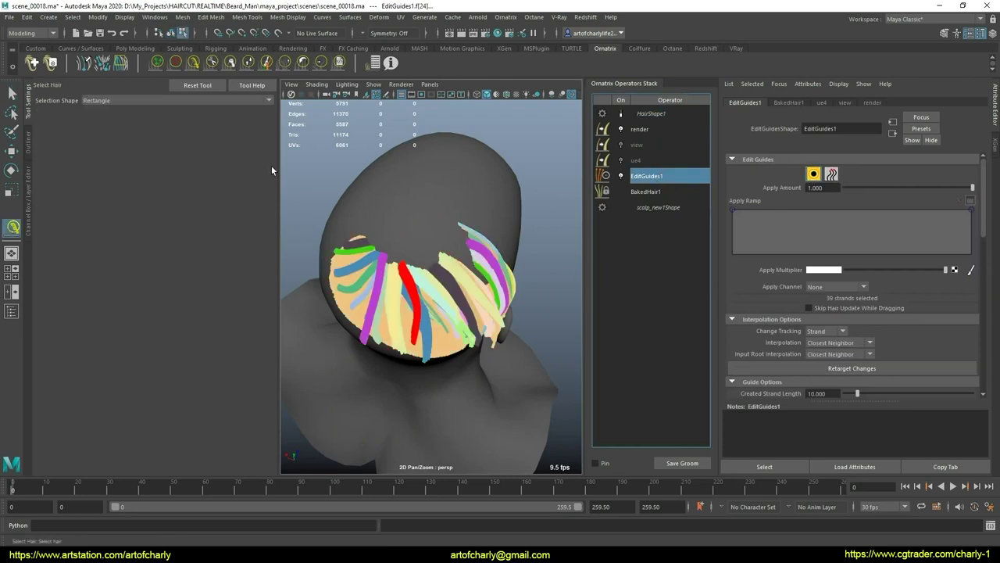
# Comb the red guide strand into a bend with the Comb Brush
pyautogui.click(192, 68)
pyautogui.scroll(5, 440, 307)
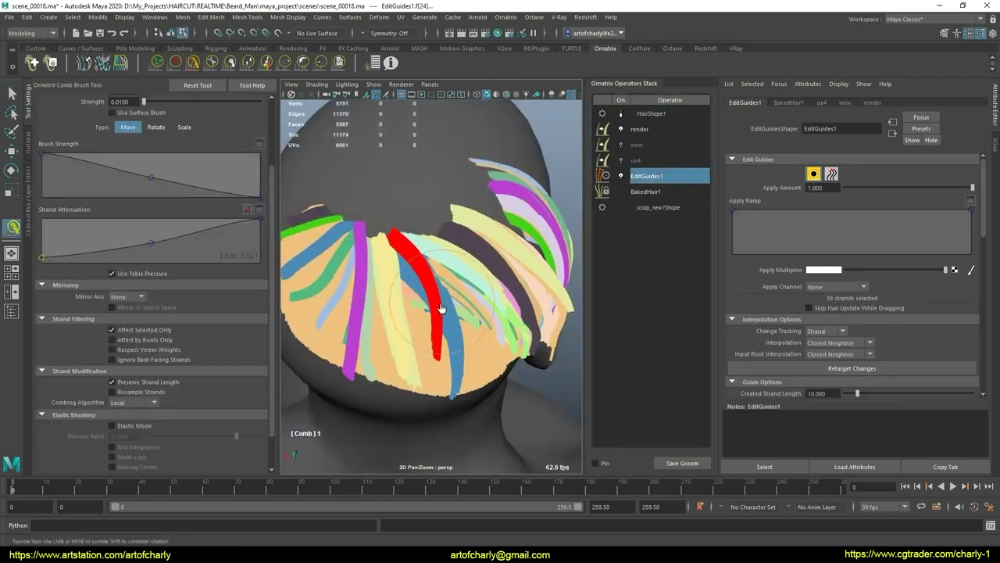
pyautogui.moveTo(440, 308); pyautogui.dragTo(467, 369)
pyautogui.scroll(-4, 461, 368)
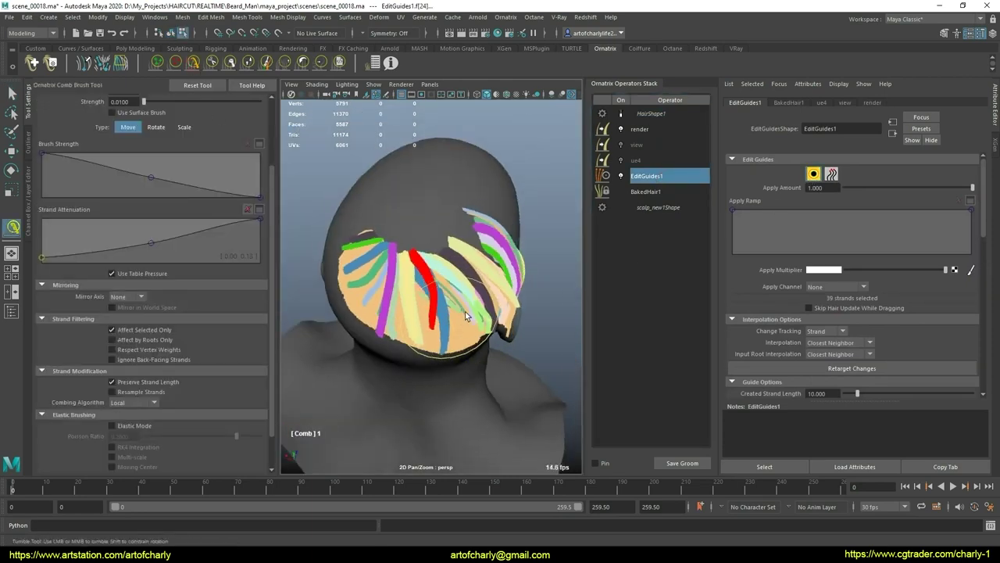
pyautogui.keyDown('alt'); pyautogui.moveTo(465, 311); pyautogui.dragTo(512, 193); pyautogui.keyUp('alt')
# Set HairShape1's Hair Display Mode to GPU Hair and reselect EditGuides1
pyautogui.click(653, 114)
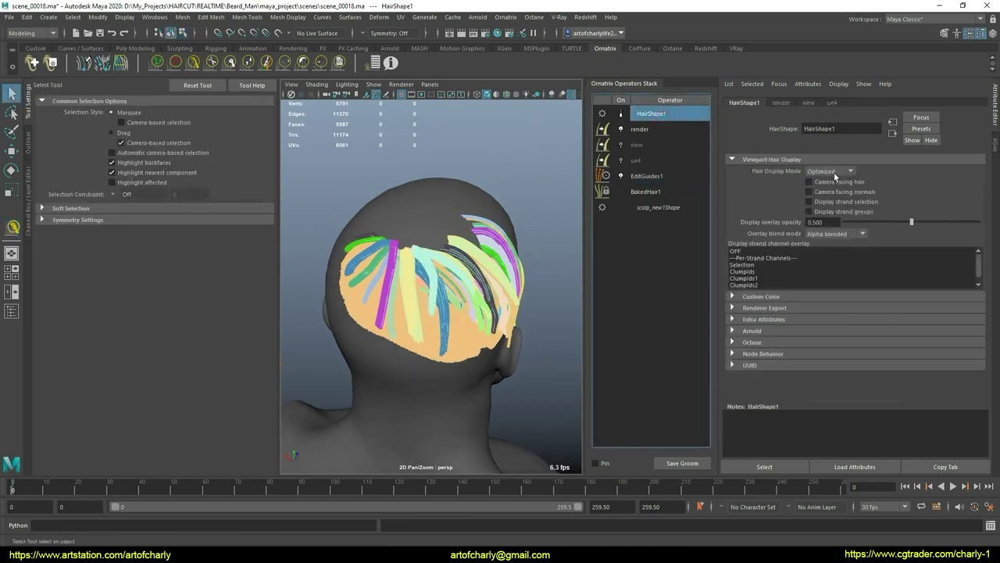
pyautogui.click(830, 171)
pyautogui.click(843, 206)
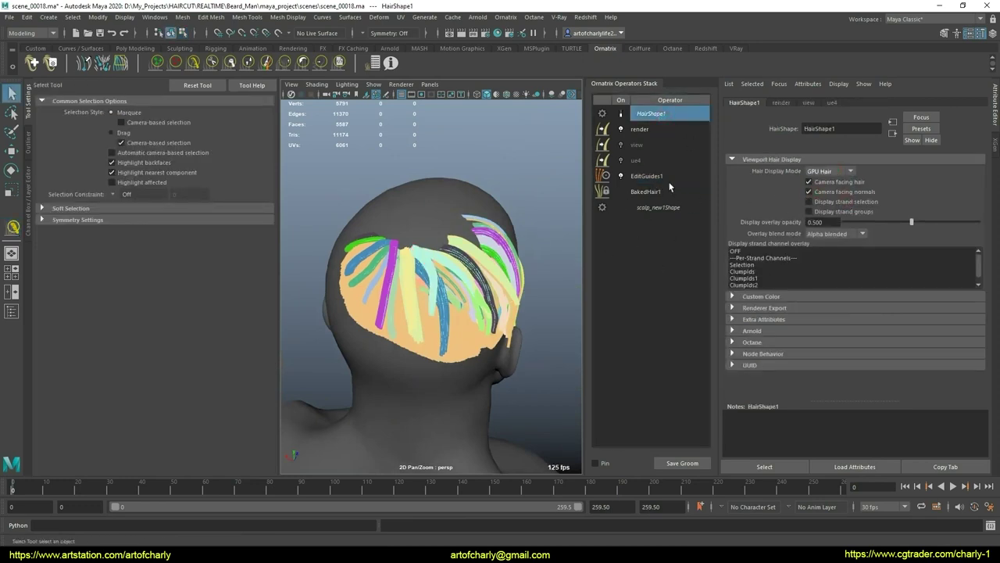
pyautogui.click(649, 176)
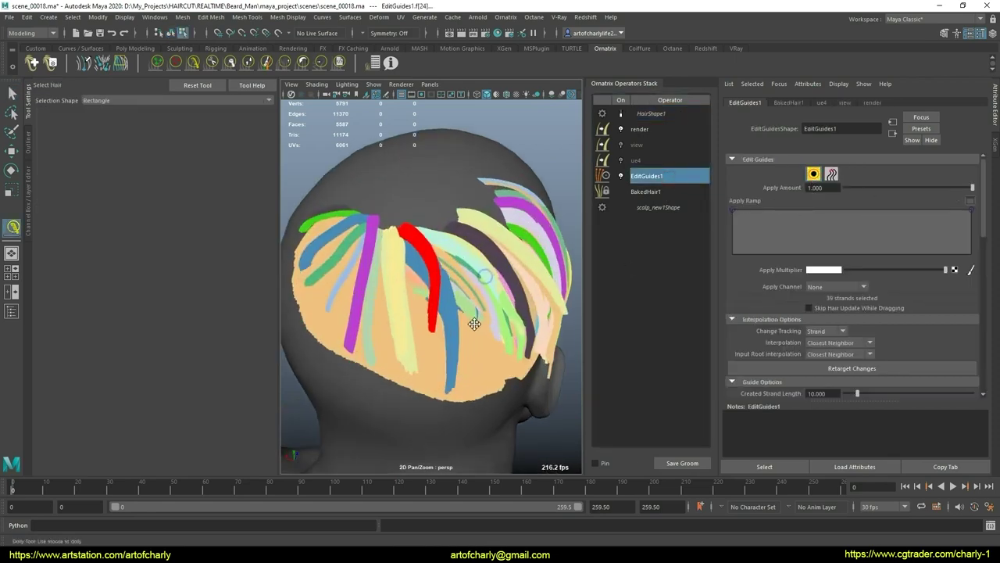
# Select the large peach strand group with Select Hair, then clear the selection
pyautogui.moveTo(469, 297)
pyautogui.keyDown('alt'); pyautogui.mouseDown()
pyautogui.moveTo(395, 295)
pyautogui.moveTo(458, 261)
pyautogui.moveTo(445, 258)
pyautogui.moveTo(458, 279)
pyautogui.moveTo(469, 273)
pyautogui.moveTo(466, 284)
pyautogui.moveTo(502, 286)
pyautogui.moveTo(446, 326)
pyautogui.moveTo(474, 290)
pyautogui.mouseUp(); pyautogui.keyUp('alt')
pyautogui.scroll(3, 436, 290)
pyautogui.scroll(-3, 447, 326)
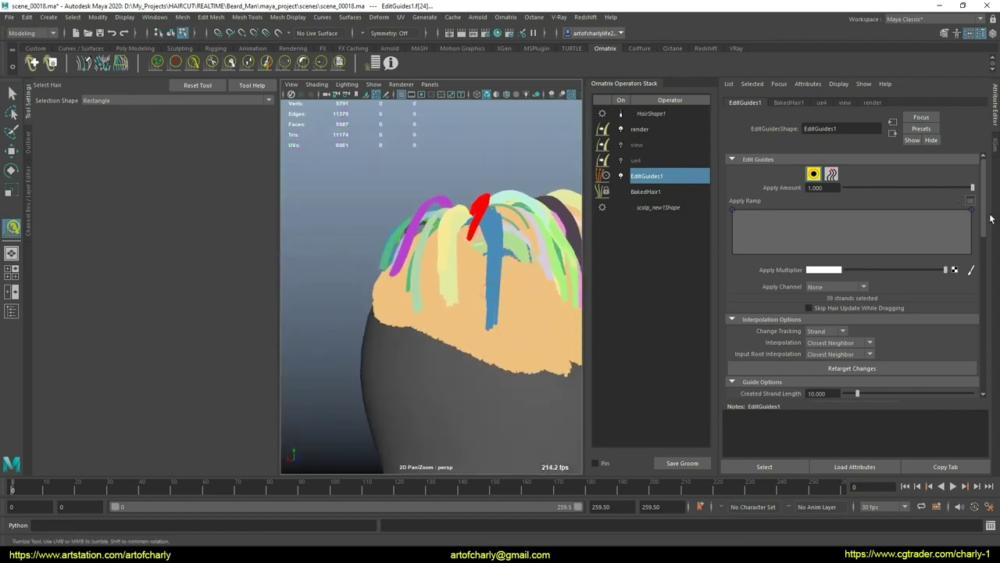
pyautogui.scroll(-5, 778, 382)
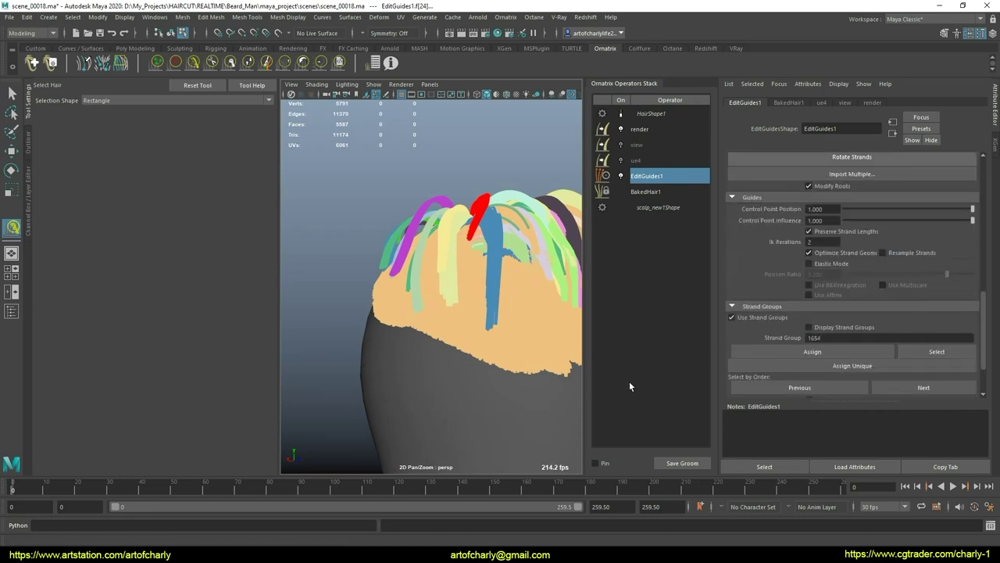
pyautogui.scroll(-2, 906, 322)
pyautogui.scroll(-1, 906, 322)
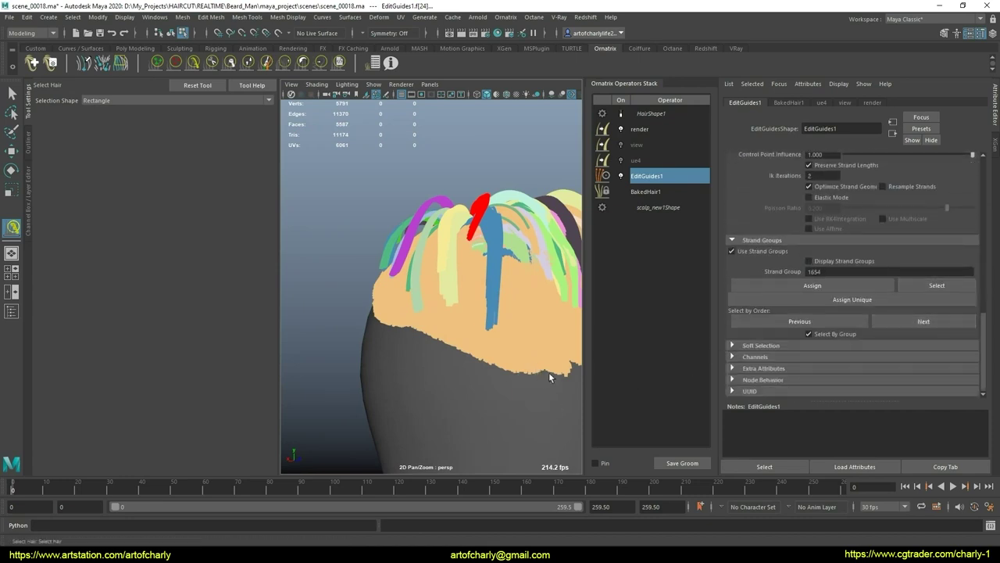
pyautogui.click(526, 362)
pyautogui.keyDown('alt'); pyautogui.moveTo(470, 346); pyautogui.dragTo(548, 328); pyautogui.keyUp('alt')
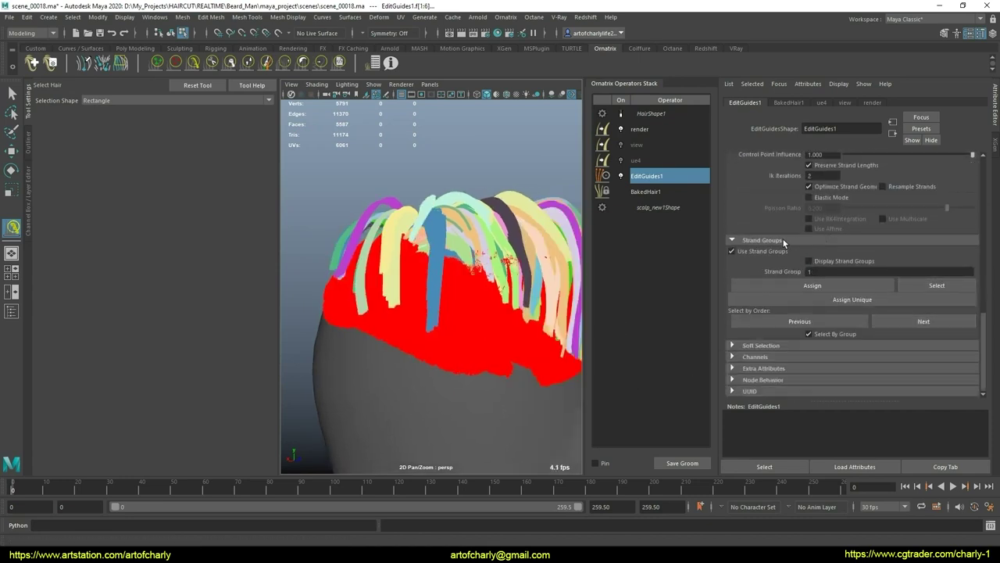
pyautogui.scroll(5, 987, 316)
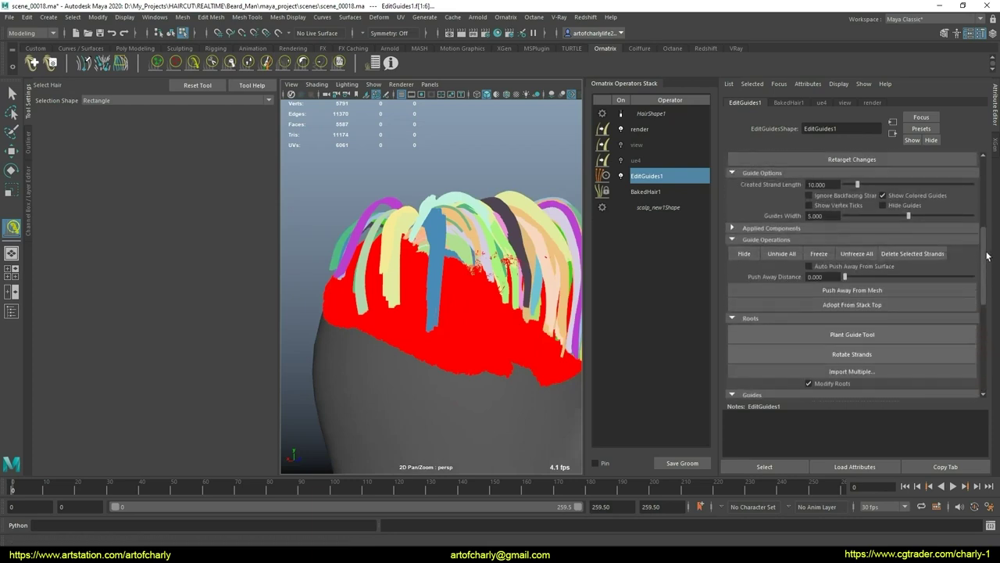
pyautogui.click(435, 333)
# Box-select strands near the crown, add the yellow group, then deselect everything
pyautogui.keyDown('alt'); pyautogui.moveTo(435, 333); pyautogui.dragTo(471, 323); pyautogui.keyUp('alt')
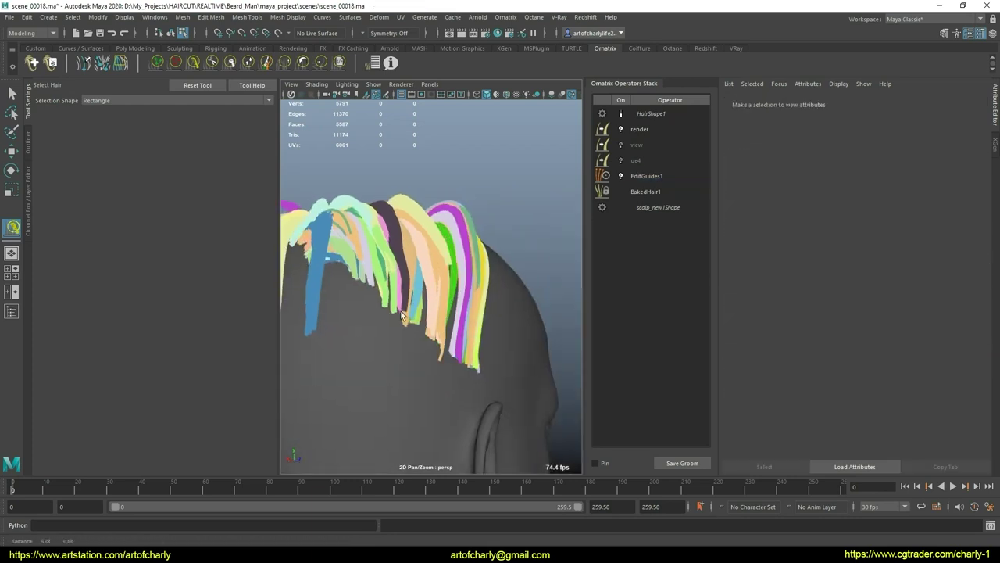
pyautogui.scroll(5, 470, 319)
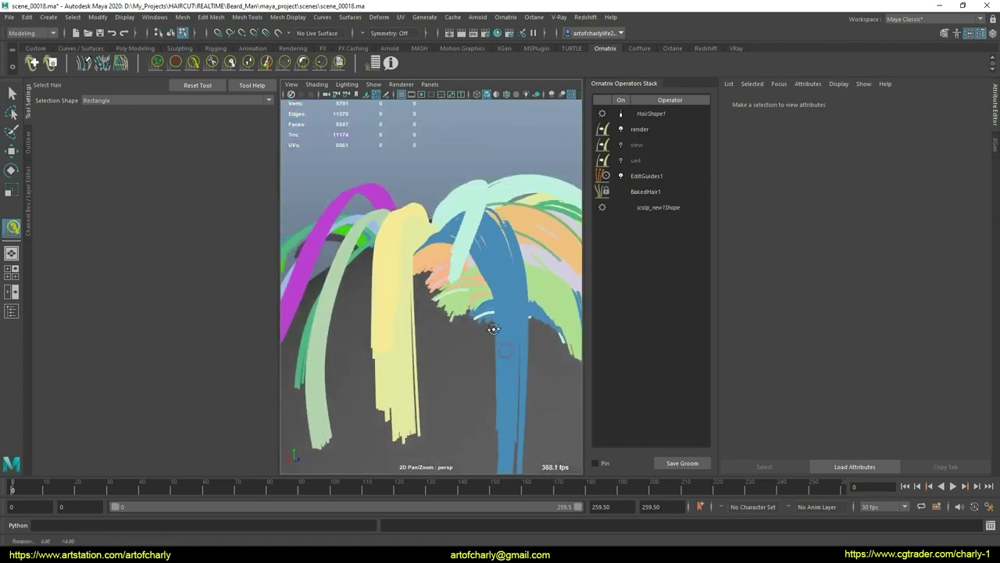
pyautogui.scroll(3, 478, 294)
pyautogui.scroll(-3, 425, 266)
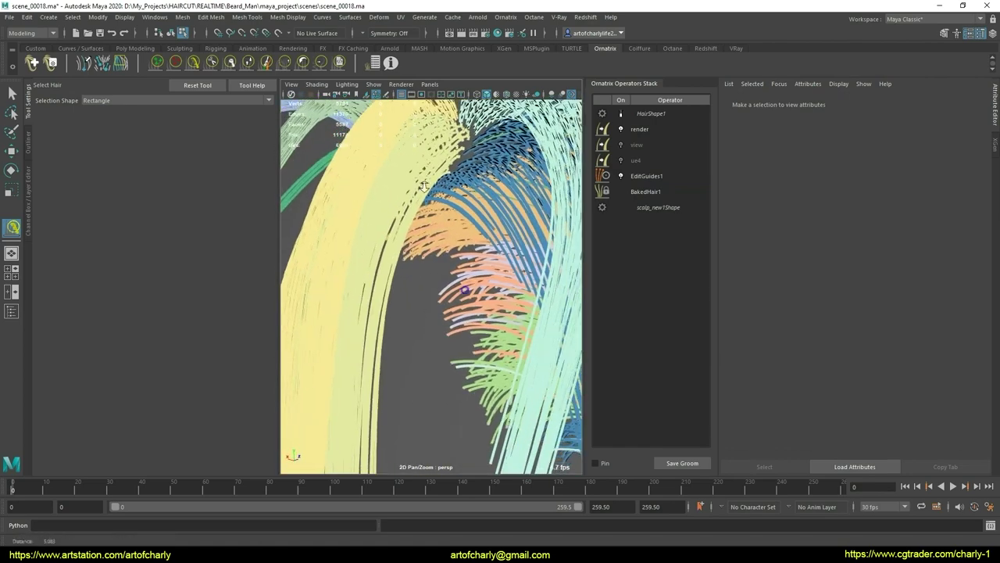
pyautogui.keyDown('alt'); pyautogui.moveTo(424, 266); pyautogui.dragTo(472, 233, button='middle'); pyautogui.keyUp('alt')
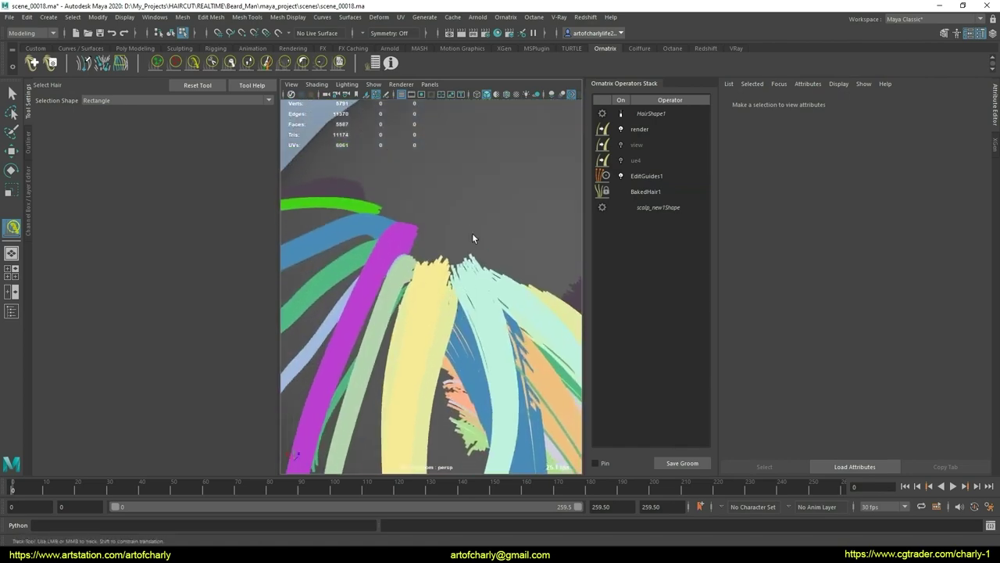
pyautogui.keyDown('alt'); pyautogui.moveTo(472, 233); pyautogui.dragTo(497, 238, button='right'); pyautogui.keyUp('alt')
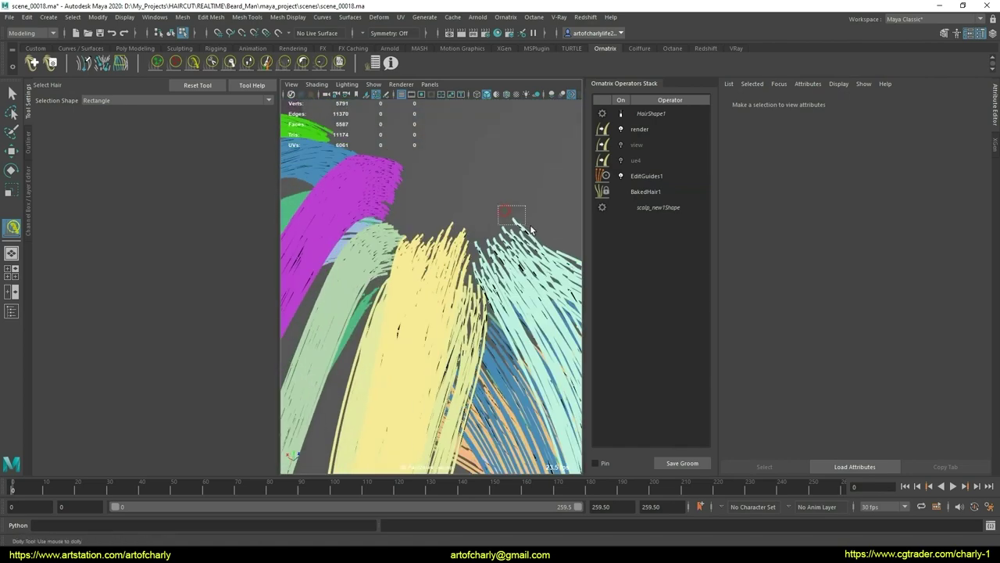
pyautogui.moveTo(529, 226); pyautogui.dragTo(530, 226)
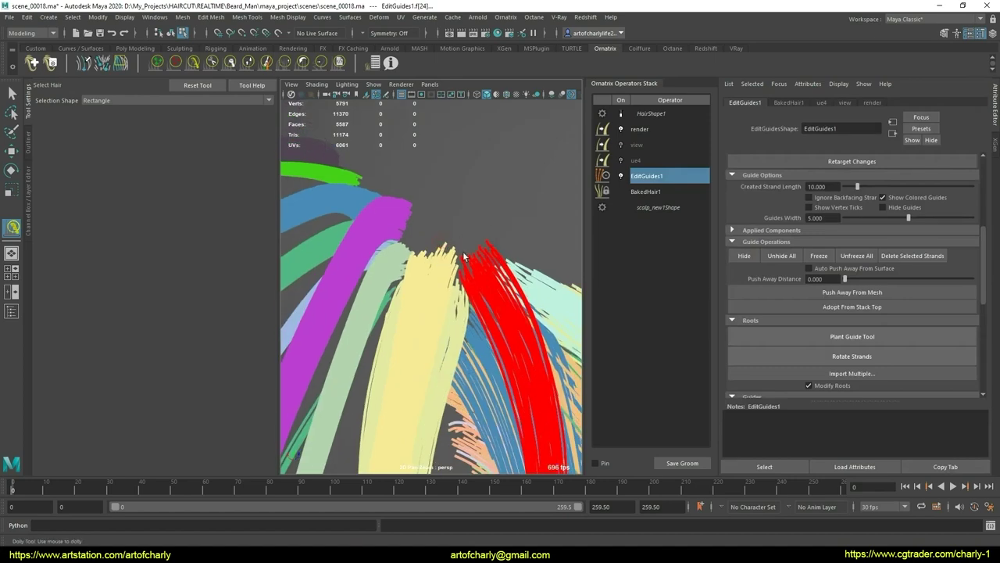
pyautogui.keyDown('shift'); pyautogui.click(462, 251); pyautogui.keyUp('shift')
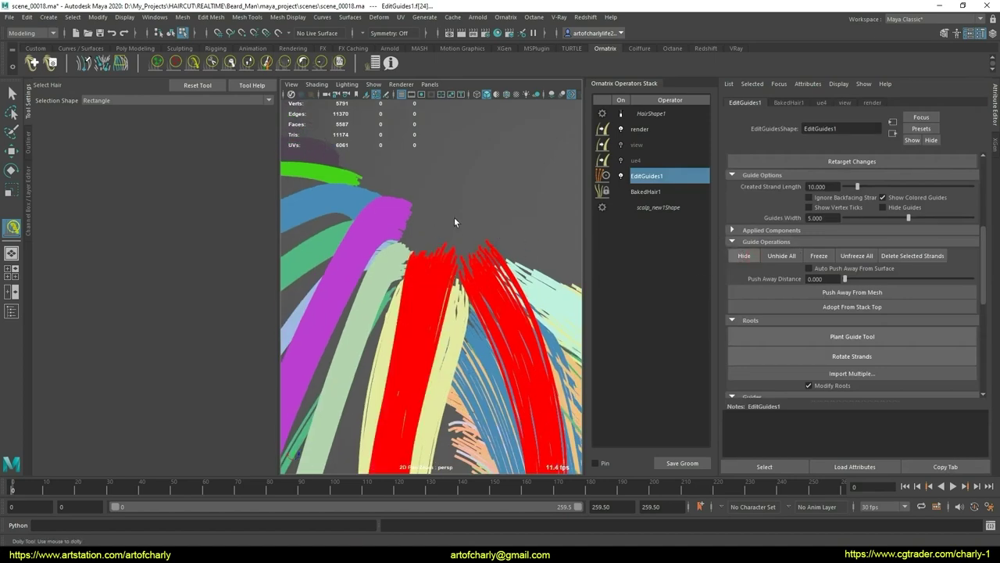
pyautogui.click(454, 217)
# Select the blue guide group at the crown and activate the Ornatrix Comb Brush
pyautogui.moveTo(446, 208)
pyautogui.keyDown('alt'); pyautogui.mouseDown()
pyautogui.moveTo(443, 168)
pyautogui.moveTo(447, 215)
pyautogui.moveTo(455, 208)
pyautogui.moveTo(402, 153)
pyautogui.mouseUp(); pyautogui.keyUp('alt')
pyautogui.scroll(1, 439, 193)
pyautogui.click(469, 223)
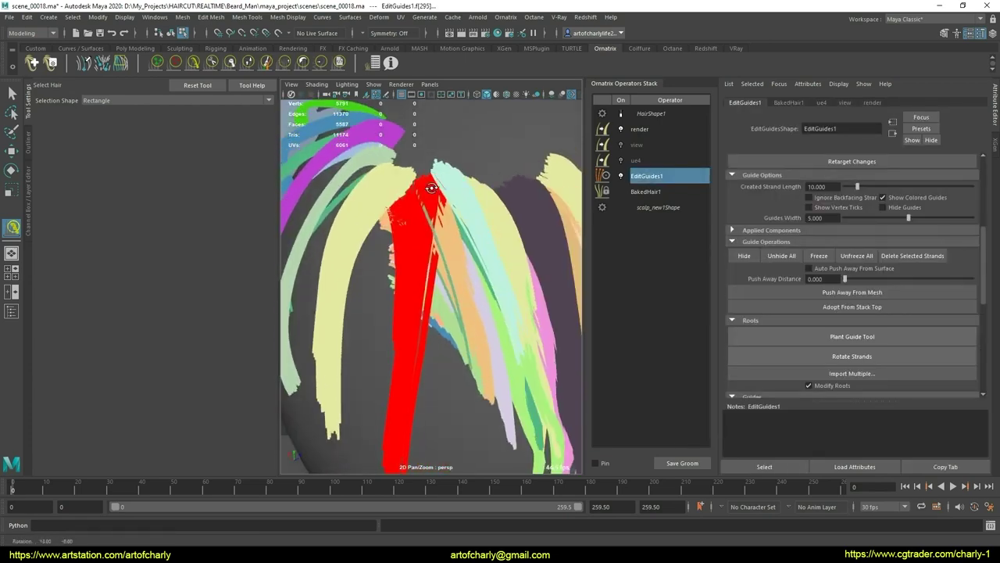
pyautogui.click(193, 63)
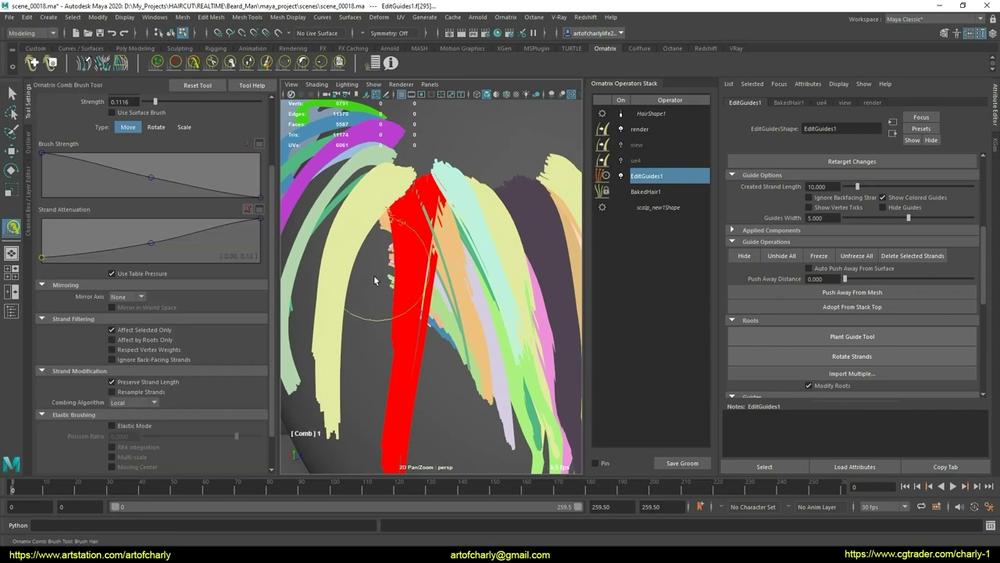
# Comb the red guide group down the back of the head at strength 0.0100
pyautogui.moveTo(374, 275)
pyautogui.keyDown('alt'); pyautogui.mouseDown()
pyautogui.moveTo(431, 227)
pyautogui.moveTo(436, 261)
pyautogui.moveTo(456, 248)
pyautogui.moveTo(465, 292)
pyautogui.moveTo(488, 249)
pyautogui.mouseUp(); pyautogui.keyUp('alt')
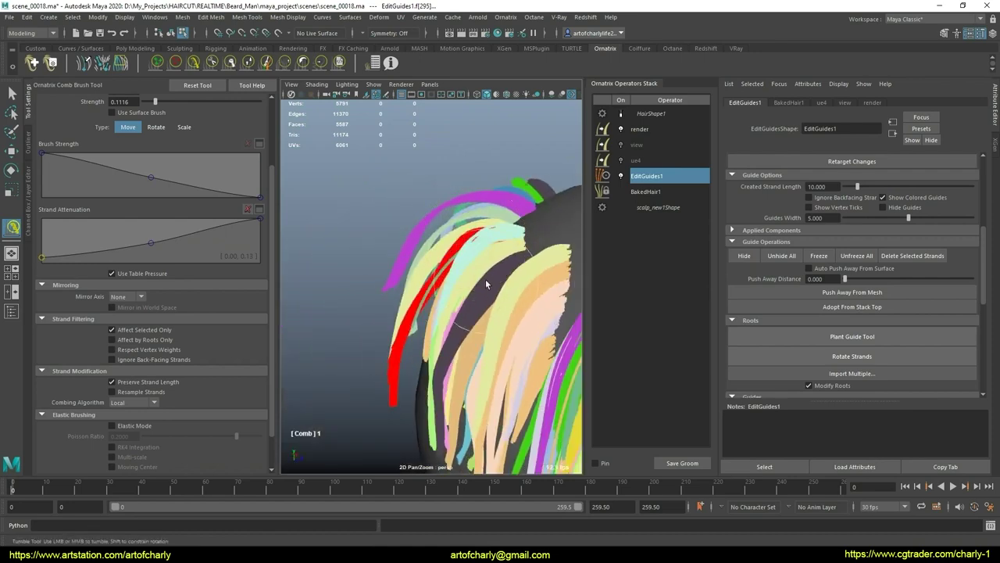
pyautogui.keyDown('alt'); pyautogui.moveTo(486, 284); pyautogui.dragTo(457, 268); pyautogui.keyUp('alt')
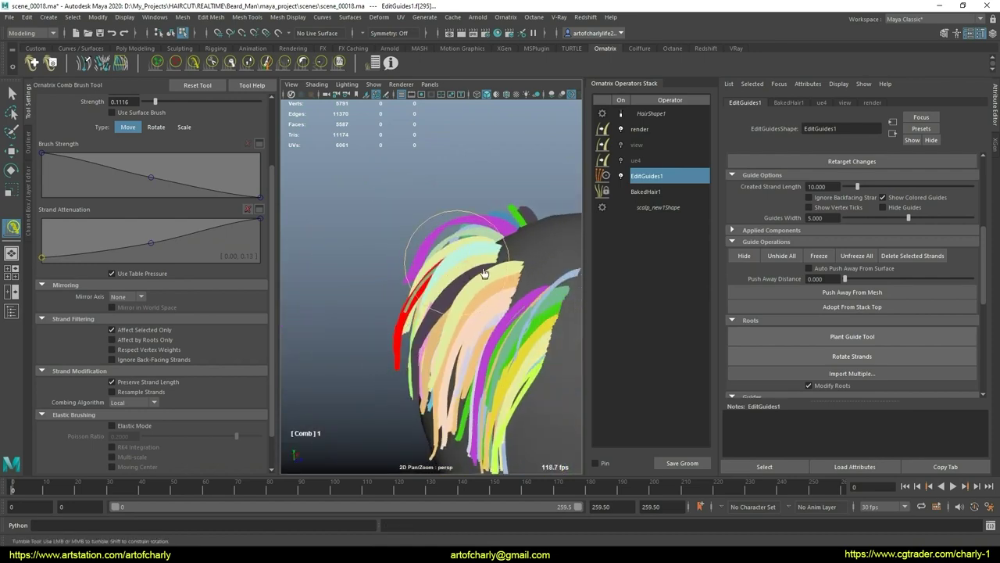
pyautogui.moveTo(479, 325)
pyautogui.keyDown('alt'); pyautogui.mouseDown()
pyautogui.moveTo(508, 291)
pyautogui.moveTo(491, 266)
pyautogui.moveTo(469, 268)
pyautogui.mouseUp(); pyautogui.keyUp('alt')
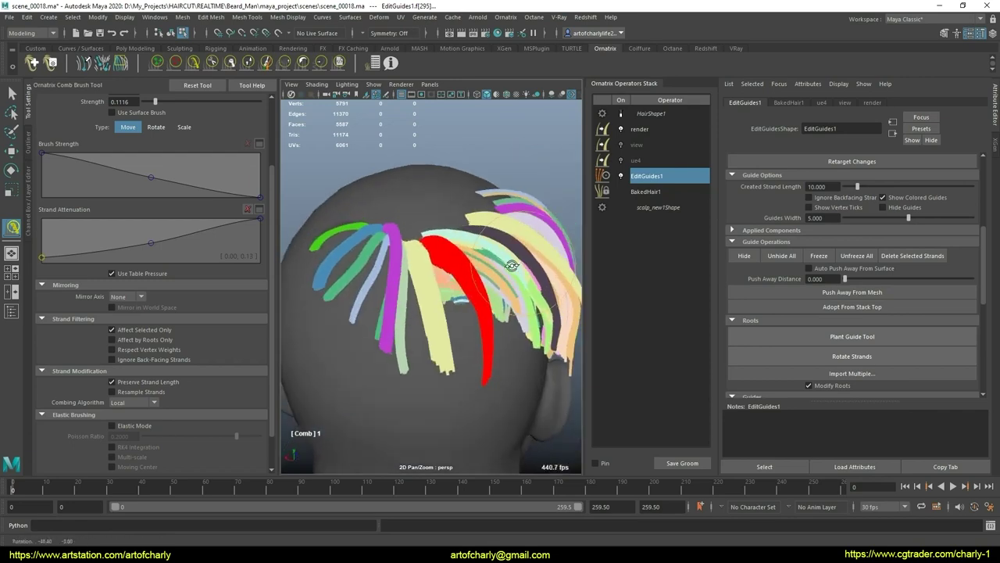
pyautogui.scroll(5, 469, 268)
pyautogui.scroll(3, 458, 325)
pyautogui.moveTo(457, 326)
pyautogui.keyDown('alt'); pyautogui.mouseDown()
pyautogui.moveTo(443, 236)
pyautogui.moveTo(431, 245)
pyautogui.mouseUp(); pyautogui.keyUp('alt')
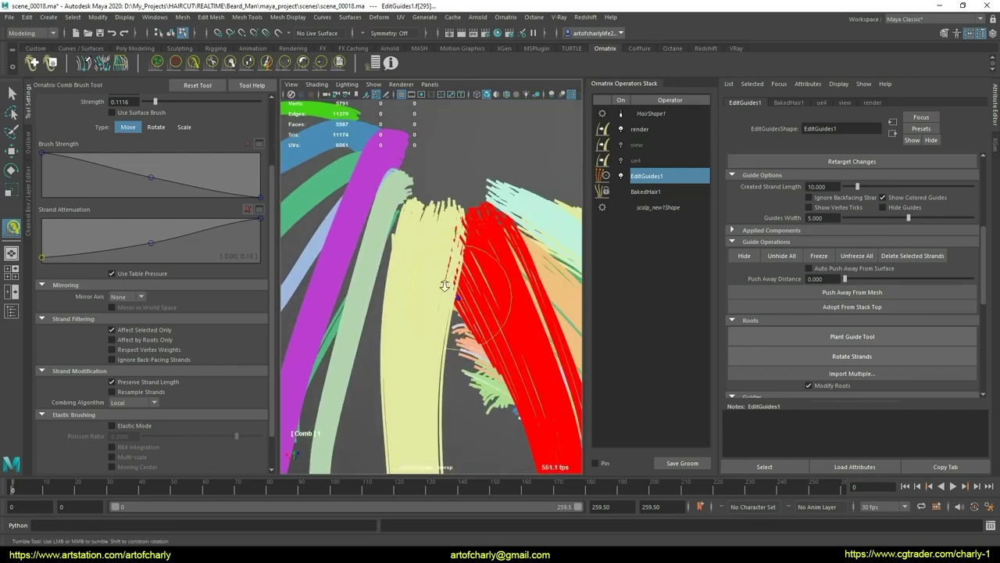
pyautogui.scroll(-5, 431, 246)
pyautogui.scroll(-2, 423, 251)
pyautogui.scroll(3, 423, 251)
pyautogui.scroll(3, 441, 270)
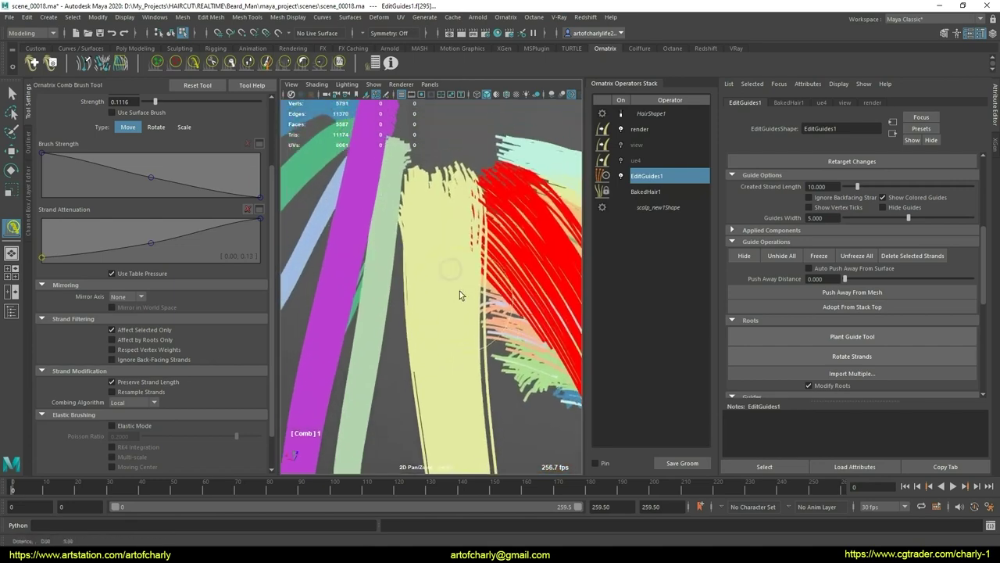
# From a wider view, comb the red guides along the head once more, then return to selection
pyautogui.press('q')
pyautogui.keyDown('alt'); pyautogui.moveTo(486, 425); pyautogui.dragTo(285, 170); pyautogui.keyUp('alt')
pyautogui.click(195, 66)
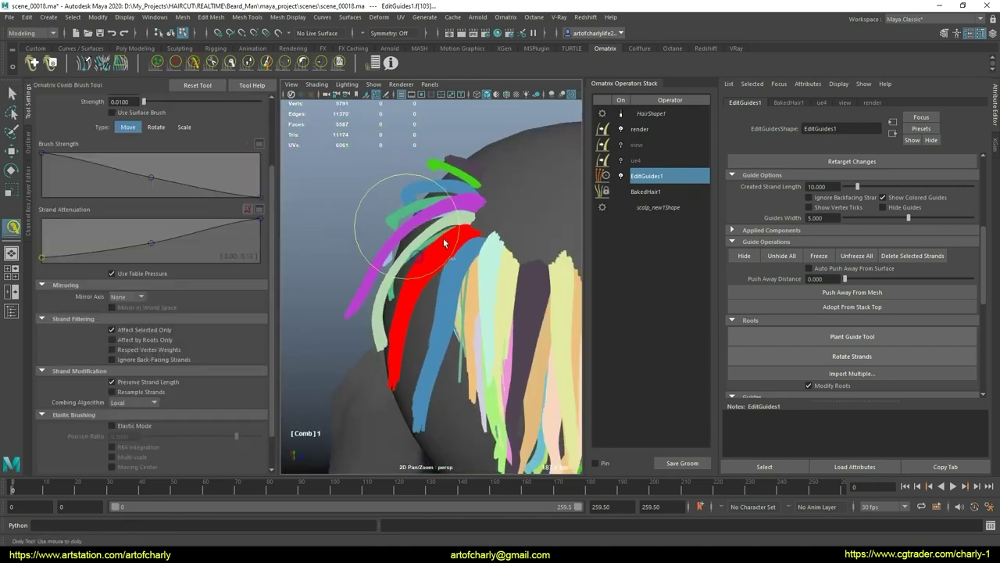
pyautogui.keyDown('alt'); pyautogui.moveTo(443, 238); pyautogui.dragTo(458, 244); pyautogui.keyUp('alt')
pyautogui.moveTo(468, 298)
pyautogui.keyDown('alt'); pyautogui.mouseDown()
pyautogui.moveTo(452, 310)
pyautogui.moveTo(439, 290)
pyautogui.moveTo(412, 315)
pyautogui.mouseUp(); pyautogui.keyUp('alt')
pyautogui.press('q')
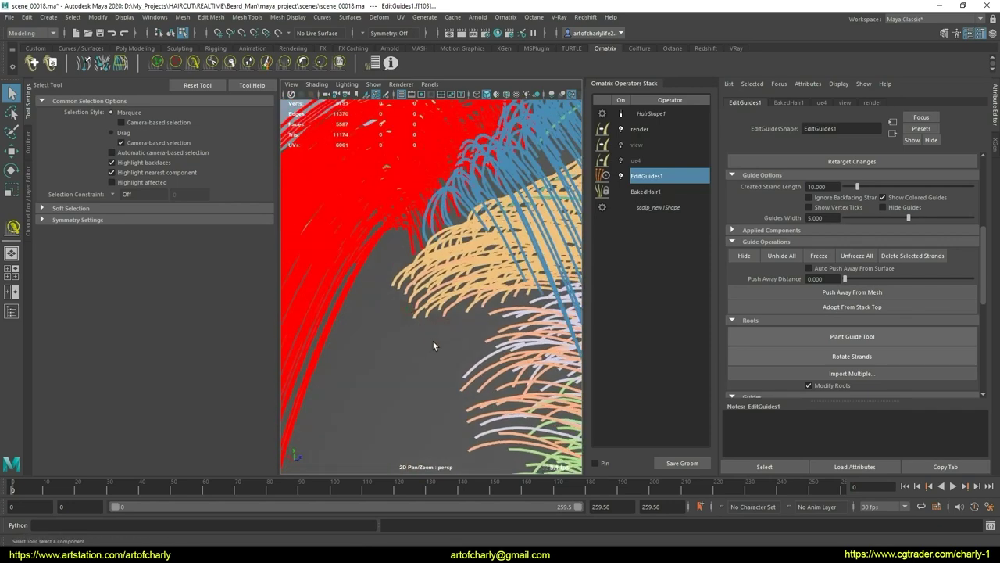
# Select the tan guide group and comb it down with the Comb Brush's Legacy algorithm
pyautogui.click(433, 347)
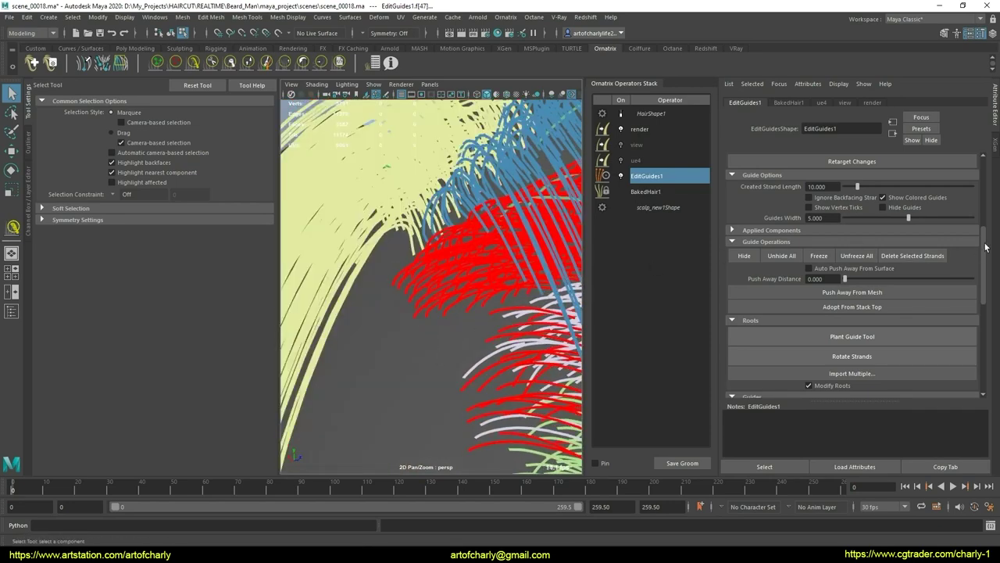
pyautogui.moveTo(985, 247); pyautogui.dragTo(983, 346)
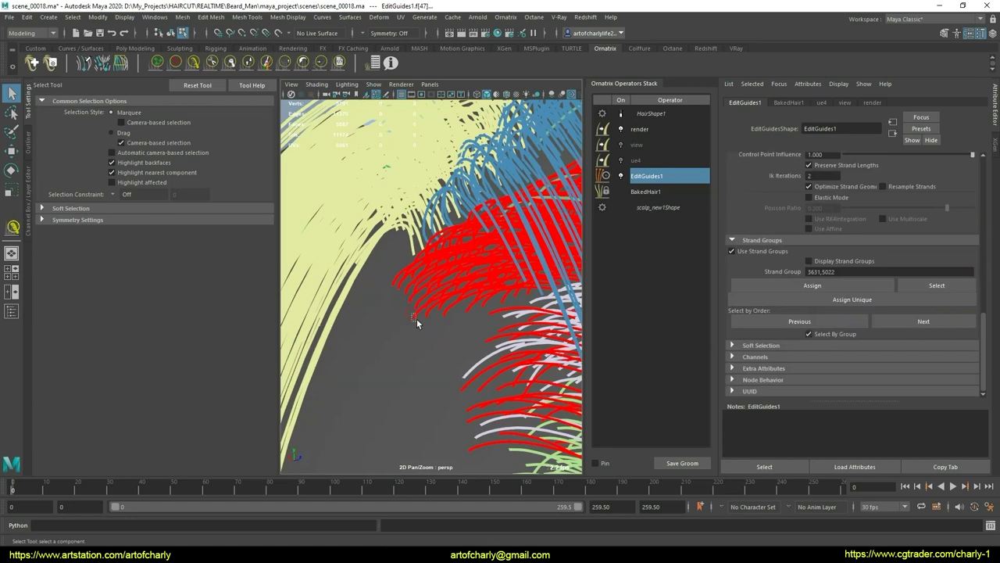
pyautogui.moveTo(417, 319)
pyautogui.keyDown('alt'); pyautogui.mouseDown()
pyautogui.moveTo(447, 353)
pyautogui.moveTo(436, 368)
pyautogui.moveTo(404, 279)
pyautogui.mouseUp(); pyautogui.keyUp('alt')
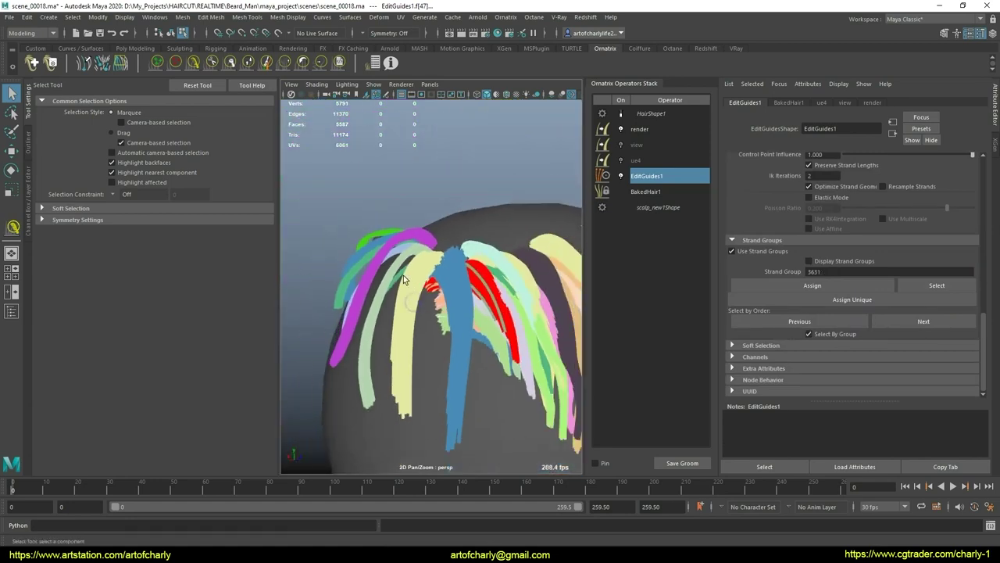
pyautogui.click(192, 66)
pyautogui.keyDown('alt'); pyautogui.moveTo(446, 368); pyautogui.dragTo(425, 245); pyautogui.keyUp('alt')
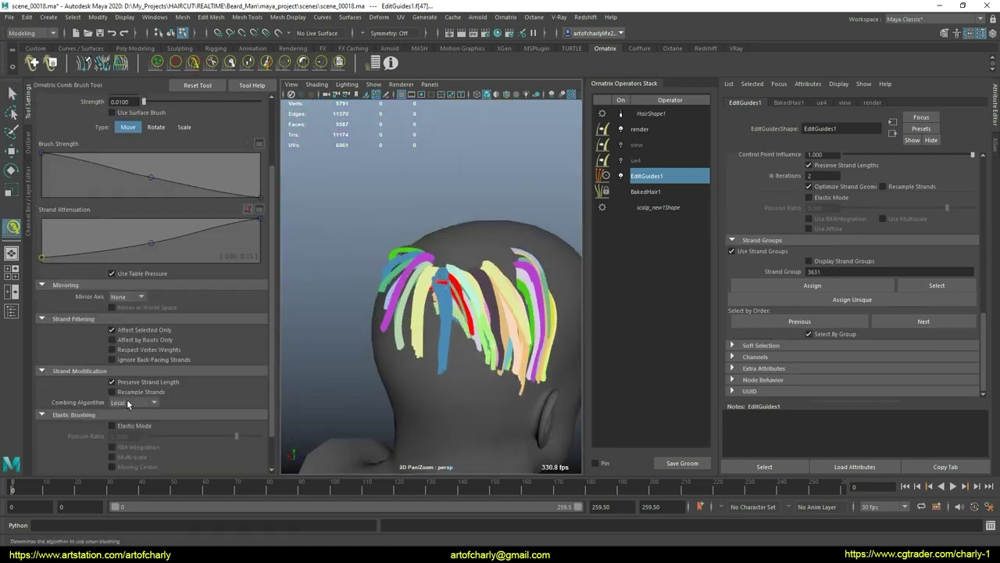
pyautogui.click(133, 402)
pyautogui.click(142, 417)
pyautogui.moveTo(446, 319)
pyautogui.keyDown('alt'); pyautogui.mouseDown()
pyautogui.moveTo(462, 330)
pyautogui.moveTo(449, 313)
pyautogui.moveTo(500, 297)
pyautogui.moveTo(497, 323)
pyautogui.mouseUp(); pyautogui.keyUp('alt')
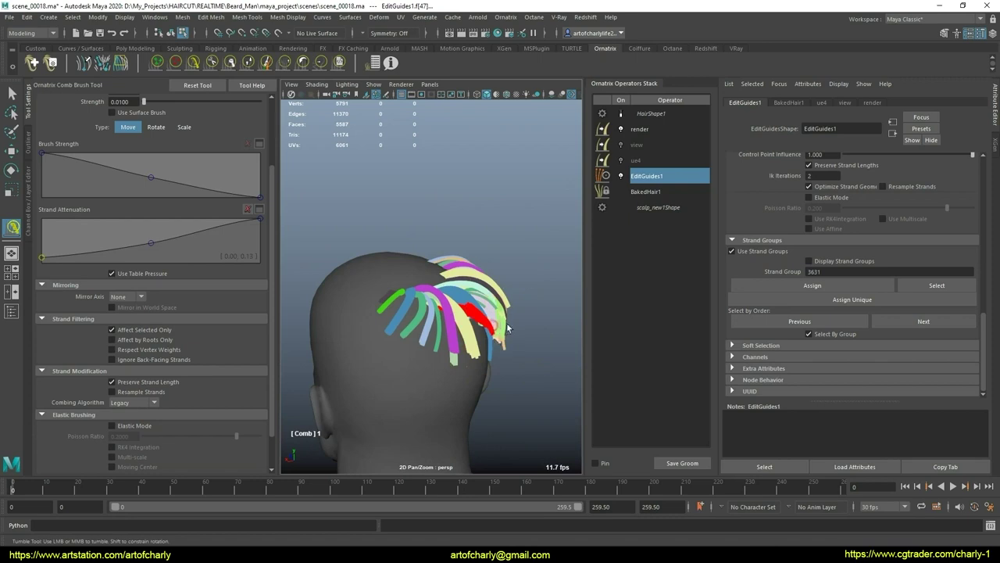
pyautogui.moveTo(472, 299)
pyautogui.keyDown('alt'); pyautogui.mouseDown()
pyautogui.moveTo(469, 224)
pyautogui.moveTo(462, 364)
pyautogui.moveTo(482, 306)
pyautogui.mouseUp(); pyautogui.keyUp('alt')
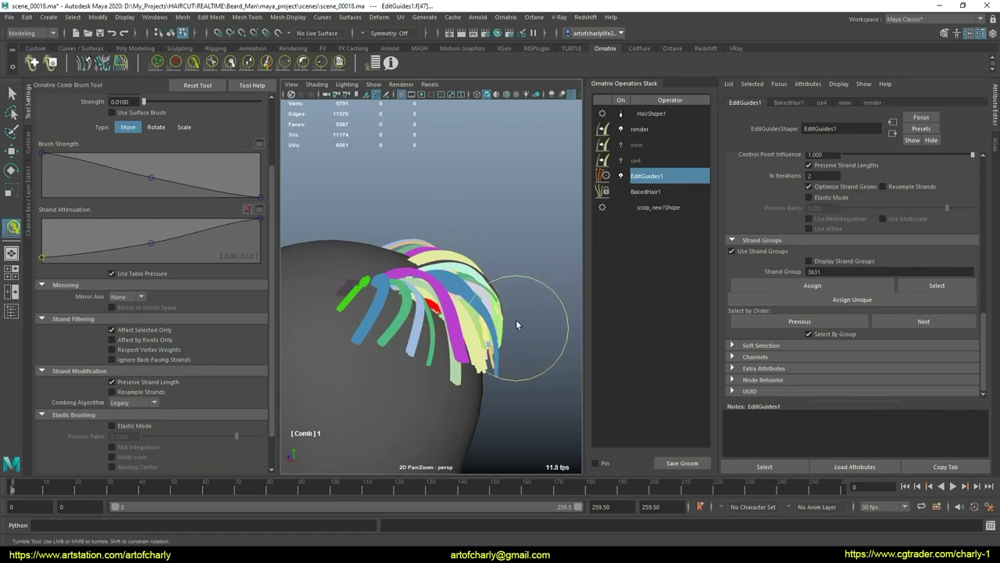
pyautogui.moveTo(515, 322)
pyautogui.keyDown('alt'); pyautogui.mouseDown()
pyautogui.moveTo(419, 317)
pyautogui.moveTo(473, 251)
pyautogui.moveTo(488, 258)
pyautogui.mouseUp(); pyautogui.keyUp('alt')
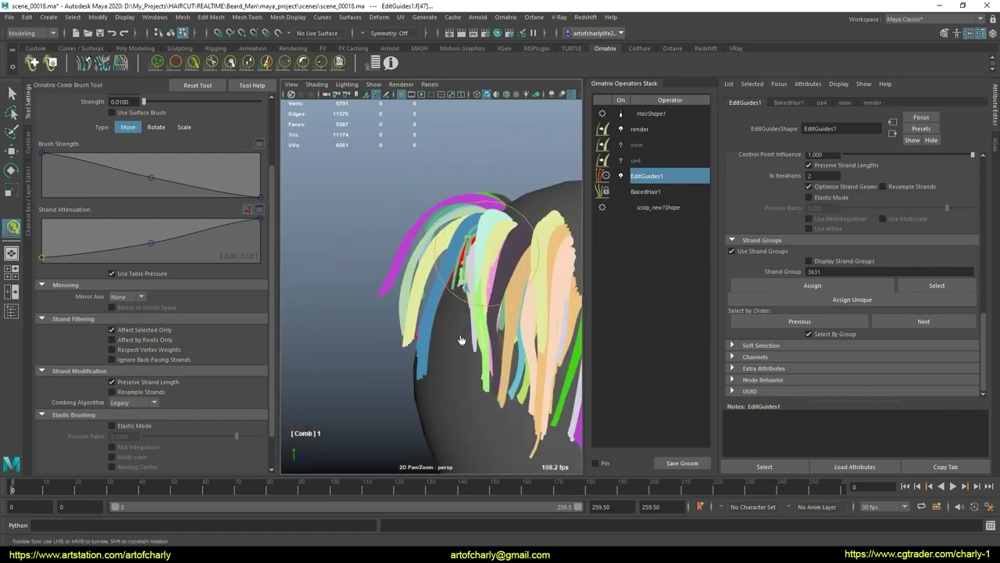
pyautogui.moveTo(461, 339)
pyautogui.keyDown('alt'); pyautogui.mouseDown()
pyautogui.moveTo(452, 324)
pyautogui.moveTo(419, 322)
pyautogui.mouseUp(); pyautogui.keyUp('alt')
# Activate the Ornatrix Cut Brush at size 100, viewing the back of the head
pyautogui.click(248, 62)
pyautogui.moveTo(360, 289)
pyautogui.keyDown('alt'); pyautogui.mouseDown()
pyautogui.moveTo(425, 322)
pyautogui.moveTo(423, 297)
pyautogui.mouseUp(); pyautogui.keyUp('alt')
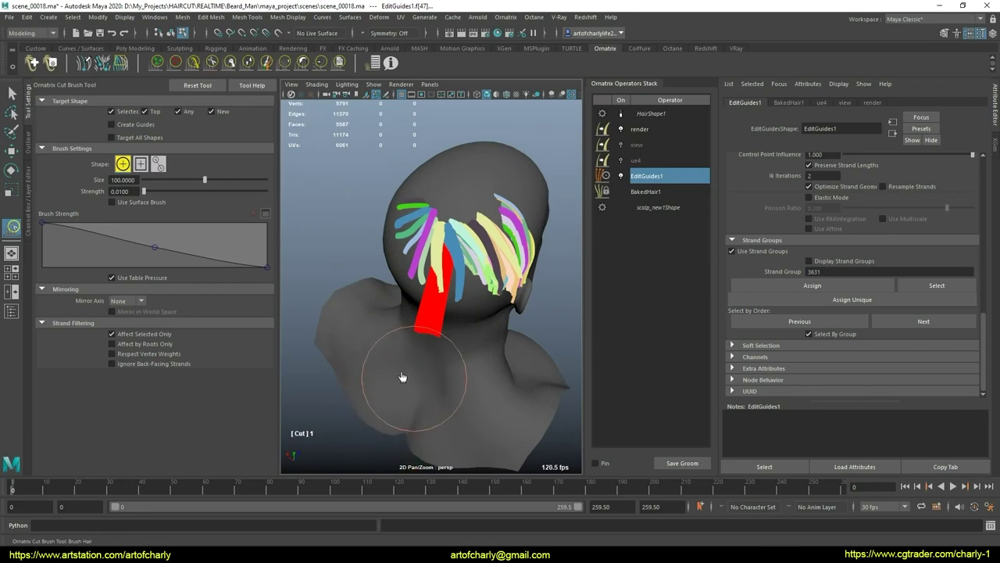
pyautogui.moveTo(438, 359)
pyautogui.keyDown('alt'); pyautogui.mouseDown()
pyautogui.moveTo(445, 348)
pyautogui.moveTo(445, 359)
pyautogui.moveTo(382, 326)
pyautogui.moveTo(369, 352)
pyautogui.moveTo(507, 349)
pyautogui.moveTo(517, 338)
pyautogui.mouseUp(); pyautogui.keyUp('alt')
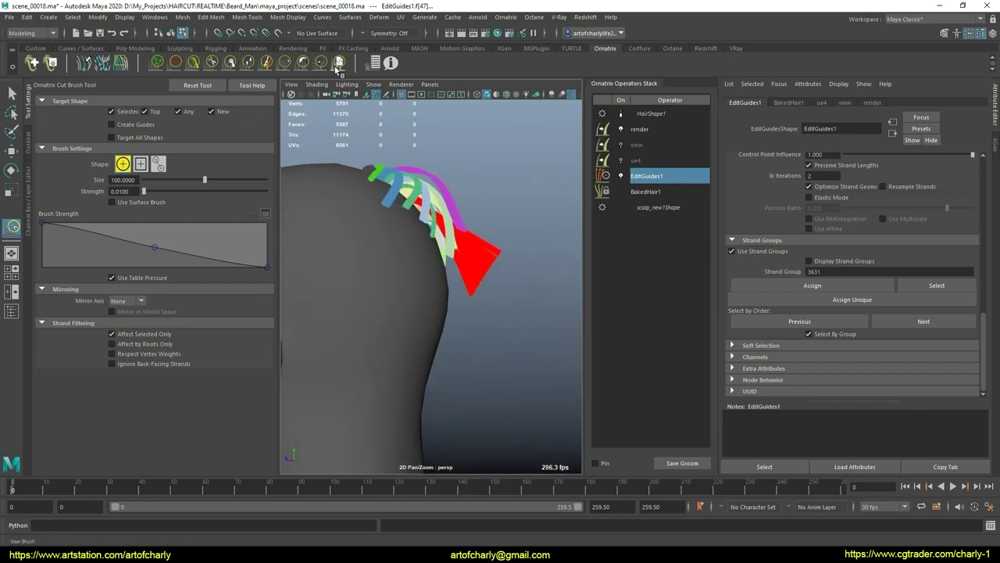
# Comb the protruding red guides down toward the scalp and check them from behind and the side
pyautogui.click(193, 63)
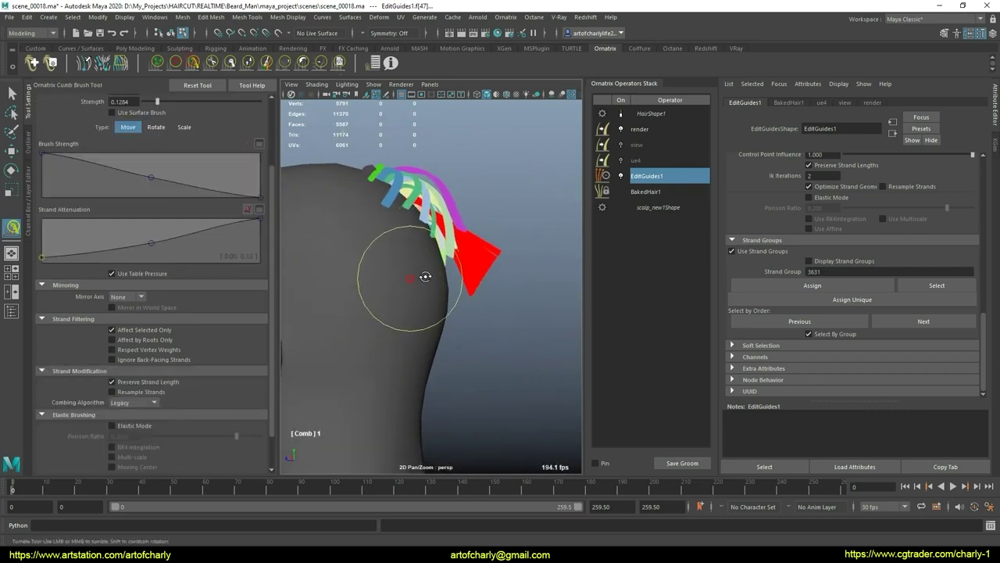
pyautogui.keyDown('alt'); pyautogui.moveTo(426, 277); pyautogui.dragTo(367, 297); pyautogui.keyUp('alt')
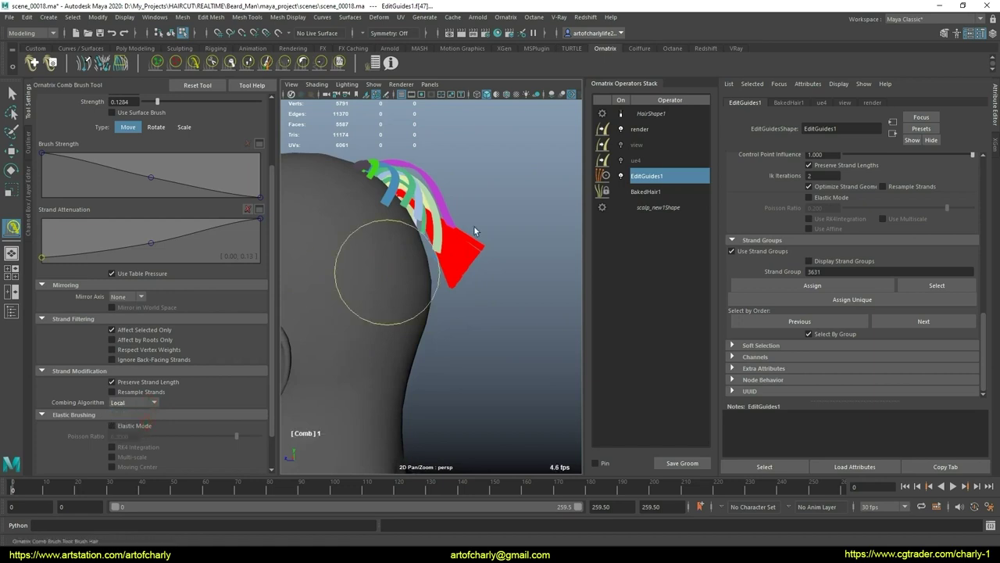
pyautogui.moveTo(479, 271)
pyautogui.keyDown('alt'); pyautogui.mouseDown()
pyautogui.moveTo(438, 266)
pyautogui.moveTo(406, 289)
pyautogui.moveTo(390, 284)
pyautogui.moveTo(417, 293)
pyautogui.moveTo(396, 289)
pyautogui.mouseUp(); pyautogui.keyUp('alt')
pyautogui.moveTo(459, 269)
pyautogui.keyDown('alt'); pyautogui.mouseDown()
pyautogui.moveTo(450, 265)
pyautogui.moveTo(492, 286)
pyautogui.mouseUp(); pyautogui.keyUp('alt')
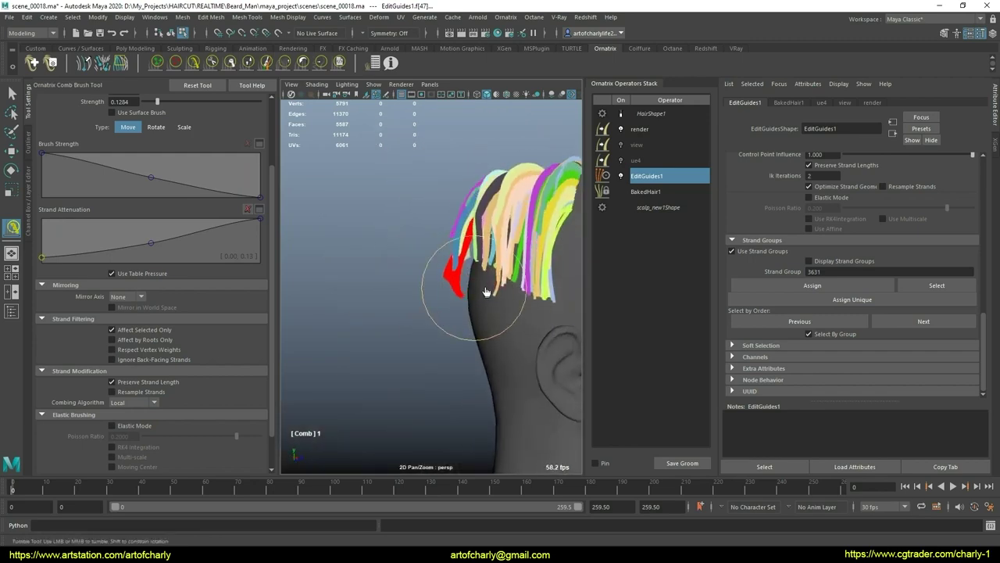
pyautogui.moveTo(432, 295)
pyautogui.keyDown('alt'); pyautogui.mouseDown()
pyautogui.moveTo(456, 286)
pyautogui.moveTo(420, 293)
pyautogui.moveTo(297, 196)
pyautogui.mouseUp(); pyautogui.keyUp('alt')
pyautogui.click(339, 63)
# Briefly switch to the guide length brush, then return to plain selection over the hair
pyautogui.click(247, 62)
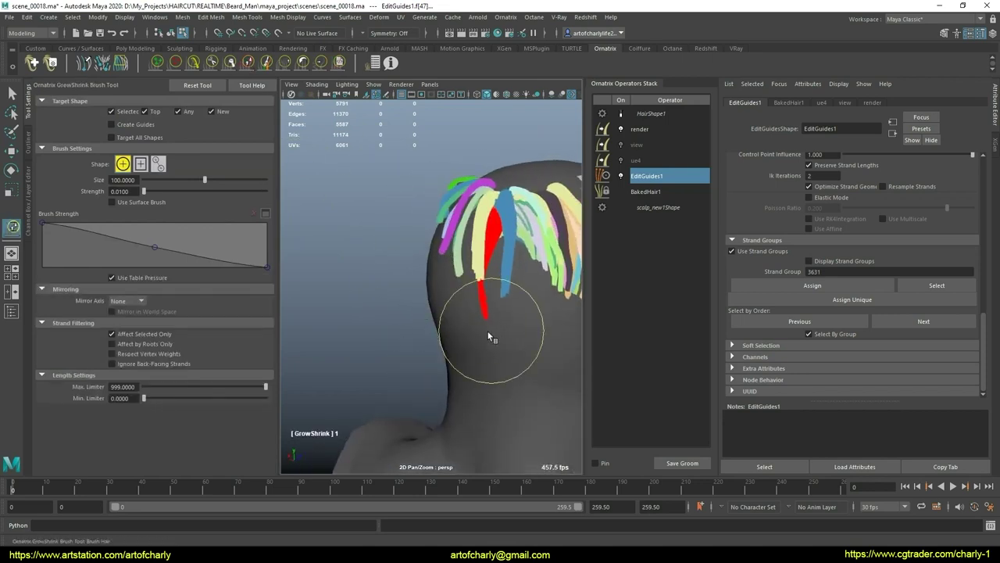
pyautogui.moveTo(514, 322)
pyautogui.keyDown('alt'); pyautogui.mouseDown()
pyautogui.moveTo(516, 289)
pyautogui.moveTo(479, 404)
pyautogui.moveTo(448, 292)
pyautogui.moveTo(461, 375)
pyautogui.moveTo(469, 313)
pyautogui.moveTo(483, 293)
pyautogui.moveTo(437, 305)
pyautogui.moveTo(469, 306)
pyautogui.moveTo(470, 346)
pyautogui.mouseUp(); pyautogui.keyUp('alt')
pyautogui.press('q')
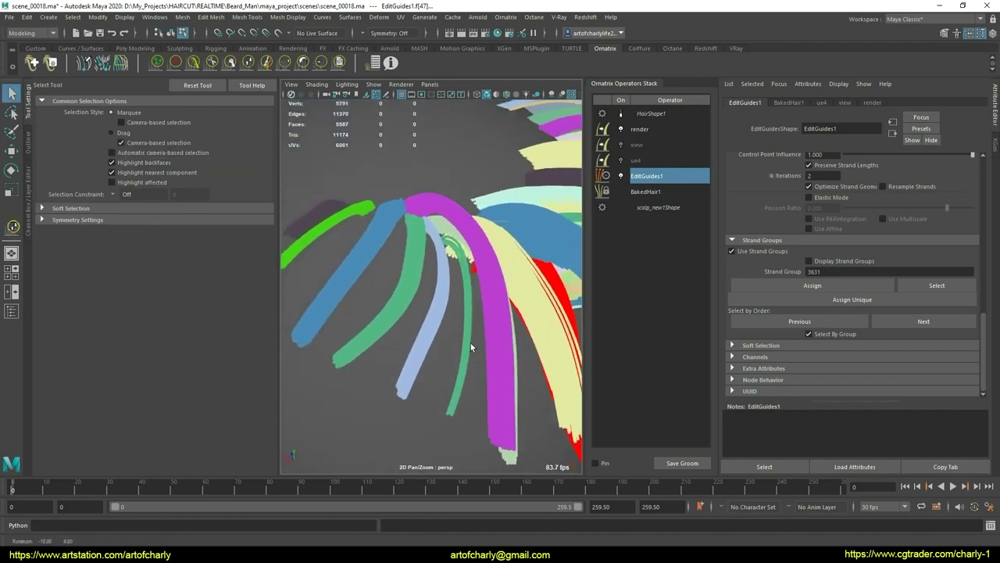
pyautogui.scroll(-5, 442, 247)
pyautogui.moveTo(441, 247)
pyautogui.keyDown('alt'); pyautogui.mouseDown()
pyautogui.moveTo(436, 290)
pyautogui.moveTo(455, 305)
pyautogui.moveTo(443, 317)
pyautogui.moveTo(455, 353)
pyautogui.moveTo(456, 318)
pyautogui.moveTo(496, 346)
pyautogui.moveTo(440, 324)
pyautogui.moveTo(435, 335)
pyautogui.moveTo(437, 320)
pyautogui.mouseUp(); pyautogui.keyUp('alt')
pyautogui.scroll(-3, 444, 317)
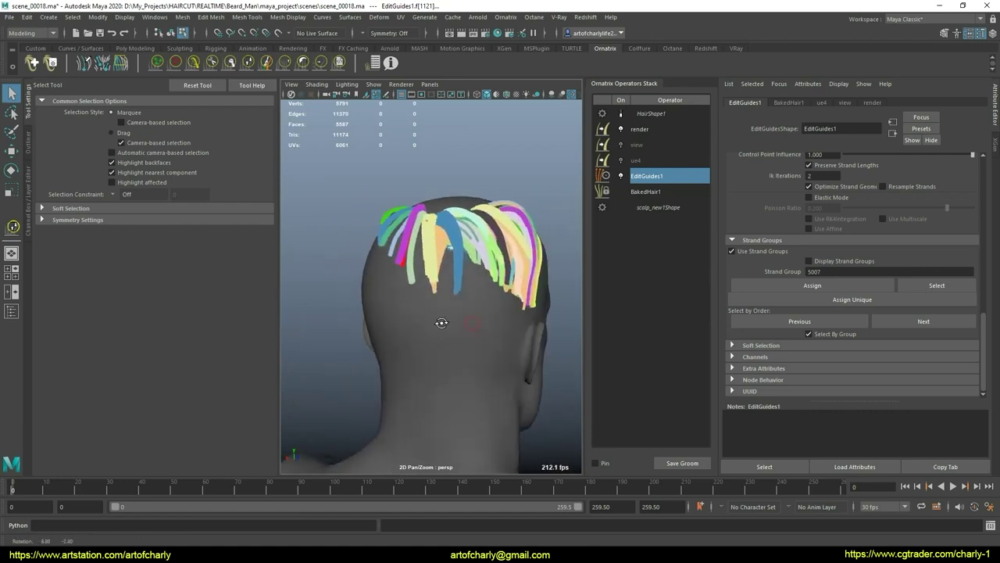
pyautogui.scroll(2, 440, 323)
pyautogui.scroll(3, 436, 336)
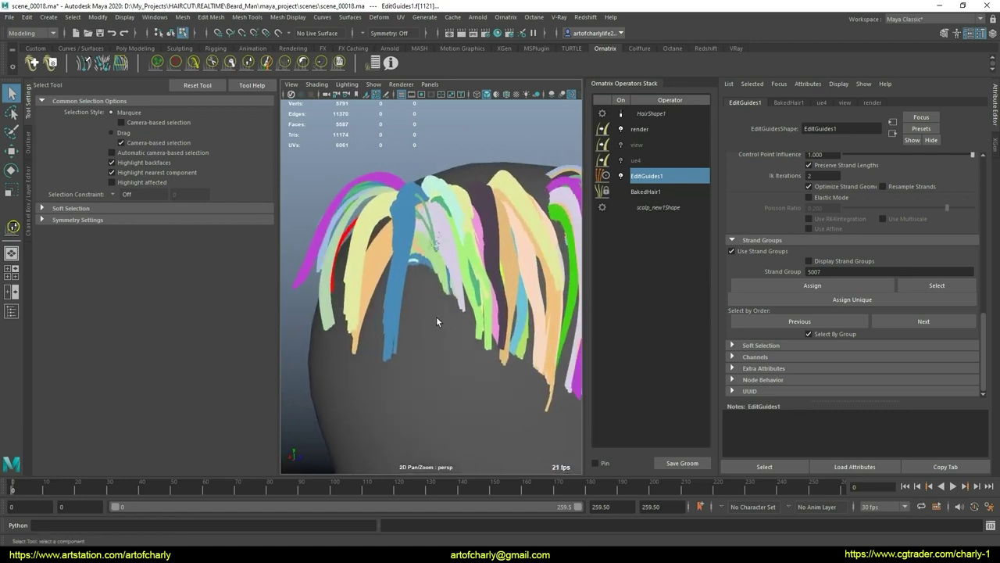
# Save the scene as incremental version scene_00019 with Ctrl+Alt+S
pyautogui.hotkey('ctrl', 'alt', 's')
pyautogui.moveTo(436, 242)
pyautogui.keyDown('alt'); pyautogui.mouseDown()
pyautogui.moveTo(393, 277)
pyautogui.moveTo(442, 308)
pyautogui.moveTo(496, 273)
pyautogui.mouseUp(); pyautogui.keyUp('alt')
pyautogui.scroll(3, 422, 297)
pyautogui.scroll(5, 806, 254)
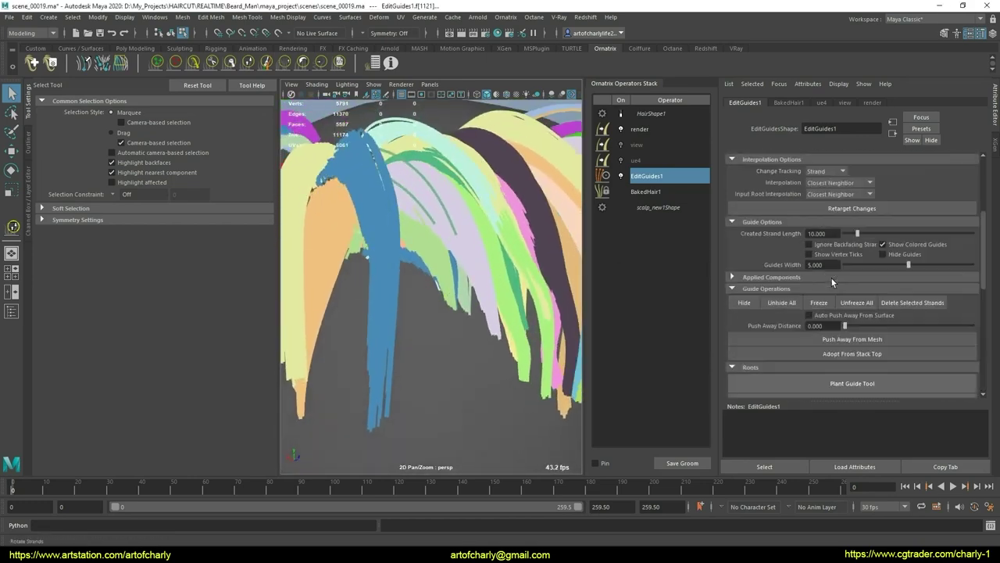
pyautogui.scroll(-5, 813, 200)
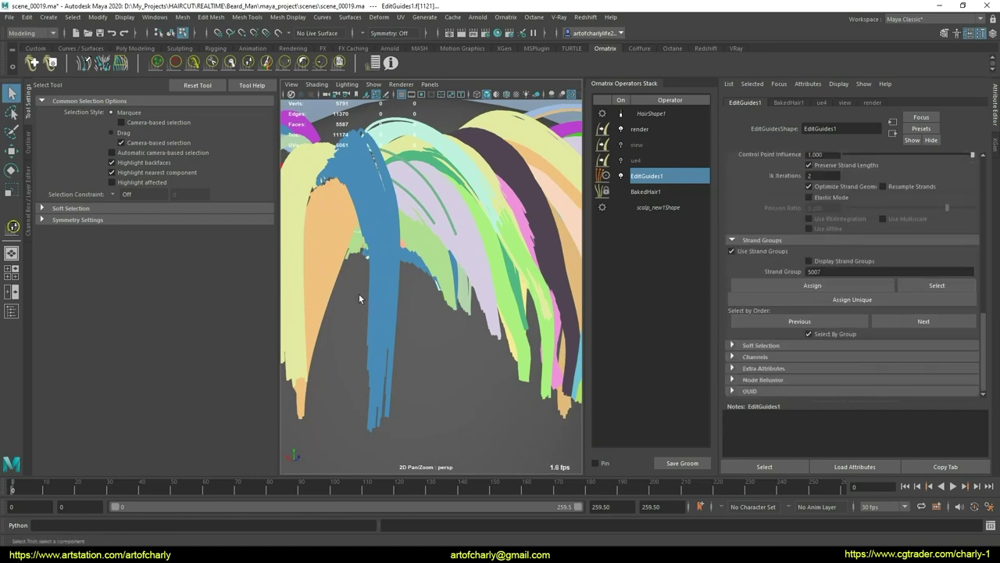
pyautogui.moveTo(358, 299)
pyautogui.keyDown('alt'); pyautogui.mouseDown()
pyautogui.moveTo(477, 352)
pyautogui.moveTo(458, 292)
pyautogui.moveTo(445, 312)
pyautogui.mouseUp(); pyautogui.keyUp('alt')
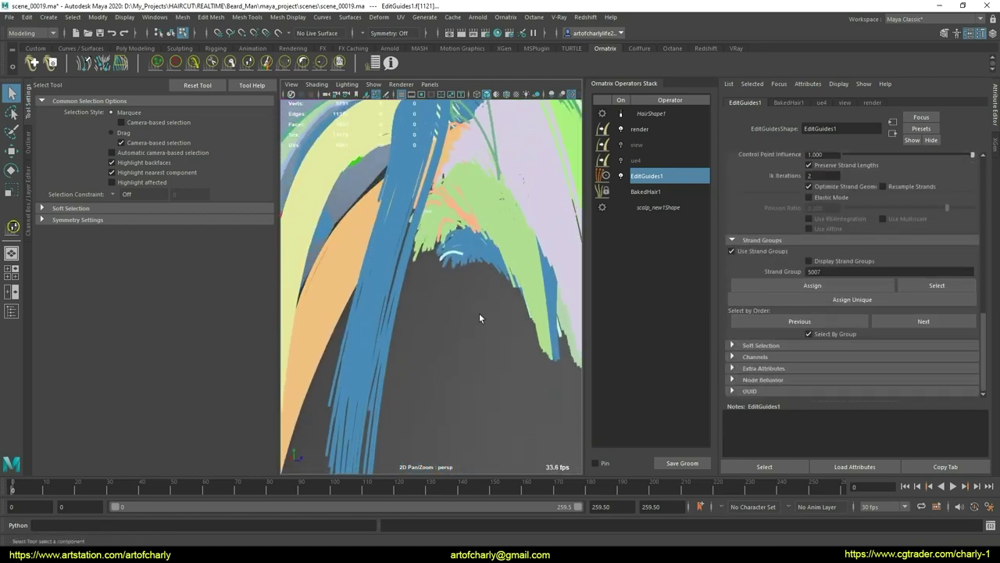
# Pick strand groups 1875, 2882, 2931 and 3385, then deselect EditGuides1 to reveal the baked hair
pyautogui.click(479, 316)
pyautogui.moveTo(470, 272)
pyautogui.keyDown('alt'); pyautogui.mouseDown()
pyautogui.moveTo(464, 300)
pyautogui.moveTo(495, 282)
pyautogui.moveTo(443, 308)
pyautogui.moveTo(435, 257)
pyautogui.moveTo(464, 263)
pyautogui.moveTo(431, 313)
pyautogui.moveTo(456, 284)
pyautogui.moveTo(481, 290)
pyautogui.mouseUp(); pyautogui.keyUp('alt')
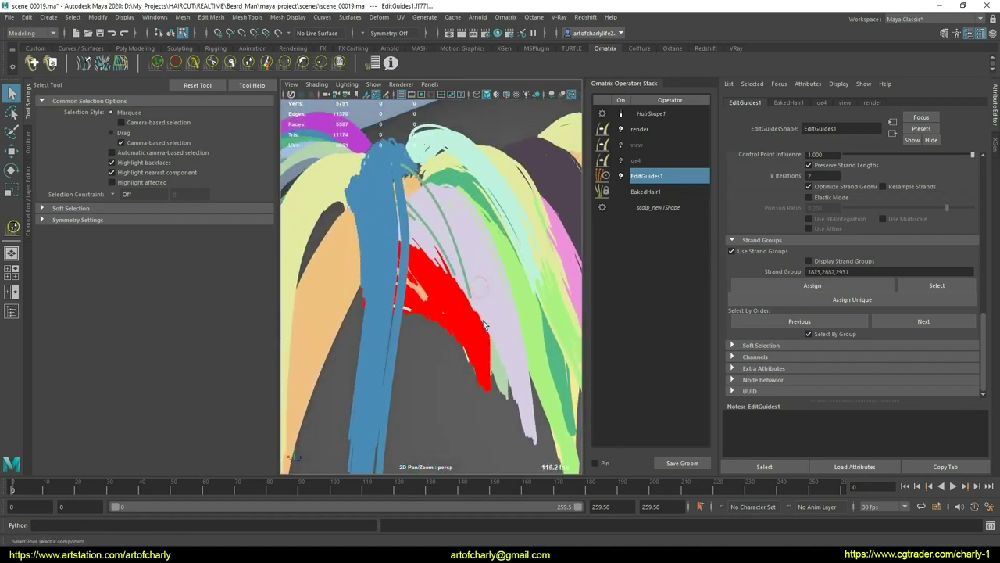
pyautogui.moveTo(484, 324)
pyautogui.keyDown('alt'); pyautogui.mouseDown()
pyautogui.moveTo(442, 307)
pyautogui.moveTo(453, 299)
pyautogui.mouseUp(); pyautogui.keyUp('alt')
pyautogui.keyDown('alt'); pyautogui.moveTo(453, 298); pyautogui.dragTo(427, 254, button='right'); pyautogui.keyUp('alt')
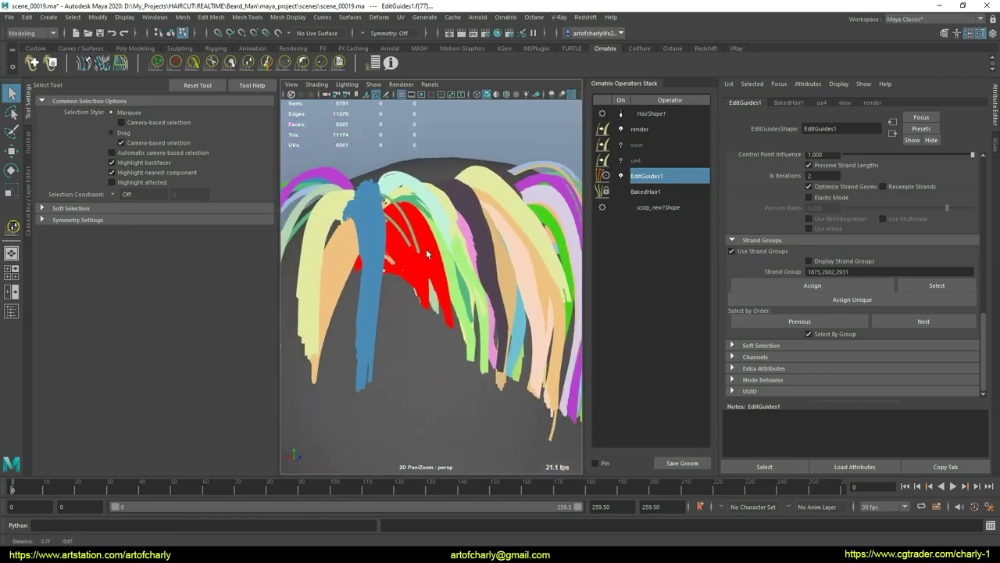
pyautogui.moveTo(427, 254)
pyautogui.keyDown('alt'); pyautogui.mouseDown()
pyautogui.moveTo(430, 291)
pyautogui.moveTo(401, 306)
pyautogui.moveTo(607, 272)
pyautogui.mouseUp(); pyautogui.keyUp('alt')
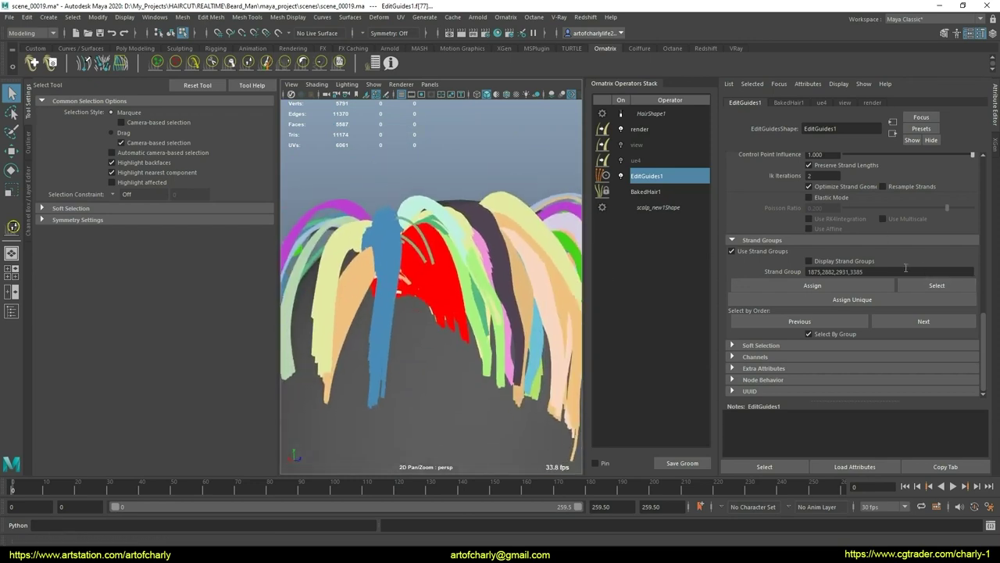
pyautogui.scroll(4, 906, 269)
pyautogui.scroll(3, 914, 272)
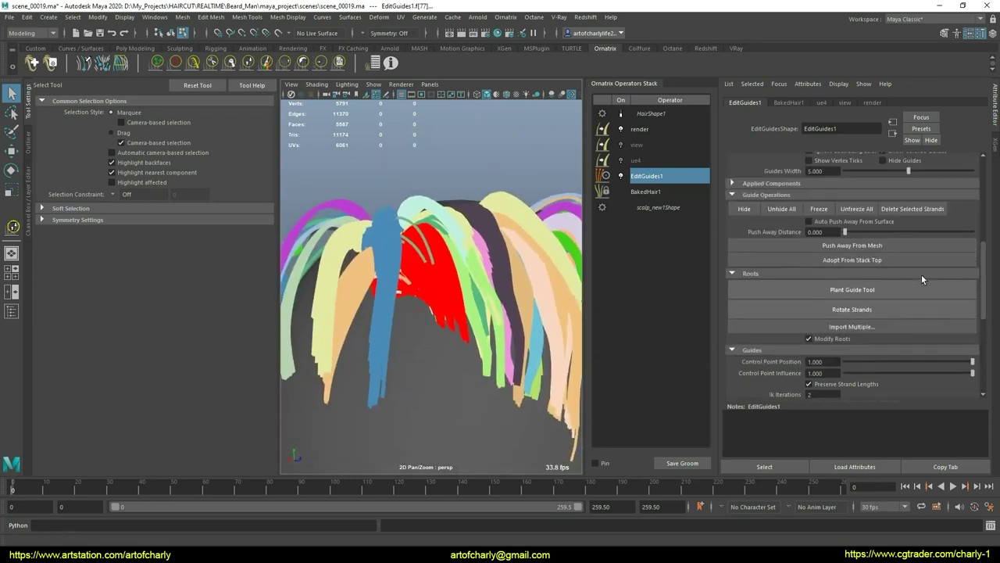
pyautogui.click(460, 316)
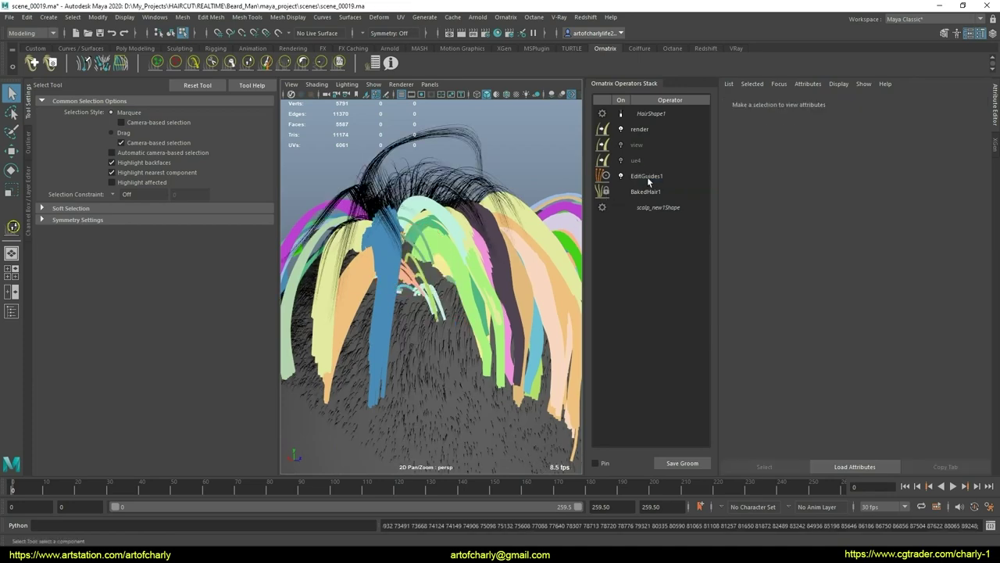
# Reselect EditGuides1 and box-select a small bunch of front guide strands
pyautogui.click(647, 176)
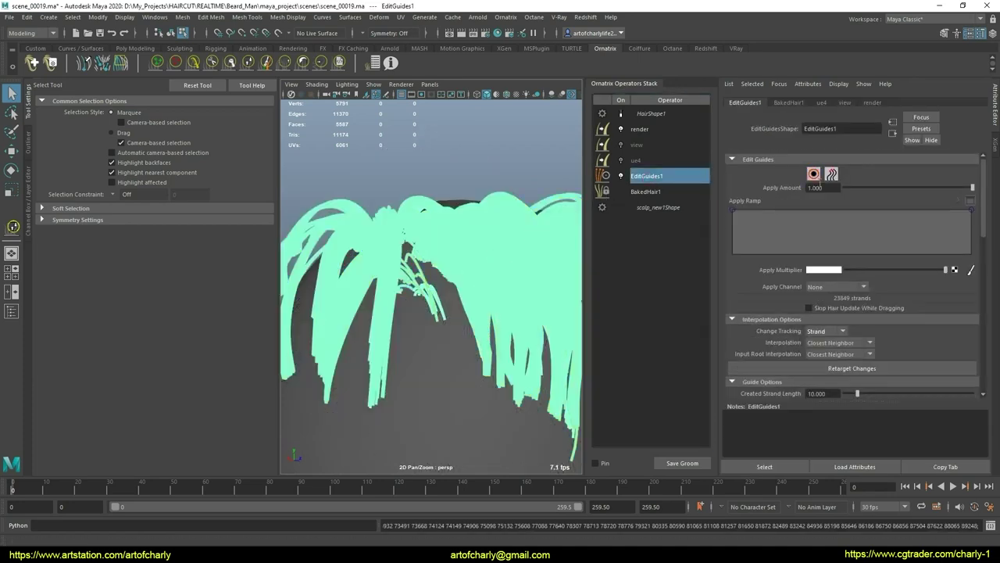
pyautogui.scroll(2, 469, 324)
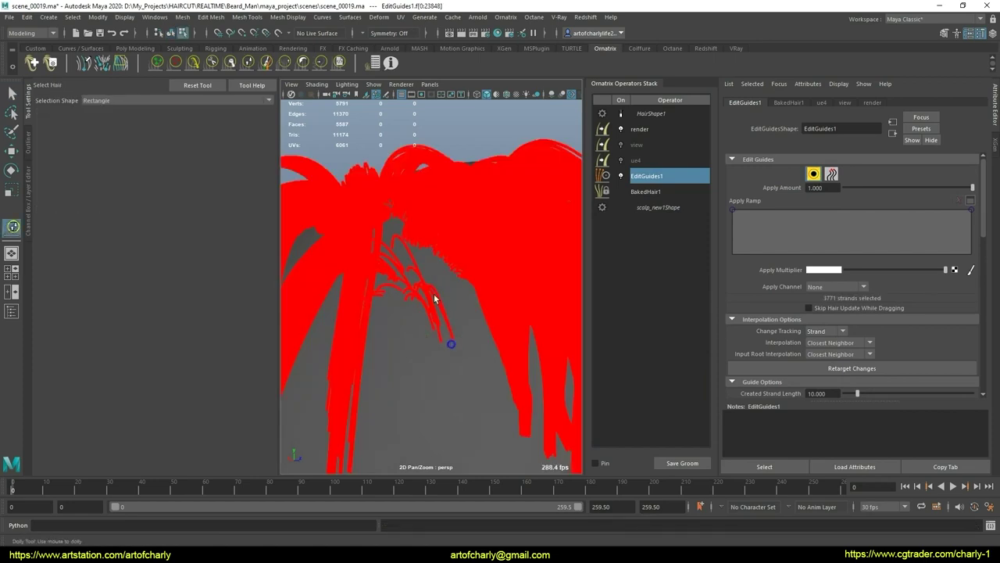
pyautogui.moveTo(459, 354)
pyautogui.keyDown('alt'); pyautogui.mouseDown()
pyautogui.moveTo(441, 294)
pyautogui.moveTo(419, 305)
pyautogui.moveTo(466, 307)
pyautogui.mouseUp(); pyautogui.keyUp('alt')
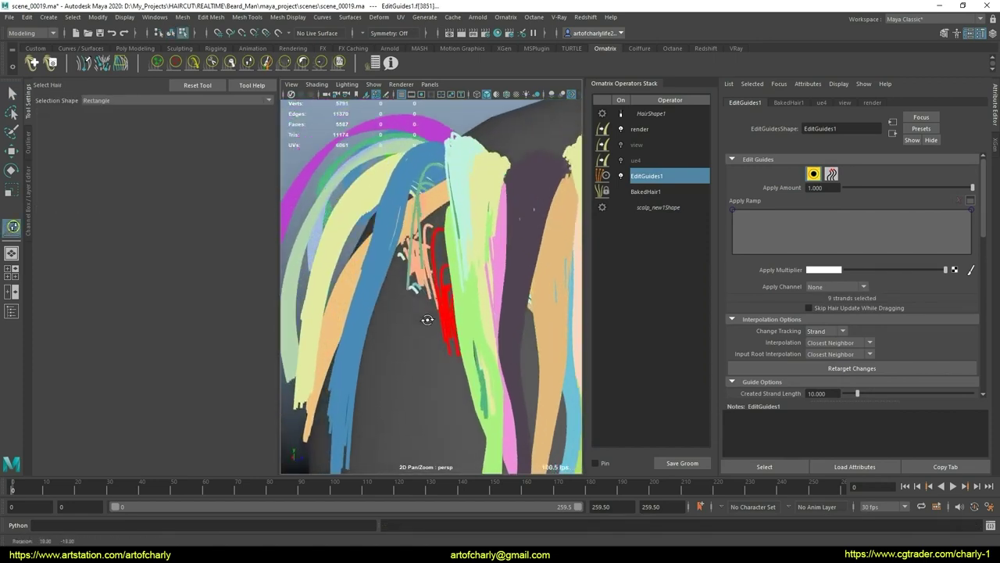
pyautogui.scroll(-5, 466, 307)
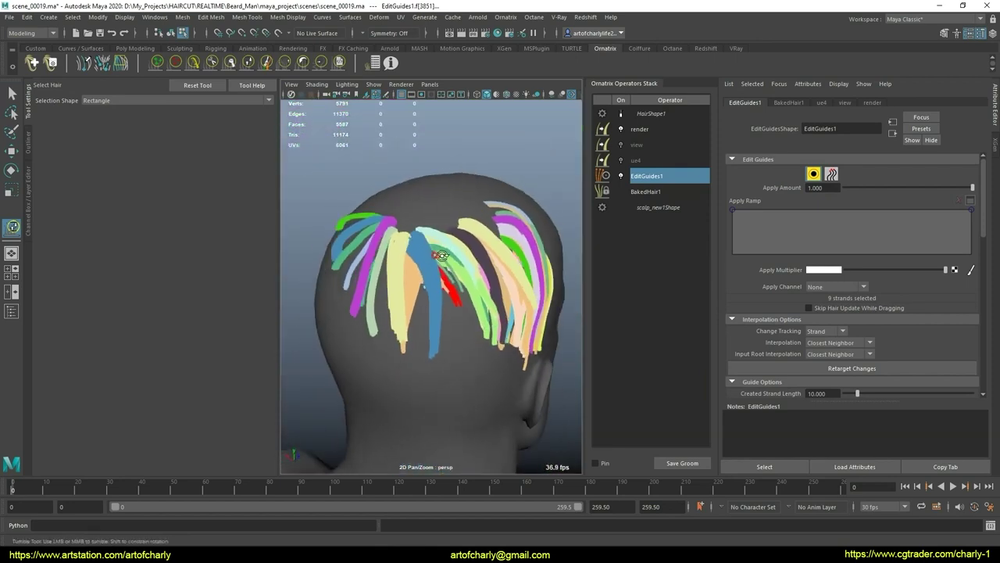
pyautogui.keyDown('alt'); pyautogui.moveTo(457, 290); pyautogui.dragTo(451, 318); pyautogui.keyUp('alt')
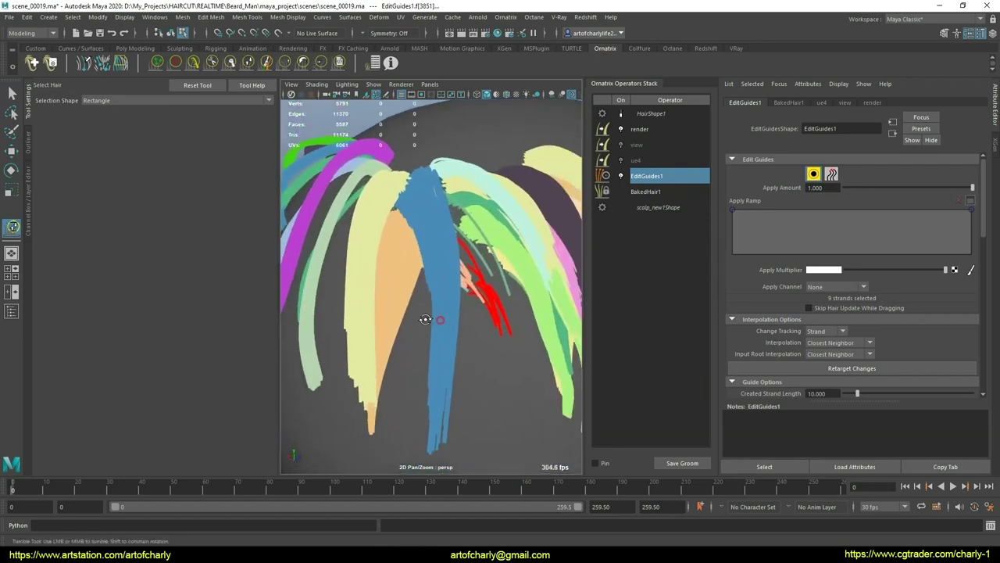
pyautogui.keyDown('alt'); pyautogui.moveTo(451, 319); pyautogui.dragTo(401, 292, button='right'); pyautogui.keyUp('alt')
pyautogui.keyDown('alt'); pyautogui.moveTo(401, 291); pyautogui.dragTo(454, 337); pyautogui.keyUp('alt')
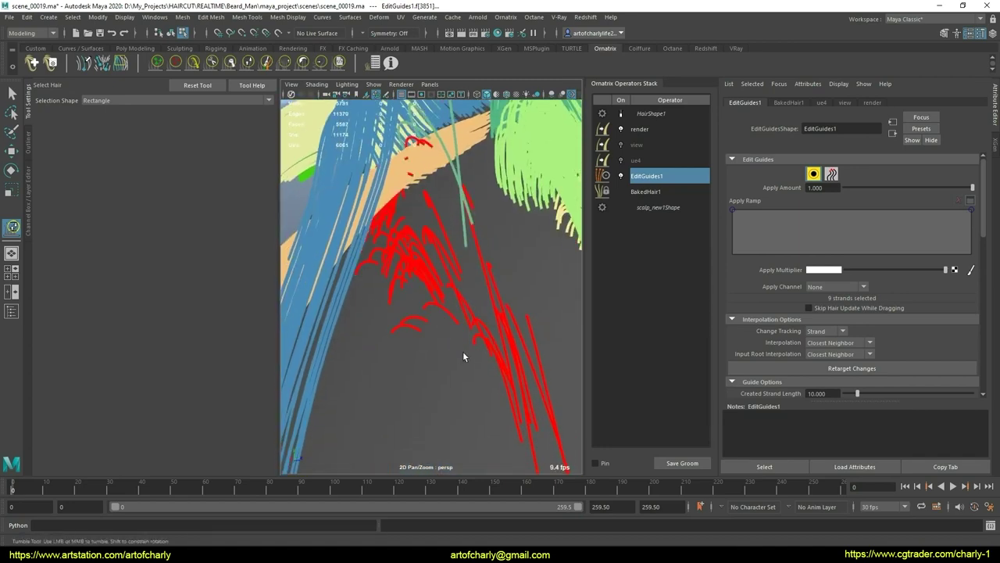
pyautogui.moveTo(491, 341)
pyautogui.keyDown('alt'); pyautogui.mouseDown()
pyautogui.moveTo(478, 300)
pyautogui.moveTo(492, 301)
pyautogui.mouseUp(); pyautogui.keyUp('alt')
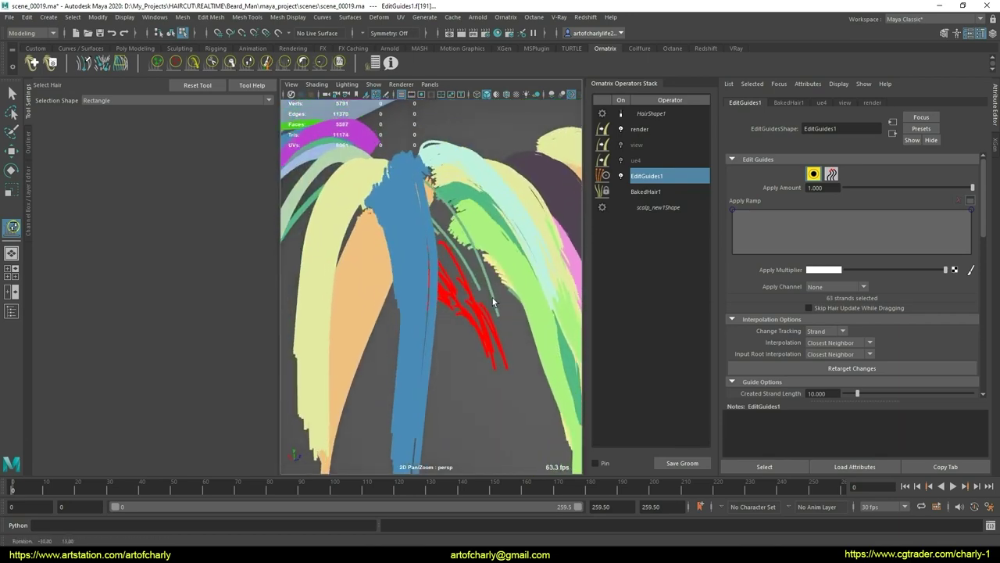
pyautogui.moveTo(495, 297)
pyautogui.keyDown('alt'); pyautogui.mouseDown(button='right')
pyautogui.moveTo(460, 360)
pyautogui.moveTo(516, 344)
pyautogui.mouseUp(button='right'); pyautogui.keyUp('alt')
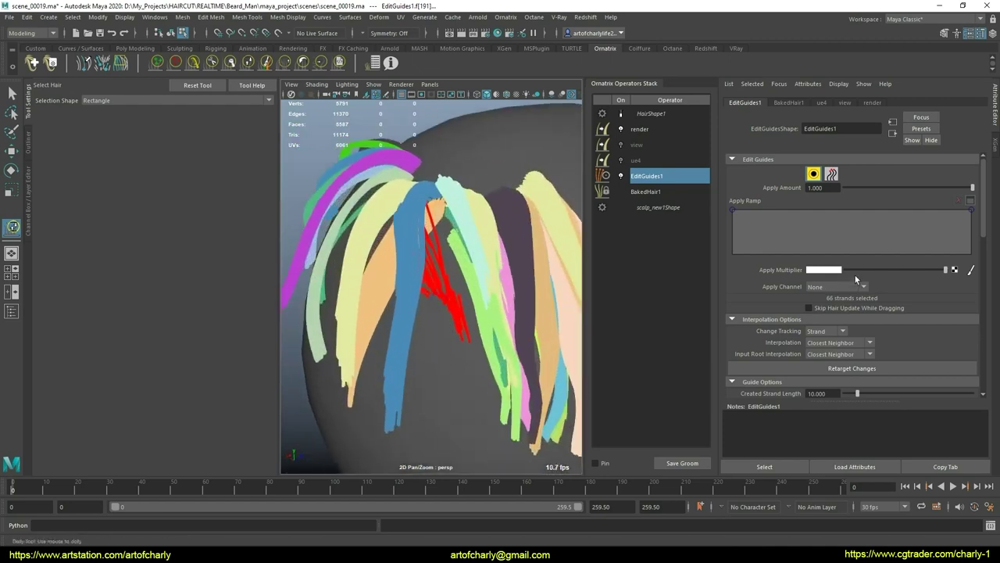
pyautogui.scroll(-3, 855, 275)
pyautogui.scroll(-2, 908, 264)
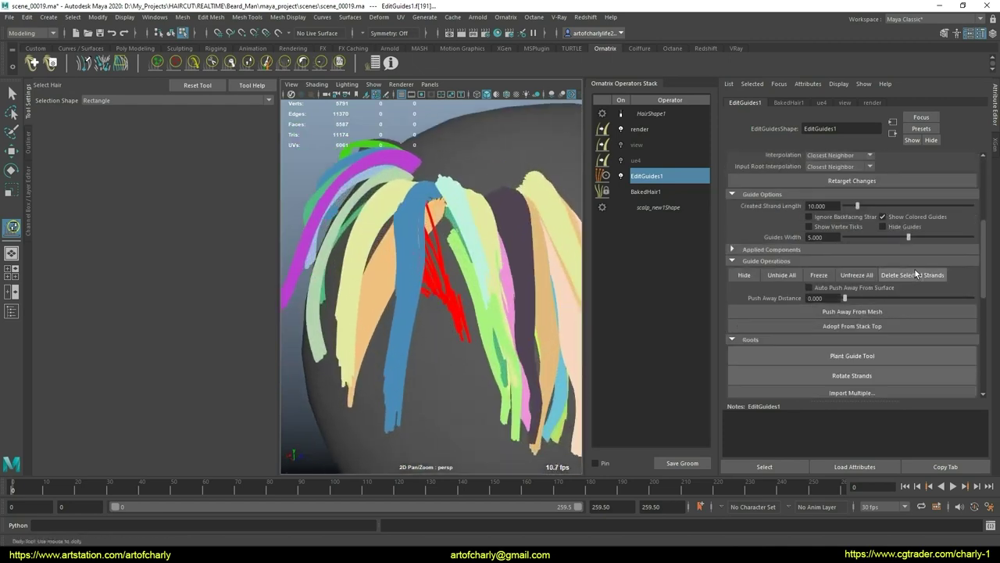
# Toggle Edit Guides mode off and back on, then narrow the selection to one long guide strand
pyautogui.click(606, 246)
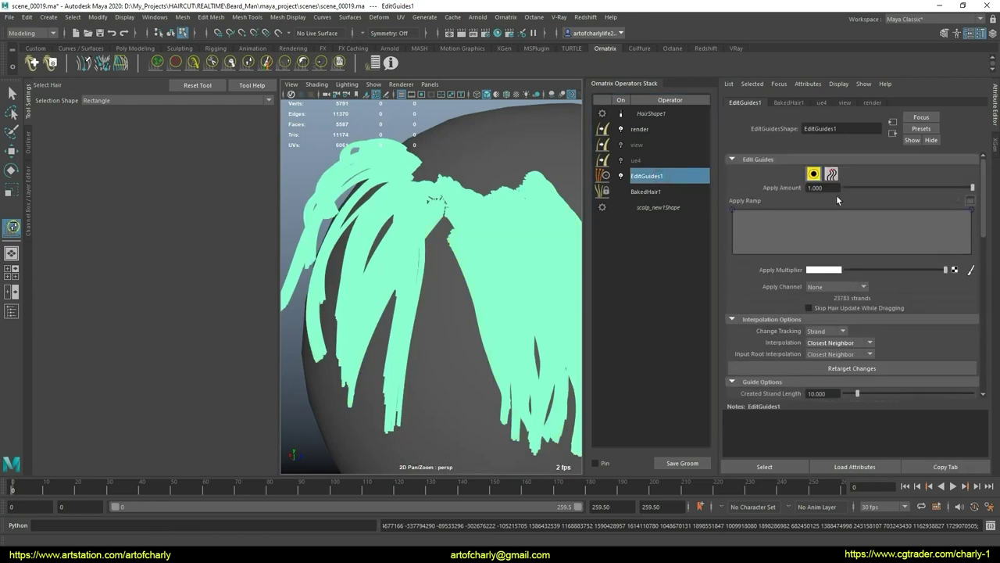
pyautogui.click(814, 175)
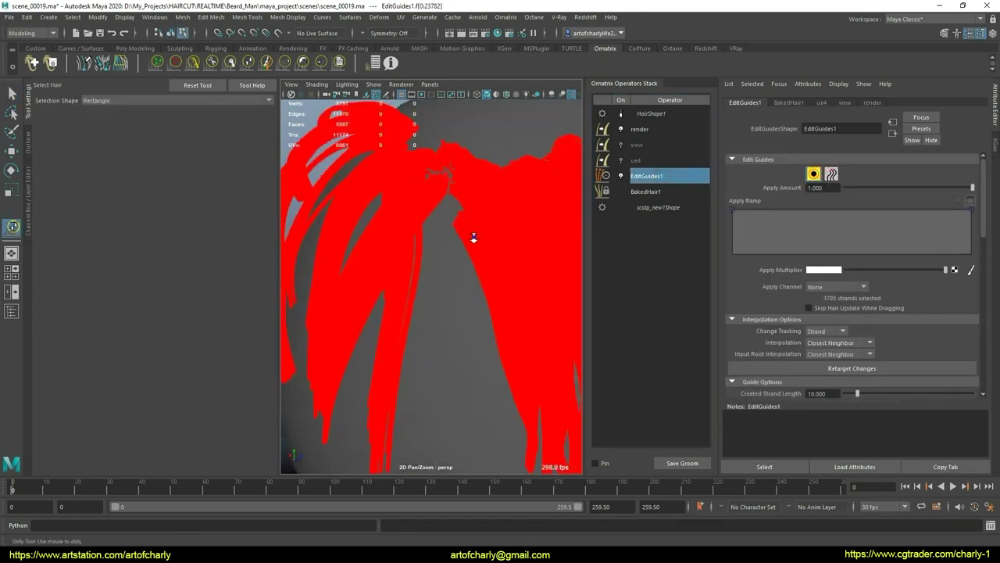
pyautogui.keyDown('alt'); pyautogui.moveTo(473, 238); pyautogui.dragTo(436, 254); pyautogui.keyUp('alt')
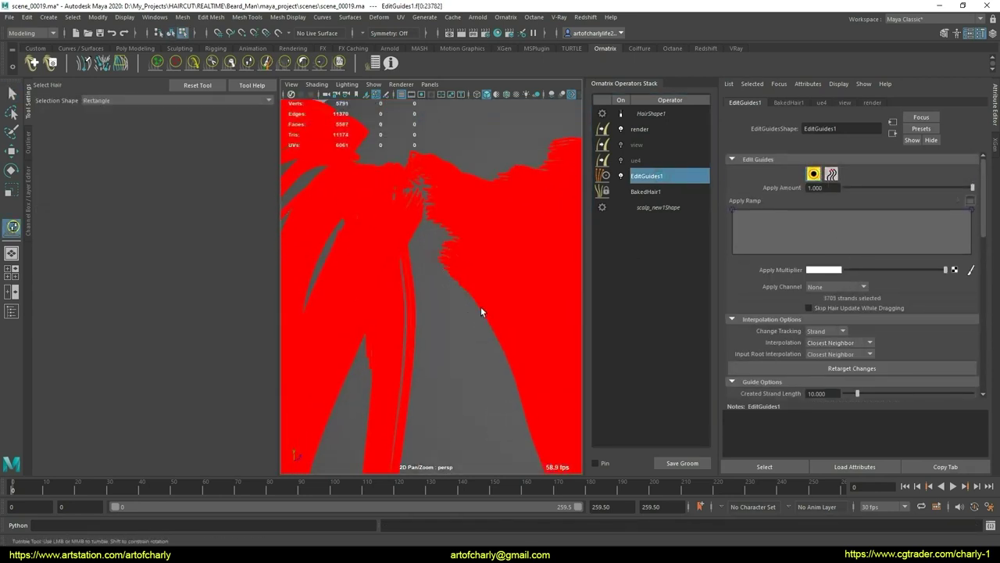
pyautogui.click(485, 283)
pyautogui.moveTo(484, 283)
pyautogui.keyDown('alt'); pyautogui.mouseDown()
pyautogui.moveTo(475, 198)
pyautogui.moveTo(450, 217)
pyautogui.moveTo(395, 200)
pyautogui.moveTo(364, 206)
pyautogui.moveTo(407, 211)
pyautogui.moveTo(389, 198)
pyautogui.mouseUp(); pyautogui.keyUp('alt')
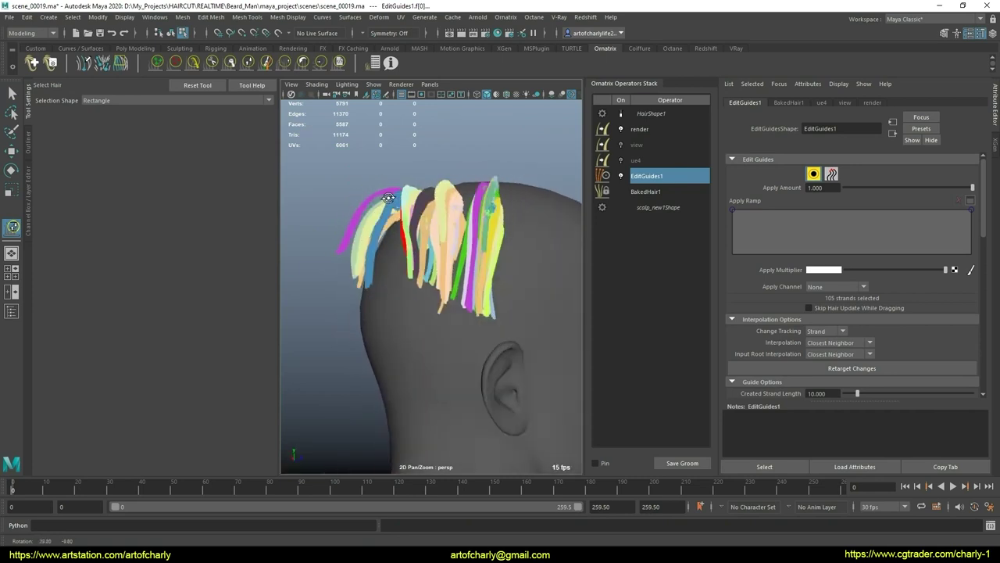
pyautogui.keyDown('alt'); pyautogui.moveTo(454, 326); pyautogui.dragTo(465, 349, button='right'); pyautogui.keyUp('alt')
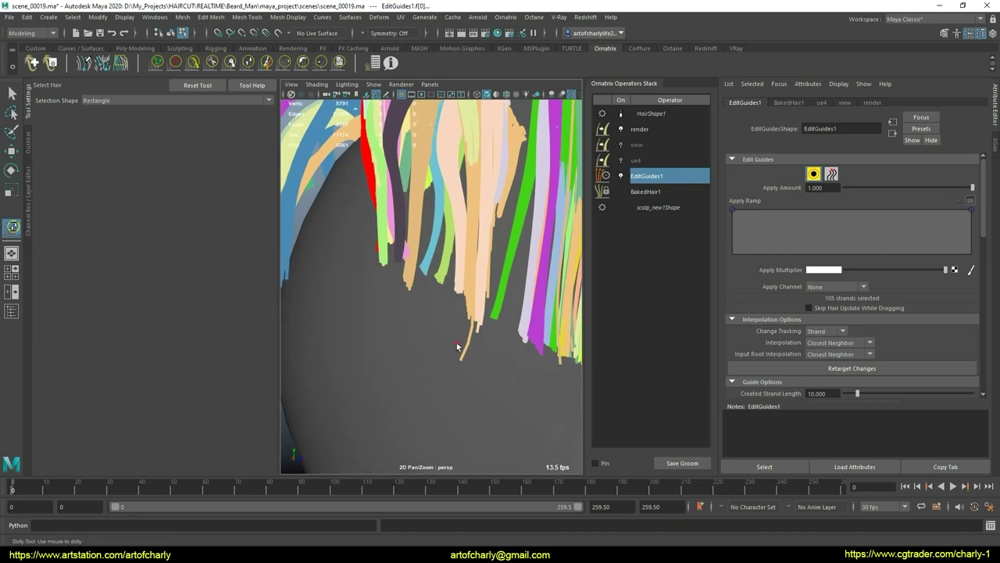
pyautogui.moveTo(454, 341); pyautogui.dragTo(490, 378)
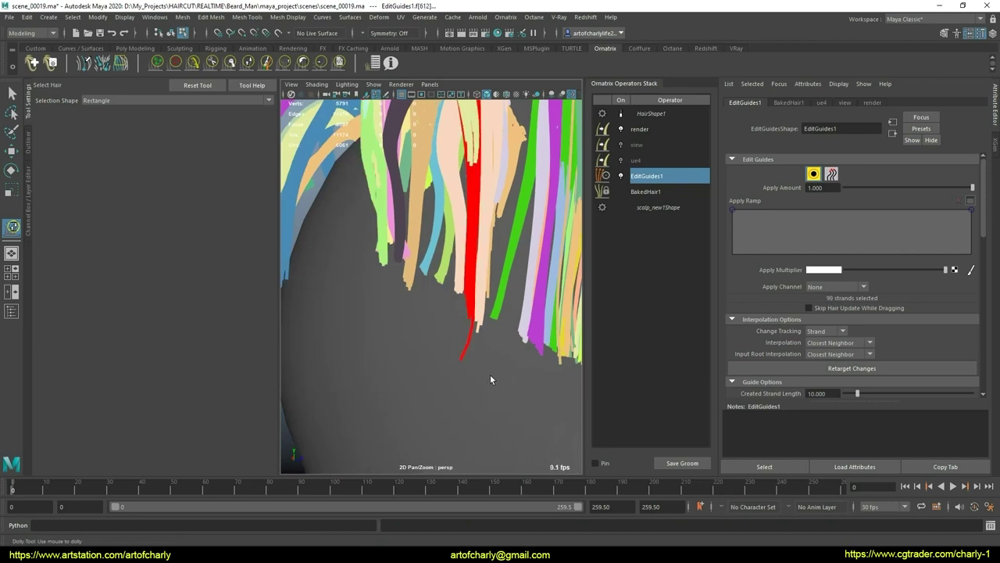
# Cycle between the Ornatrix Cut and Comb brushes without editing, then return to the Select Tool with Q
pyautogui.click(248, 62)
pyautogui.click(212, 62)
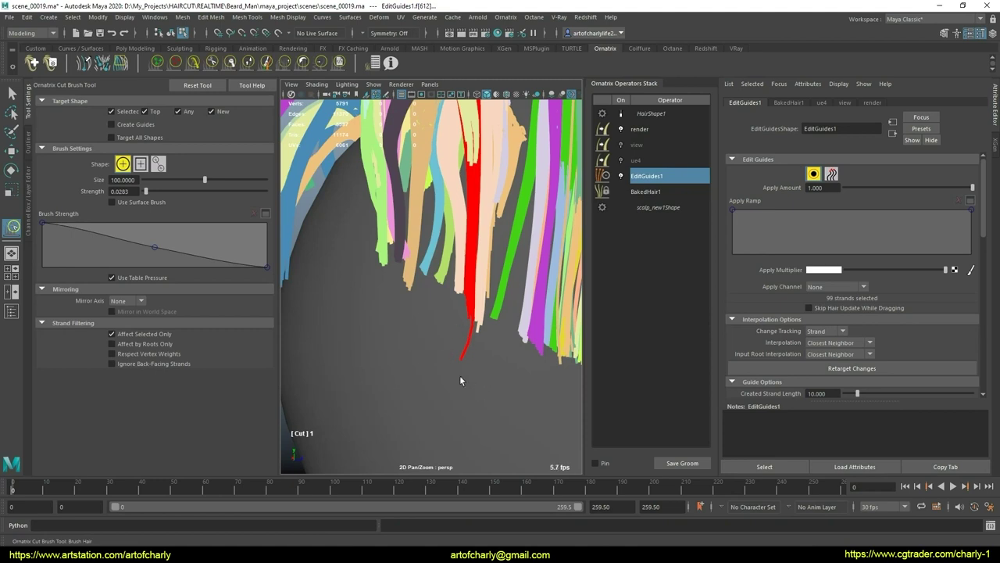
pyautogui.keyDown('alt'); pyautogui.moveTo(460, 381); pyautogui.dragTo(442, 320, button='right'); pyautogui.keyUp('alt')
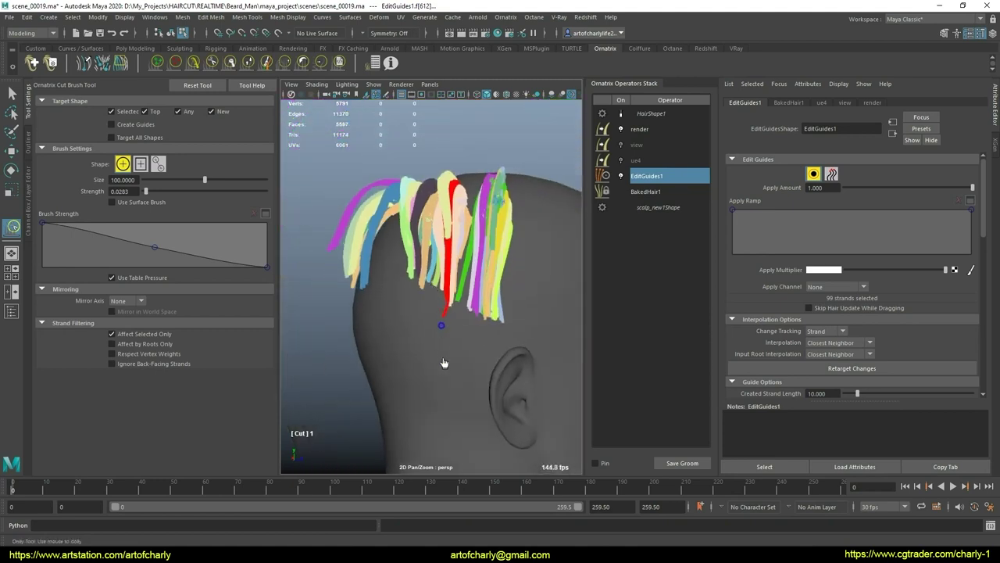
pyautogui.scroll(3, 469, 401)
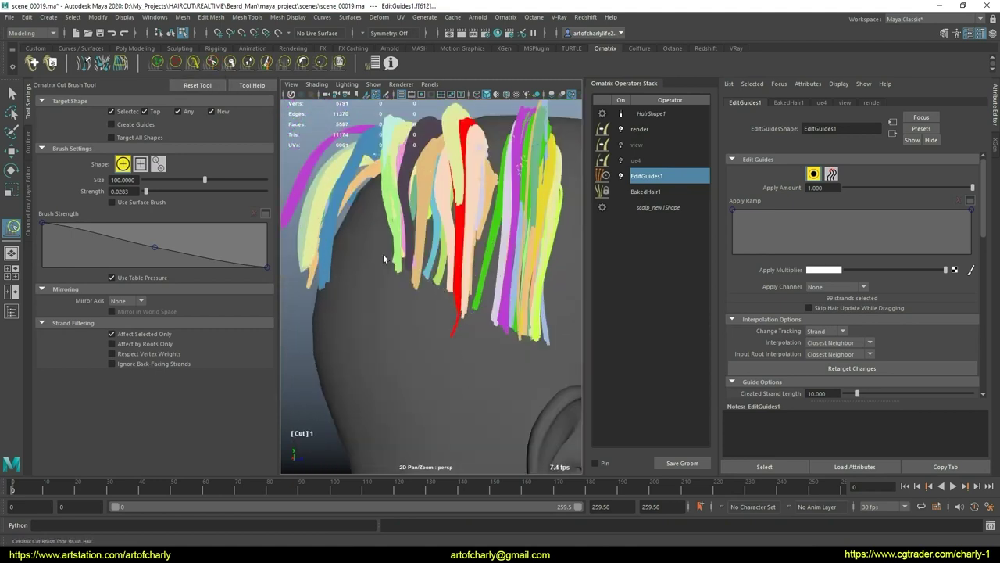
pyautogui.click(185, 66)
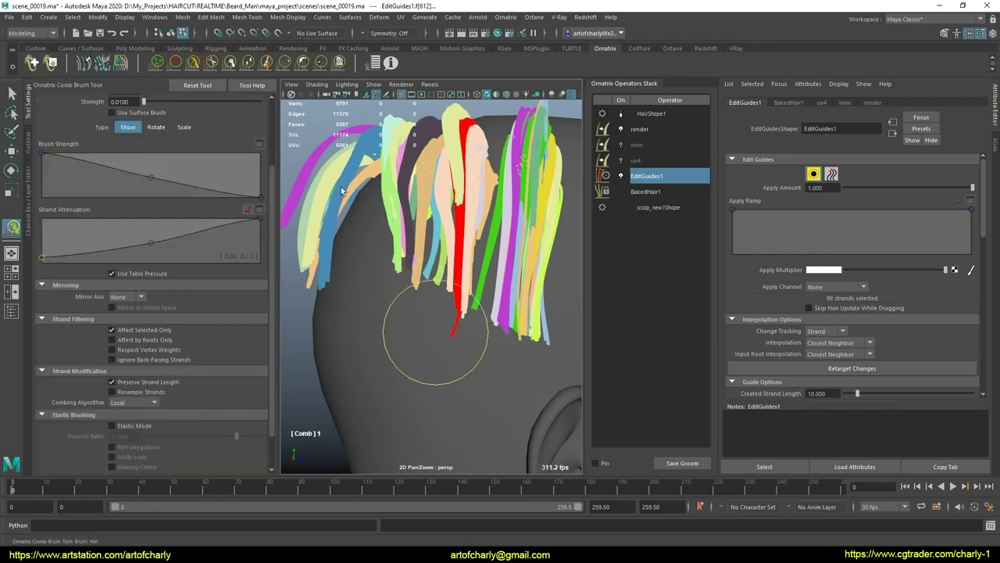
pyautogui.click(212, 64)
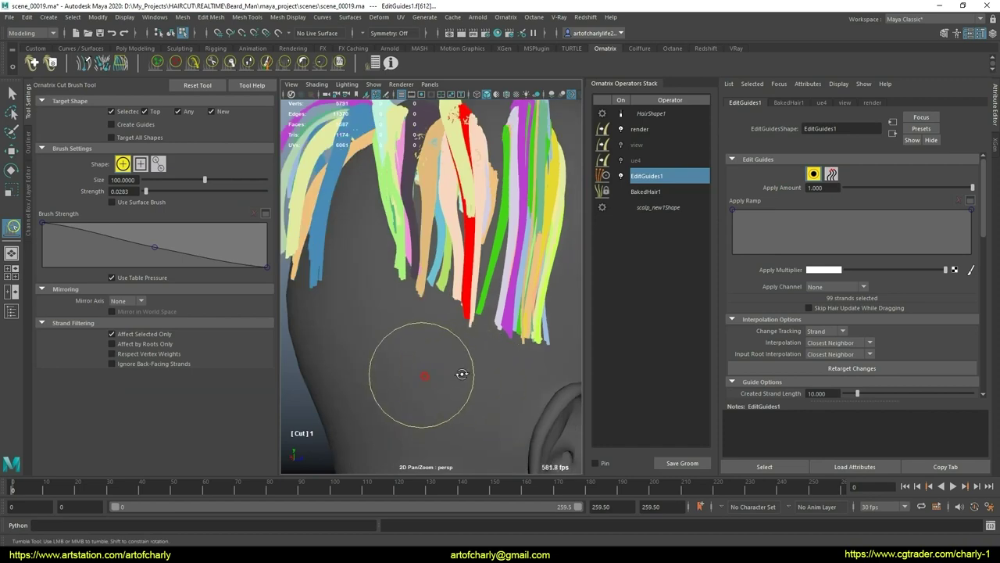
pyautogui.moveTo(440, 378)
pyautogui.keyDown('alt'); pyautogui.mouseDown()
pyautogui.moveTo(477, 374)
pyautogui.moveTo(423, 369)
pyautogui.moveTo(418, 342)
pyautogui.moveTo(439, 373)
pyautogui.moveTo(439, 336)
pyautogui.mouseUp(); pyautogui.keyUp('alt')
pyautogui.press('q')
pyautogui.moveTo(438, 336)
pyautogui.keyDown('alt'); pyautogui.mouseDown(button='right')
pyautogui.moveTo(409, 286)
pyautogui.moveTo(438, 339)
pyautogui.moveTo(434, 306)
pyautogui.mouseUp(button='right'); pyautogui.keyUp('alt')
pyautogui.keyDown('alt'); pyautogui.moveTo(434, 306); pyautogui.dragTo(441, 286); pyautogui.keyUp('alt')
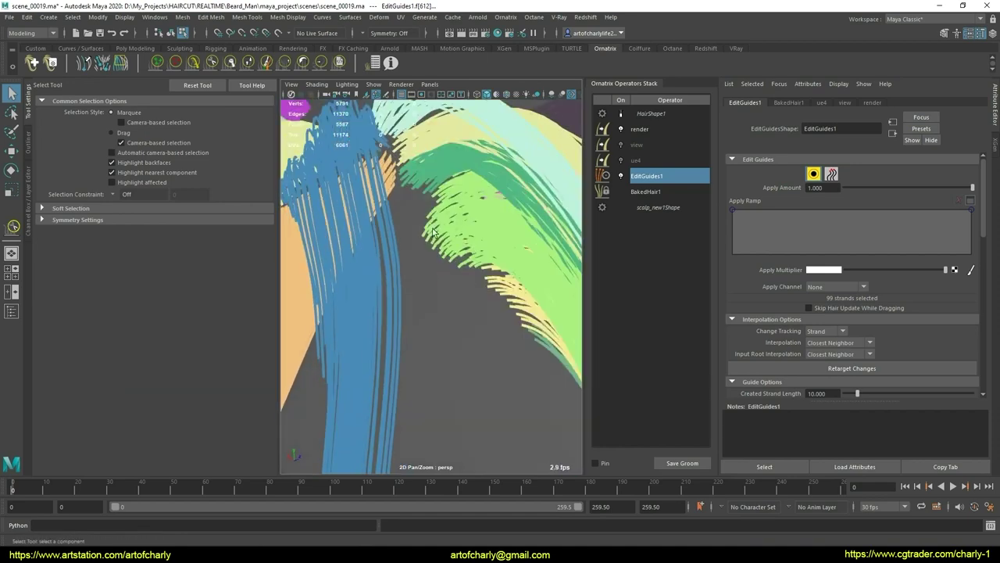
# Select guide groups, ending on the orange group, and inspect the red strands above the scalp
pyautogui.keyDown('alt'); pyautogui.moveTo(435, 230); pyautogui.dragTo(476, 254, button='right'); pyautogui.keyUp('alt')
pyautogui.moveTo(475, 255)
pyautogui.keyDown('alt'); pyautogui.mouseDown()
pyautogui.moveTo(413, 196)
pyautogui.moveTo(426, 234)
pyautogui.moveTo(416, 241)
pyautogui.moveTo(413, 222)
pyautogui.moveTo(447, 211)
pyautogui.moveTo(436, 225)
pyautogui.moveTo(458, 261)
pyautogui.mouseUp(); pyautogui.keyUp('alt')
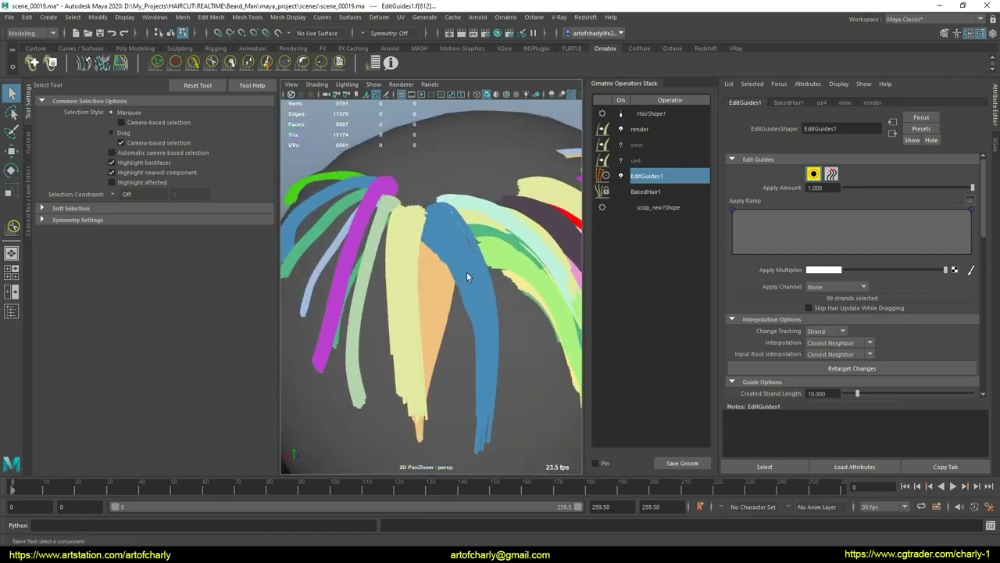
pyautogui.click(460, 308)
pyautogui.click(443, 310)
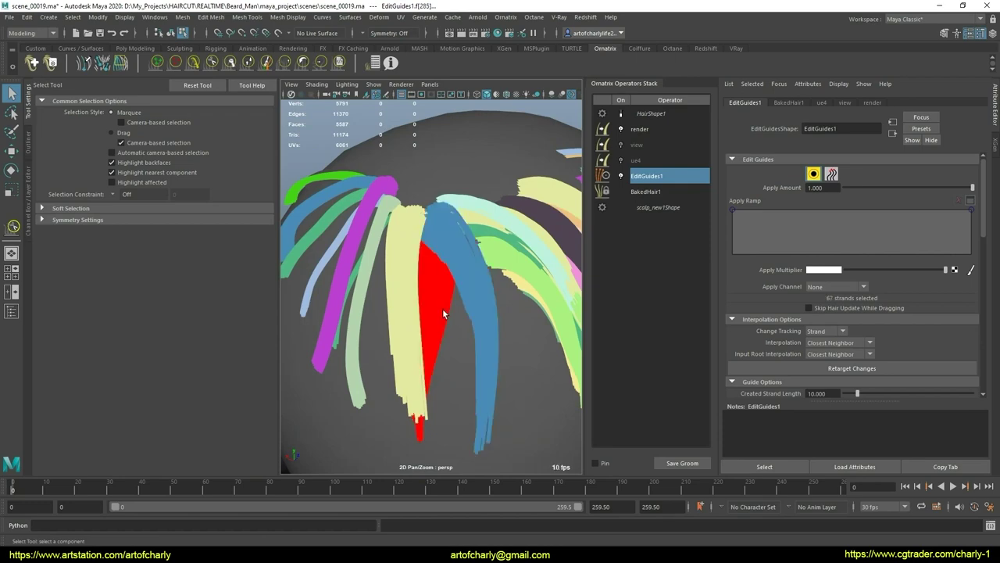
pyautogui.moveTo(443, 308)
pyautogui.keyDown('alt'); pyautogui.mouseDown()
pyautogui.moveTo(413, 264)
pyautogui.moveTo(469, 272)
pyautogui.mouseUp(); pyautogui.keyUp('alt')
pyautogui.keyDown('alt'); pyautogui.moveTo(469, 272); pyautogui.dragTo(470, 303, button='right'); pyautogui.keyUp('alt')
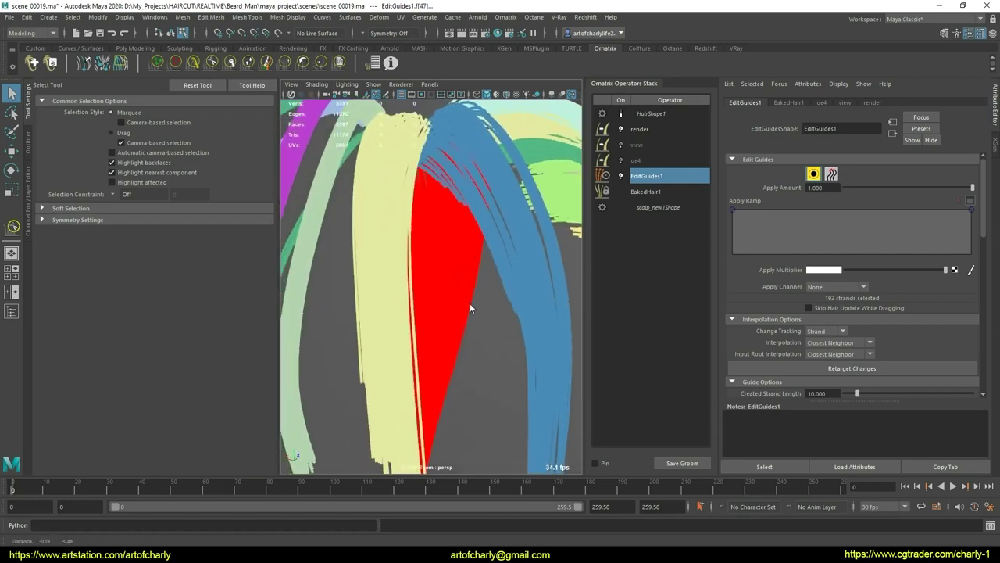
pyautogui.keyDown('alt'); pyautogui.moveTo(469, 302); pyautogui.dragTo(469, 212); pyautogui.keyUp('alt')
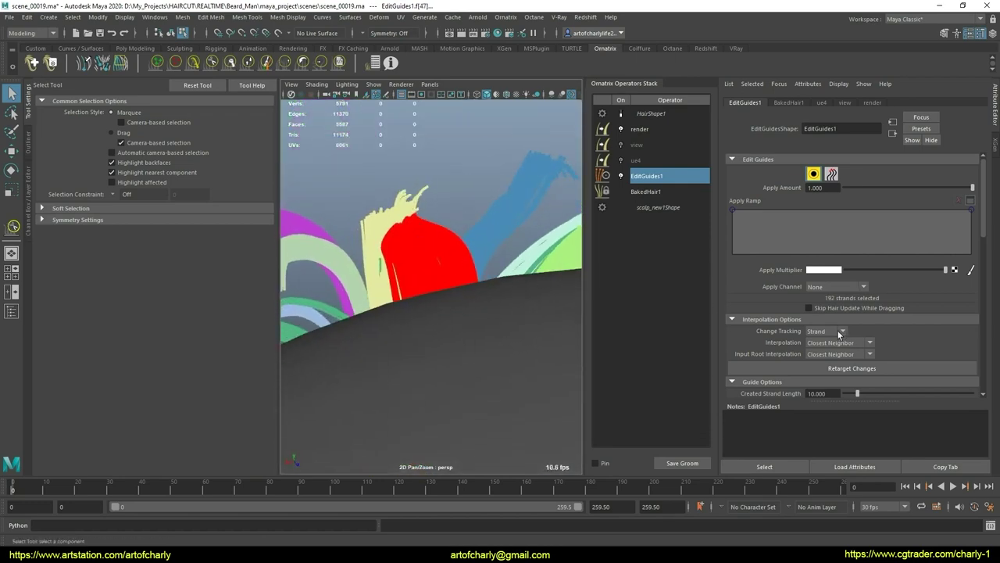
pyautogui.scroll(-5, 829, 340)
pyautogui.scroll(-2, 829, 340)
pyautogui.scroll(3, 427, 276)
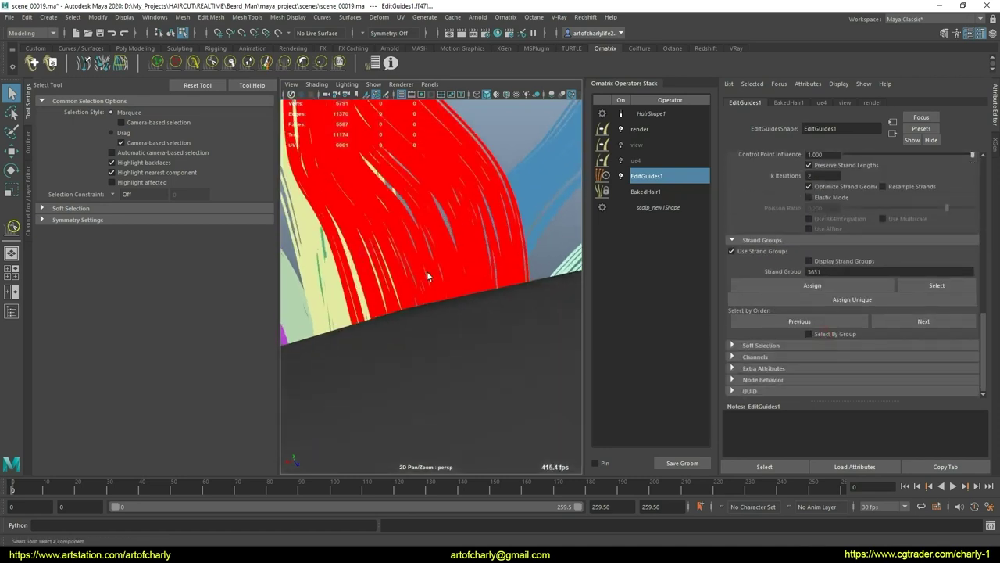
pyautogui.scroll(-2, 467, 335)
pyautogui.scroll(-3, 441, 258)
pyautogui.moveTo(441, 257)
pyautogui.keyDown('alt'); pyautogui.mouseDown()
pyautogui.moveTo(436, 329)
pyautogui.moveTo(436, 254)
pyautogui.moveTo(484, 230)
pyautogui.mouseUp(); pyautogui.keyUp('alt')
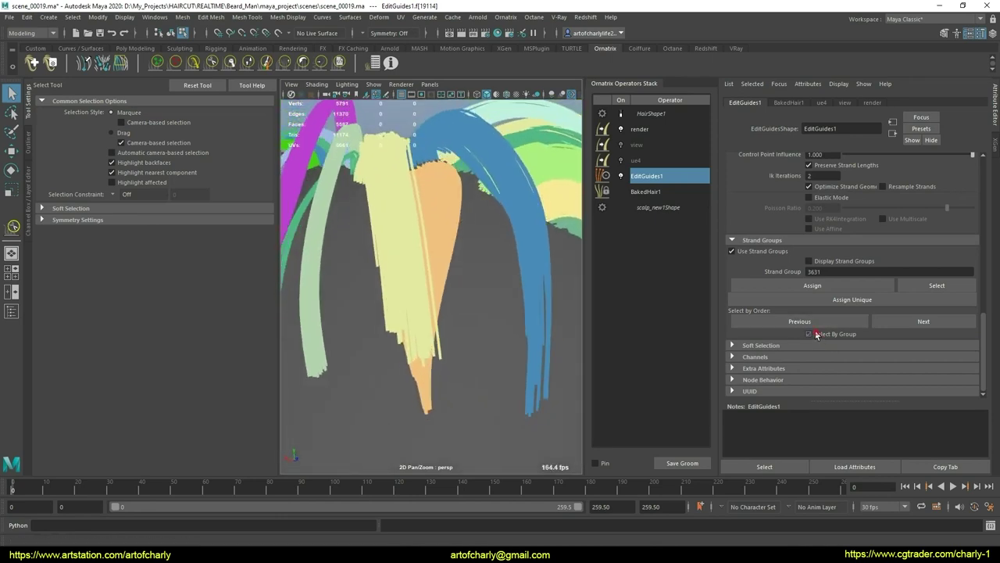
# Turn on Select By Group in Strand Groups and inspect the red and yellow strands
pyautogui.click(817, 334)
pyautogui.keyDown('alt'); pyautogui.moveTo(443, 225); pyautogui.dragTo(454, 211, button='right'); pyautogui.keyUp('alt')
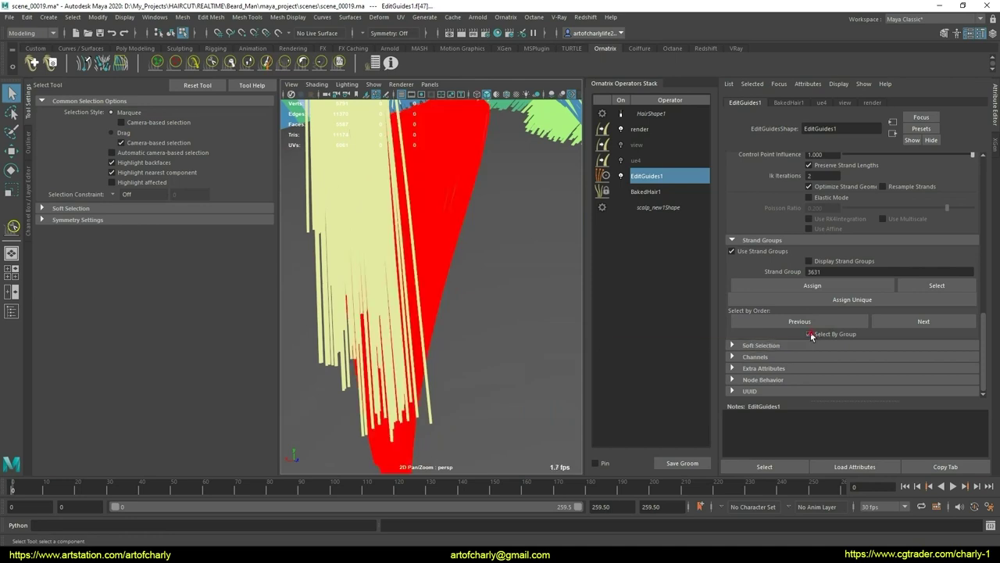
pyautogui.keyDown('alt'); pyautogui.moveTo(472, 224); pyautogui.dragTo(480, 285); pyautogui.keyUp('alt')
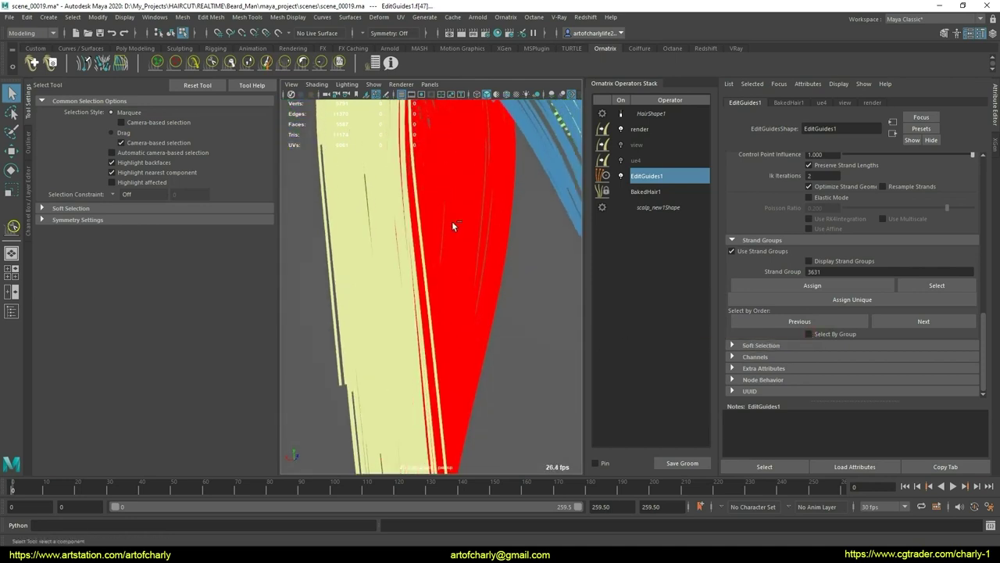
pyautogui.scroll(-5, 478, 279)
pyautogui.scroll(3, 919, 272)
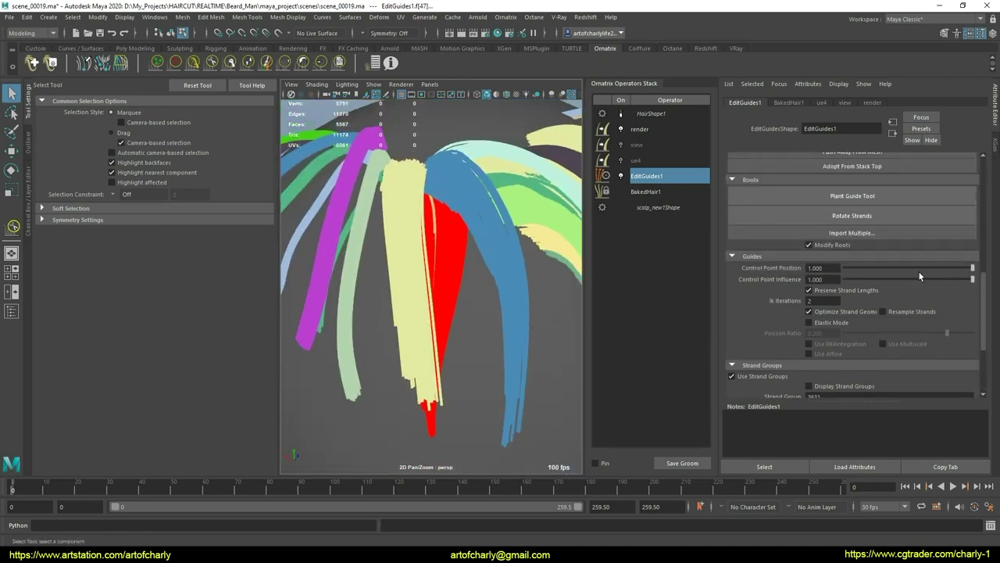
pyautogui.scroll(3, 919, 271)
# Clear the selection, pick a single guide at the back of the head, and activate the Comb Brush
pyautogui.click(456, 244)
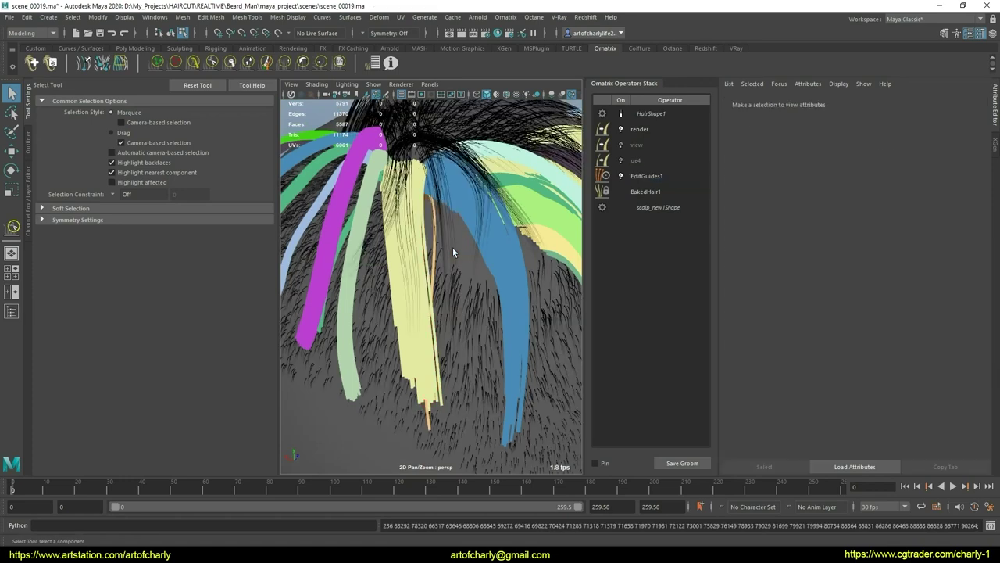
pyautogui.click(434, 230)
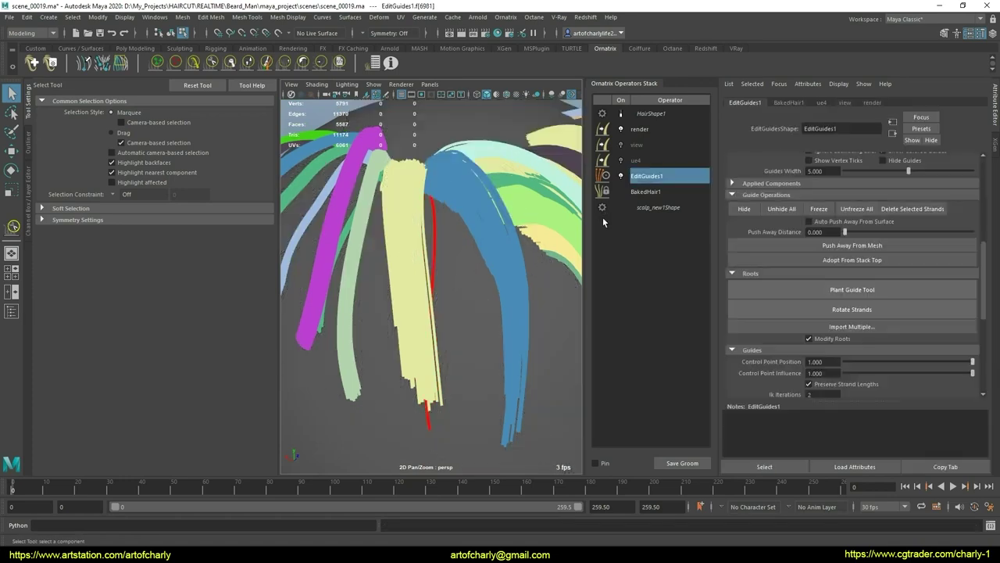
pyautogui.keyDown('alt'); pyautogui.moveTo(486, 287); pyautogui.dragTo(474, 247); pyautogui.keyUp('alt')
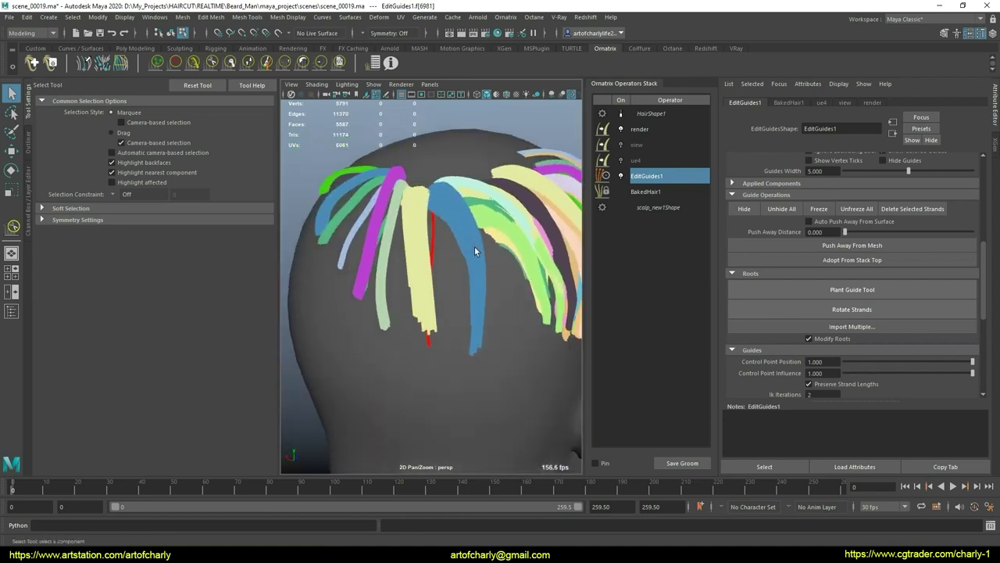
pyautogui.click(194, 63)
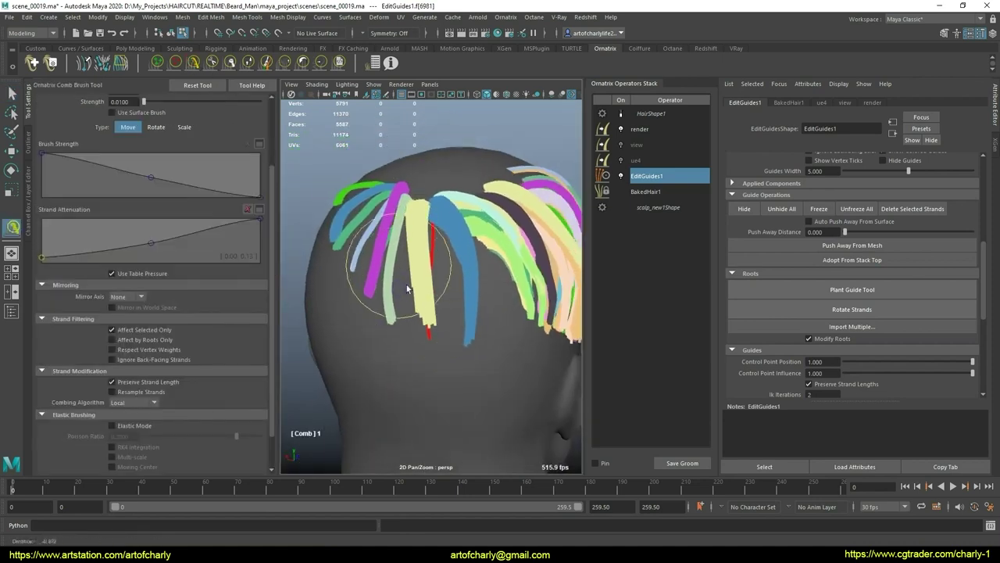
# Comb the lone red guide with the Legacy combing algorithm
pyautogui.moveTo(406, 284)
pyautogui.keyDown('alt'); pyautogui.mouseDown()
pyautogui.moveTo(477, 336)
pyautogui.moveTo(481, 373)
pyautogui.moveTo(439, 336)
pyautogui.mouseUp(); pyautogui.keyUp('alt')
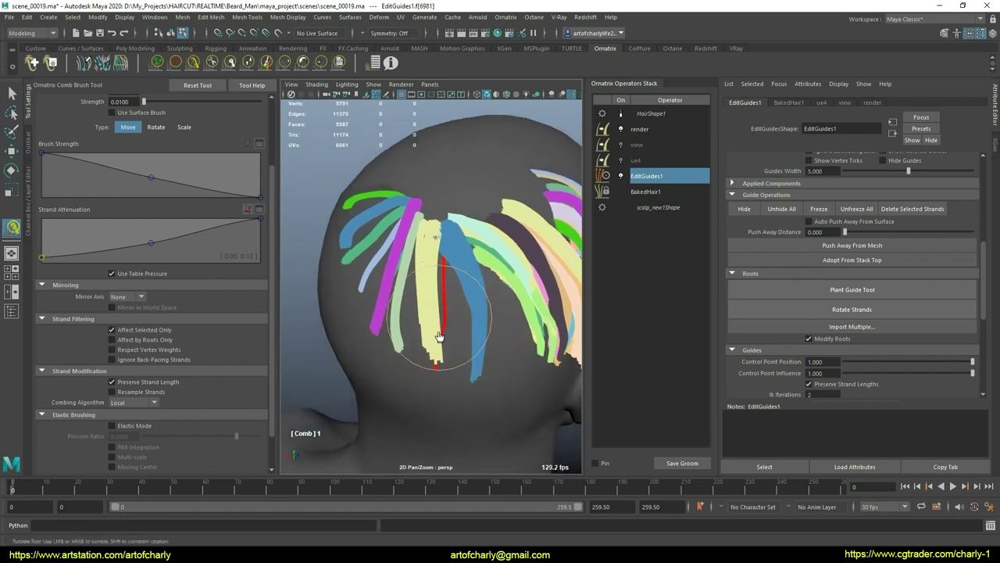
pyautogui.click(154, 402)
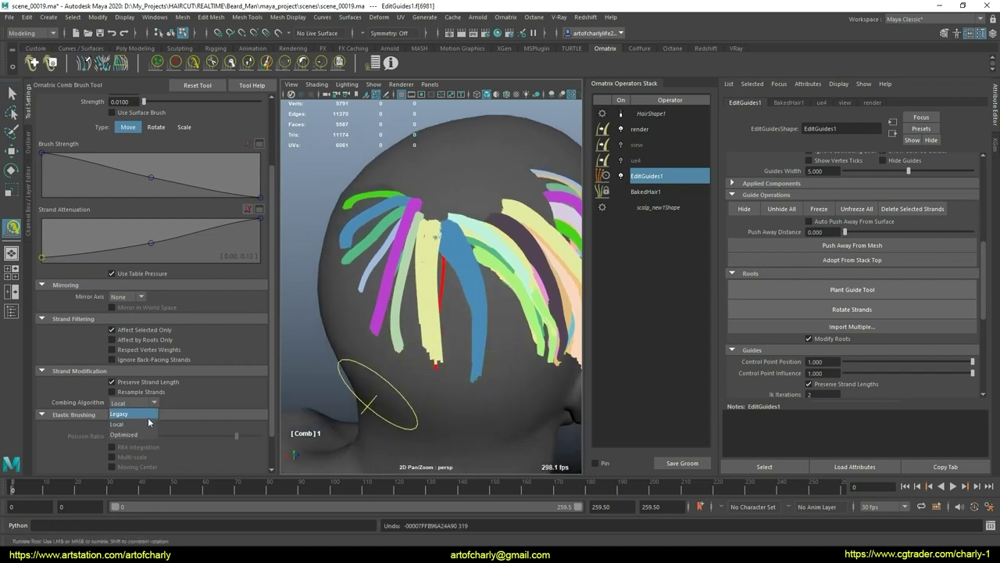
pyautogui.click(137, 422)
pyautogui.moveTo(391, 352)
pyautogui.keyDown('alt'); pyautogui.mouseDown()
pyautogui.moveTo(413, 331)
pyautogui.moveTo(424, 335)
pyautogui.mouseUp(); pyautogui.keyUp('alt')
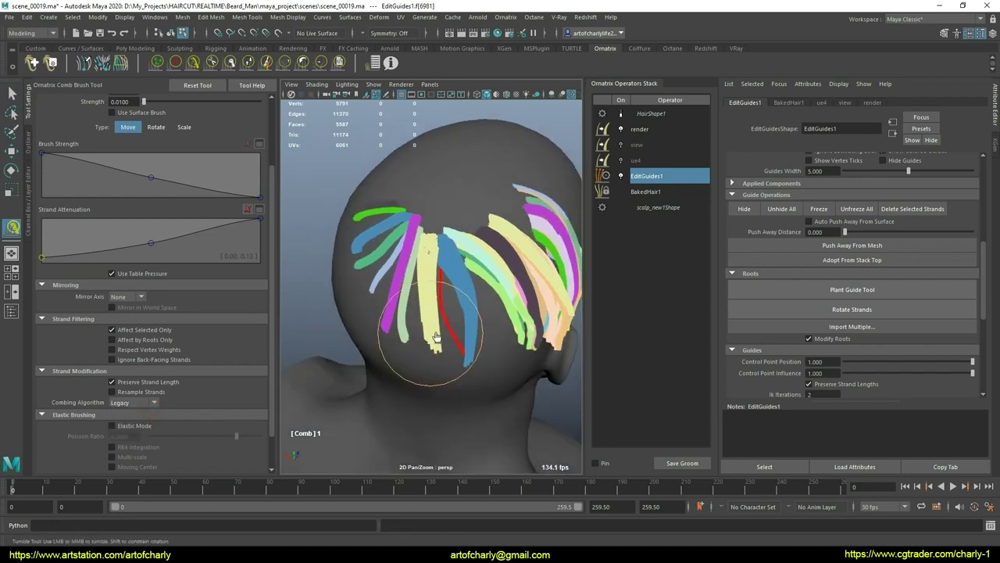
pyautogui.moveTo(440, 381); pyautogui.dragTo(426, 294)
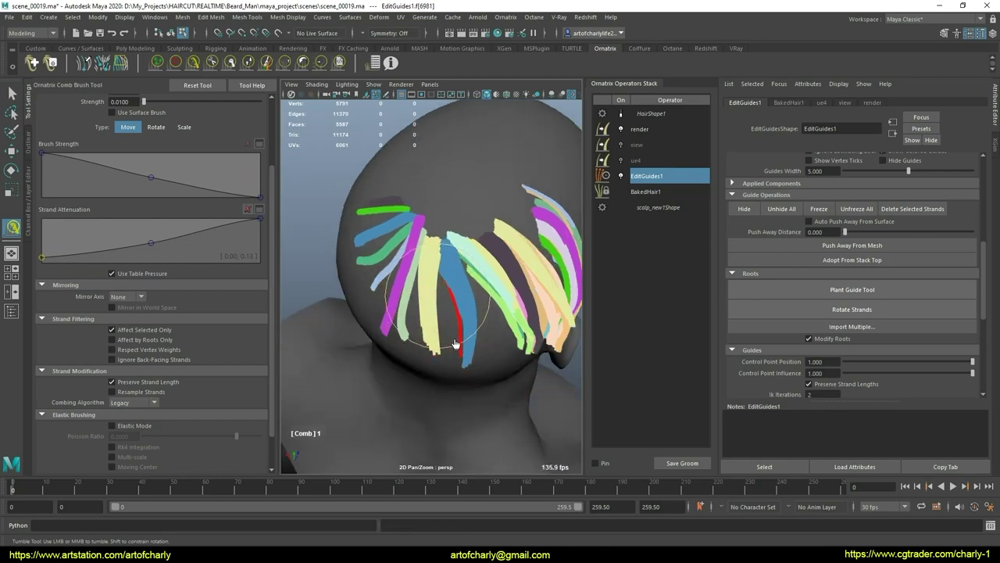
# Set the combing algorithm back to Local, then return to the Select Tool (Q)
pyautogui.moveTo(459, 354)
pyautogui.keyDown('alt'); pyautogui.mouseDown()
pyautogui.moveTo(453, 286)
pyautogui.moveTo(505, 293)
pyautogui.moveTo(438, 305)
pyautogui.mouseUp(); pyautogui.keyUp('alt')
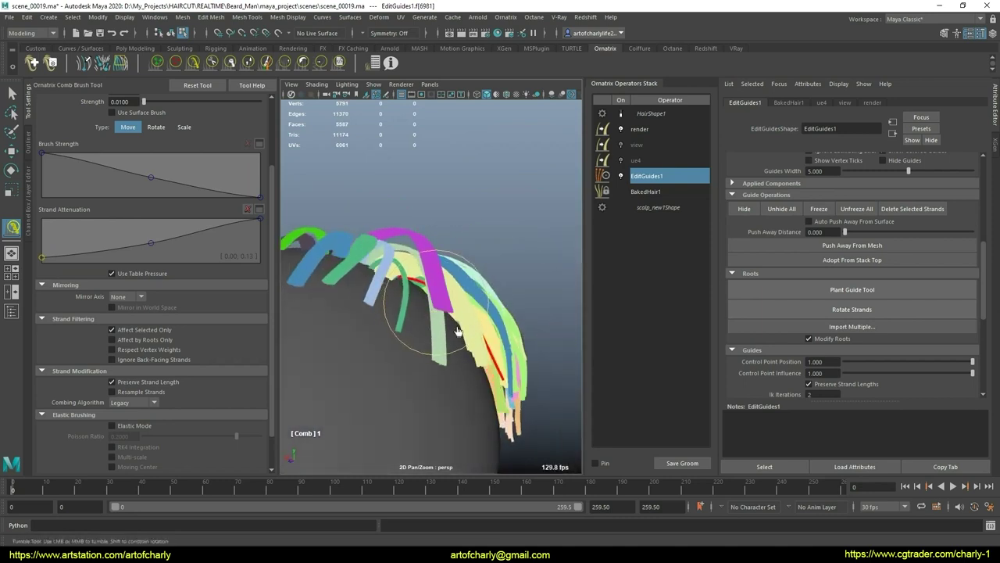
pyautogui.click(149, 403)
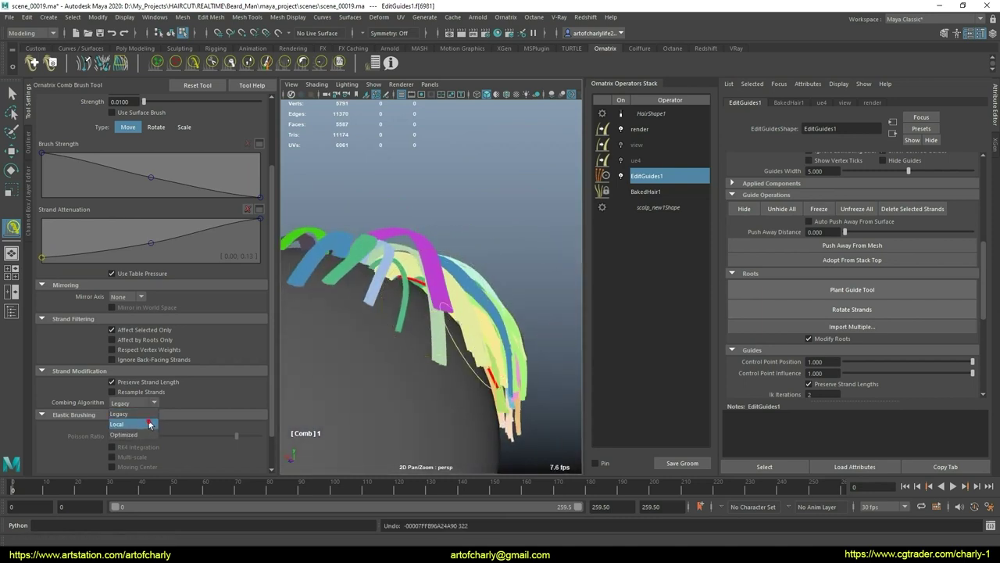
pyautogui.click(149, 424)
pyautogui.moveTo(375, 328)
pyautogui.keyDown('alt'); pyautogui.mouseDown()
pyautogui.moveTo(402, 313)
pyautogui.moveTo(487, 346)
pyautogui.moveTo(424, 290)
pyautogui.moveTo(485, 311)
pyautogui.mouseUp(); pyautogui.keyUp('alt')
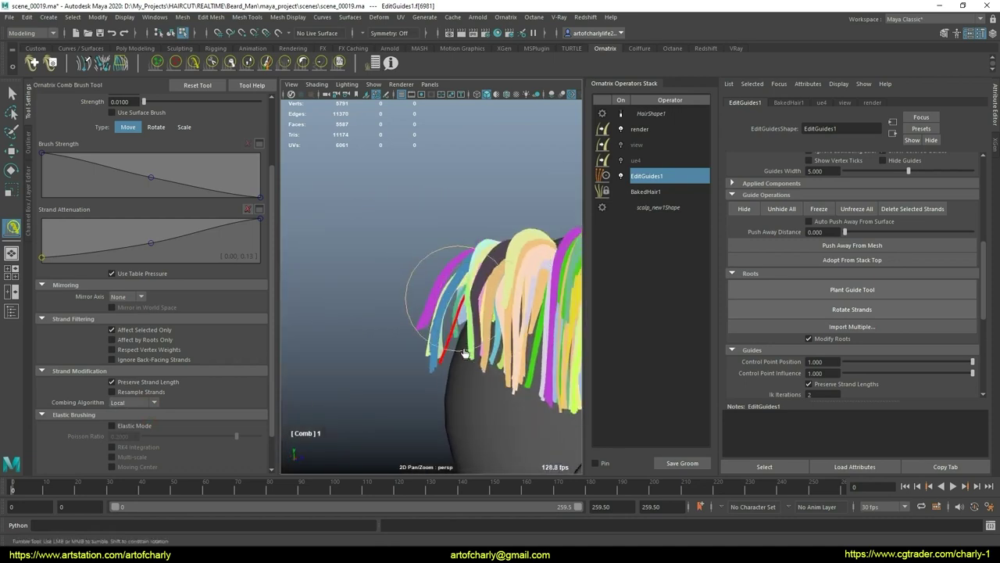
pyautogui.moveTo(464, 353)
pyautogui.keyDown('alt'); pyautogui.mouseDown()
pyautogui.moveTo(414, 344)
pyautogui.moveTo(410, 375)
pyautogui.moveTo(449, 312)
pyautogui.mouseUp(); pyautogui.keyUp('alt')
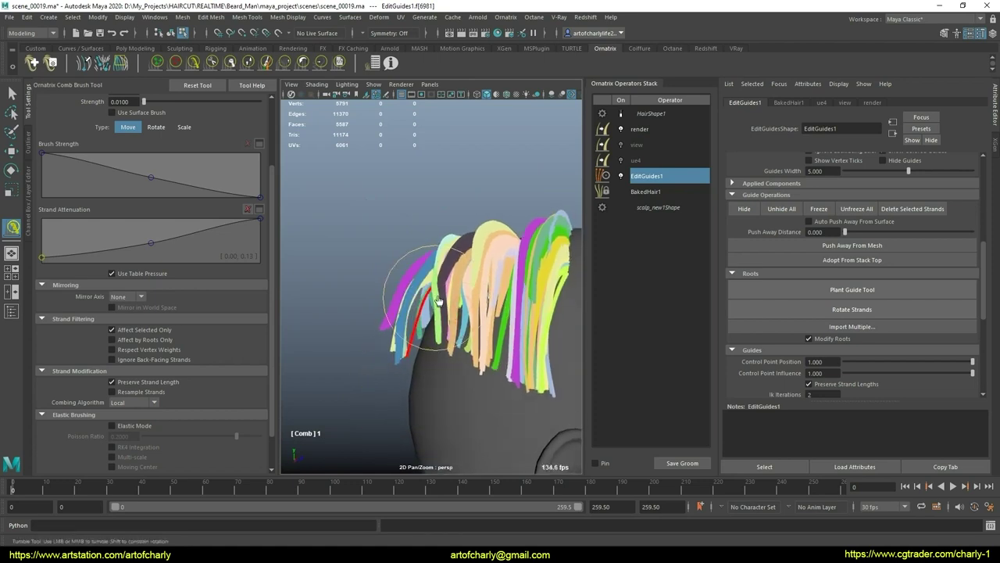
pyautogui.moveTo(459, 358)
pyautogui.keyDown('alt'); pyautogui.mouseDown()
pyautogui.moveTo(443, 364)
pyautogui.moveTo(422, 328)
pyautogui.mouseUp(); pyautogui.keyUp('alt')
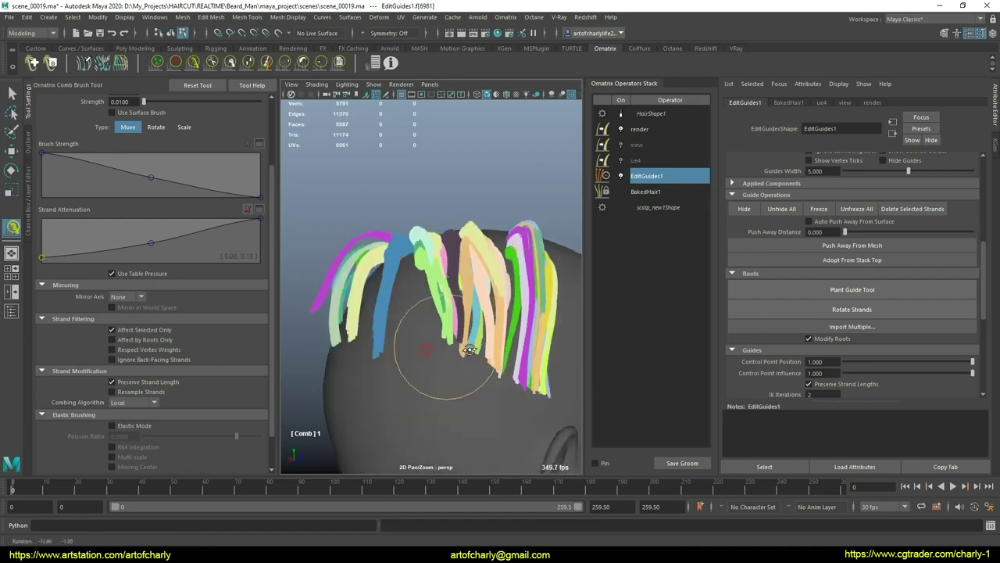
pyautogui.moveTo(422, 328)
pyautogui.keyDown('alt'); pyautogui.mouseDown(button='right')
pyautogui.moveTo(458, 335)
pyautogui.moveTo(445, 378)
pyautogui.moveTo(419, 335)
pyautogui.moveTo(439, 393)
pyautogui.mouseUp(button='right'); pyautogui.keyUp('alt')
pyautogui.press('q')
pyautogui.moveTo(440, 392)
pyautogui.keyDown('alt'); pyautogui.mouseDown()
pyautogui.moveTo(426, 368)
pyautogui.moveTo(438, 375)
pyautogui.mouseUp(); pyautogui.keyUp('alt')
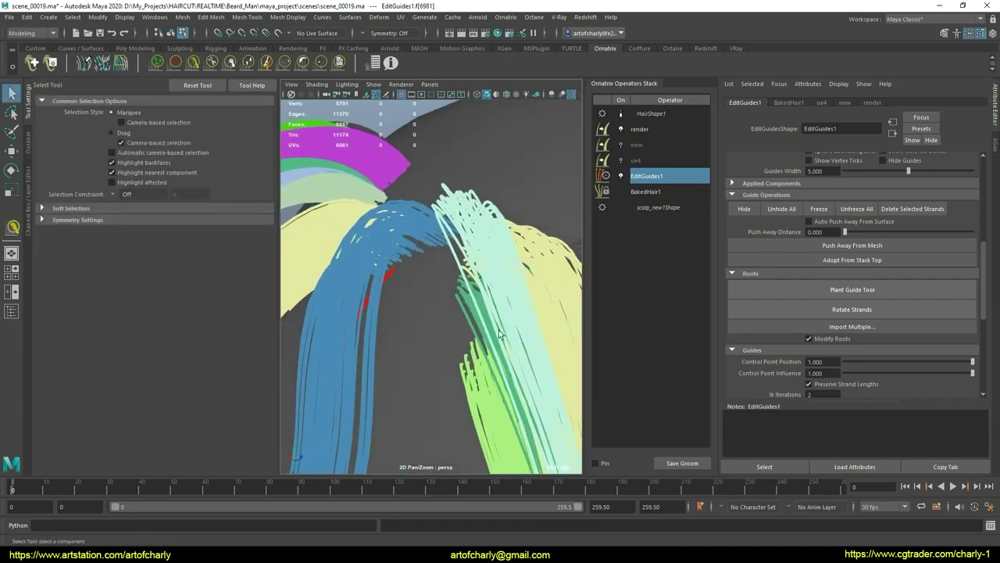
# Plant a new guide strand on the back of the scalp
pyautogui.scroll(1, 899, 297)
pyautogui.click(852, 307)
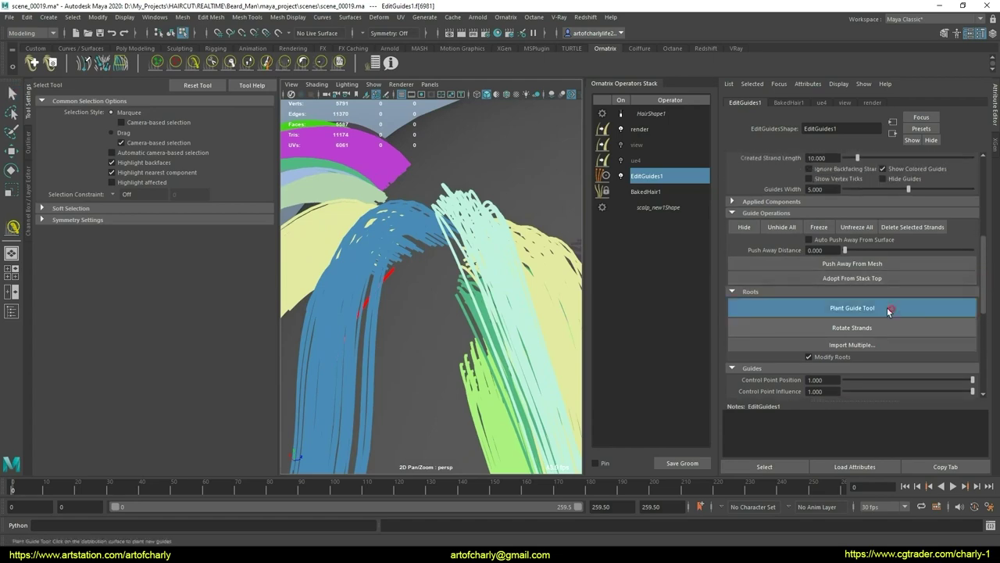
pyautogui.moveTo(852, 307)
pyautogui.keyDown('alt'); pyautogui.mouseDown()
pyautogui.moveTo(457, 342)
pyautogui.moveTo(454, 304)
pyautogui.mouseUp(); pyautogui.keyUp('alt')
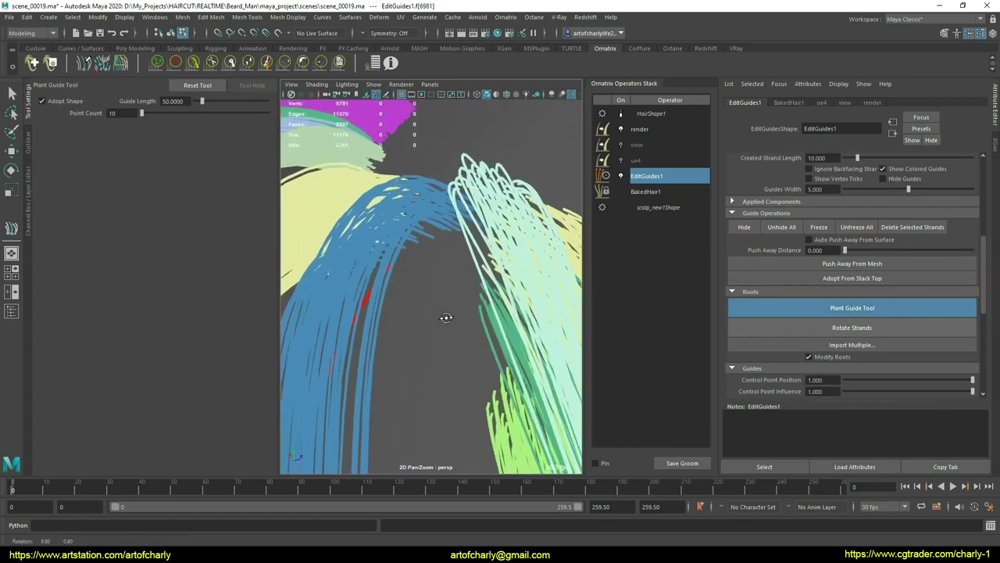
pyautogui.keyDown('alt'); pyautogui.moveTo(463, 371); pyautogui.dragTo(461, 368); pyautogui.keyUp('alt')
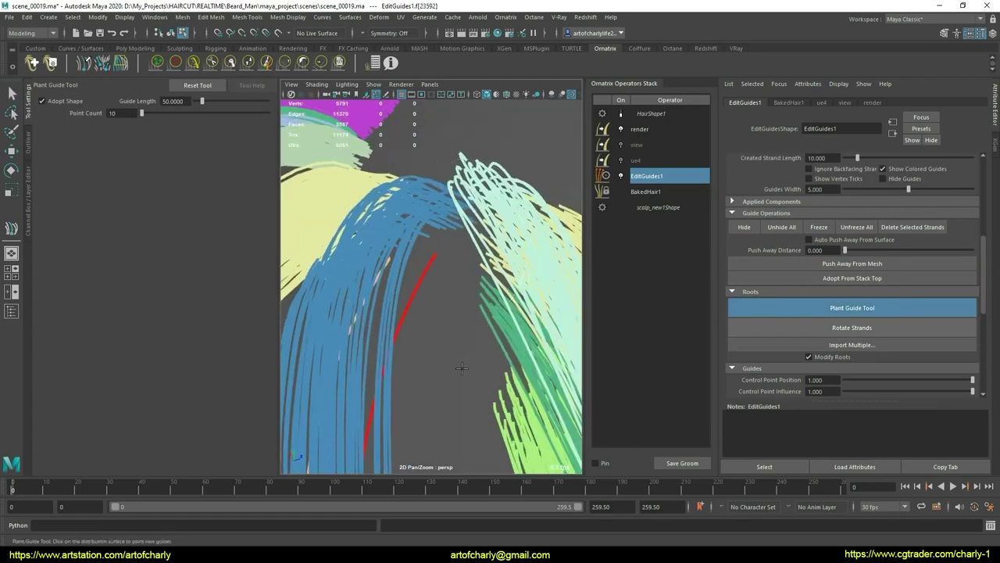
pyautogui.press('q')
# Assign the selected thin guide to strand group 5001 in EditGuides1
pyautogui.scroll(-5, 818, 236)
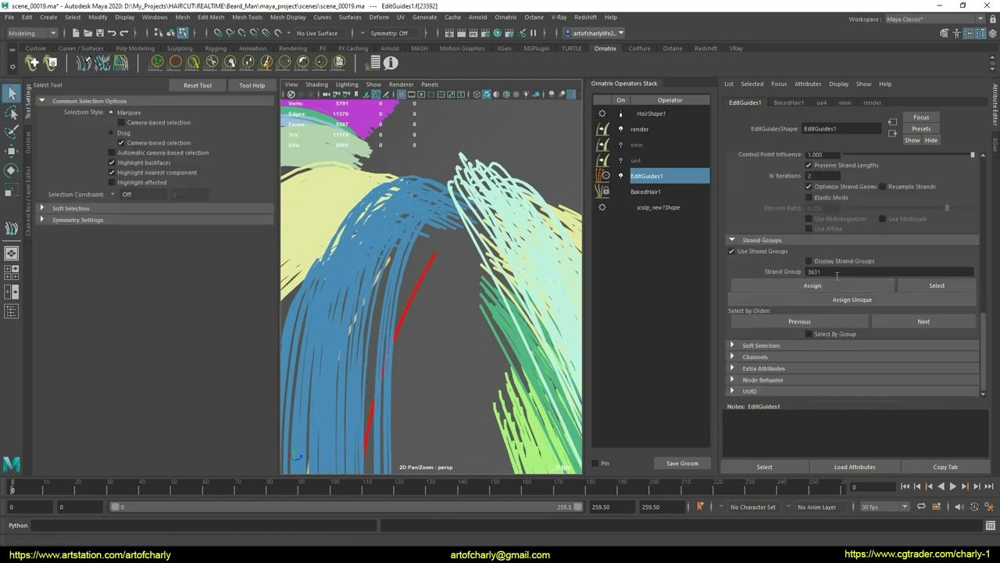
pyautogui.click(836, 271)
pyautogui.press('Return')
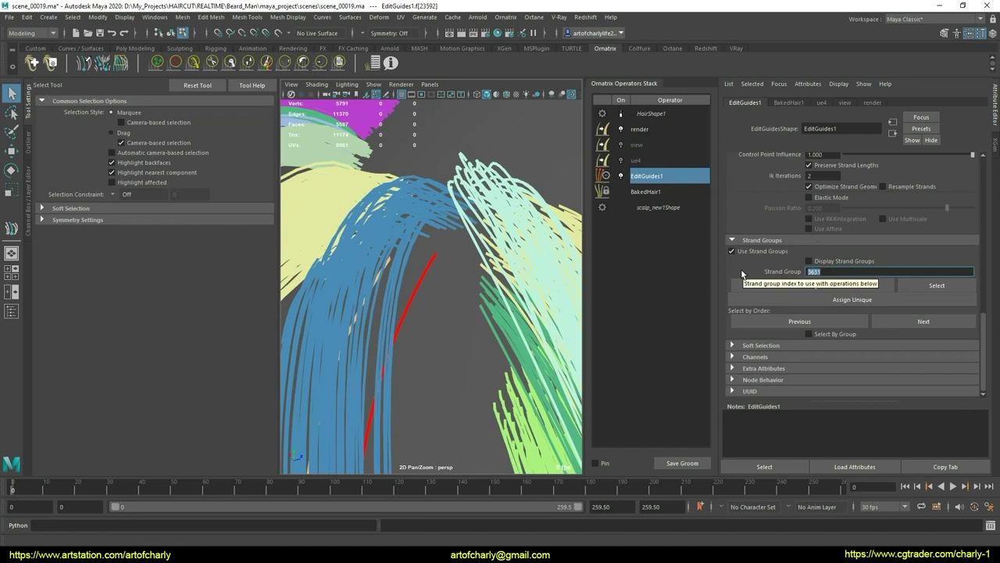
pyautogui.click(823, 272)
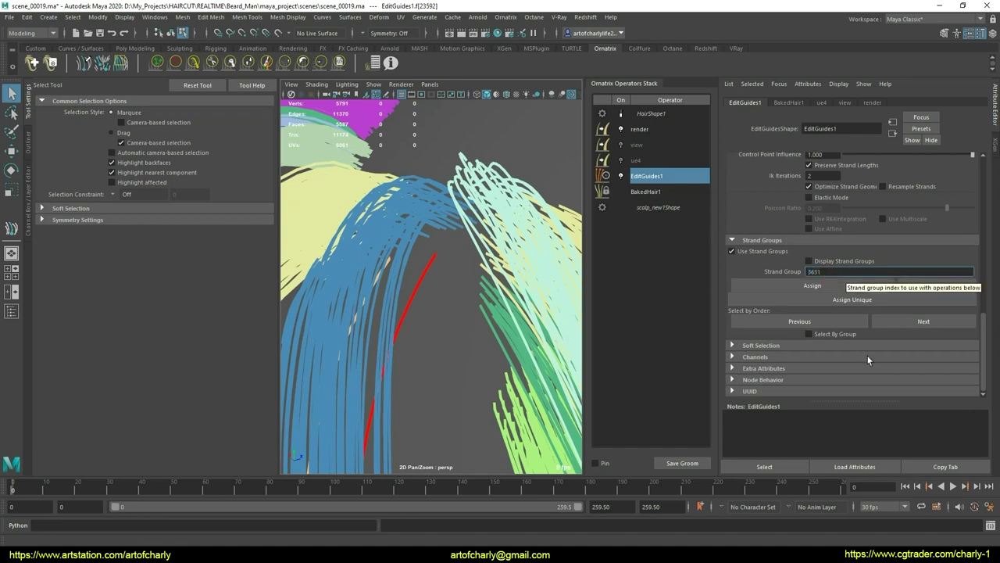
pyautogui.click(831, 272)
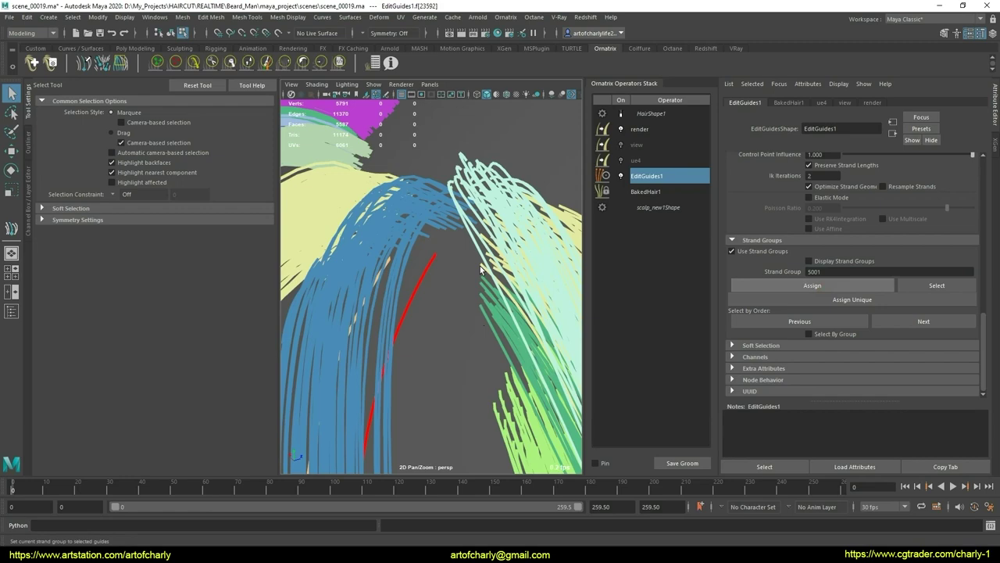
pyautogui.moveTo(479, 266)
pyautogui.keyDown('alt'); pyautogui.mouseDown()
pyautogui.moveTo(480, 210)
pyautogui.moveTo(522, 228)
pyautogui.mouseUp(); pyautogui.keyUp('alt')
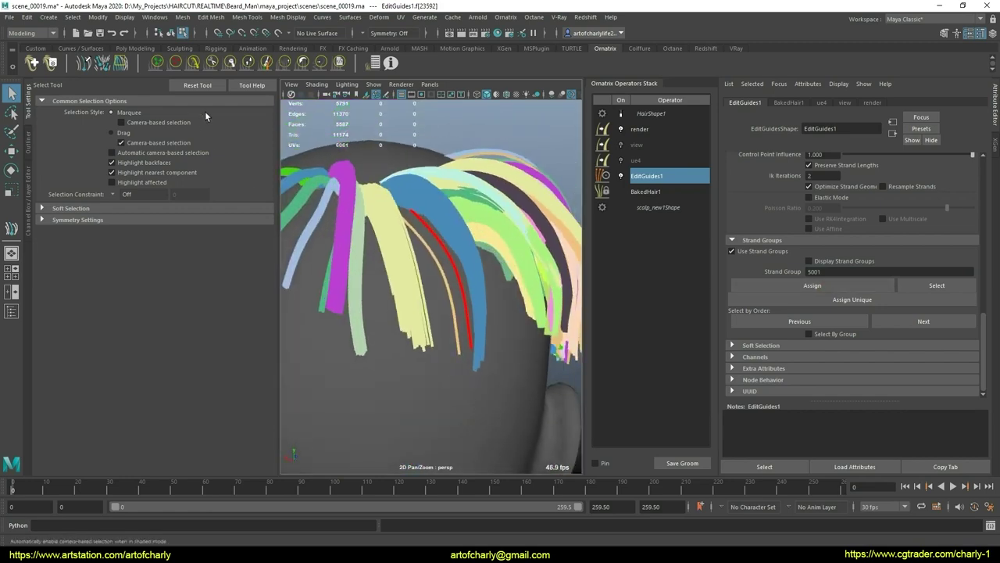
# Lengthen the group-5001 red guide with the GrowShrink Brush so it hangs down the back, then return to selection
pyautogui.click(249, 66)
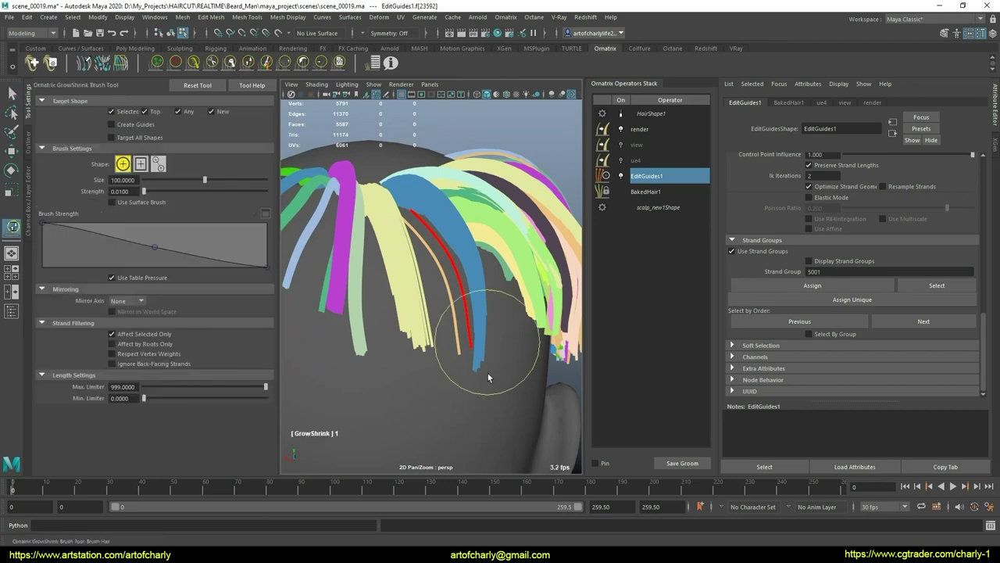
pyautogui.keyDown('alt'); pyautogui.moveTo(447, 320); pyautogui.dragTo(516, 373); pyautogui.keyUp('alt')
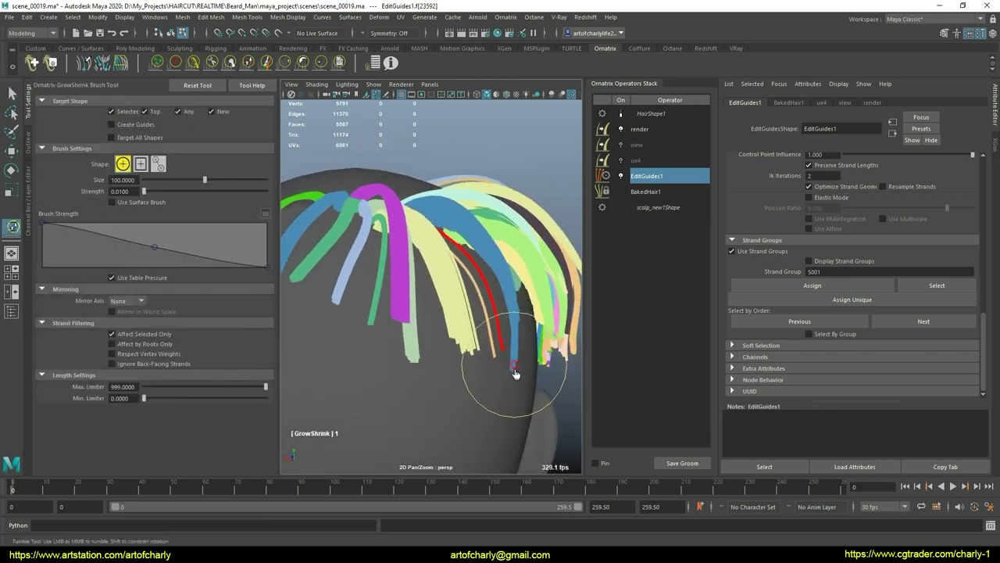
pyautogui.click(516, 374)
pyautogui.moveTo(518, 382)
pyautogui.keyDown('alt'); pyautogui.mouseDown()
pyautogui.moveTo(490, 344)
pyautogui.moveTo(501, 344)
pyautogui.mouseUp(); pyautogui.keyUp('alt')
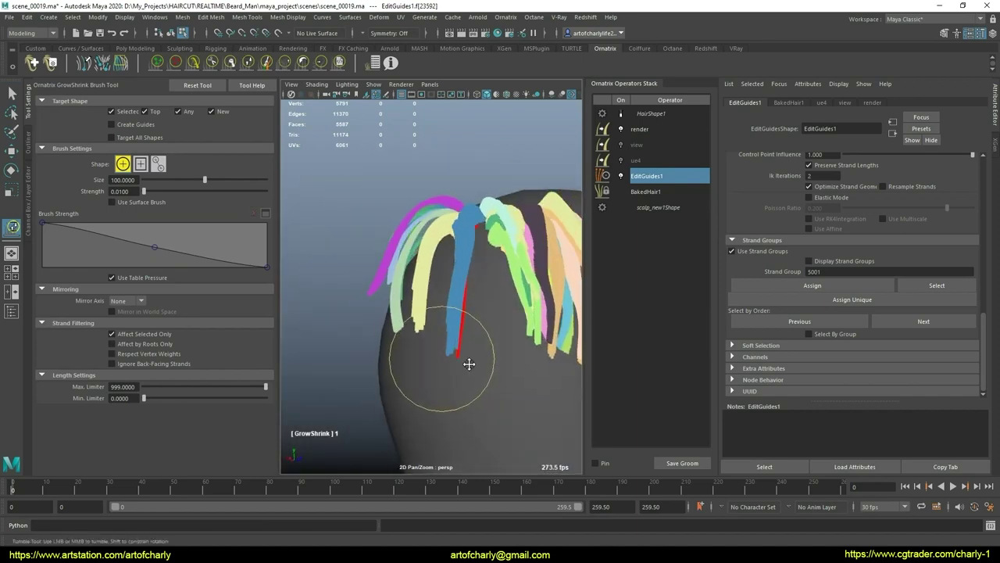
pyautogui.press('e')
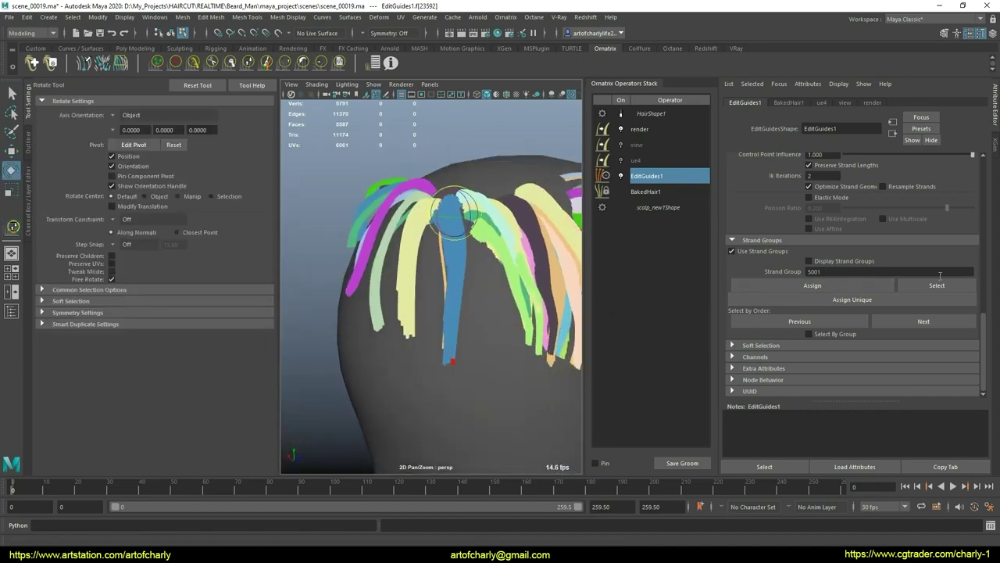
pyautogui.scroll(3, 835, 307)
pyautogui.scroll(2, 835, 307)
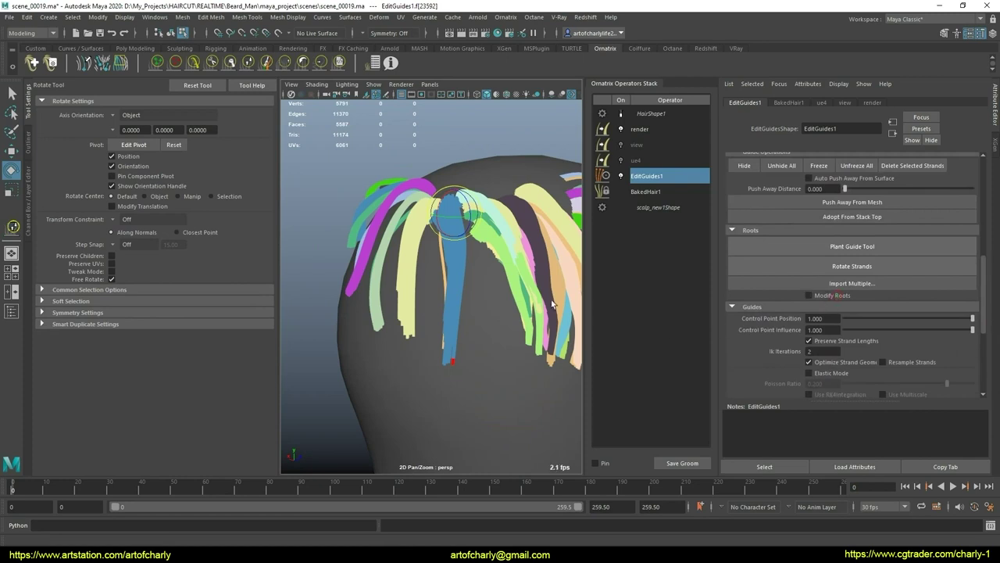
pyautogui.keyDown('alt'); pyautogui.moveTo(553, 303); pyautogui.dragTo(482, 246); pyautogui.keyUp('alt')
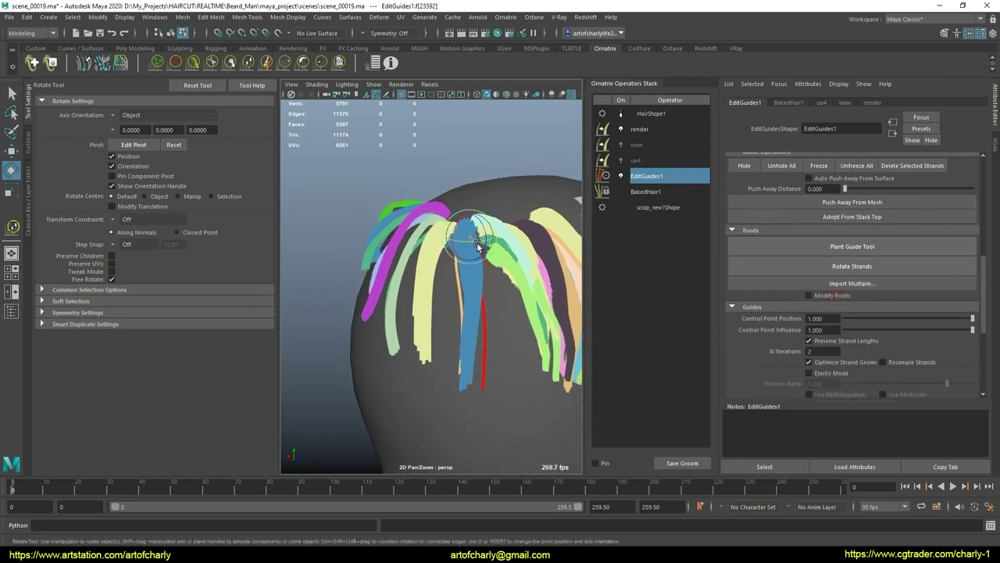
pyautogui.click(200, 63)
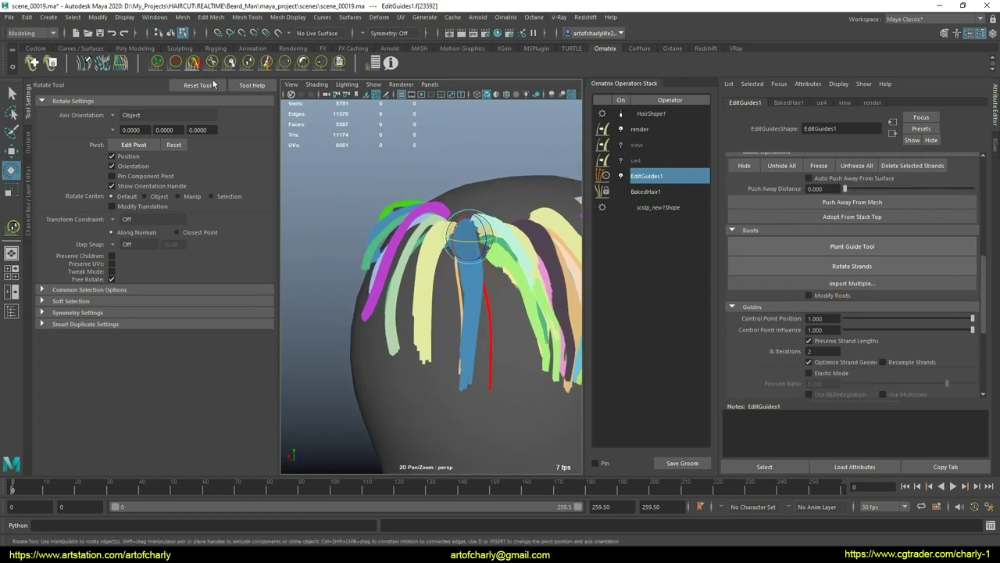
pyautogui.keyDown('alt'); pyautogui.moveTo(438, 258); pyautogui.dragTo(541, 315); pyautogui.keyUp('alt')
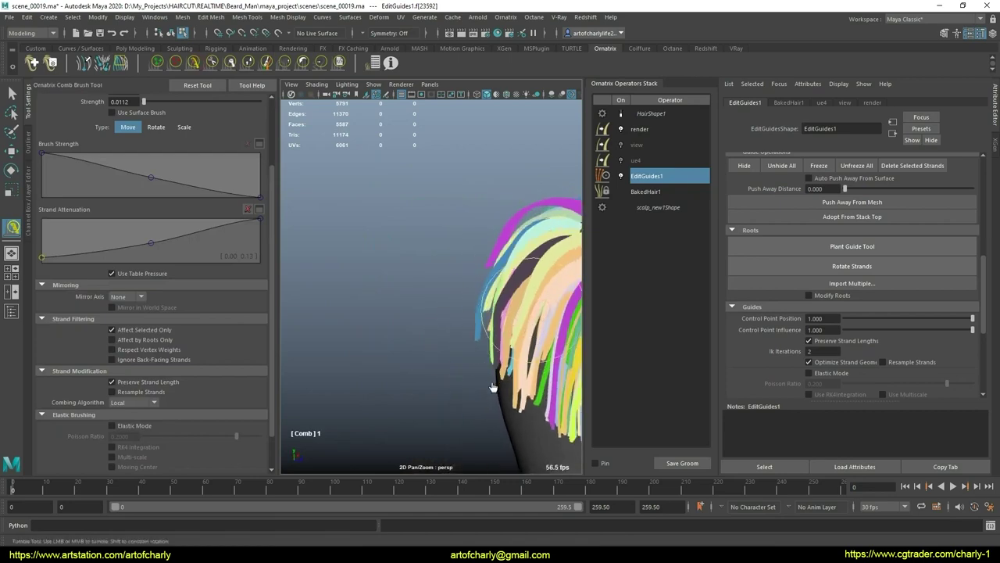
pyautogui.moveTo(488, 348)
pyautogui.keyDown('alt'); pyautogui.mouseDown()
pyautogui.moveTo(516, 344)
pyautogui.moveTo(471, 352)
pyautogui.mouseUp(); pyautogui.keyUp('alt')
pyautogui.press('q')
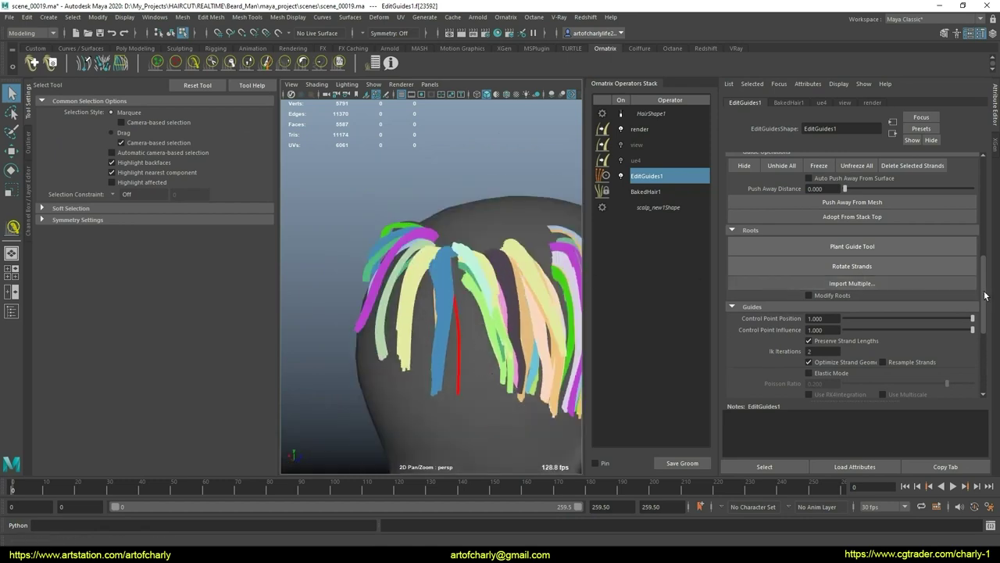
# Marquee-select the side strand groups and hide them, leaving only the back groups
pyautogui.moveTo(985, 295); pyautogui.dragTo(985, 217)
pyautogui.scroll(-3, 860, 368)
pyautogui.scroll(-2, 860, 372)
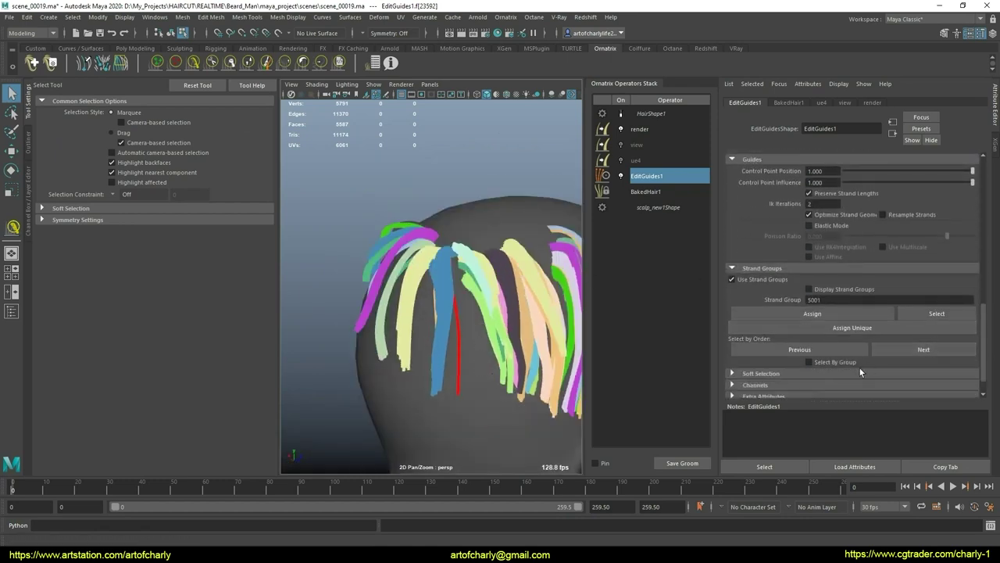
pyautogui.keyDown('alt'); pyautogui.moveTo(471, 342); pyautogui.dragTo(452, 264); pyautogui.keyUp('alt')
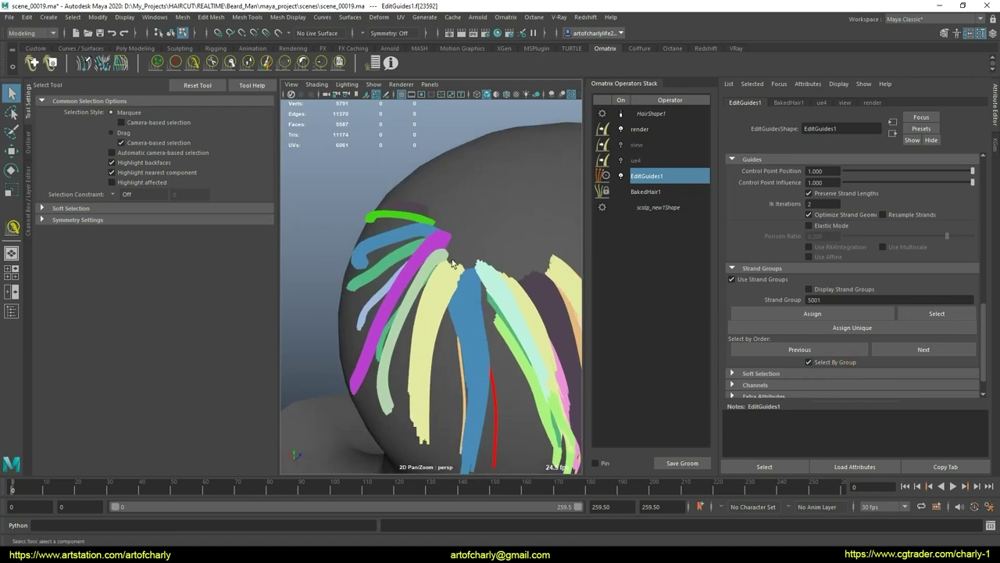
pyautogui.moveTo(516, 350)
pyautogui.mouseDown()
pyautogui.moveTo(522, 355)
pyautogui.moveTo(497, 325)
pyautogui.mouseUp()
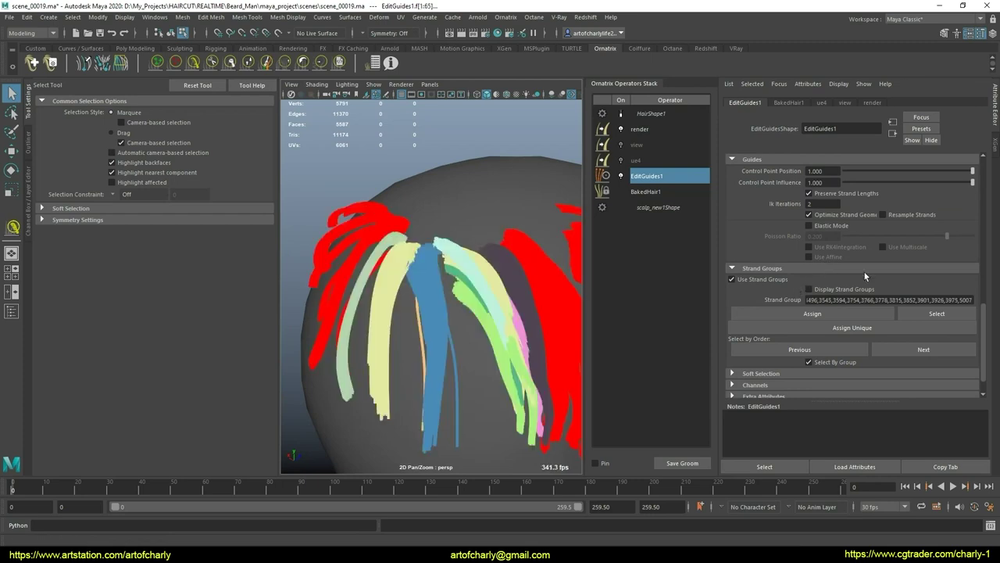
pyautogui.moveTo(983, 325); pyautogui.dragTo(984, 273)
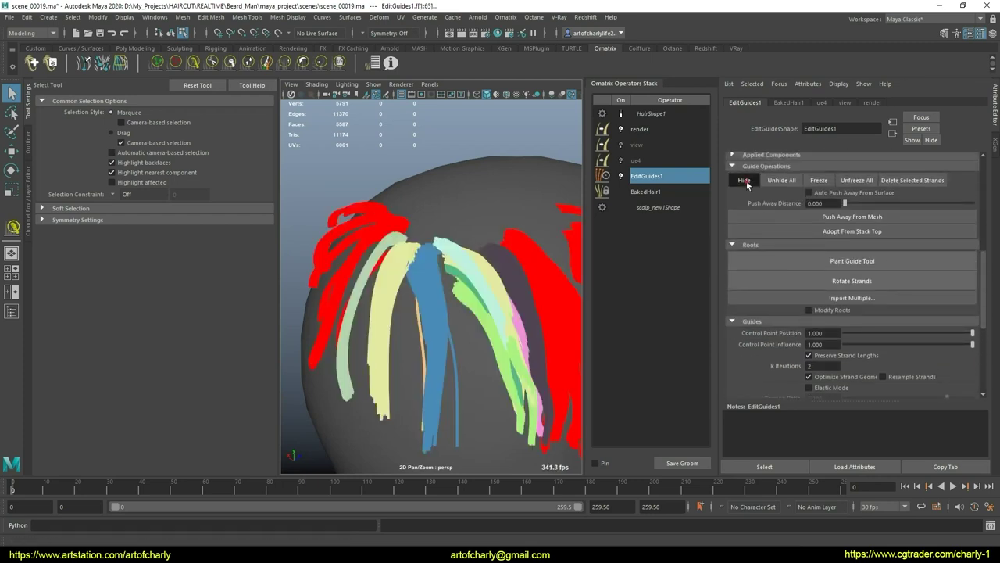
pyautogui.click(472, 360)
pyautogui.keyDown('alt'); pyautogui.moveTo(472, 359); pyautogui.dragTo(486, 319); pyautogui.keyUp('alt')
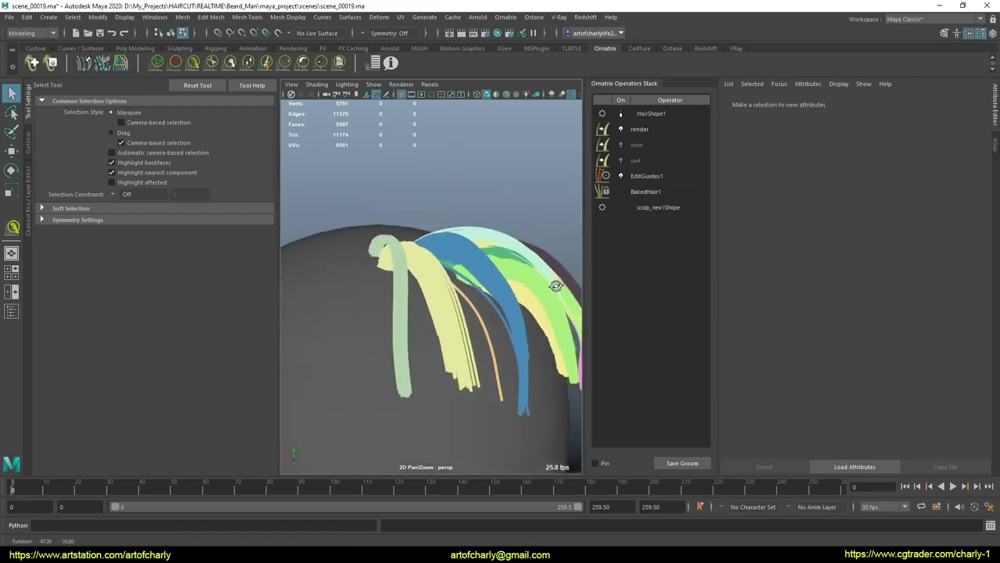
pyautogui.scroll(3, 486, 318)
pyautogui.scroll(3, 473, 354)
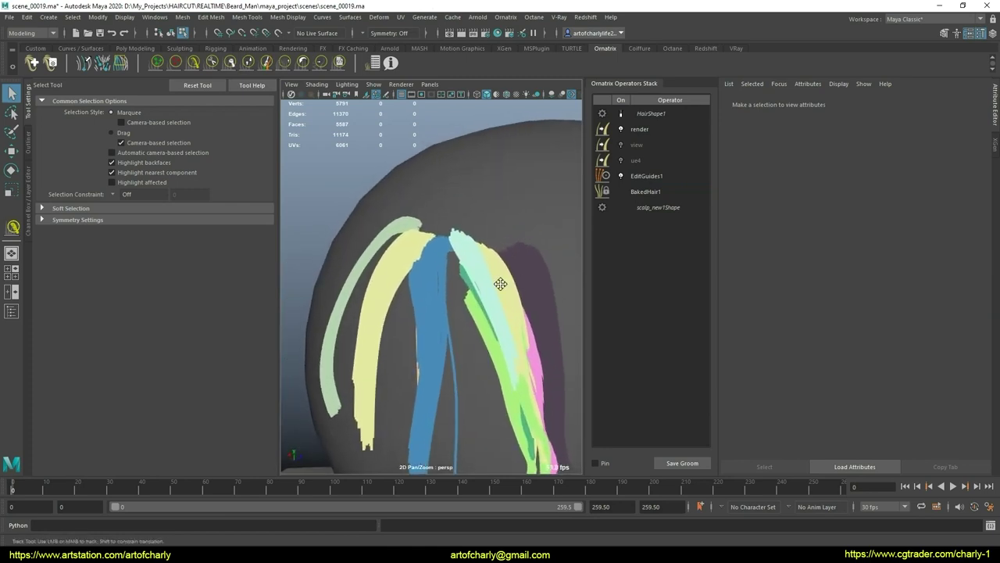
pyautogui.scroll(2, 469, 288)
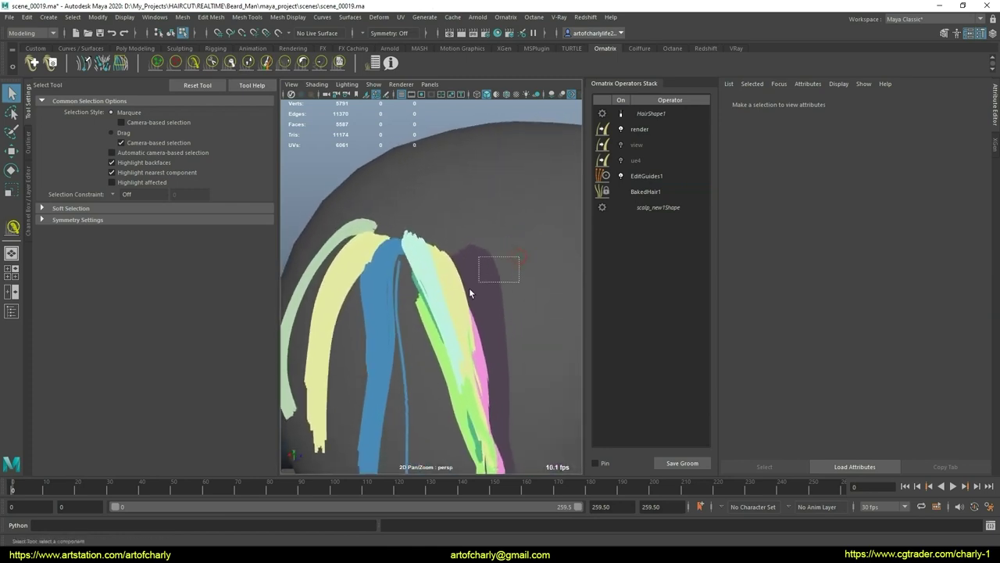
# Select a right-side guide group and lengthen it with the GrowShrink Brush
pyautogui.click(519, 353)
pyautogui.click(517, 346)
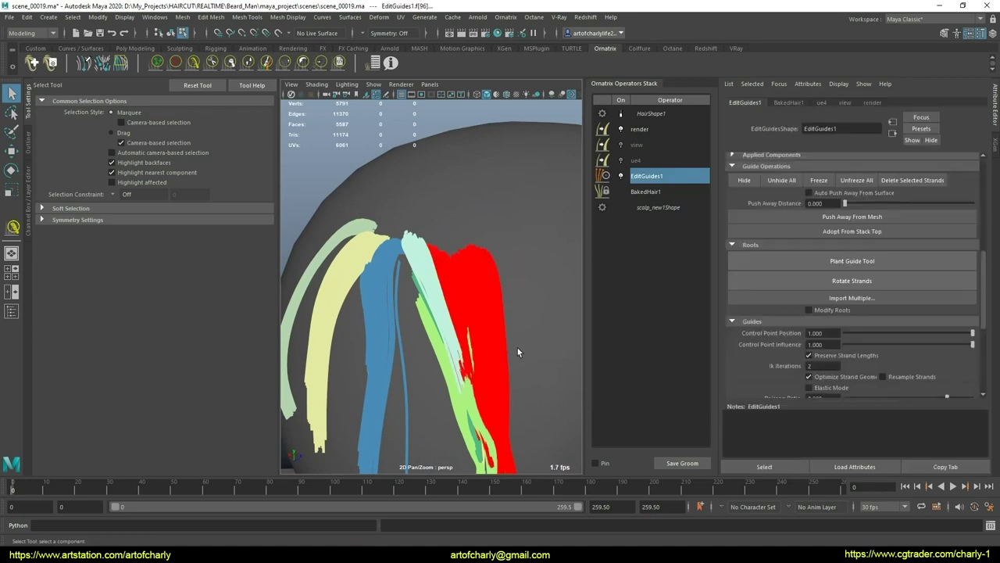
pyautogui.click(506, 376)
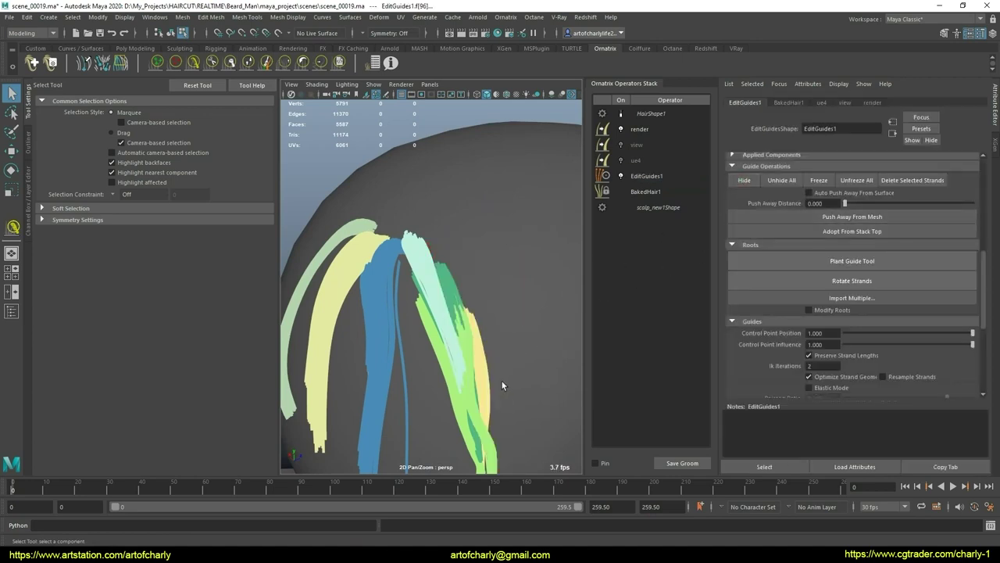
pyautogui.moveTo(502, 381)
pyautogui.keyDown('alt'); pyautogui.mouseDown()
pyautogui.moveTo(513, 271)
pyautogui.moveTo(509, 393)
pyautogui.moveTo(494, 346)
pyautogui.moveTo(464, 348)
pyautogui.moveTo(466, 361)
pyautogui.moveTo(487, 298)
pyautogui.mouseUp(); pyautogui.keyUp('alt')
pyautogui.click(495, 303)
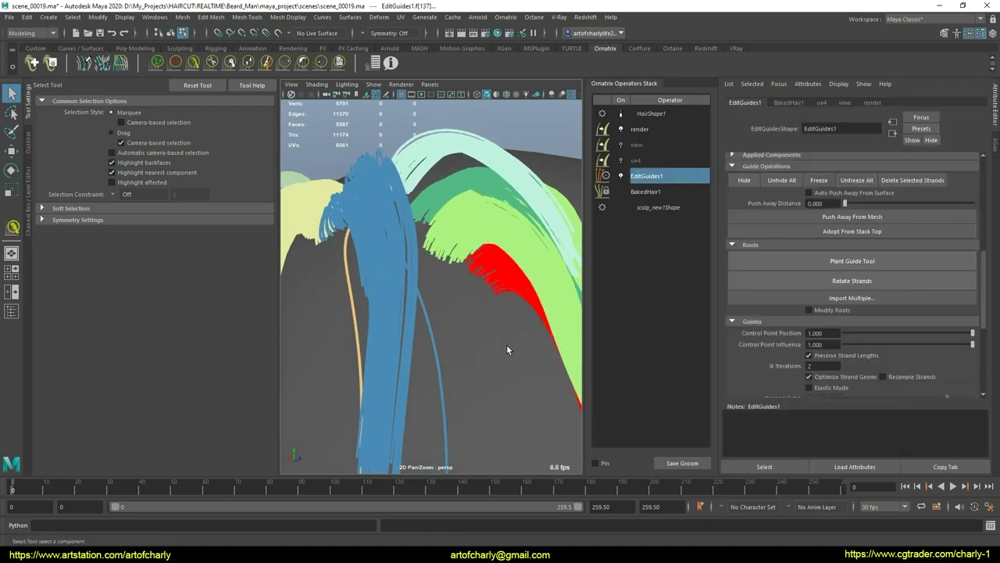
pyautogui.moveTo(506, 344)
pyautogui.keyDown('alt'); pyautogui.mouseDown()
pyautogui.moveTo(547, 288)
pyautogui.moveTo(360, 252)
pyautogui.mouseUp(); pyautogui.keyUp('alt')
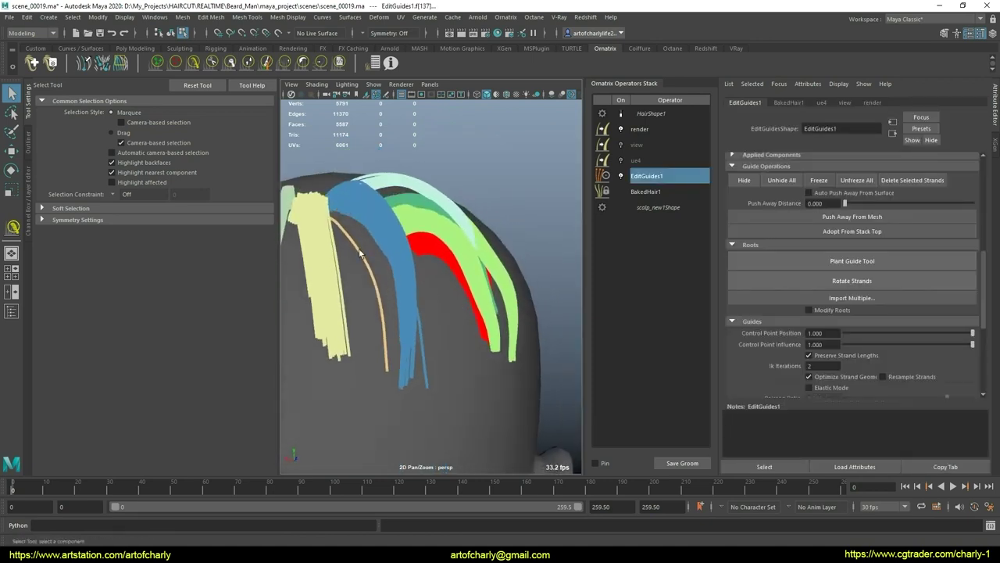
pyautogui.click(240, 64)
pyautogui.moveTo(507, 328)
pyautogui.mouseDown()
pyautogui.moveTo(509, 362)
pyautogui.moveTo(446, 331)
pyautogui.moveTo(477, 349)
pyautogui.moveTo(545, 319)
pyautogui.moveTo(547, 337)
pyautogui.moveTo(495, 364)
pyautogui.moveTo(459, 345)
pyautogui.mouseUp()
pyautogui.press('q')
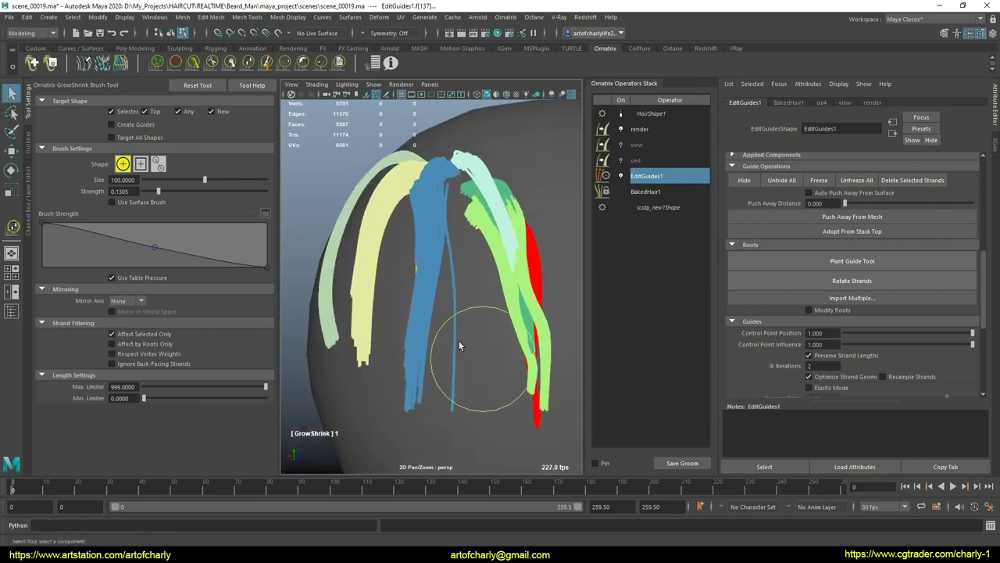
pyautogui.press('q')
pyautogui.keyDown('alt'); pyautogui.moveTo(469, 359); pyautogui.dragTo(495, 379, button='right'); pyautogui.keyUp('alt')
pyautogui.moveTo(496, 380)
pyautogui.keyDown('alt'); pyautogui.mouseDown()
pyautogui.moveTo(469, 352)
pyautogui.moveTo(474, 245)
pyautogui.mouseUp(); pyautogui.keyUp('alt')
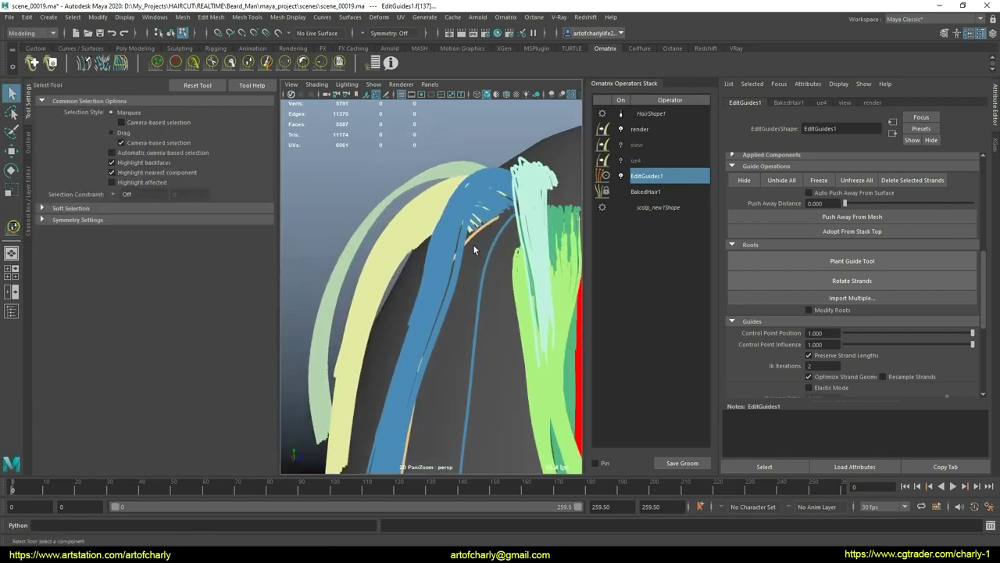
pyautogui.moveTo(501, 319)
pyautogui.keyDown('alt'); pyautogui.mouseDown()
pyautogui.moveTo(503, 286)
pyautogui.moveTo(536, 249)
pyautogui.moveTo(433, 276)
pyautogui.moveTo(492, 279)
pyautogui.moveTo(520, 335)
pyautogui.moveTo(563, 280)
pyautogui.mouseUp(); pyautogui.keyUp('alt')
pyautogui.click(193, 63)
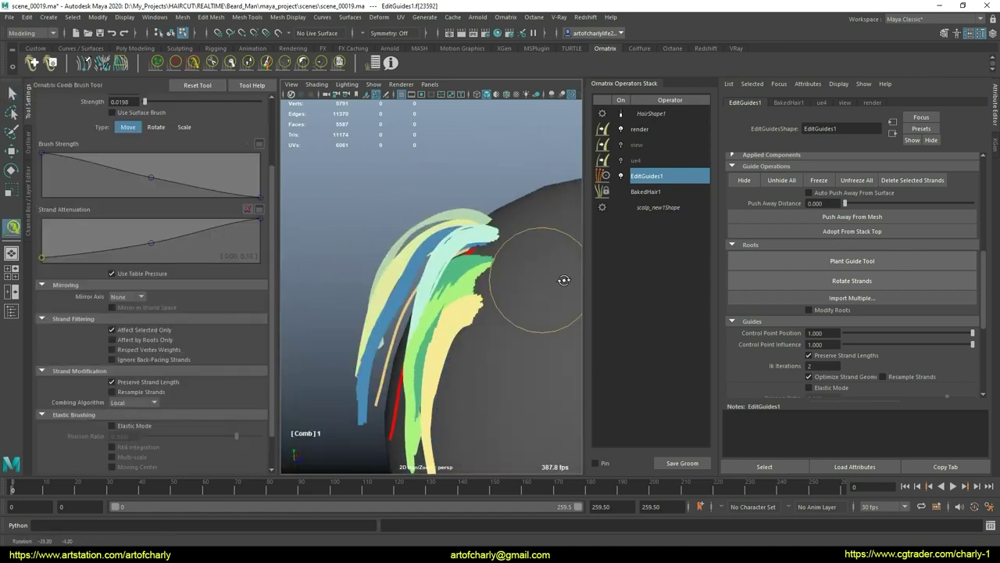
pyautogui.scroll(3, 564, 280)
pyautogui.press('q')
pyautogui.scroll(3, 440, 328)
pyautogui.moveTo(440, 328)
pyautogui.keyDown('alt'); pyautogui.mouseDown()
pyautogui.moveTo(464, 306)
pyautogui.moveTo(454, 317)
pyautogui.moveTo(458, 351)
pyautogui.moveTo(446, 330)
pyautogui.moveTo(458, 293)
pyautogui.mouseUp(); pyautogui.keyUp('alt')
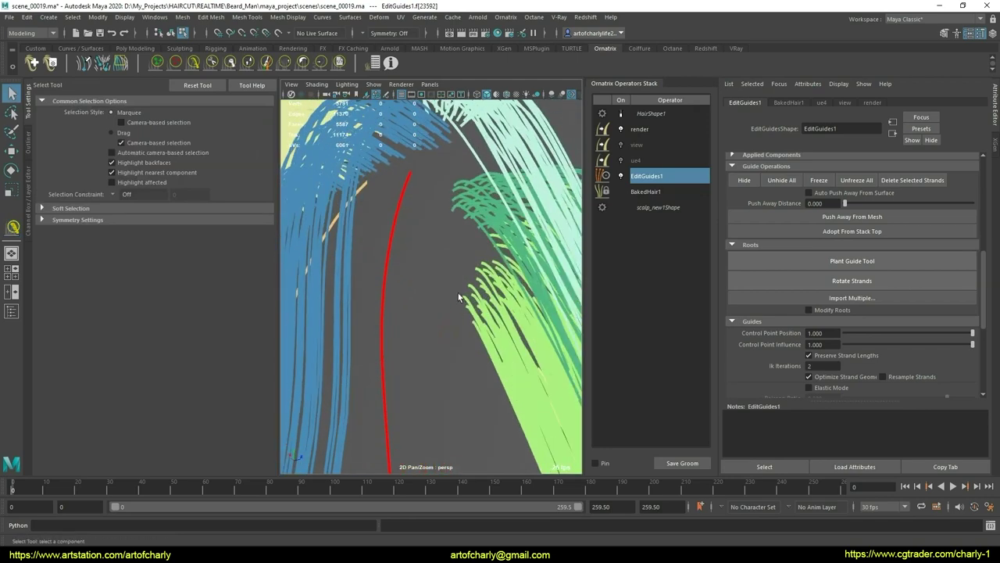
# Select the handful of individual guides to keep over the crown
pyautogui.click(473, 345)
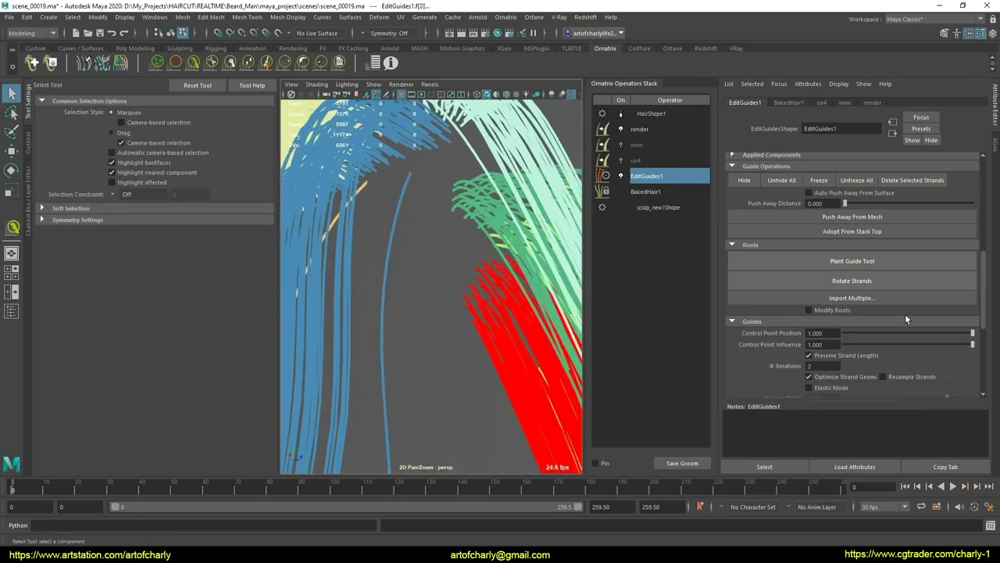
pyautogui.scroll(-4, 987, 299)
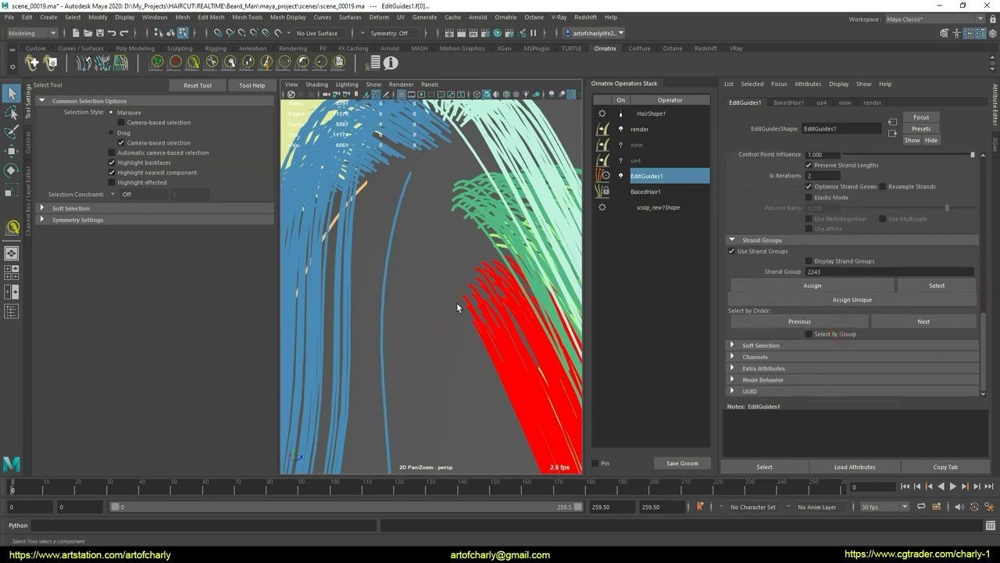
pyautogui.moveTo(458, 307)
pyautogui.keyDown('alt'); pyautogui.mouseDown()
pyautogui.moveTo(467, 304)
pyautogui.moveTo(451, 250)
pyautogui.mouseUp(); pyautogui.keyUp('alt')
pyautogui.click(491, 307)
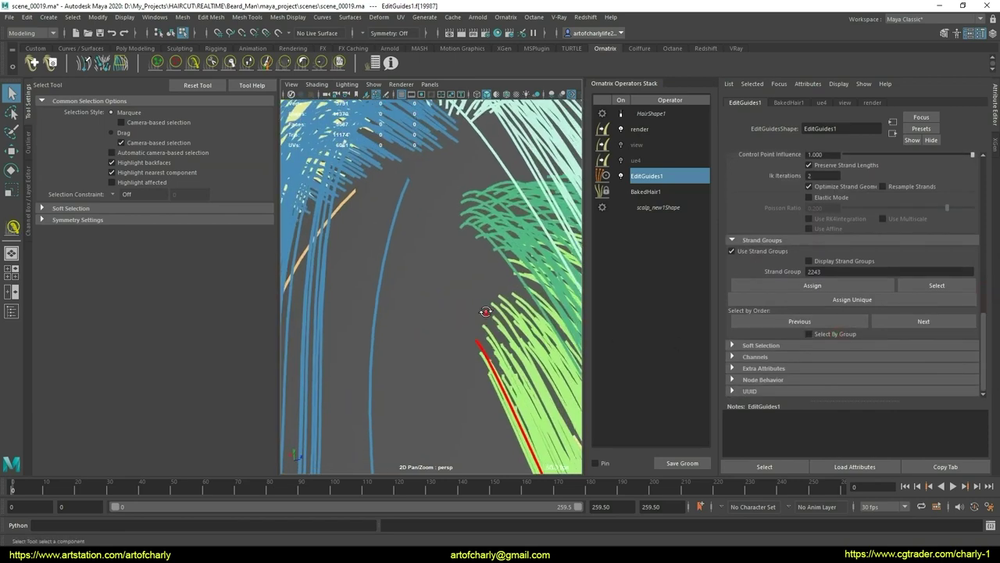
pyautogui.keyDown('shift'); pyautogui.click(459, 287); pyautogui.keyUp('shift')
pyautogui.moveTo(459, 288)
pyautogui.keyDown('alt'); pyautogui.mouseDown()
pyautogui.moveTo(422, 251)
pyautogui.moveTo(375, 258)
pyautogui.mouseUp(); pyautogui.keyUp('alt')
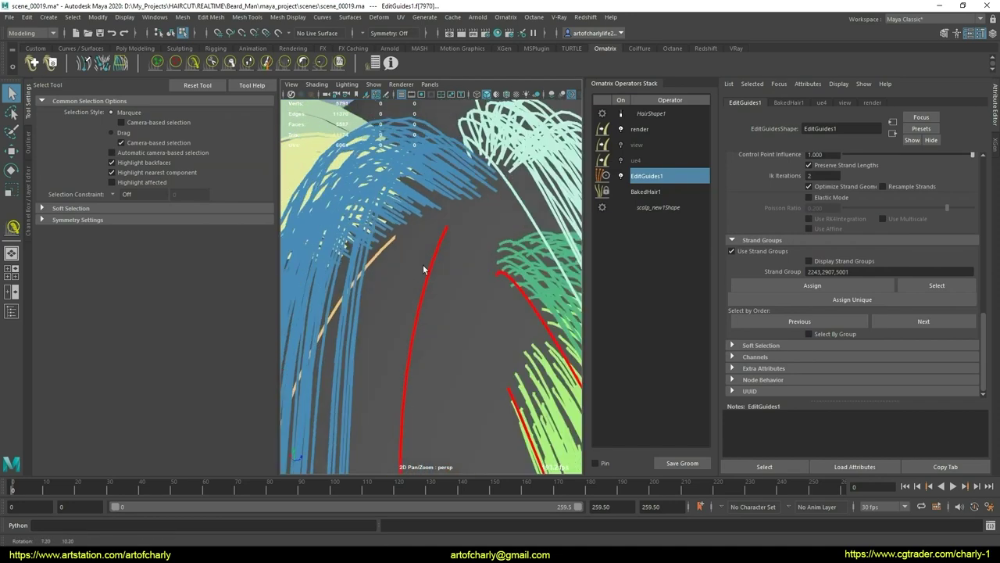
pyautogui.keyDown('shift'); pyautogui.click(444, 274); pyautogui.keyUp('shift')
pyautogui.keyDown('alt'); pyautogui.moveTo(435, 284); pyautogui.dragTo(440, 235); pyautogui.keyUp('alt')
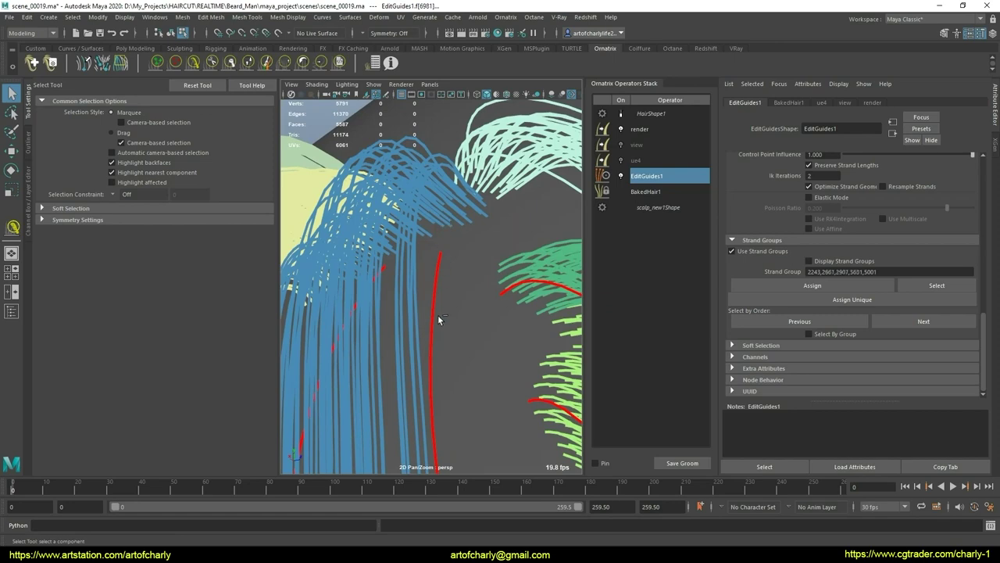
pyautogui.moveTo(441, 304)
pyautogui.keyDown('alt'); pyautogui.mouseDown()
pyautogui.moveTo(441, 262)
pyautogui.moveTo(422, 209)
pyautogui.mouseUp(); pyautogui.keyUp('alt')
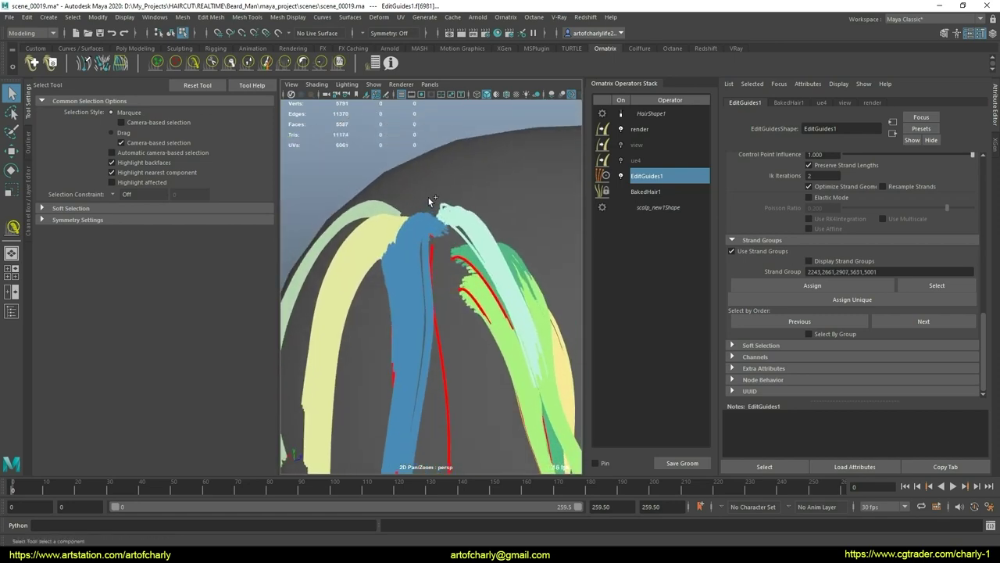
# Invert the selection with Ctrl+Shift+I and delete all the other guides
pyautogui.hotkey('ctrl', 'shift', 'i')
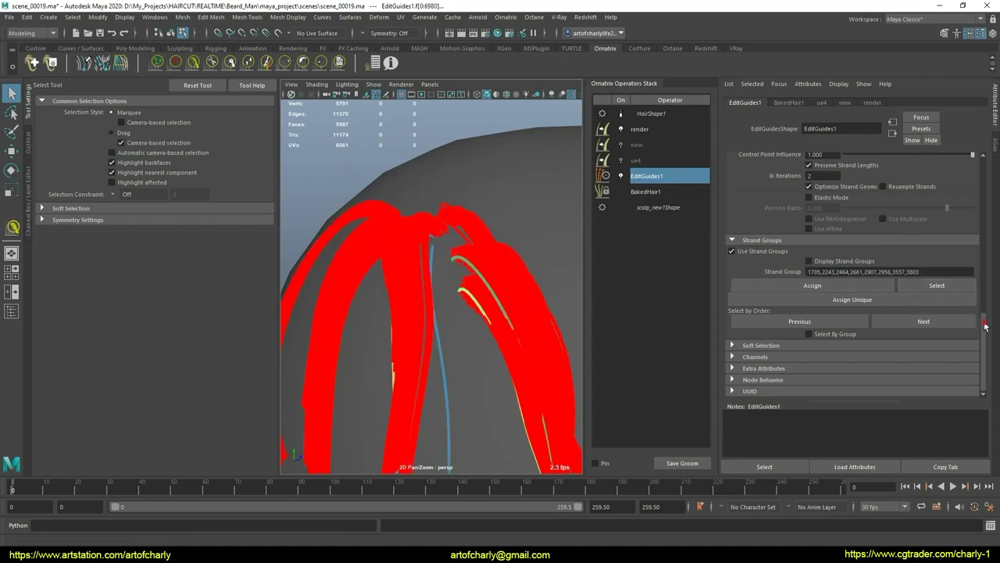
pyautogui.moveTo(984, 322); pyautogui.dragTo(728, 182)
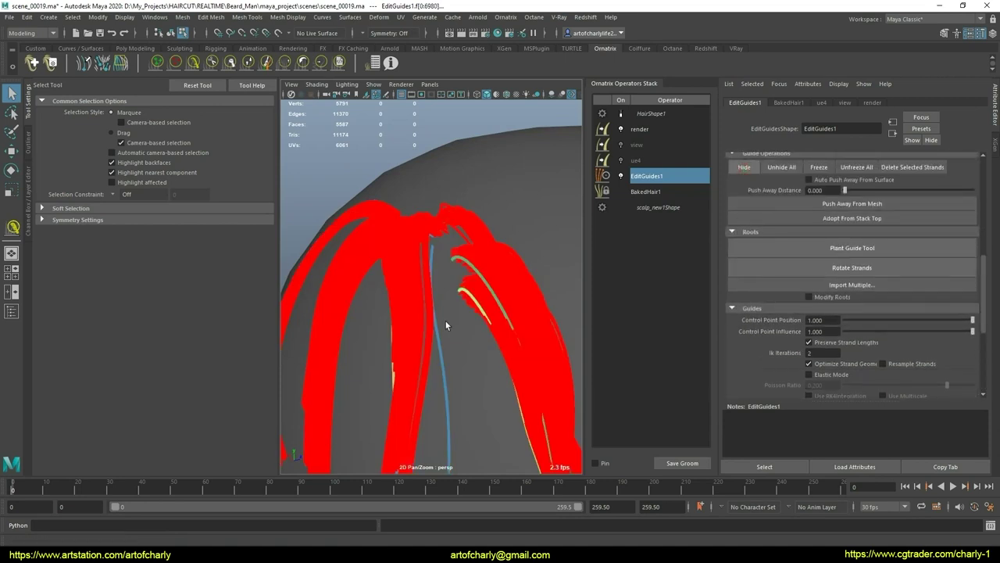
pyautogui.press('Delete')
pyautogui.moveTo(462, 306)
pyautogui.keyDown('alt'); pyautogui.mouseDown()
pyautogui.moveTo(483, 288)
pyautogui.moveTo(415, 221)
pyautogui.mouseUp(); pyautogui.keyUp('alt')
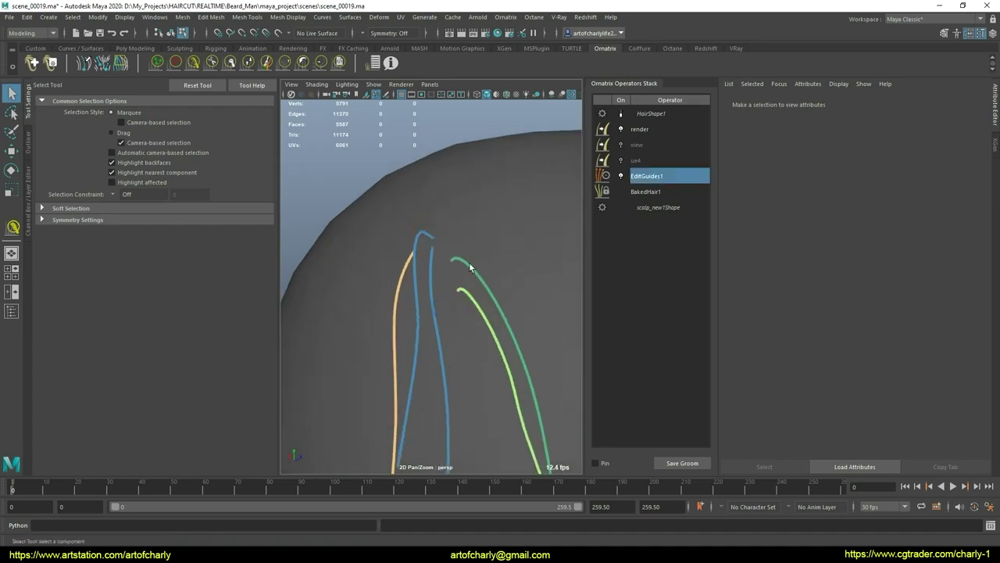
pyautogui.moveTo(461, 311)
pyautogui.keyDown('alt'); pyautogui.mouseDown()
pyautogui.moveTo(486, 302)
pyautogui.moveTo(492, 314)
pyautogui.mouseUp(); pyautogui.keyUp('alt')
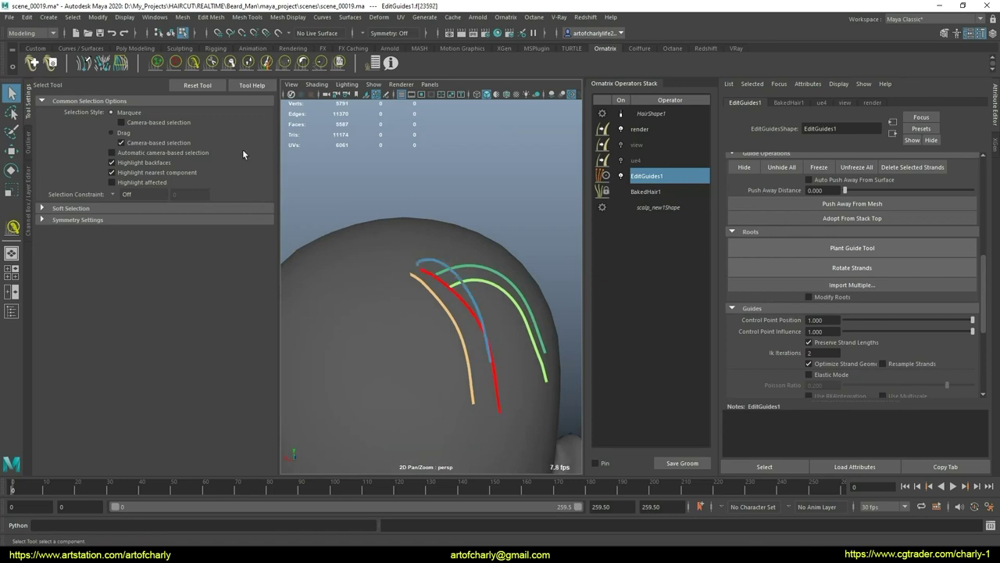
# Comb the selected guides back over the scalp with the Comb Brush
pyautogui.click(194, 64)
pyautogui.moveTo(435, 334)
pyautogui.keyDown('alt'); pyautogui.mouseDown()
pyautogui.moveTo(424, 246)
pyautogui.moveTo(480, 279)
pyautogui.moveTo(471, 321)
pyautogui.moveTo(418, 291)
pyautogui.moveTo(446, 278)
pyautogui.mouseUp(); pyautogui.keyUp('alt')
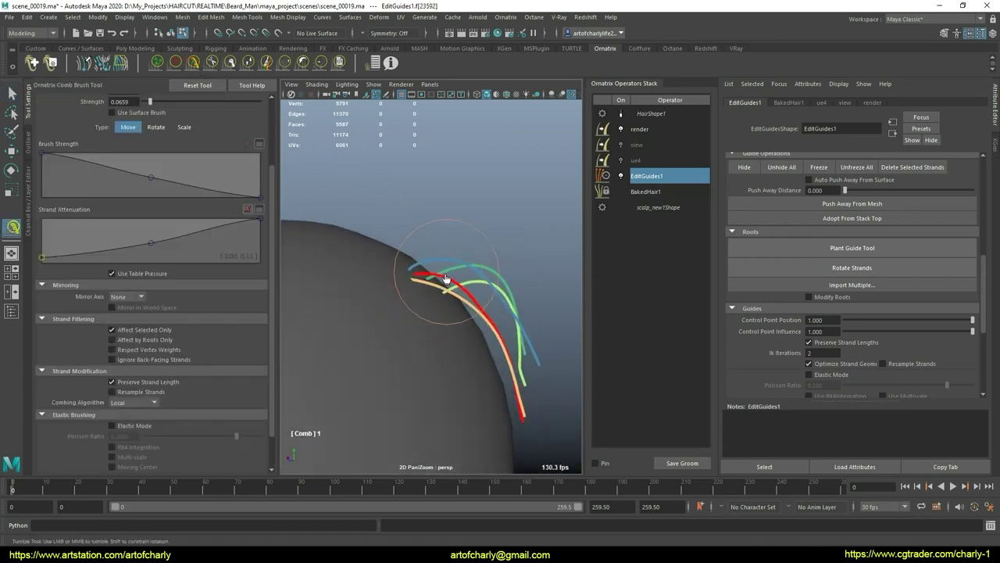
pyautogui.moveTo(463, 337)
pyautogui.keyDown('alt'); pyautogui.mouseDown()
pyautogui.moveTo(480, 369)
pyautogui.moveTo(474, 315)
pyautogui.mouseUp(); pyautogui.keyUp('alt')
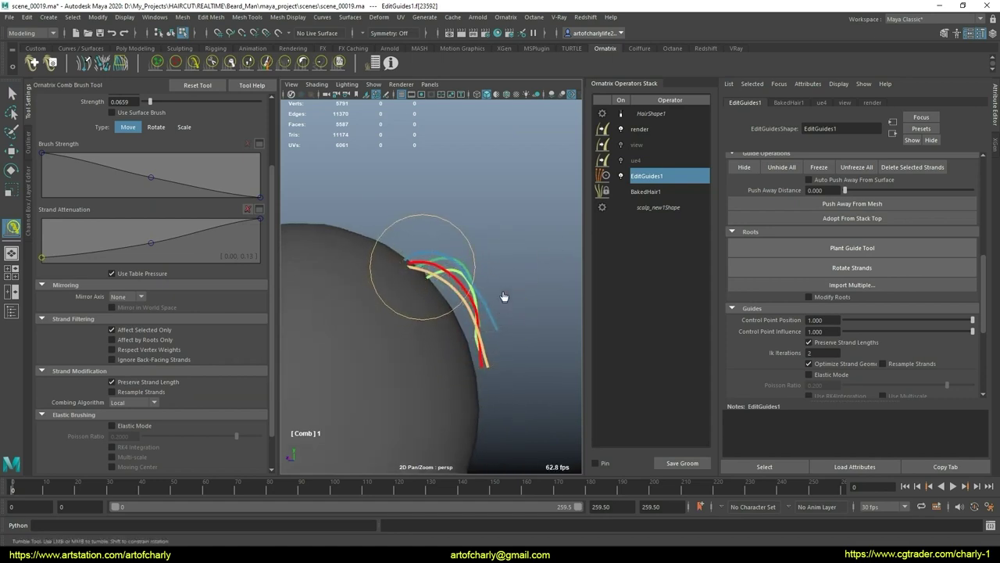
pyautogui.moveTo(492, 309)
pyautogui.keyDown('alt'); pyautogui.mouseDown()
pyautogui.moveTo(431, 323)
pyautogui.moveTo(475, 290)
pyautogui.moveTo(458, 313)
pyautogui.moveTo(463, 337)
pyautogui.moveTo(518, 362)
pyautogui.moveTo(476, 313)
pyautogui.mouseUp(); pyautogui.keyUp('alt')
pyautogui.keyDown('alt'); pyautogui.moveTo(475, 313); pyautogui.dragTo(460, 343, button='right'); pyautogui.keyUp('alt')
pyautogui.moveTo(482, 310)
pyautogui.keyDown('alt'); pyautogui.mouseDown()
pyautogui.moveTo(402, 292)
pyautogui.moveTo(458, 298)
pyautogui.moveTo(402, 313)
pyautogui.moveTo(432, 307)
pyautogui.moveTo(447, 323)
pyautogui.moveTo(354, 256)
pyautogui.mouseUp(); pyautogui.keyUp('alt')
pyautogui.click(193, 63)
pyautogui.moveTo(468, 454)
pyautogui.mouseDown()
pyautogui.moveTo(471, 294)
pyautogui.moveTo(482, 289)
pyautogui.moveTo(450, 307)
pyautogui.moveTo(458, 300)
pyautogui.mouseUp()
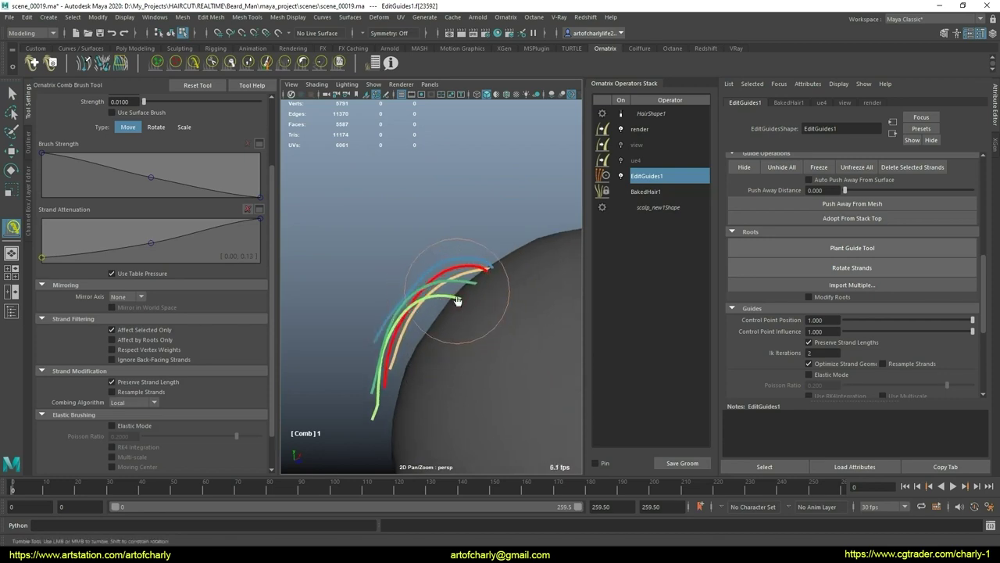
pyautogui.moveTo(411, 351)
pyautogui.keyDown('alt'); pyautogui.mouseDown()
pyautogui.moveTo(453, 330)
pyautogui.moveTo(355, 328)
pyautogui.moveTo(407, 337)
pyautogui.moveTo(487, 270)
pyautogui.moveTo(424, 351)
pyautogui.moveTo(444, 326)
pyautogui.moveTo(462, 343)
pyautogui.mouseUp(); pyautogui.keyUp('alt')
# Select the beige guide and comb it along the head's curve, then return to selection
pyautogui.press('q')
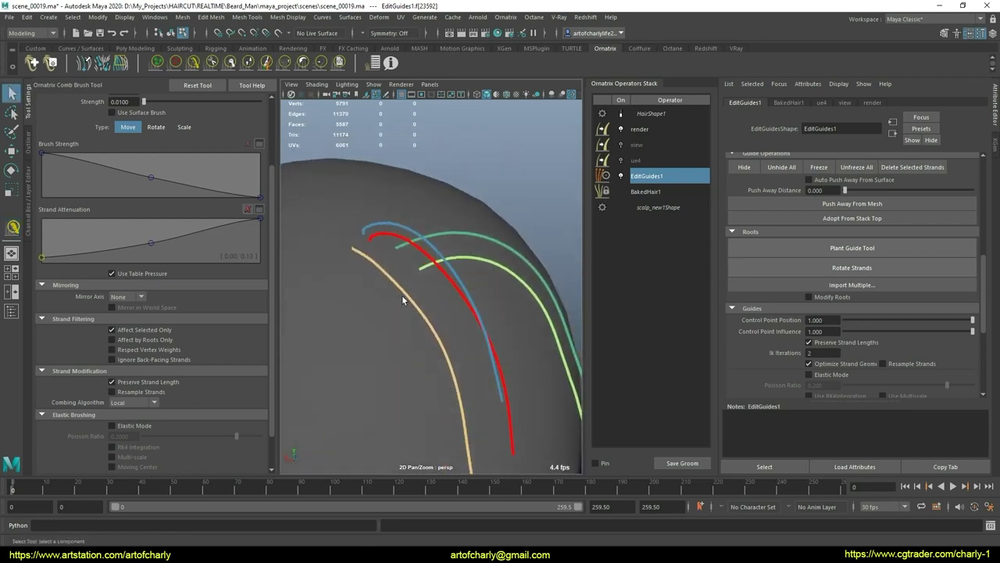
pyautogui.click(402, 295)
pyautogui.click(194, 62)
pyautogui.moveTo(422, 344)
pyautogui.keyDown('alt'); pyautogui.mouseDown()
pyautogui.moveTo(402, 290)
pyautogui.moveTo(380, 302)
pyautogui.mouseUp(); pyautogui.keyUp('alt')
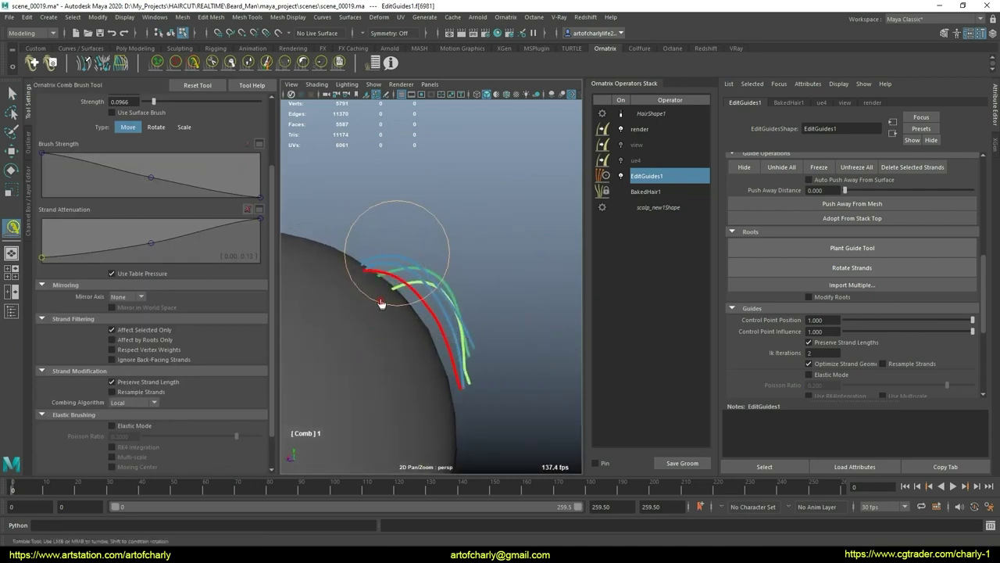
pyautogui.keyDown('alt'); pyautogui.moveTo(431, 330); pyautogui.dragTo(416, 292); pyautogui.keyUp('alt')
pyautogui.moveTo(425, 327); pyautogui.dragTo(462, 321)
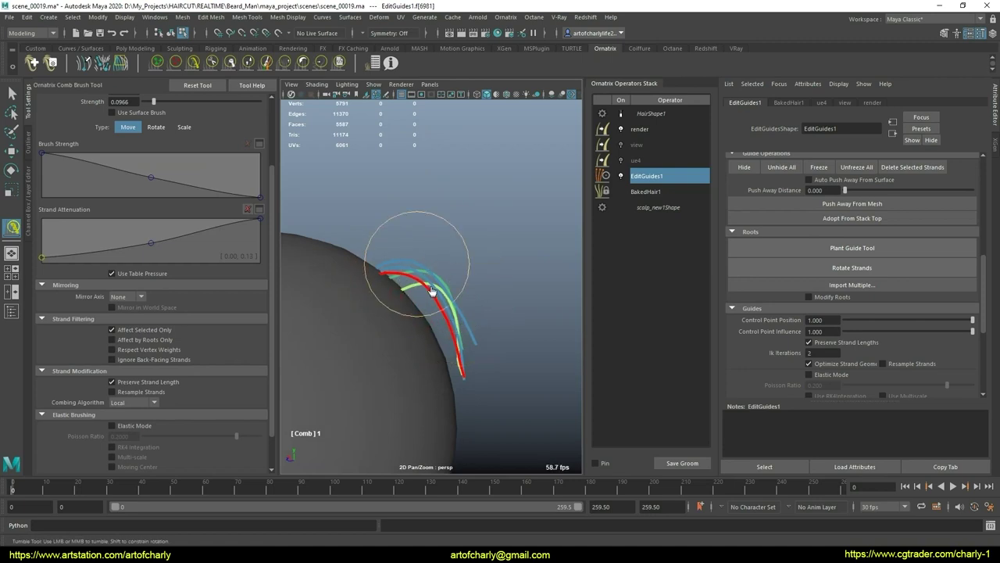
pyautogui.scroll(3, 458, 357)
pyautogui.scroll(3, 461, 353)
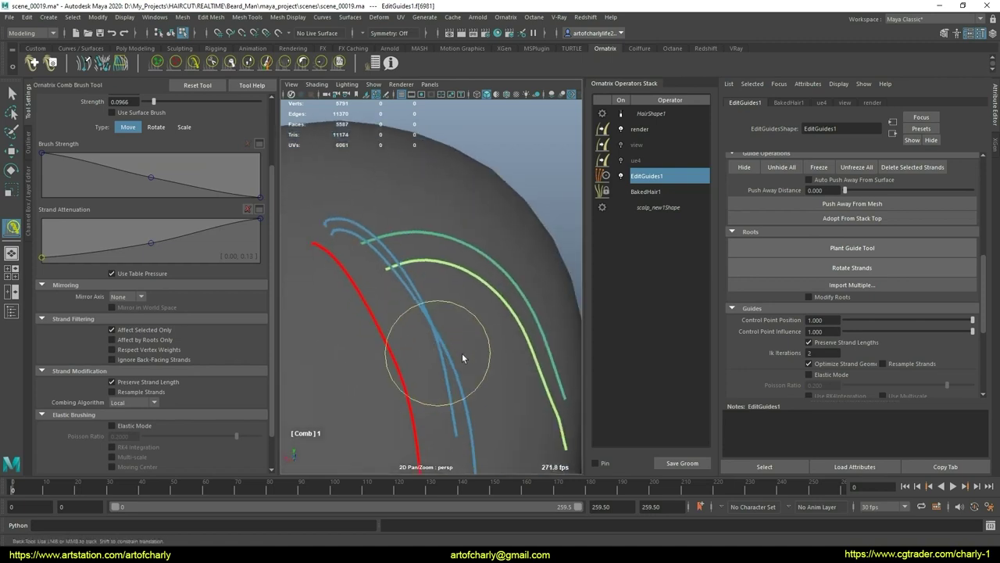
pyautogui.press('q')
pyautogui.scroll(-3, 471, 324)
pyautogui.scroll(3, 475, 383)
pyautogui.moveTo(475, 382)
pyautogui.keyDown('alt'); pyautogui.mouseDown()
pyautogui.moveTo(488, 354)
pyautogui.moveTo(487, 341)
pyautogui.moveTo(487, 374)
pyautogui.moveTo(474, 304)
pyautogui.mouseUp(); pyautogui.keyUp('alt')
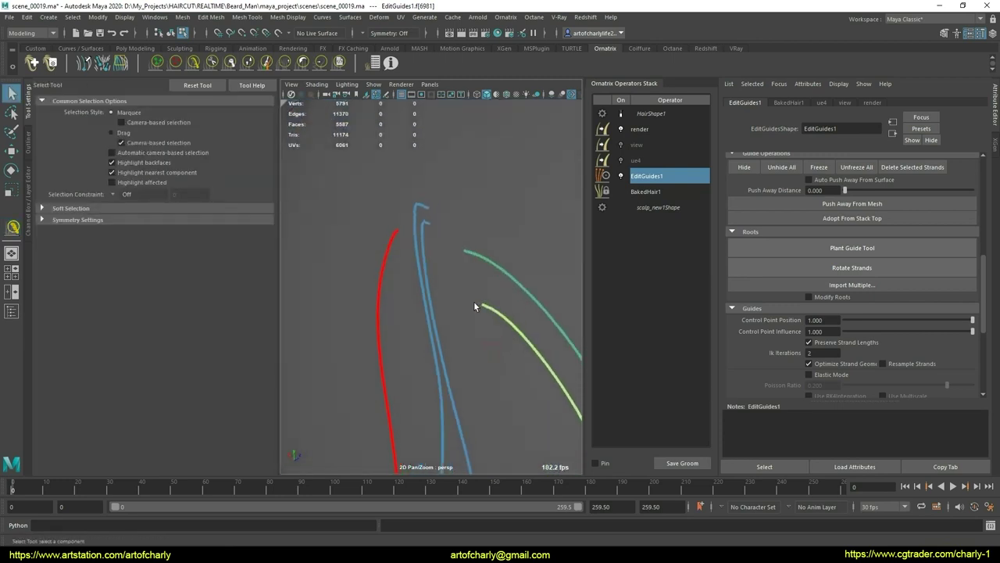
# Plant a new guide on the scalp beside the lower-right red guide
pyautogui.click(518, 344)
pyautogui.moveTo(549, 344)
pyautogui.keyDown('alt'); pyautogui.mouseDown()
pyautogui.moveTo(420, 330)
pyautogui.moveTo(469, 313)
pyautogui.mouseUp(); pyautogui.keyUp('alt')
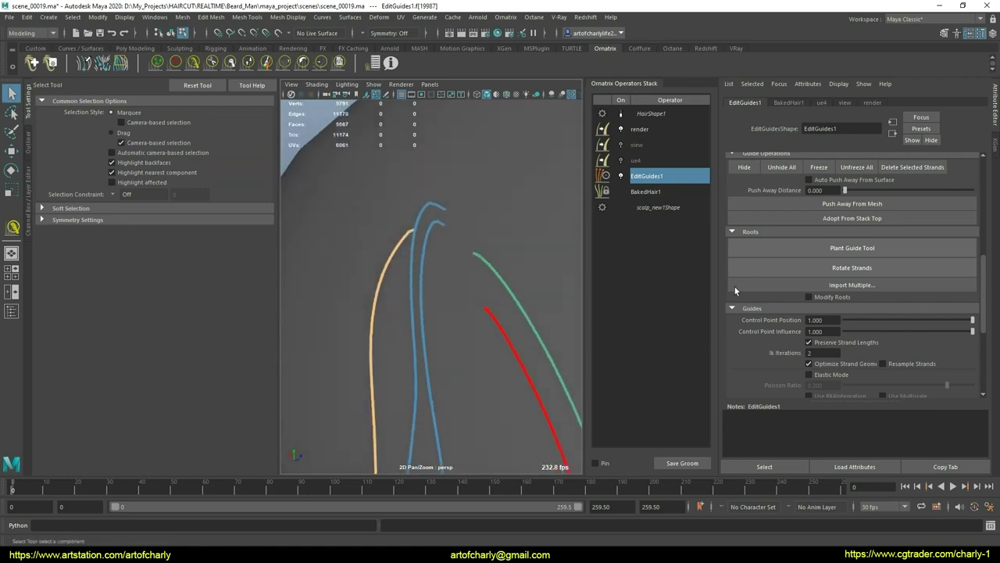
pyautogui.moveTo(983, 275); pyautogui.dragTo(983, 253)
pyautogui.click(851, 309)
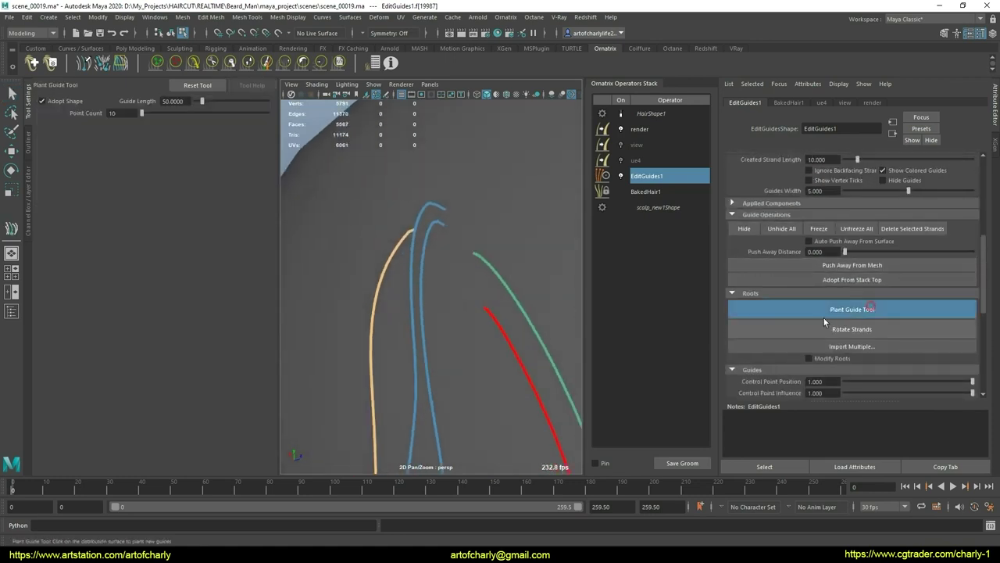
pyautogui.moveTo(476, 354)
pyautogui.keyDown('alt'); pyautogui.mouseDown()
pyautogui.moveTo(495, 313)
pyautogui.moveTo(457, 314)
pyautogui.mouseUp(); pyautogui.keyUp('alt')
pyautogui.click(519, 404)
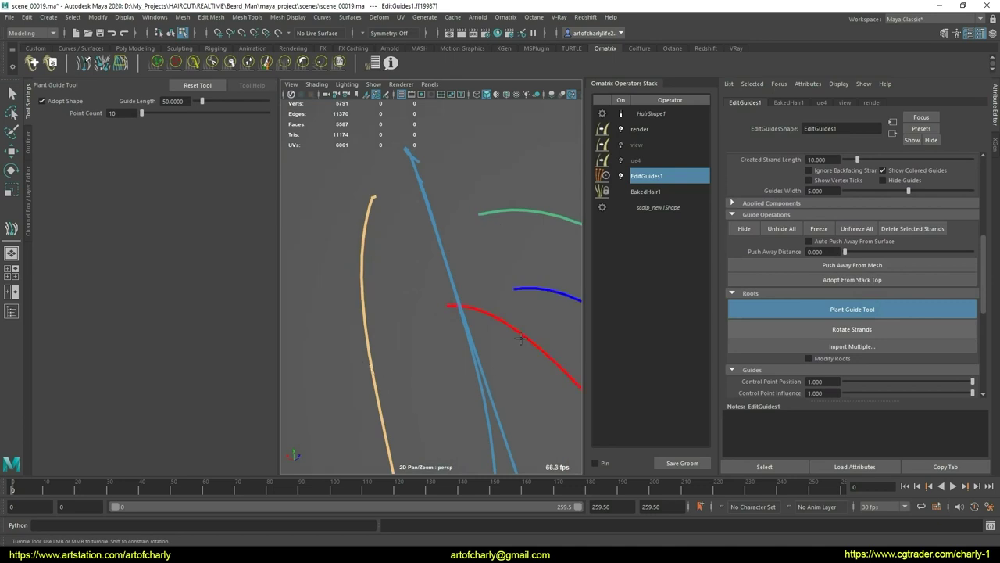
pyautogui.moveTo(489, 320)
pyautogui.keyDown('alt'); pyautogui.mouseDown()
pyautogui.moveTo(485, 313)
pyautogui.moveTo(500, 326)
pyautogui.mouseUp(); pyautogui.keyUp('alt')
# Assign the newly planted guide to strand group 5002
pyautogui.press('q')
pyautogui.moveTo(984, 265); pyautogui.dragTo(982, 319)
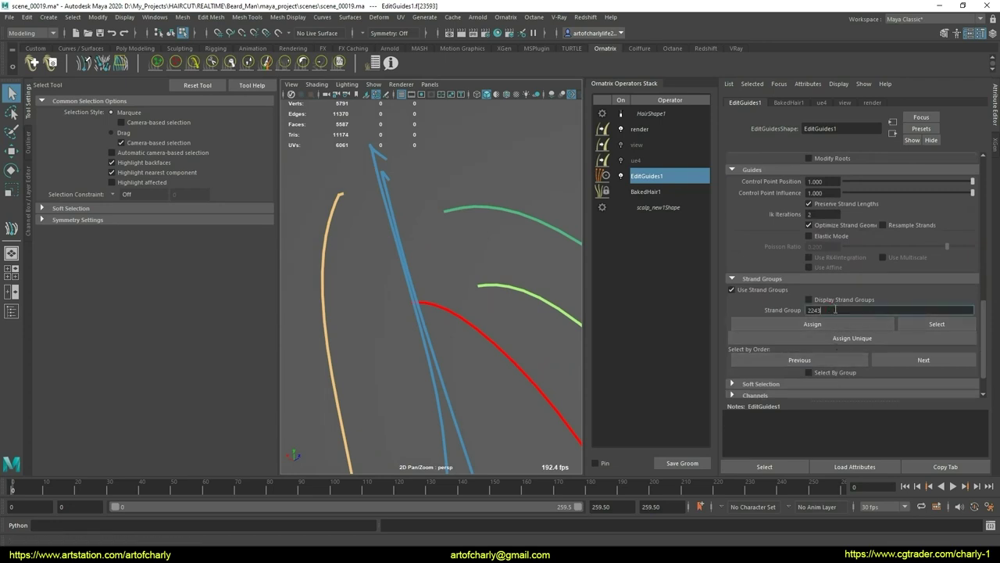
pyautogui.write('5002')
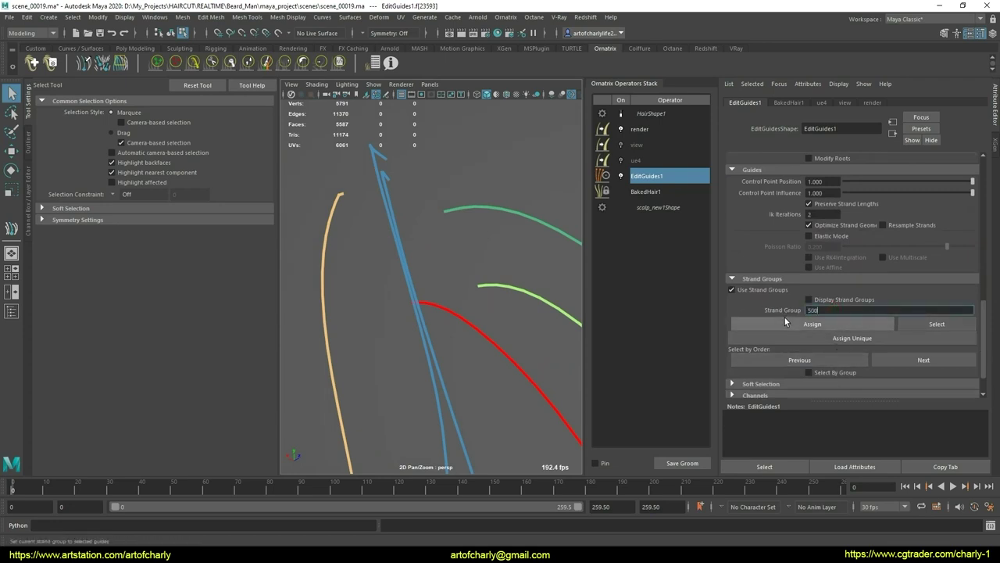
pyautogui.click(824, 324)
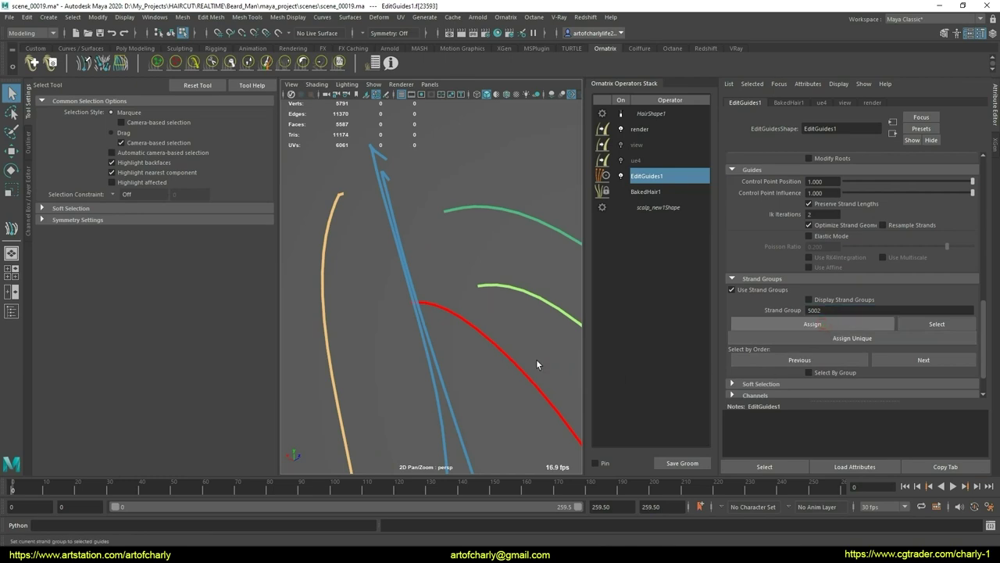
pyautogui.scroll(-8, 500, 346)
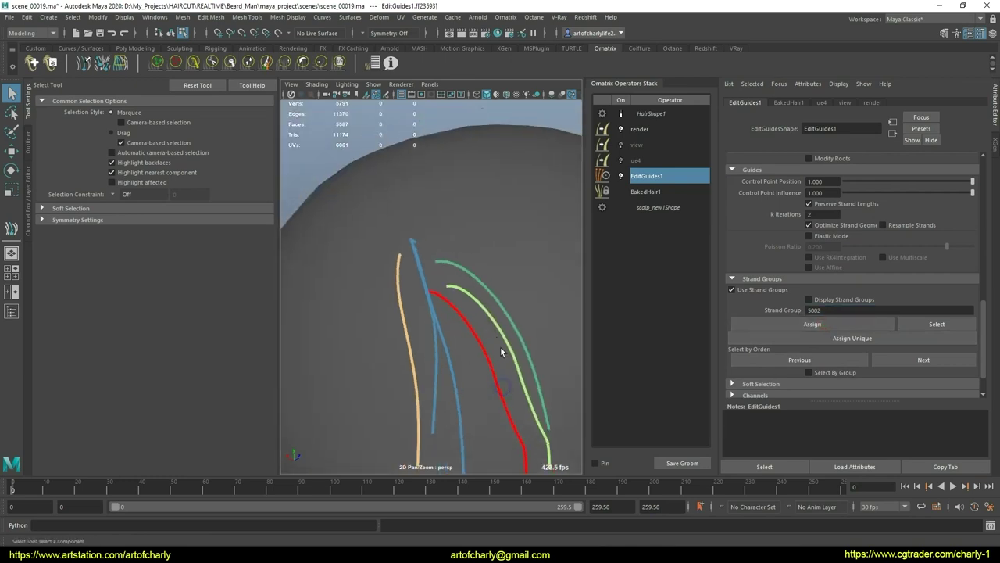
# Set the Comb Brush's combing algorithm to Legacy
pyautogui.click(194, 64)
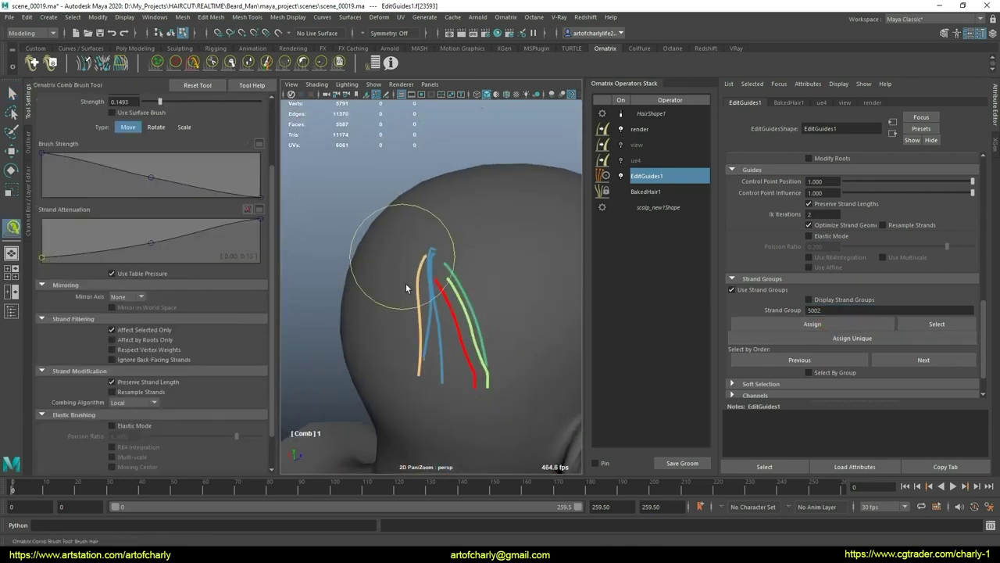
pyautogui.keyDown('alt'); pyautogui.moveTo(405, 283); pyautogui.dragTo(463, 336); pyautogui.keyUp('alt')
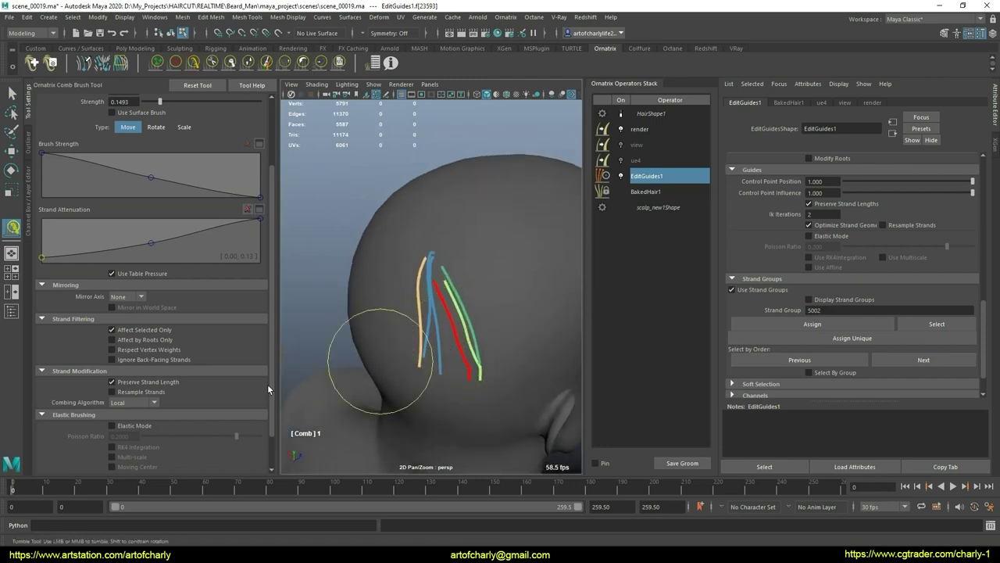
pyautogui.click(150, 424)
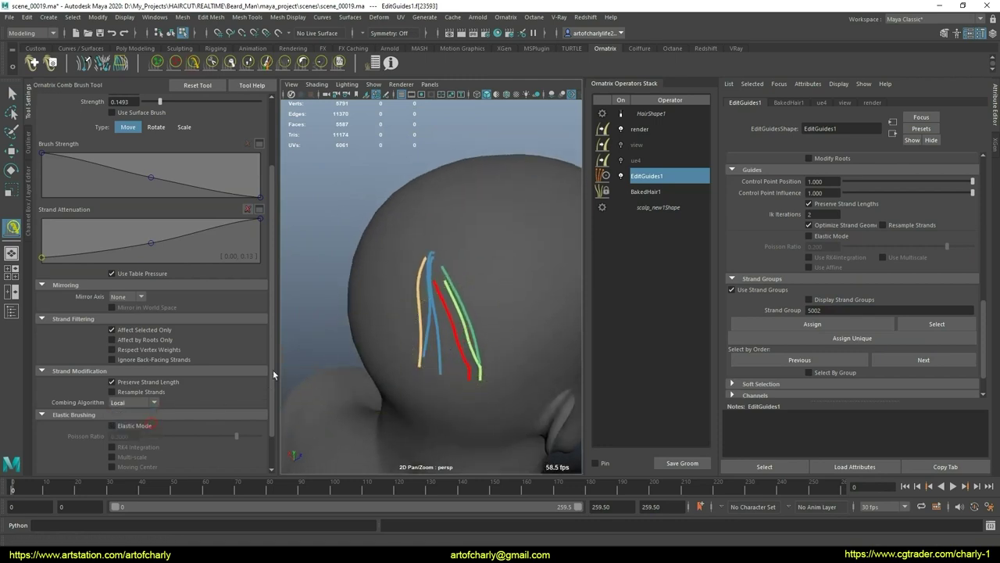
pyautogui.click(125, 414)
# Comb the guides into smoother arcs over the back of the head, then return to selection
pyautogui.keyDown('alt'); pyautogui.moveTo(402, 334); pyautogui.dragTo(459, 301); pyautogui.keyUp('alt')
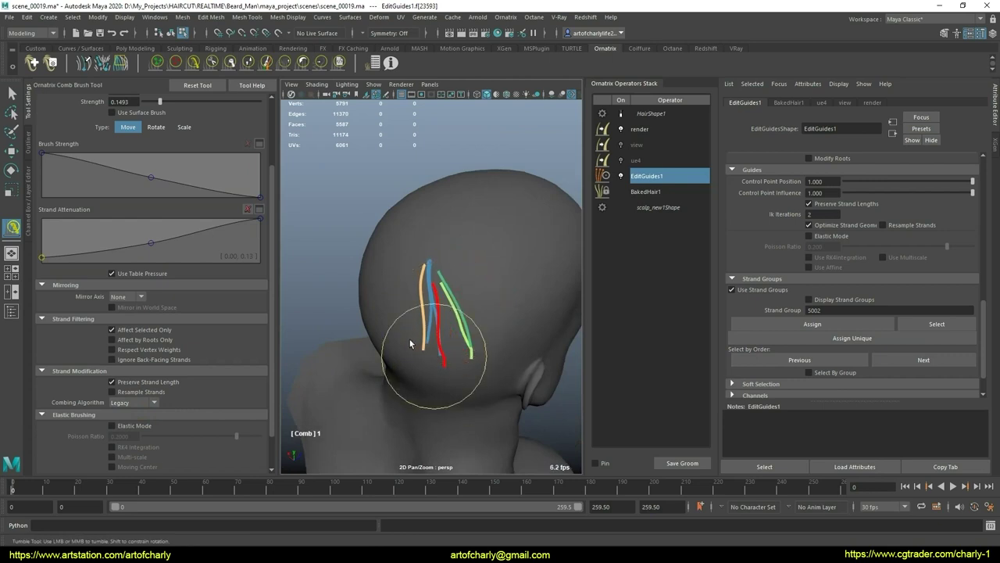
pyautogui.moveTo(413, 335)
pyautogui.keyDown('alt'); pyautogui.mouseDown()
pyautogui.moveTo(509, 313)
pyautogui.moveTo(450, 275)
pyautogui.moveTo(454, 312)
pyautogui.moveTo(415, 258)
pyautogui.mouseUp(); pyautogui.keyUp('alt')
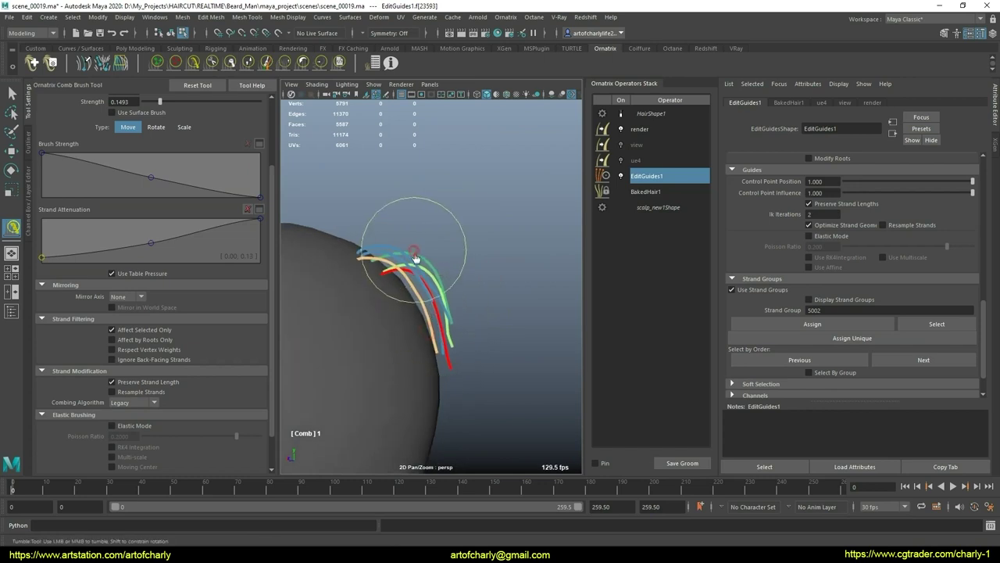
pyautogui.moveTo(482, 337)
pyautogui.keyDown('alt'); pyautogui.mouseDown()
pyautogui.moveTo(384, 344)
pyautogui.moveTo(375, 364)
pyautogui.moveTo(412, 335)
pyautogui.mouseUp(); pyautogui.keyUp('alt')
pyautogui.moveTo(412, 334)
pyautogui.keyDown('alt'); pyautogui.mouseDown(button='right')
pyautogui.moveTo(418, 367)
pyautogui.moveTo(415, 360)
pyautogui.mouseUp(button='right'); pyautogui.keyUp('alt')
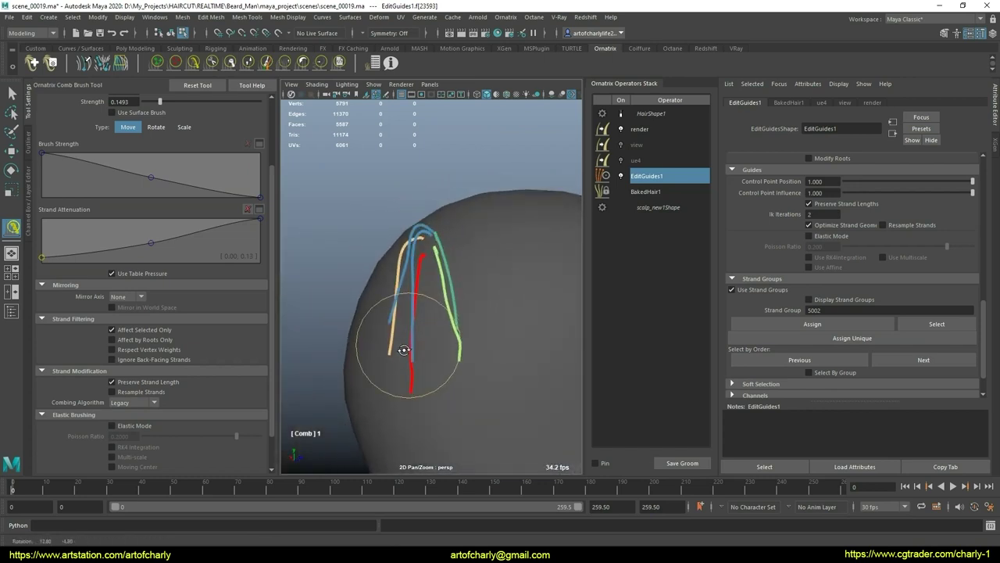
pyautogui.moveTo(415, 359)
pyautogui.keyDown('alt'); pyautogui.mouseDown()
pyautogui.moveTo(391, 362)
pyautogui.moveTo(458, 351)
pyautogui.mouseUp(); pyautogui.keyUp('alt')
pyautogui.keyDown('alt'); pyautogui.moveTo(458, 351); pyautogui.dragTo(424, 369, button='right'); pyautogui.keyUp('alt')
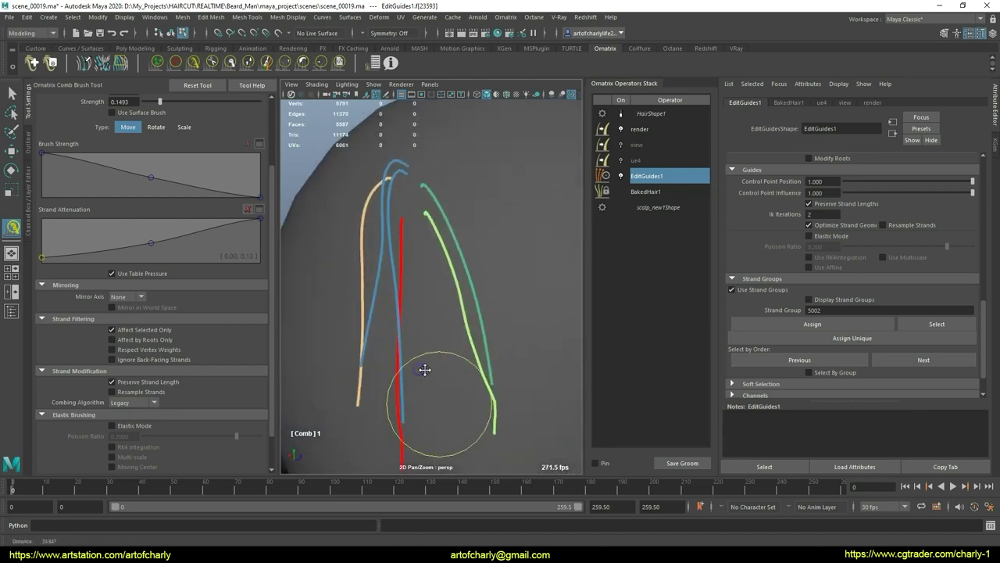
pyautogui.moveTo(424, 369)
pyautogui.keyDown('alt'); pyautogui.mouseDown()
pyautogui.moveTo(440, 364)
pyautogui.moveTo(417, 340)
pyautogui.moveTo(456, 338)
pyautogui.moveTo(429, 300)
pyautogui.mouseUp(); pyautogui.keyUp('alt')
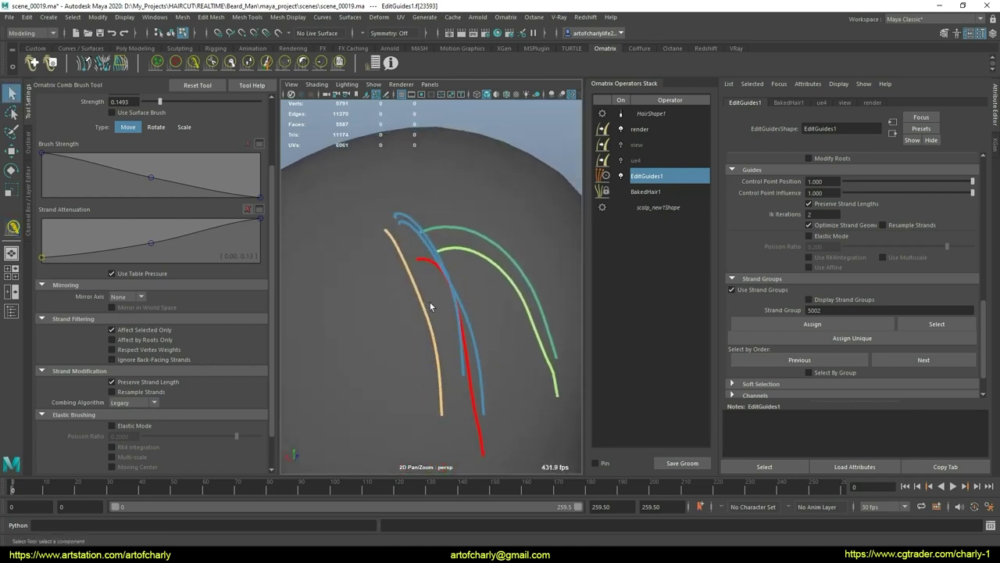
pyautogui.press('q')
pyautogui.keyDown('alt'); pyautogui.moveTo(429, 300); pyautogui.dragTo(437, 362, button='right'); pyautogui.keyUp('alt')
pyautogui.scroll(3, 985, 324)
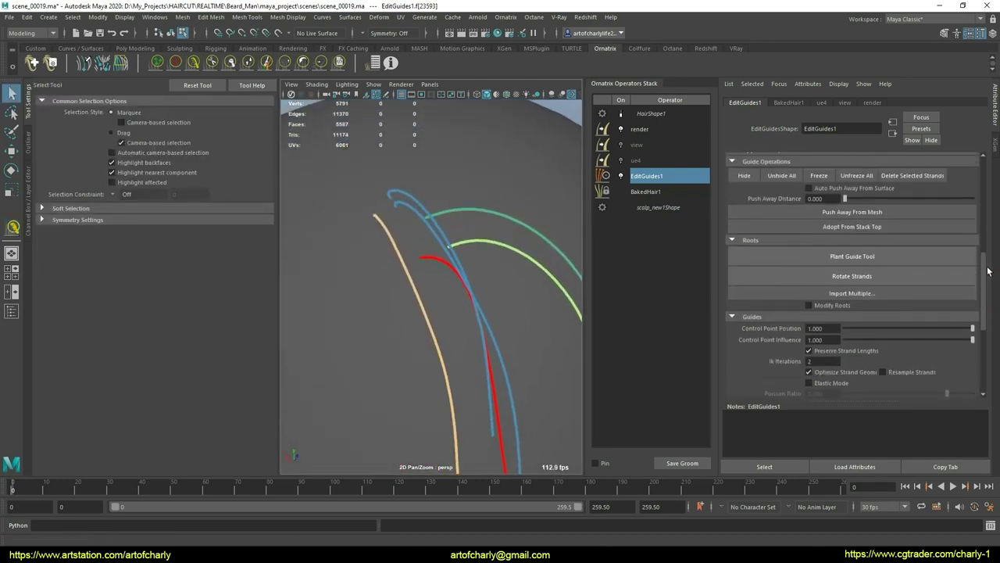
pyautogui.scroll(3, 935, 256)
# Plant guides on the back of the head and select the middle guide
pyautogui.click(851, 291)
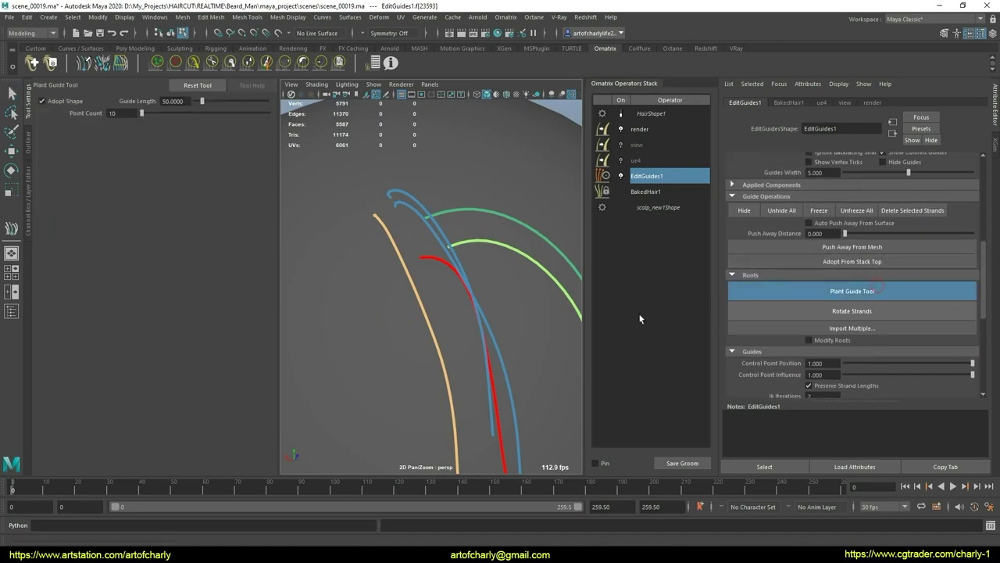
pyautogui.moveTo(410, 320)
pyautogui.keyDown('alt'); pyautogui.mouseDown()
pyautogui.moveTo(440, 346)
pyautogui.moveTo(451, 308)
pyautogui.moveTo(411, 270)
pyautogui.mouseUp(); pyautogui.keyUp('alt')
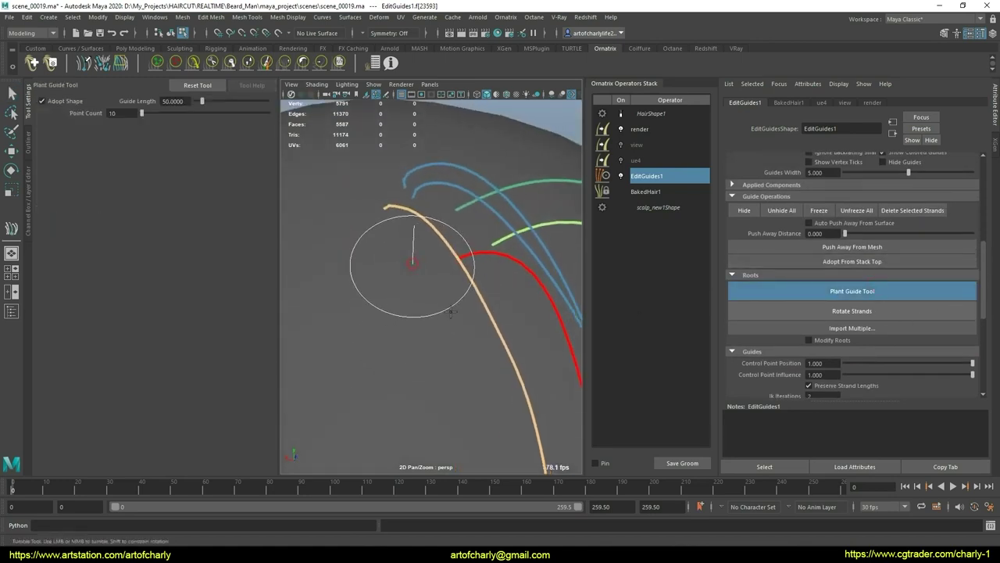
pyautogui.keyDown('alt'); pyautogui.moveTo(462, 378); pyautogui.dragTo(433, 280); pyautogui.keyUp('alt')
pyautogui.press('e')
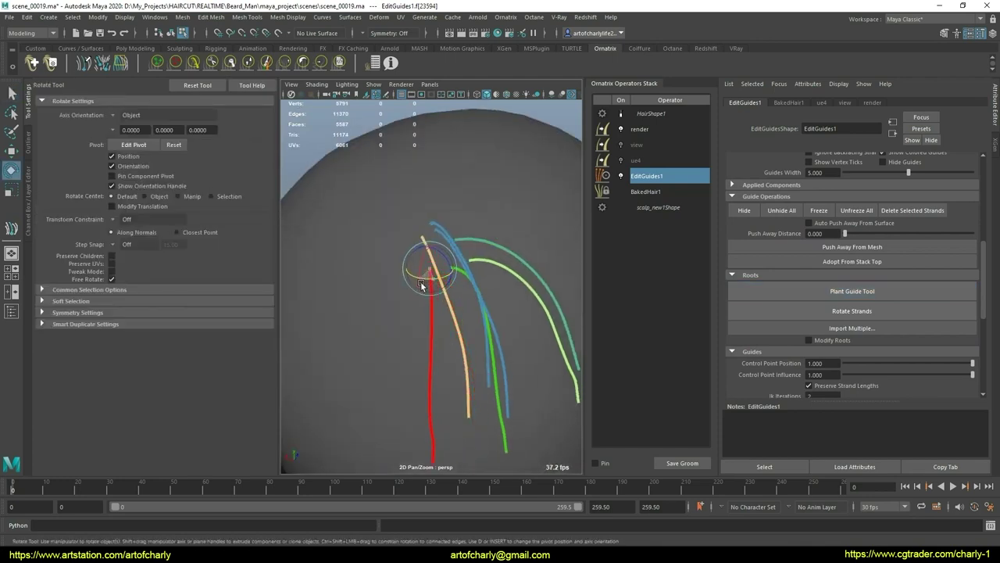
pyautogui.press('q')
pyautogui.moveTo(438, 338)
pyautogui.keyDown('alt'); pyautogui.mouseDown()
pyautogui.moveTo(482, 326)
pyautogui.moveTo(380, 299)
pyautogui.moveTo(416, 307)
pyautogui.moveTo(438, 346)
pyautogui.moveTo(453, 335)
pyautogui.moveTo(439, 281)
pyautogui.mouseUp(); pyautogui.keyUp('alt')
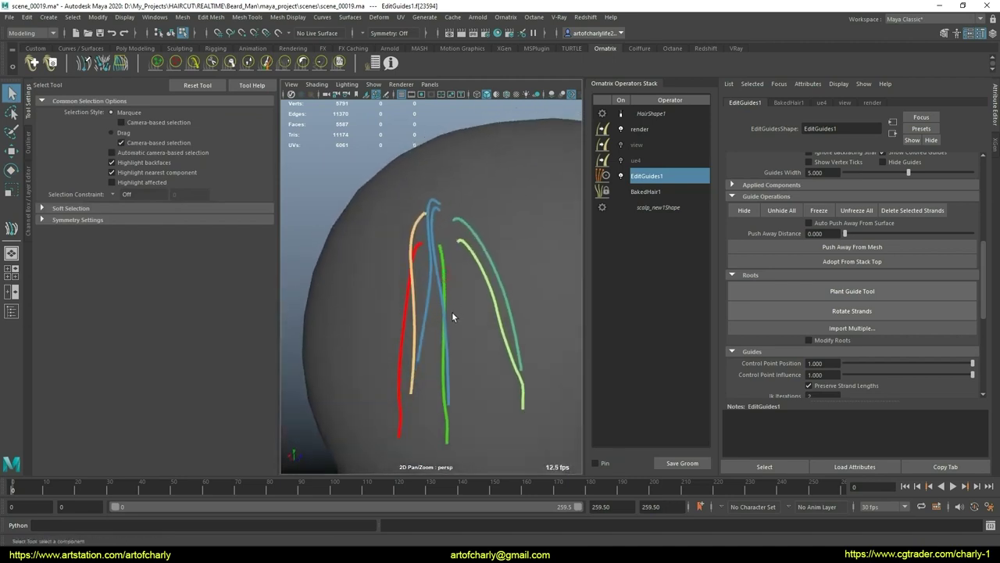
pyautogui.click(452, 312)
# Enter strand group 5003 for the small guide cluster on the back of the head
pyautogui.click(870, 290)
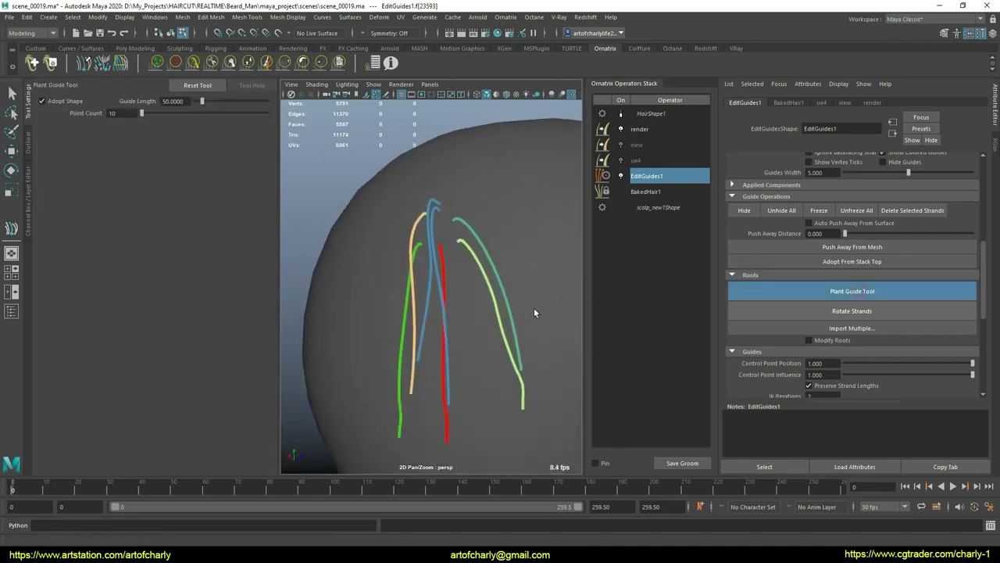
pyautogui.scroll(3, 475, 331)
pyautogui.scroll(2, 495, 346)
pyautogui.scroll(2, 496, 256)
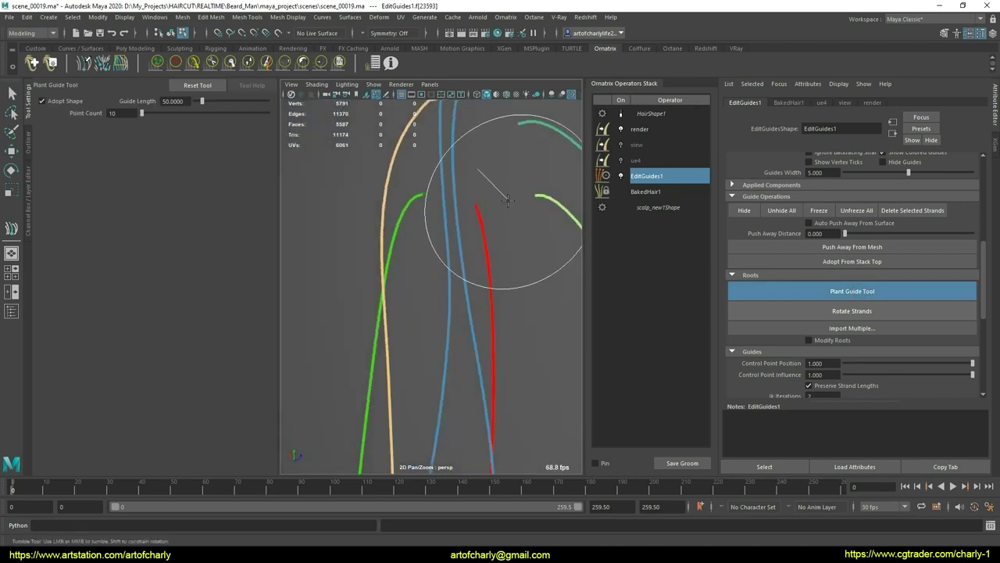
pyautogui.keyDown('alt'); pyautogui.moveTo(535, 344); pyautogui.dragTo(532, 372); pyautogui.keyUp('alt')
pyautogui.press('q')
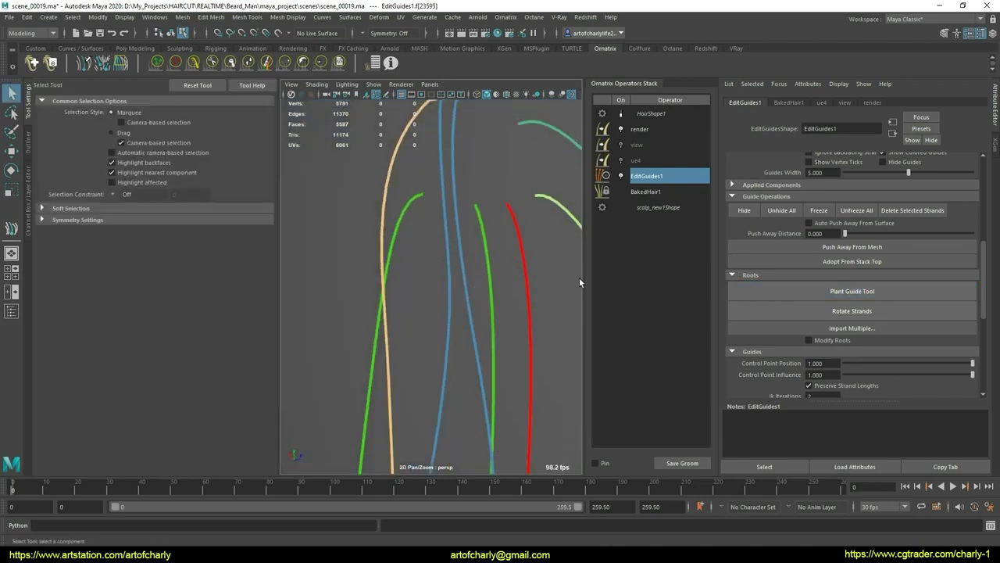
pyautogui.moveTo(986, 271); pyautogui.dragTo(987, 344)
pyautogui.click(864, 290)
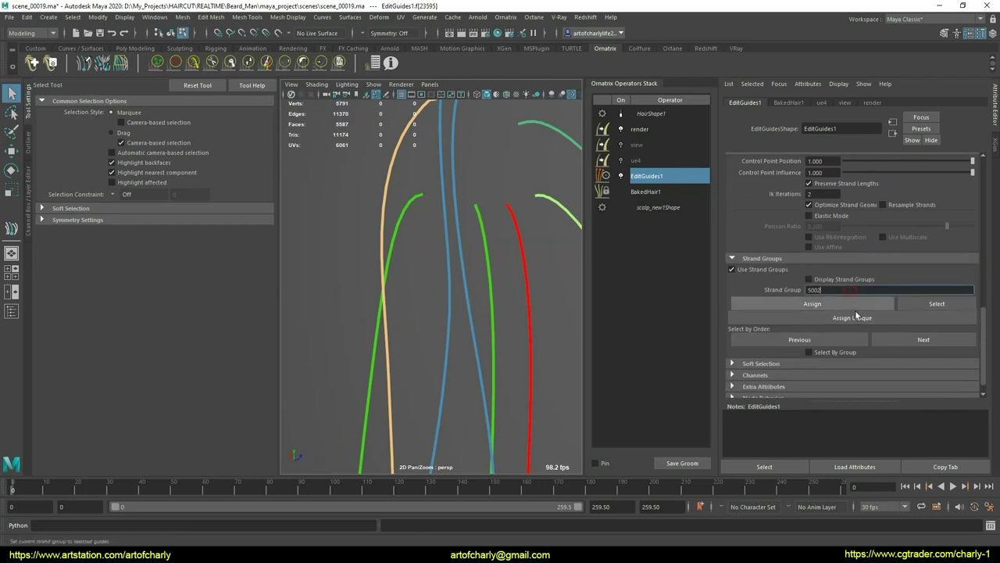
pyautogui.press('BackSpace')
pyautogui.write('3')
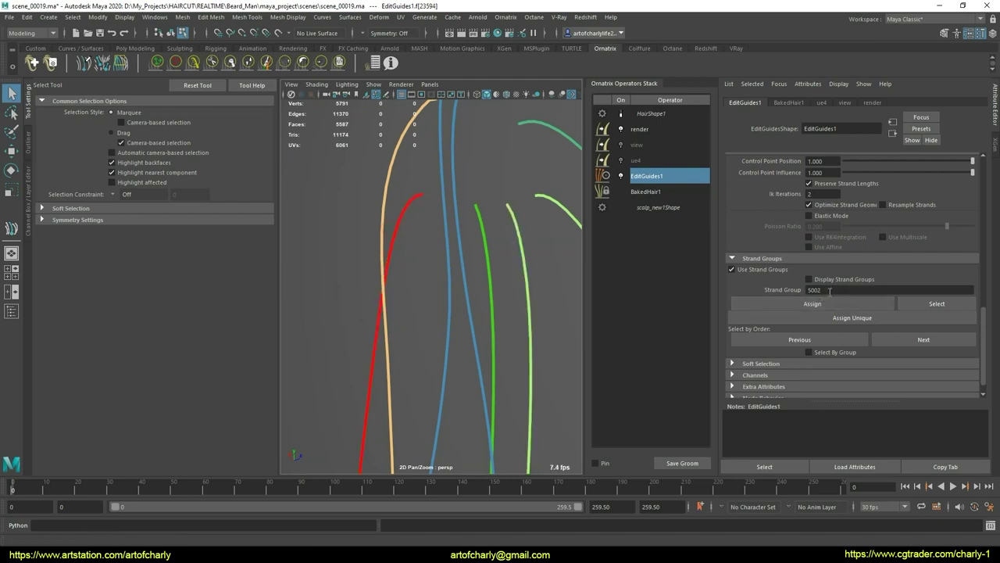
pyautogui.click(829, 290)
pyautogui.press('BackSpace')
pyautogui.write('3')
# Rotate the red guide's tip so it arches over to the right
pyautogui.press('f')
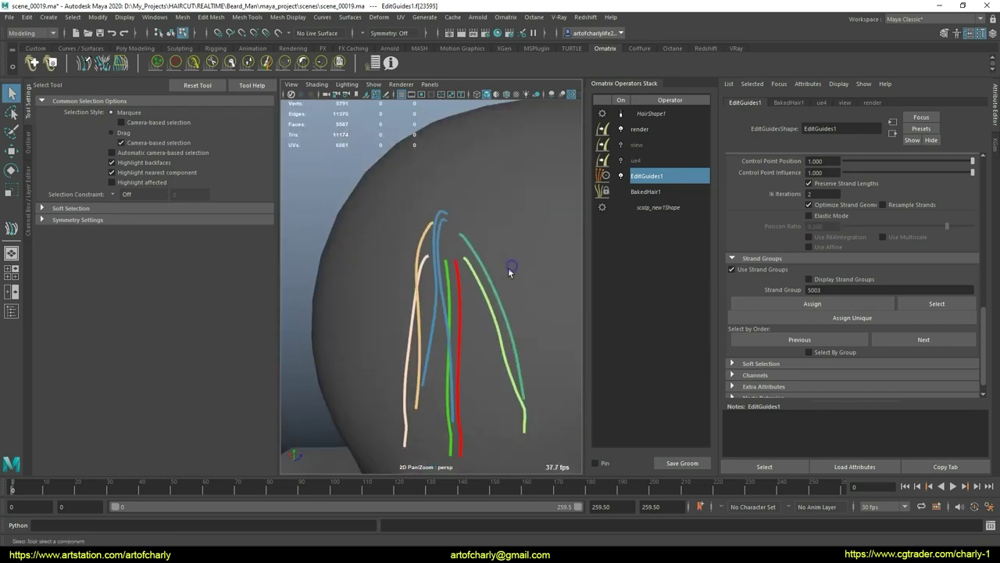
pyautogui.press('e')
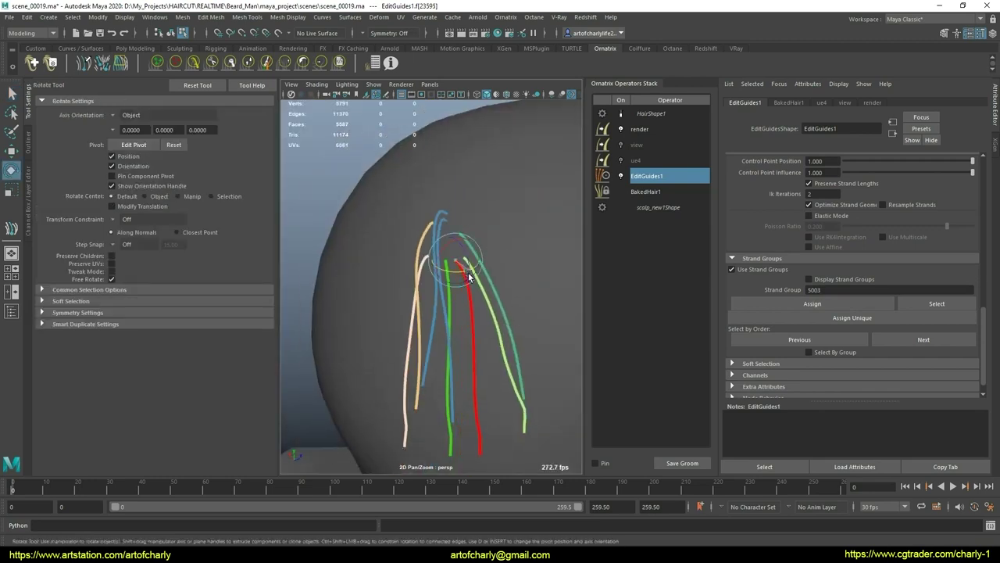
pyautogui.keyDown('alt'); pyautogui.moveTo(534, 354); pyautogui.dragTo(487, 258); pyautogui.keyUp('alt')
pyautogui.press('q')
pyautogui.moveTo(480, 326); pyautogui.dragTo(505, 357)
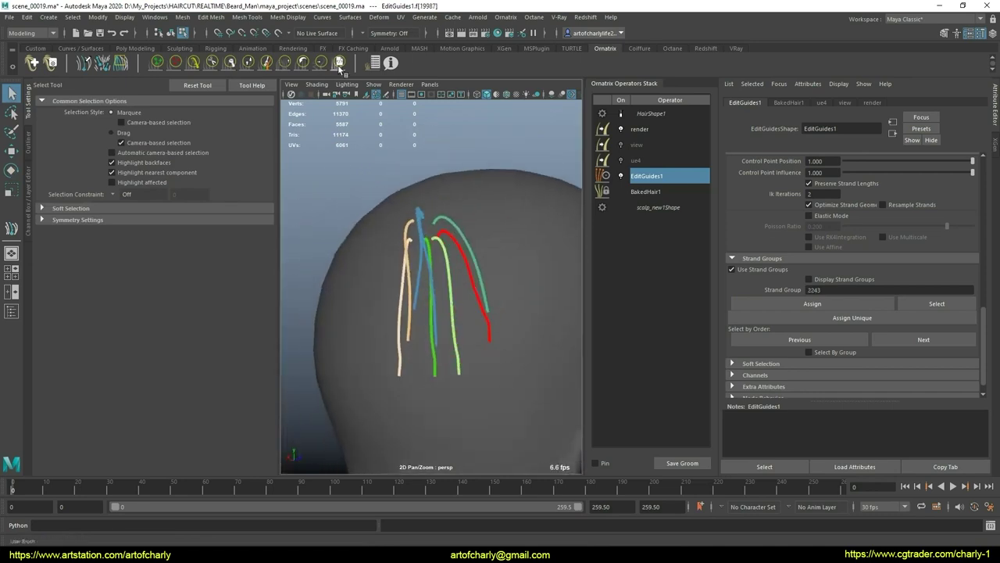
# Brush the guides with the smooth and comb brushes, limited to the selected guides
pyautogui.click(320, 62)
pyautogui.click(161, 399)
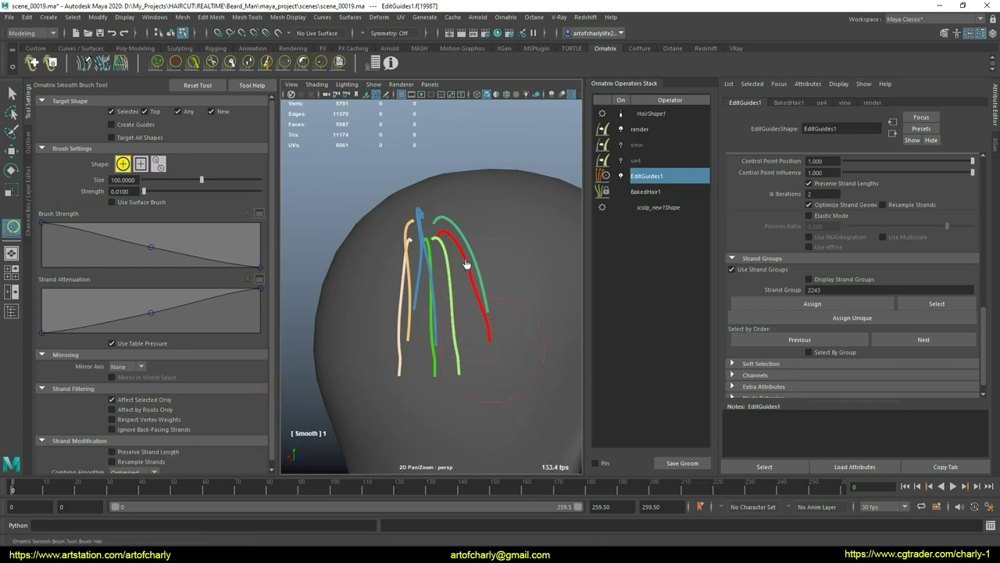
pyautogui.press('q')
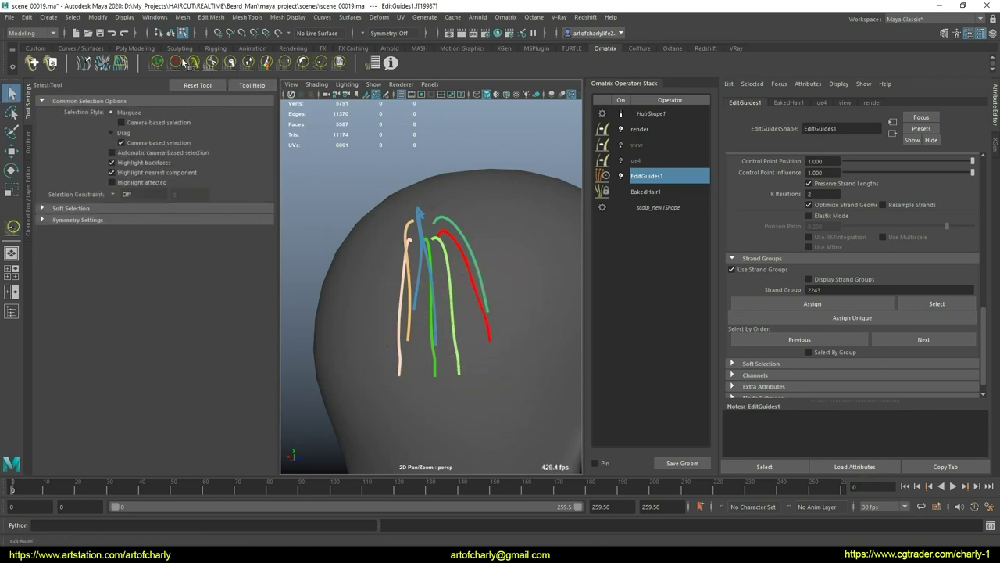
pyautogui.click(193, 62)
pyautogui.moveTo(402, 424)
pyautogui.keyDown('alt'); pyautogui.mouseDown()
pyautogui.moveTo(381, 316)
pyautogui.moveTo(469, 346)
pyautogui.moveTo(447, 335)
pyautogui.moveTo(414, 347)
pyautogui.moveTo(524, 318)
pyautogui.moveTo(536, 335)
pyautogui.moveTo(489, 331)
pyautogui.moveTo(465, 305)
pyautogui.moveTo(472, 292)
pyautogui.moveTo(518, 273)
pyautogui.mouseUp(); pyautogui.keyUp('alt')
pyautogui.press('q')
# Comb the guides upward into an arch over the head using the Local algorithm
pyautogui.press('y')
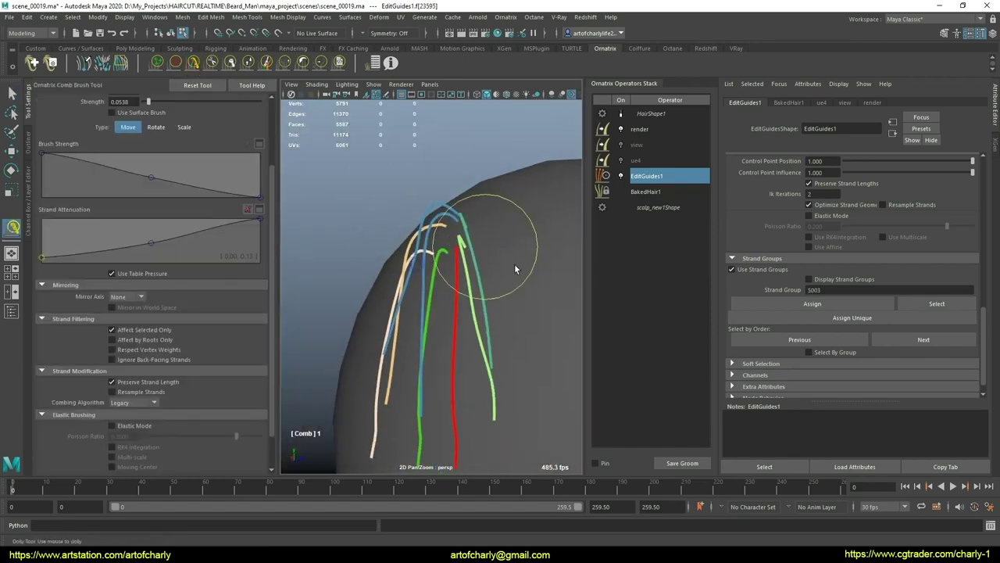
pyautogui.keyDown('alt'); pyautogui.moveTo(518, 272); pyautogui.dragTo(492, 288, button='right'); pyautogui.keyUp('alt')
pyautogui.moveTo(492, 287)
pyautogui.keyDown('alt'); pyautogui.mouseDown()
pyautogui.moveTo(499, 277)
pyautogui.moveTo(488, 275)
pyautogui.mouseUp(); pyautogui.keyUp('alt')
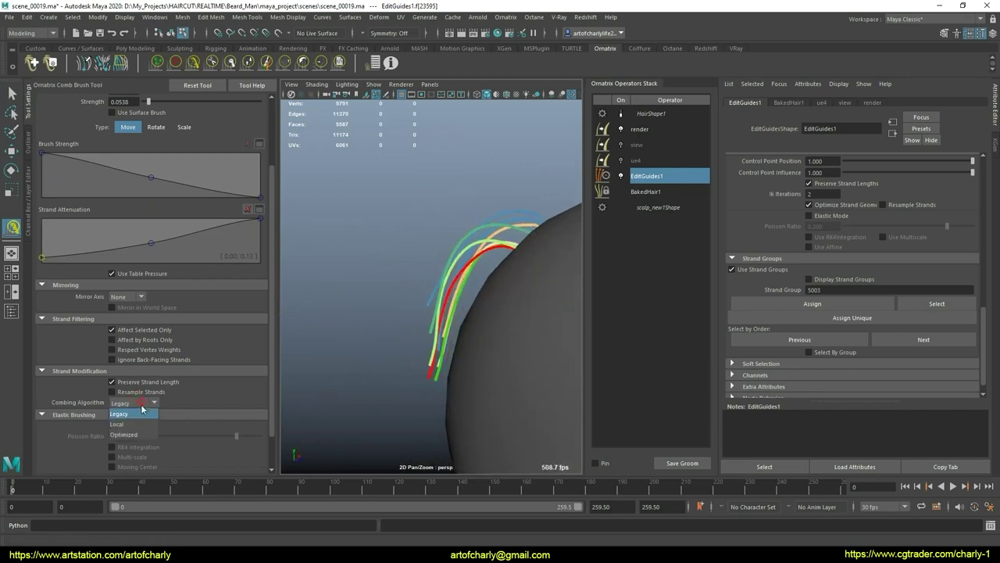
pyautogui.click(129, 423)
pyautogui.moveTo(496, 280); pyautogui.dragTo(494, 259)
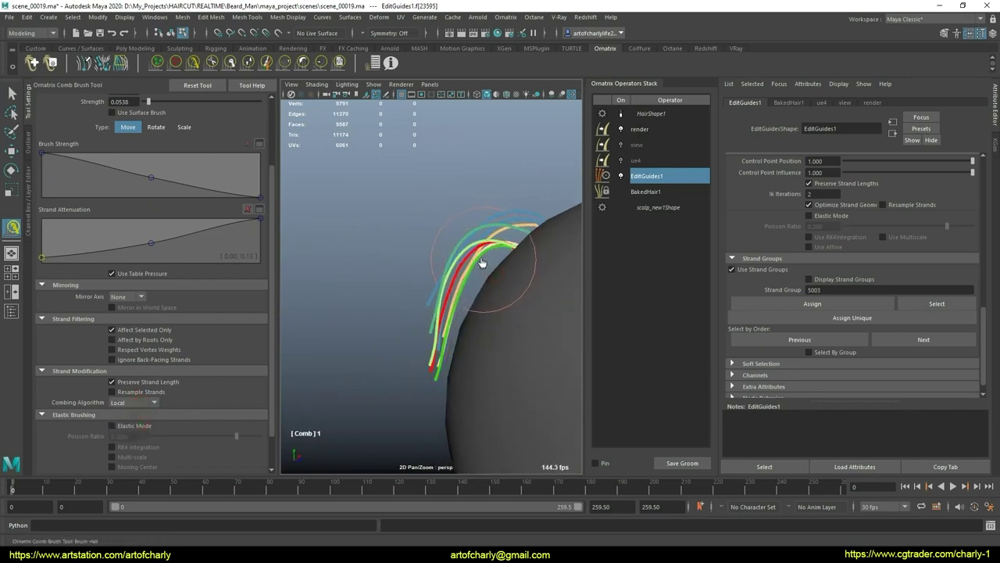
pyautogui.moveTo(416, 331)
pyautogui.keyDown('alt'); pyautogui.mouseDown()
pyautogui.moveTo(521, 328)
pyautogui.moveTo(330, 346)
pyautogui.moveTo(418, 283)
pyautogui.moveTo(496, 313)
pyautogui.moveTo(446, 317)
pyautogui.moveTo(462, 336)
pyautogui.mouseUp(); pyautogui.keyUp('alt')
pyautogui.press('q')
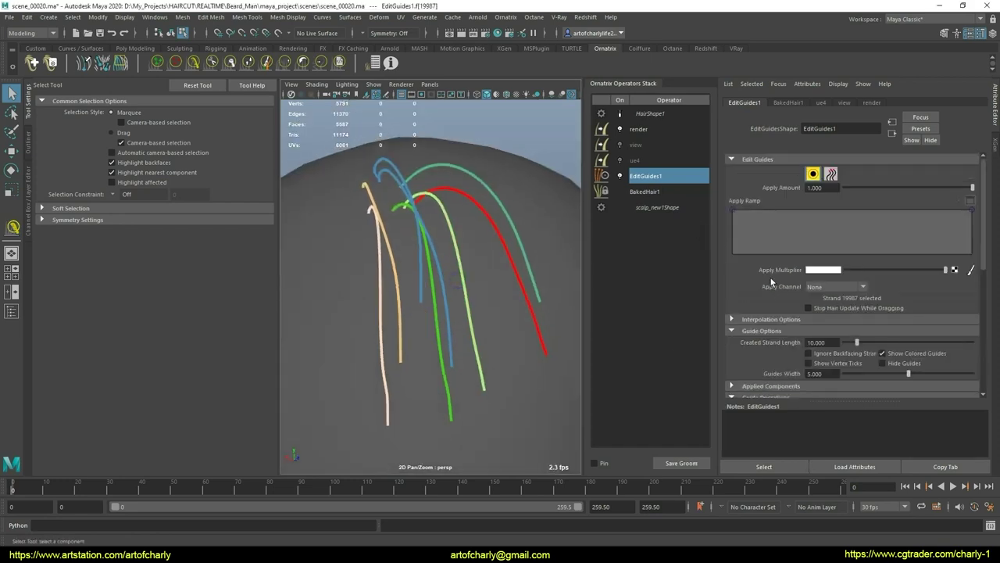
# Unhide every hidden guide group and orbit around the fully covered head
pyautogui.scroll(-2, 772, 293)
pyautogui.scroll(-2, 781, 305)
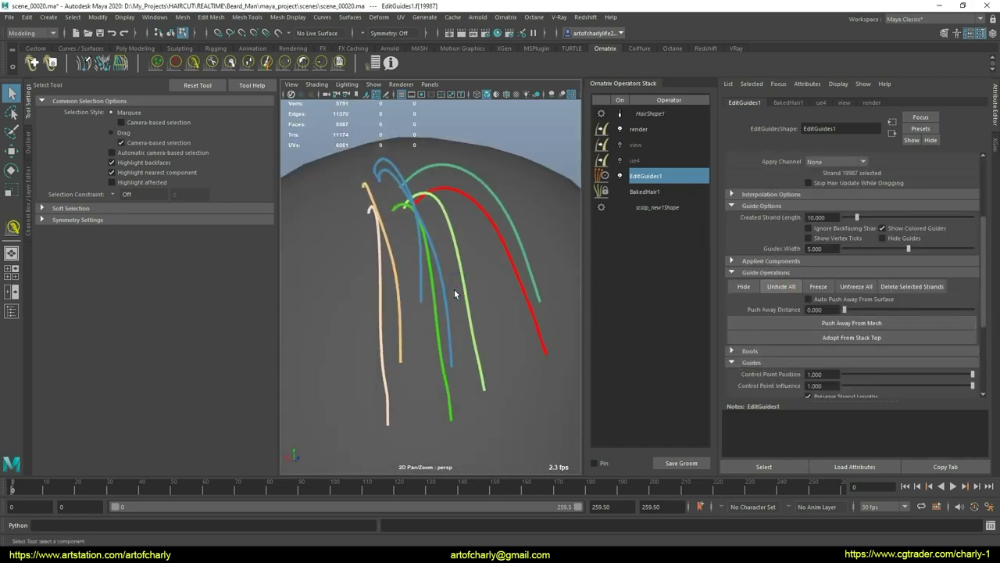
pyautogui.moveTo(453, 290)
pyautogui.keyDown('alt'); pyautogui.mouseDown()
pyautogui.moveTo(408, 264)
pyautogui.moveTo(437, 228)
pyautogui.moveTo(487, 246)
pyautogui.moveTo(446, 263)
pyautogui.moveTo(453, 270)
pyautogui.mouseUp(); pyautogui.keyUp('alt')
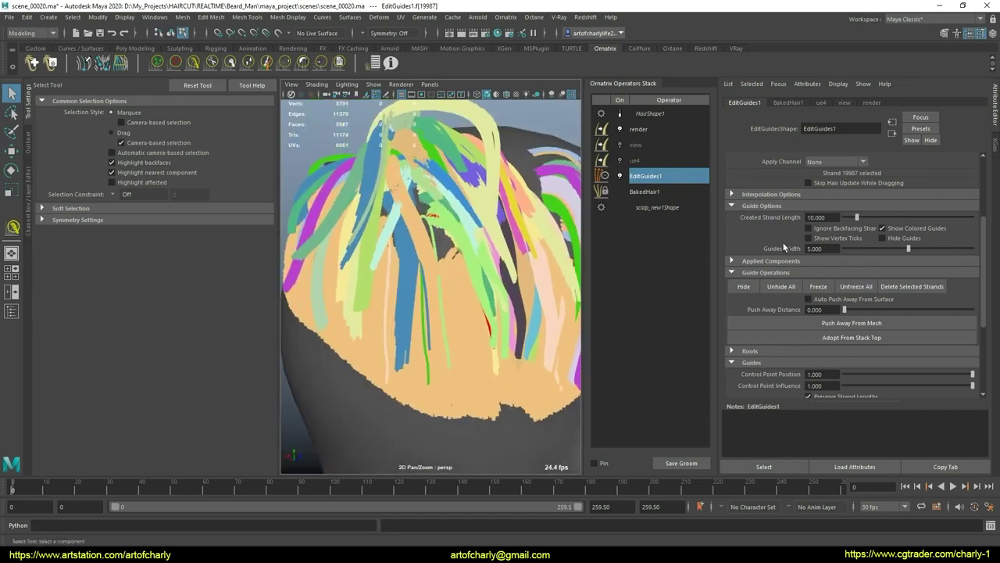
pyautogui.keyDown('alt'); pyautogui.moveTo(430, 233); pyautogui.dragTo(439, 242); pyautogui.keyUp('alt')
# Select the guides on the back of the head
pyautogui.scroll(-1, 754, 239)
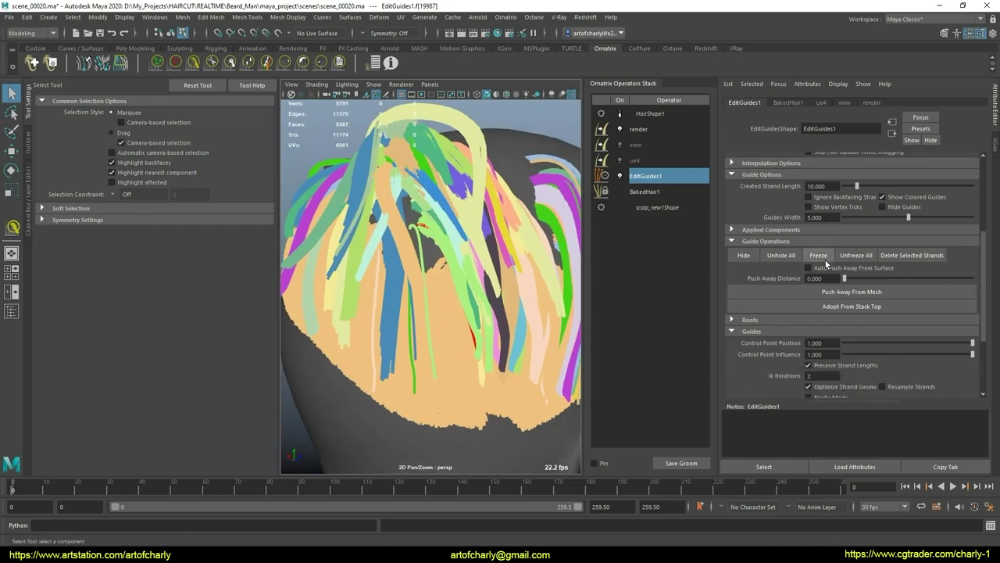
pyautogui.scroll(-1, 781, 247)
pyautogui.scroll(-3, 810, 251)
pyautogui.scroll(2, 822, 258)
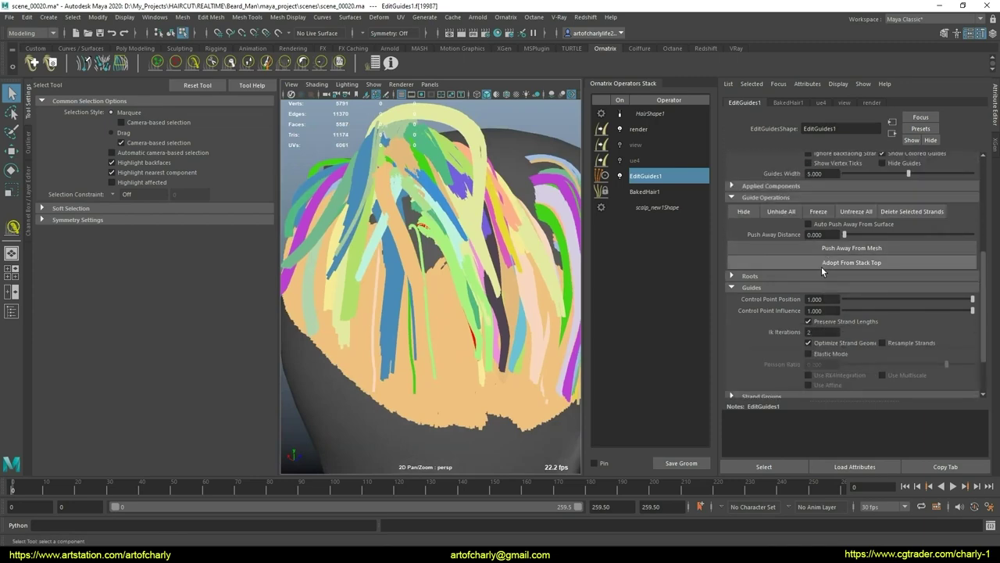
pyautogui.scroll(2, 819, 248)
pyautogui.scroll(2, 816, 238)
pyautogui.scroll(2, 813, 227)
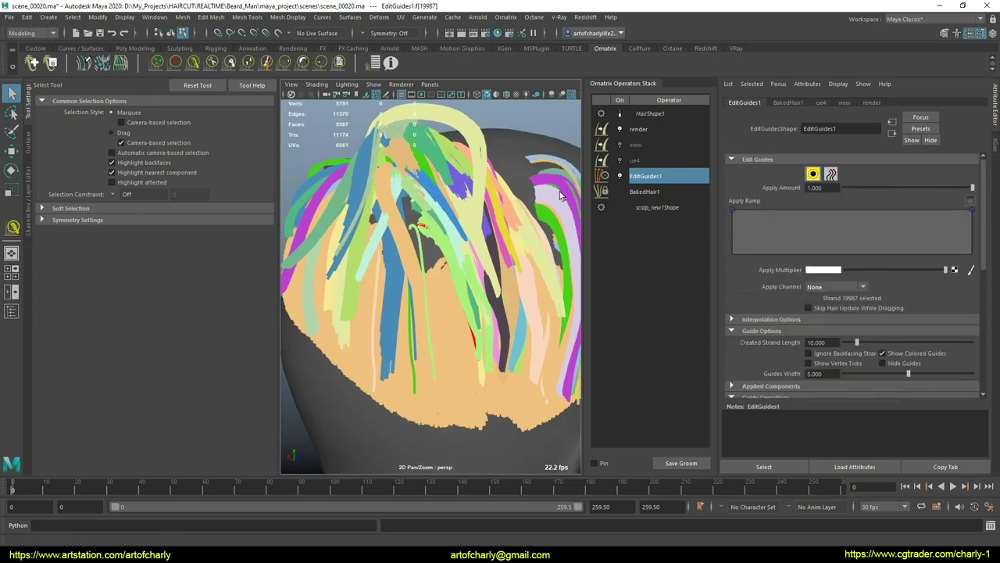
pyautogui.moveTo(400, 214)
pyautogui.keyDown('alt'); pyautogui.mouseDown()
pyautogui.moveTo(478, 212)
pyautogui.moveTo(462, 242)
pyautogui.mouseUp(); pyautogui.keyUp('alt')
pyautogui.scroll(2, 446, 266)
pyautogui.scroll(3, 434, 285)
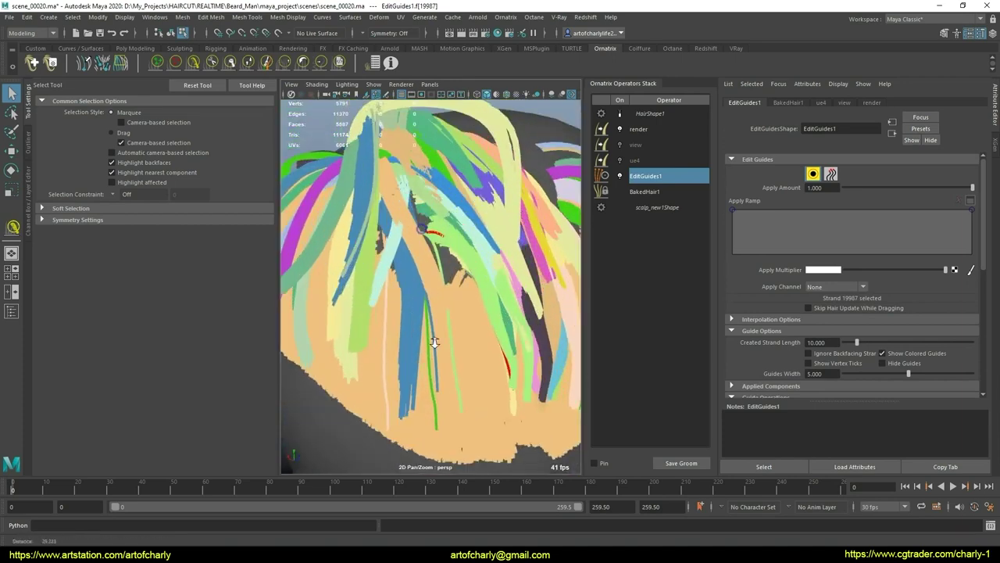
pyautogui.scroll(3, 429, 300)
pyautogui.scroll(-2, 427, 301)
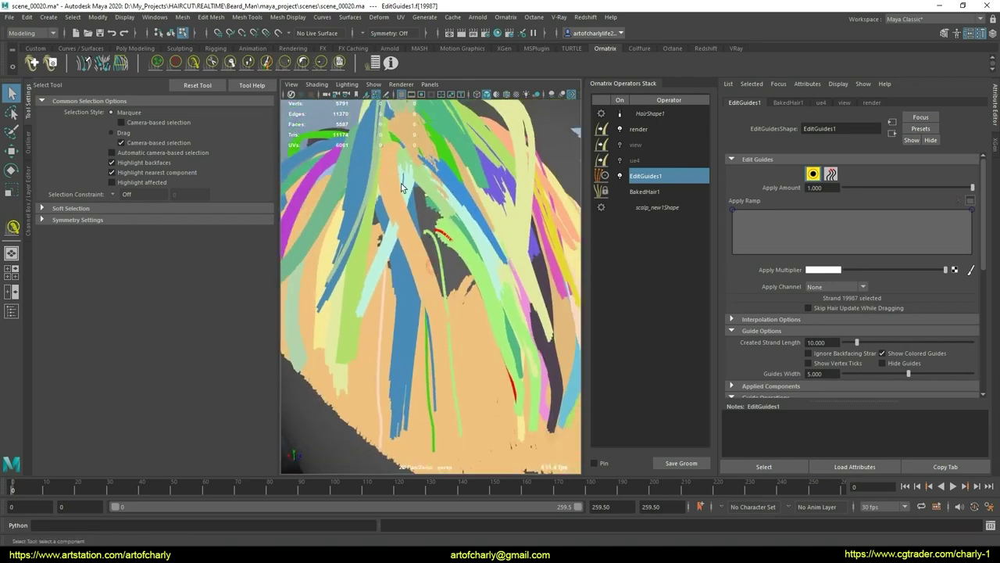
pyautogui.click(473, 313)
# Turn on Select By Group under Strand Groups and hide the selected guide group
pyautogui.scroll(-3, 830, 322)
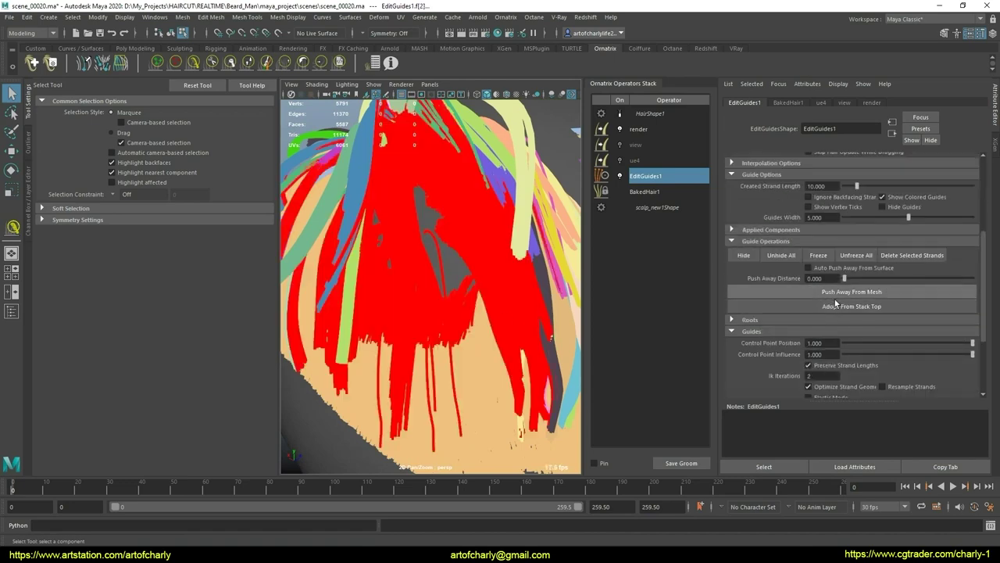
pyautogui.scroll(-2, 830, 323)
pyautogui.click(775, 332)
pyautogui.scroll(-2, 823, 309)
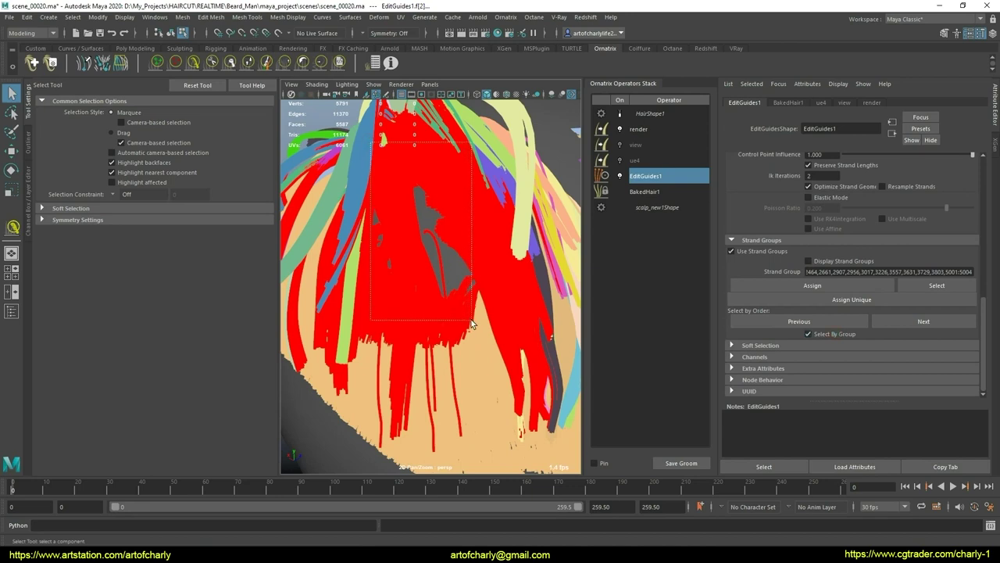
pyautogui.scroll(2, 471, 323)
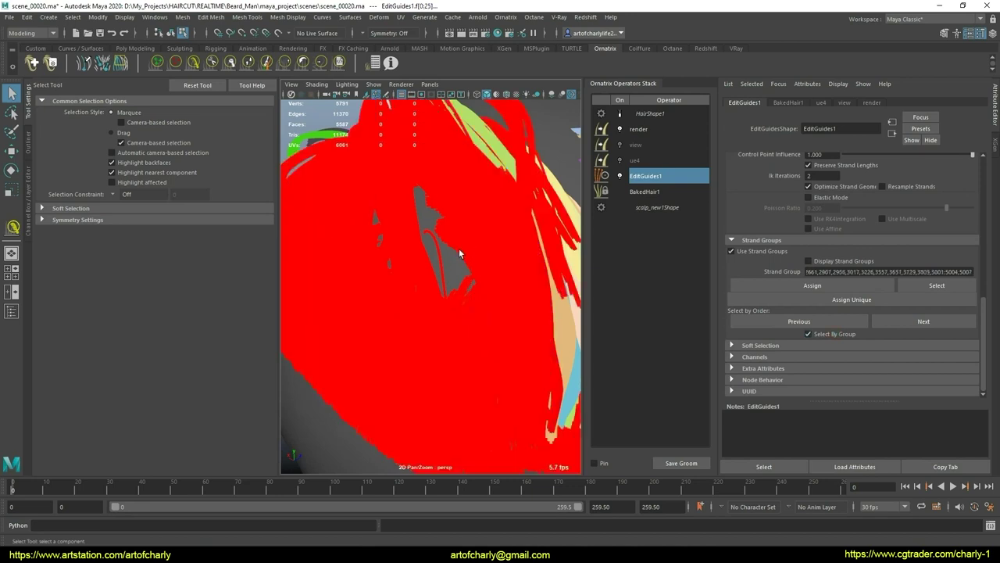
pyautogui.scroll(-5, 460, 254)
pyautogui.scroll(2, 464, 260)
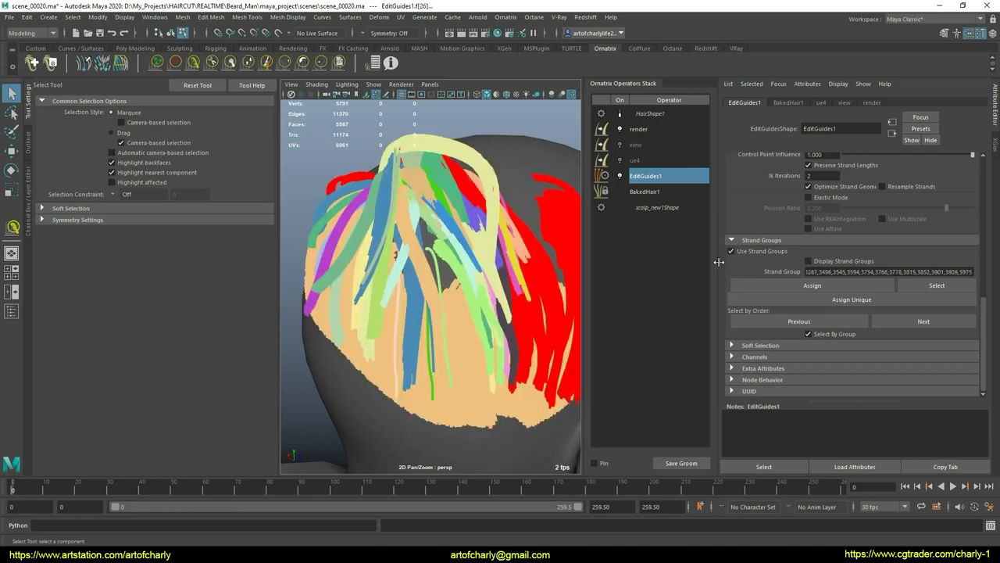
pyautogui.scroll(3, 830, 213)
pyautogui.scroll(4, 843, 251)
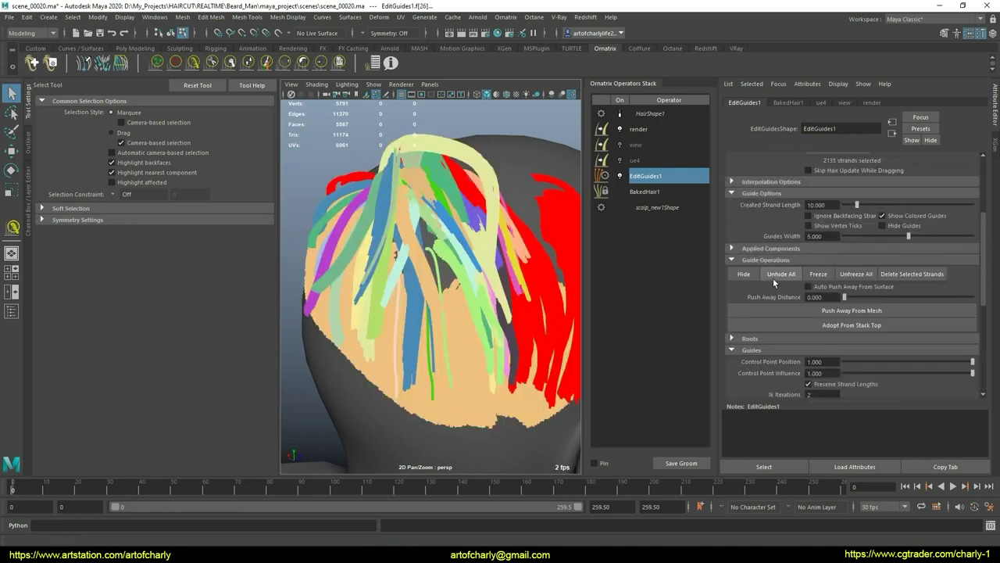
pyautogui.click(464, 296)
# Select the EditGuides1 operator and switch to guide component selection
pyautogui.keyDown('alt'); pyautogui.moveTo(461, 300); pyautogui.dragTo(455, 237); pyautogui.keyUp('alt')
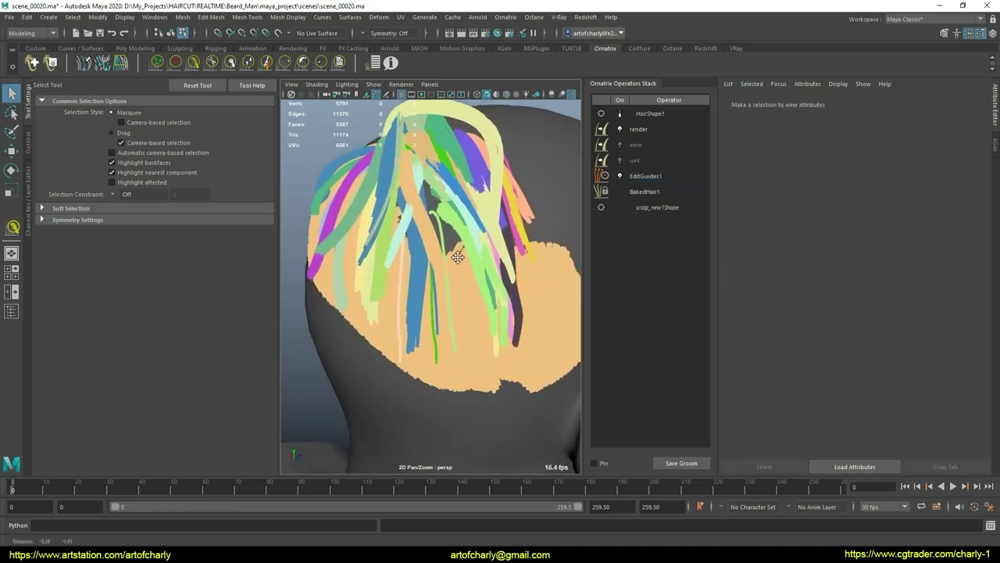
pyautogui.keyDown('alt'); pyautogui.moveTo(449, 408); pyautogui.dragTo(451, 407); pyautogui.keyUp('alt')
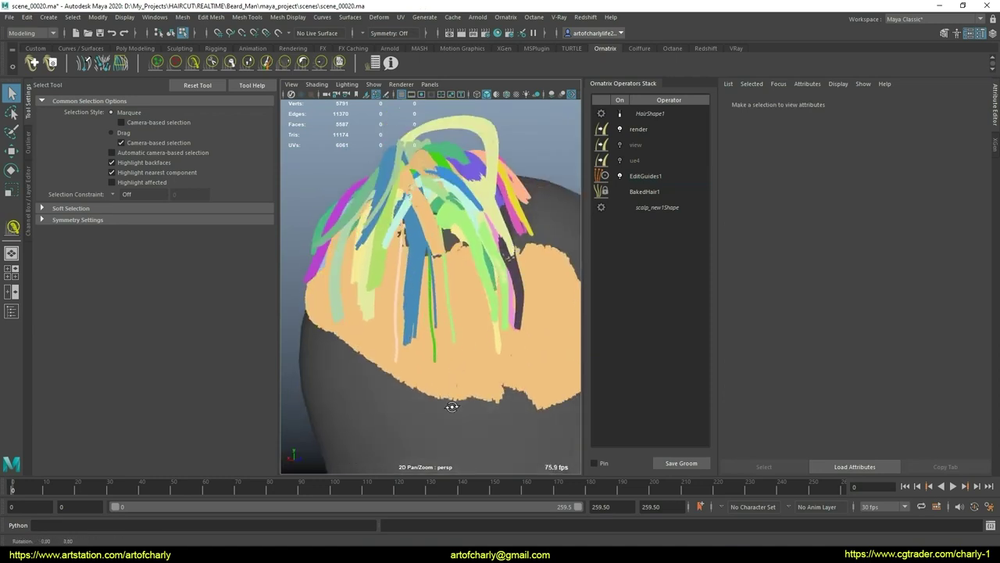
pyautogui.moveTo(452, 407)
pyautogui.keyDown('alt'); pyautogui.mouseDown(button='right')
pyautogui.moveTo(462, 313)
pyautogui.moveTo(469, 350)
pyautogui.moveTo(471, 328)
pyautogui.mouseUp(button='right'); pyautogui.keyUp('alt')
pyautogui.click(658, 181)
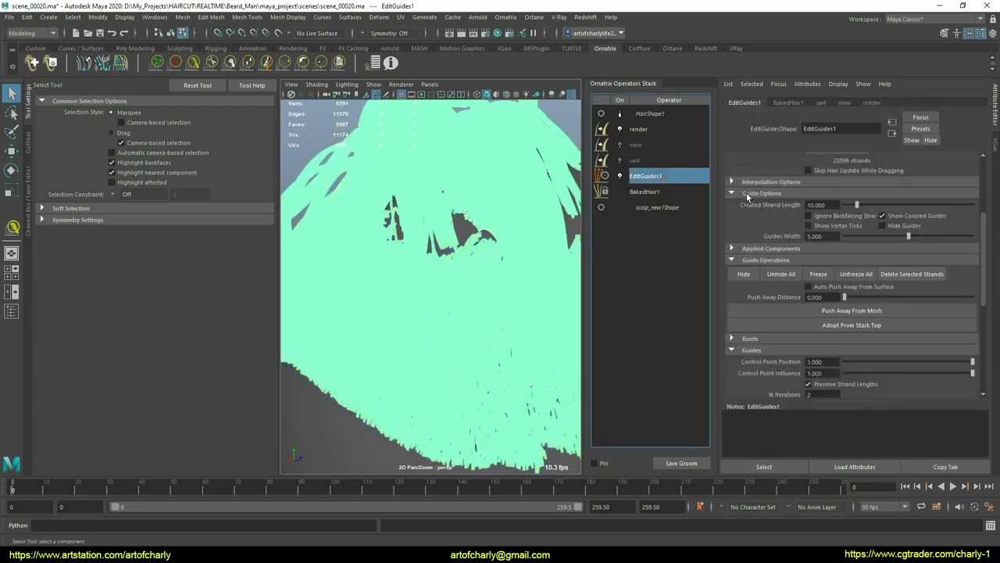
pyautogui.scroll(-5, 824, 296)
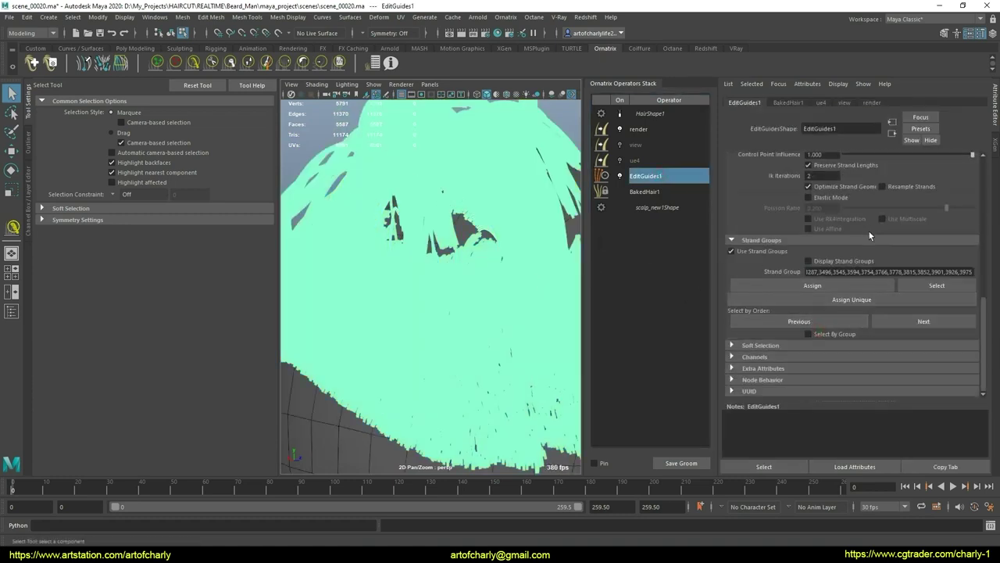
pyautogui.scroll(5, 986, 312)
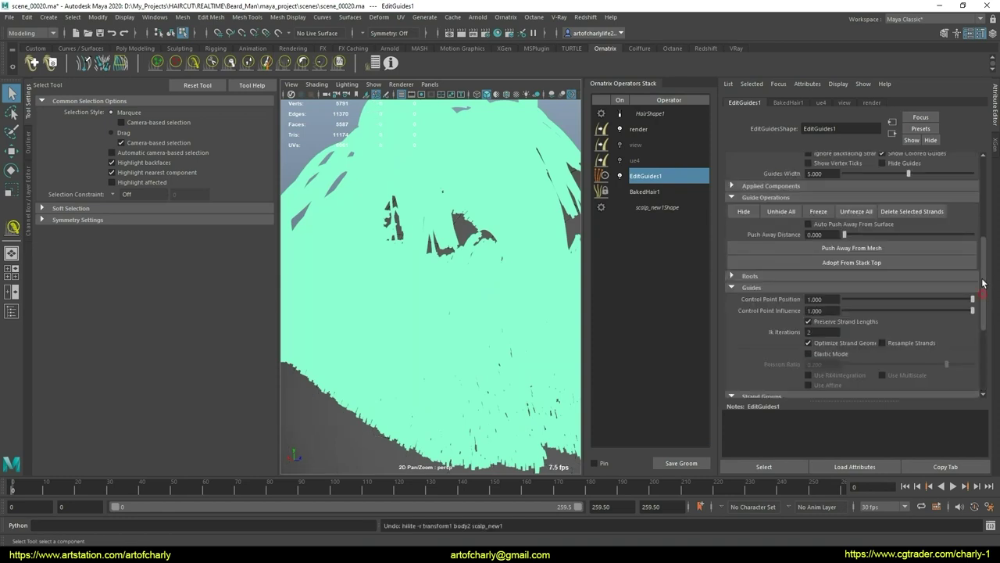
pyautogui.scroll(6, 983, 283)
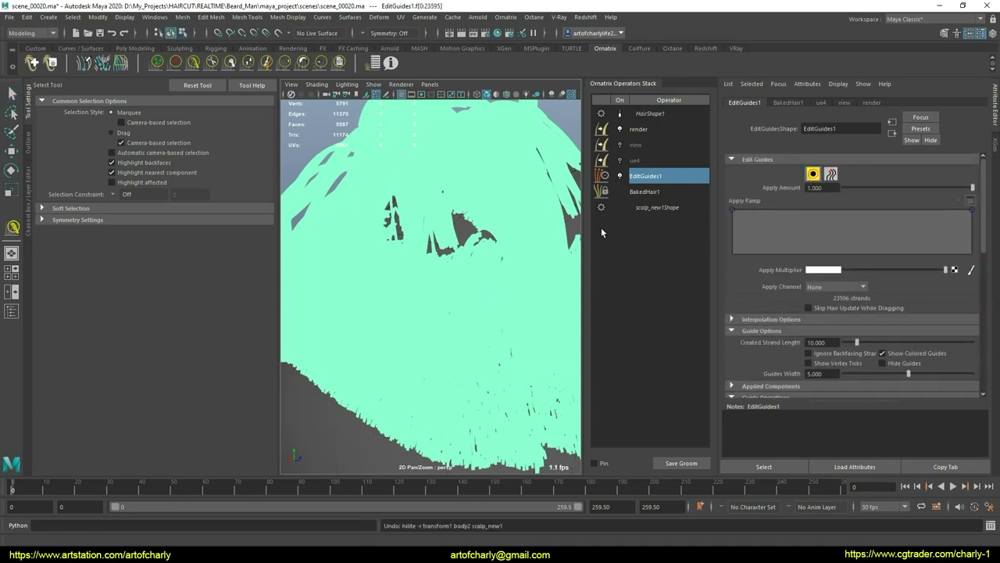
pyautogui.press('F8')
# Pick the back-of-head guides, hide them, and clear the selection
pyautogui.keyDown('alt'); pyautogui.moveTo(462, 243); pyautogui.dragTo(447, 254, button='right'); pyautogui.keyUp('alt')
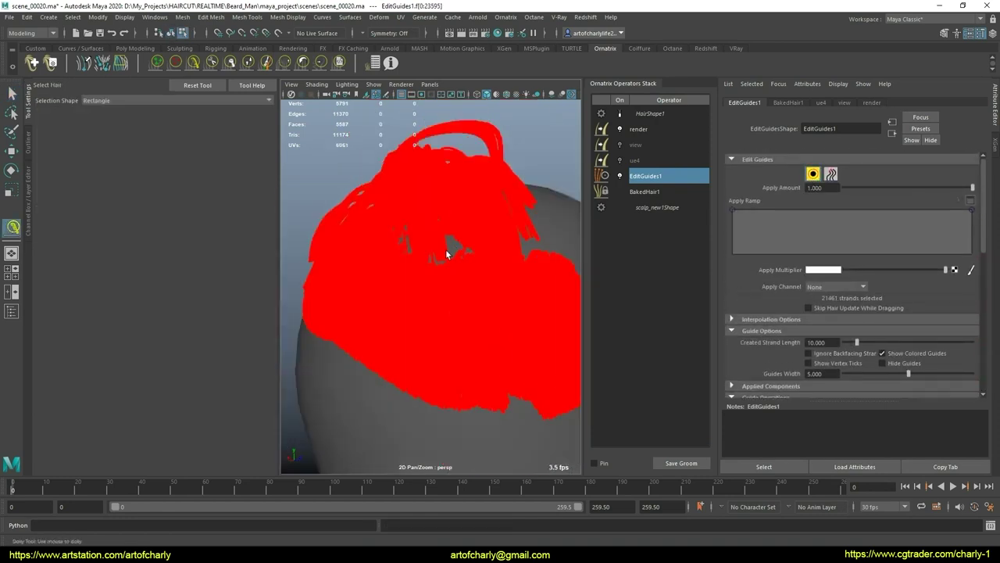
pyautogui.click(474, 299)
pyautogui.keyDown('alt'); pyautogui.moveTo(474, 298); pyautogui.dragTo(685, 293); pyautogui.keyUp('alt')
pyautogui.scroll(-8, 850, 299)
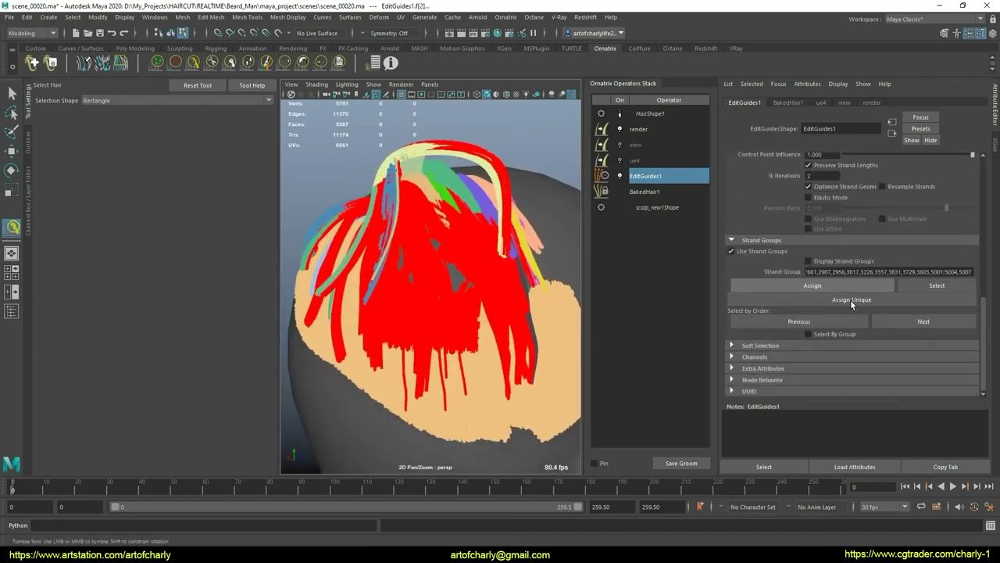
pyautogui.scroll(3, 426, 289)
pyautogui.keyDown('alt'); pyautogui.moveTo(426, 289); pyautogui.dragTo(481, 301, button='middle'); pyautogui.keyUp('alt')
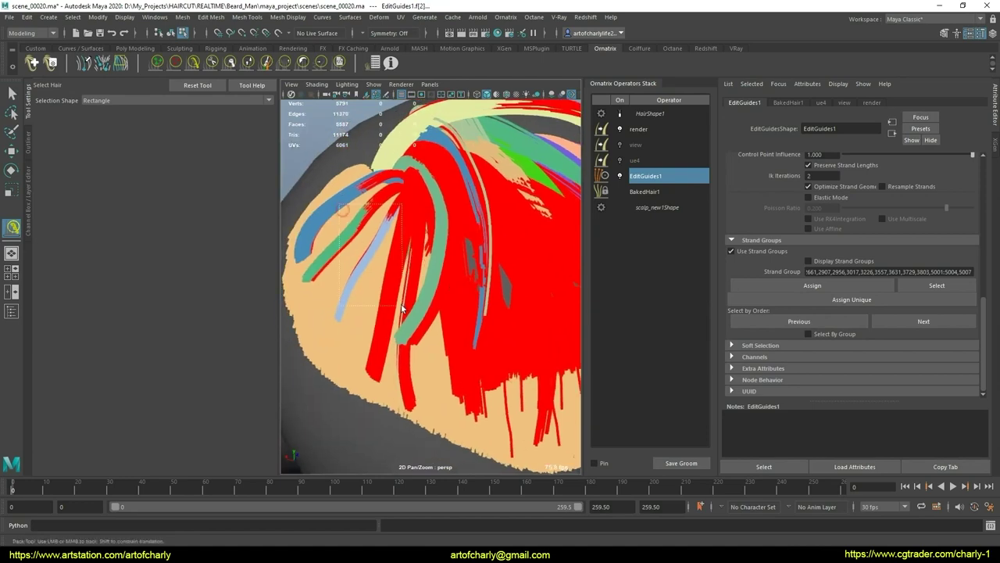
pyautogui.click(403, 309)
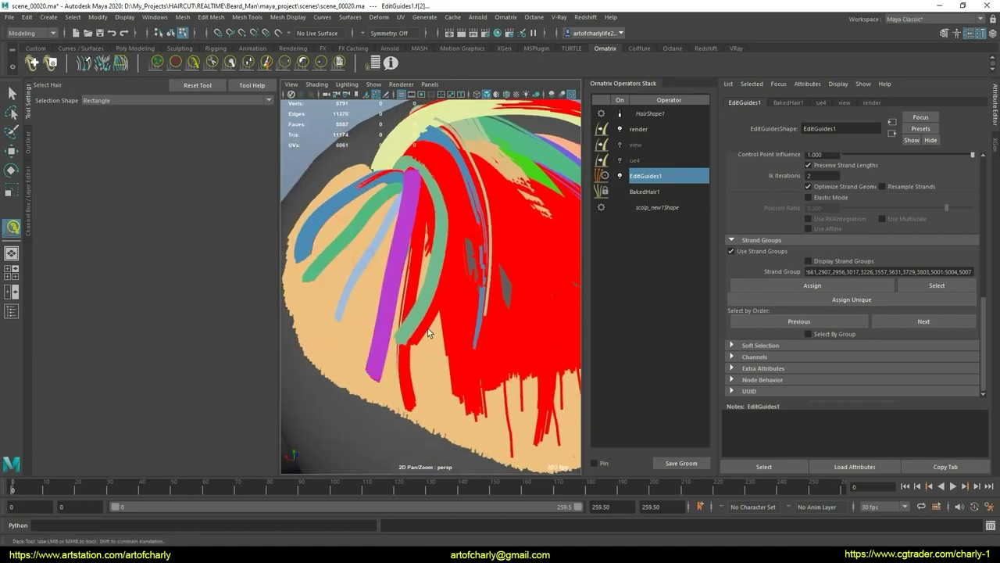
pyautogui.moveTo(451, 297)
pyautogui.keyDown('alt'); pyautogui.mouseDown()
pyautogui.moveTo(462, 273)
pyautogui.moveTo(446, 236)
pyautogui.moveTo(433, 264)
pyautogui.moveTo(458, 226)
pyautogui.moveTo(461, 250)
pyautogui.moveTo(463, 237)
pyautogui.mouseUp(); pyautogui.keyUp('alt')
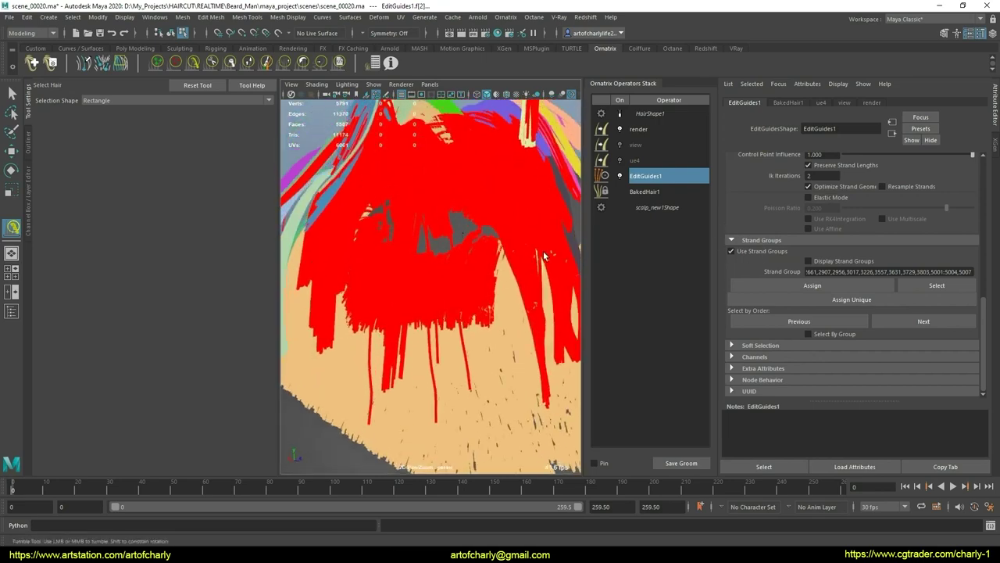
pyautogui.scroll(4, 828, 248)
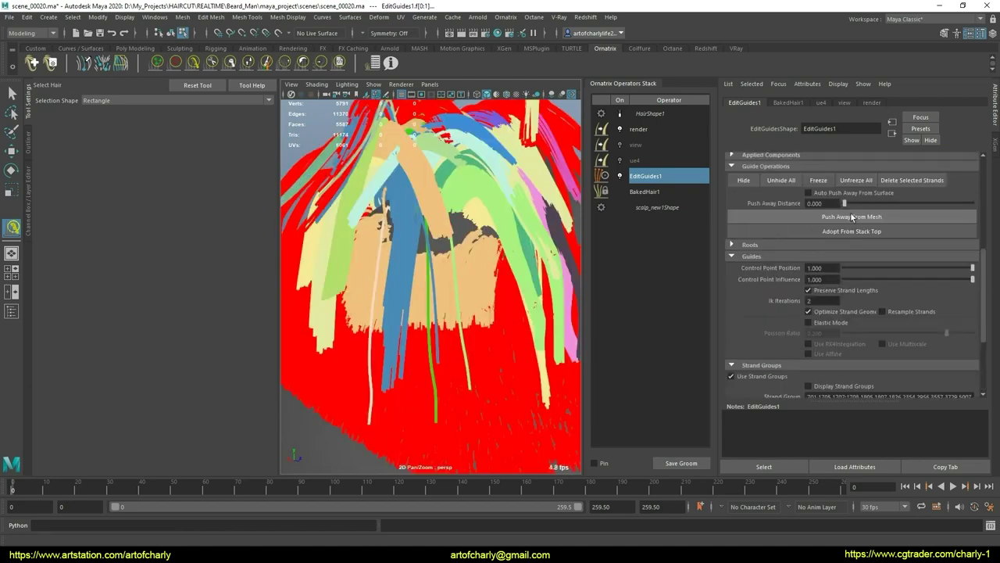
pyautogui.scroll(3, 752, 186)
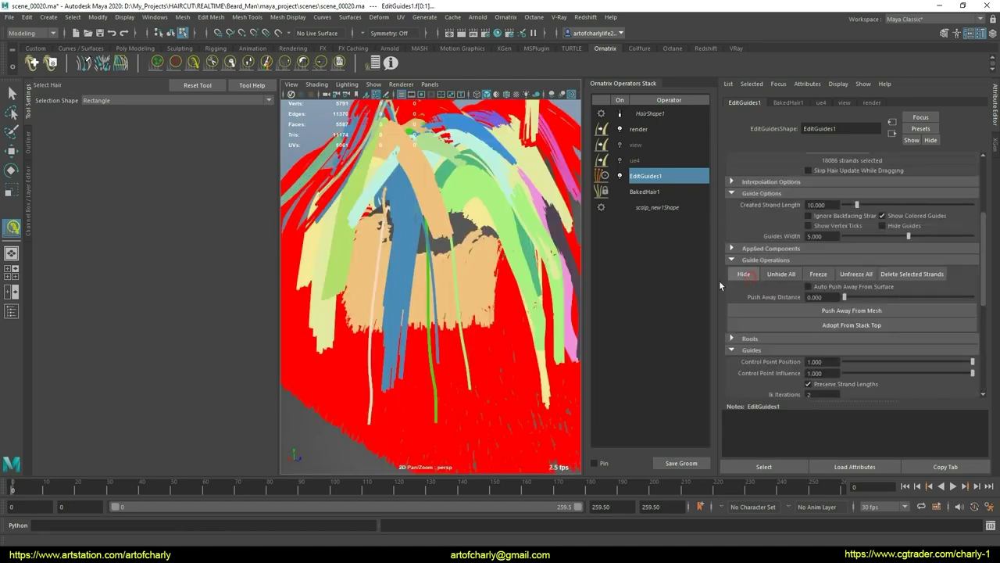
pyautogui.click(544, 289)
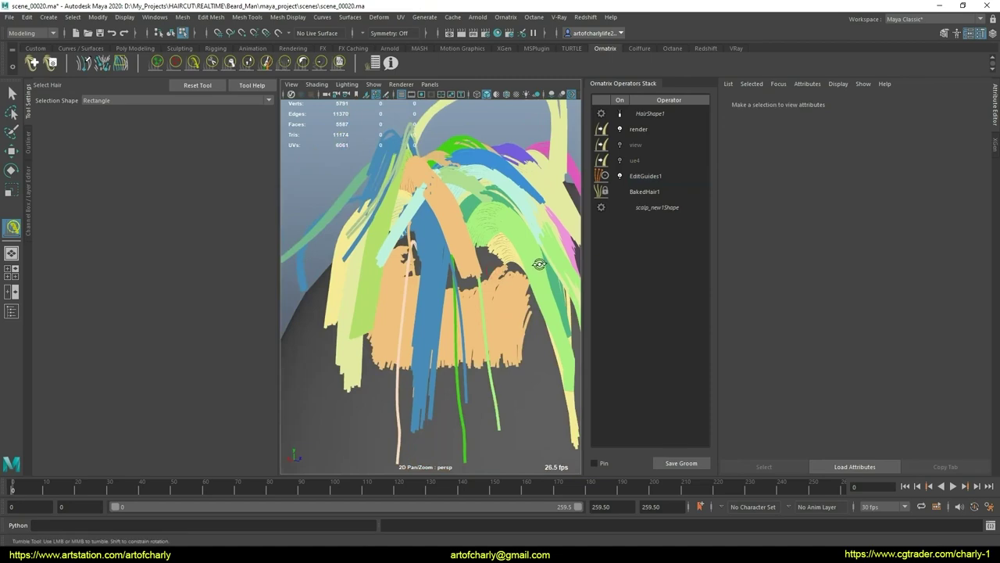
# Make EditGuides1 active and enter Edit Guides mode
pyautogui.keyDown('alt'); pyautogui.moveTo(539, 264); pyautogui.dragTo(541, 283); pyautogui.keyUp('alt')
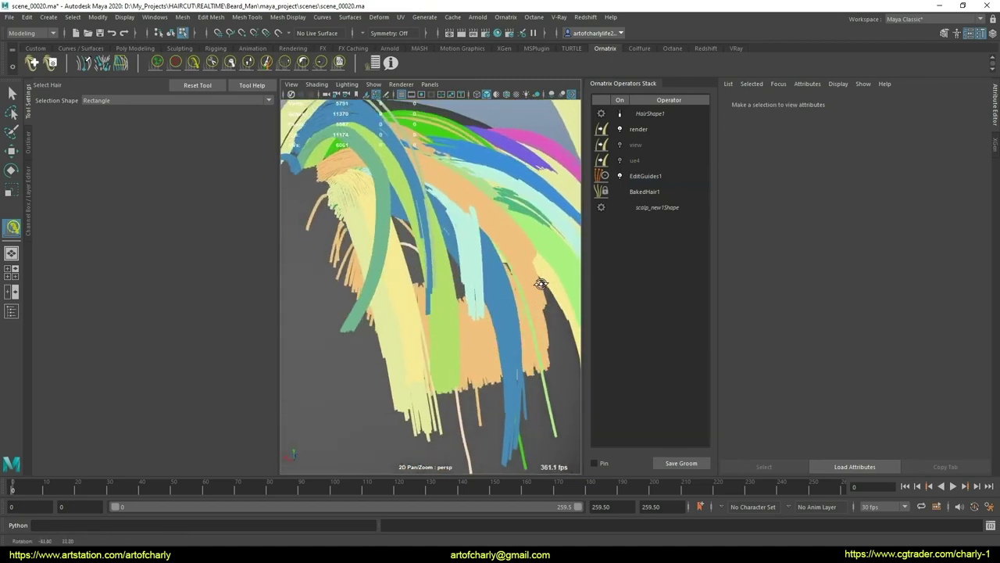
pyautogui.keyDown('alt'); pyautogui.moveTo(541, 283); pyautogui.dragTo(488, 293, button='right'); pyautogui.keyUp('alt')
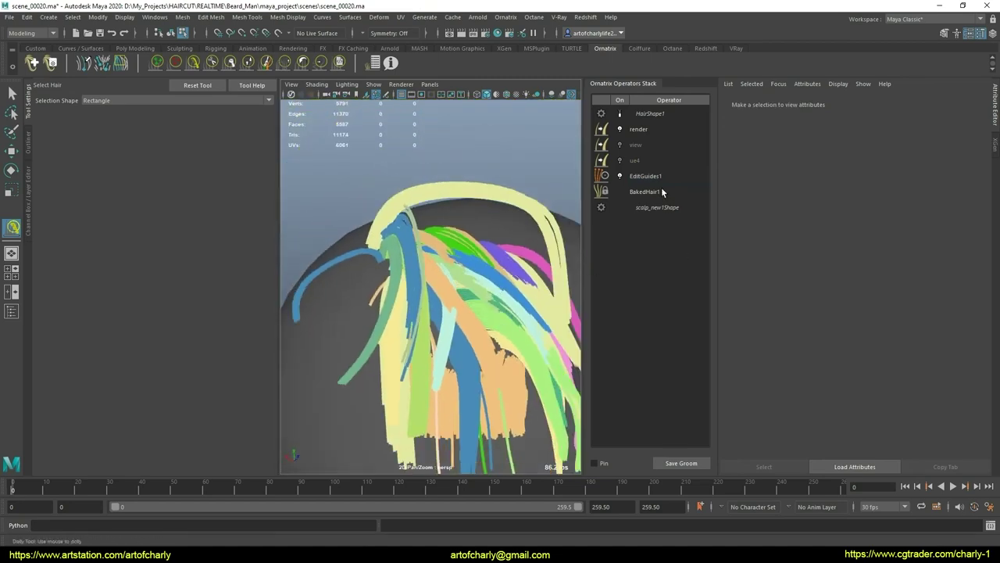
pyautogui.click(662, 191)
pyautogui.click(645, 176)
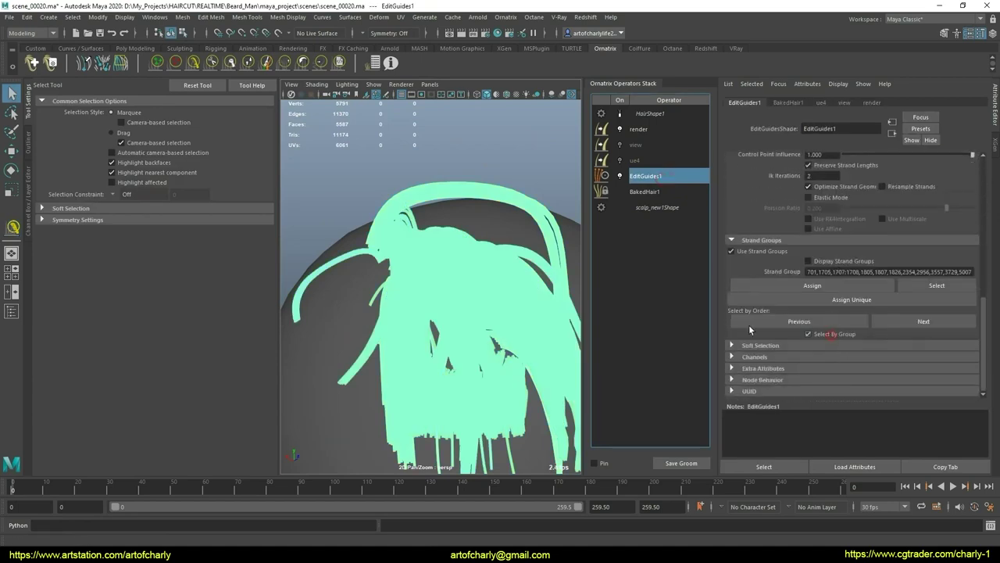
pyautogui.click(425, 231)
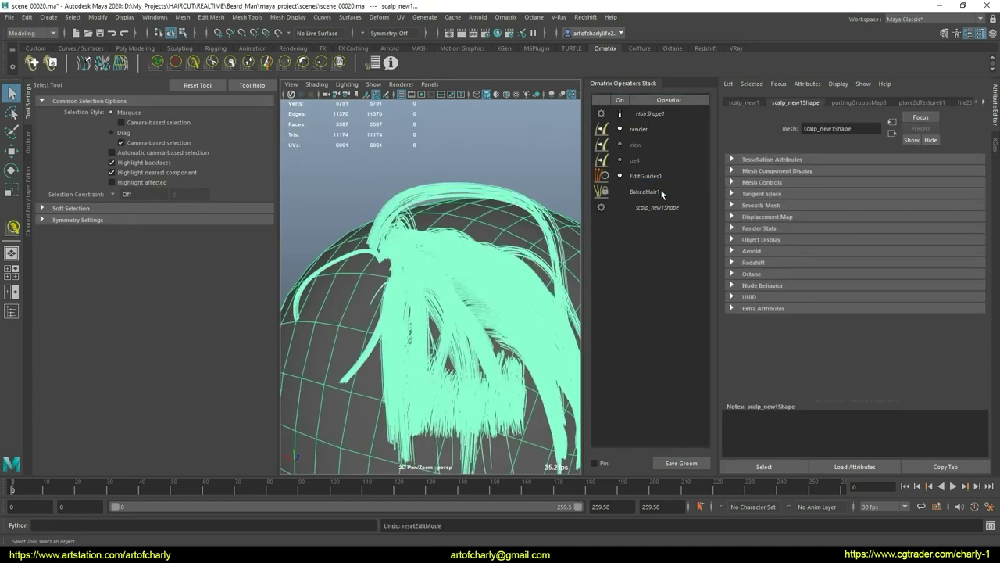
pyautogui.click(648, 176)
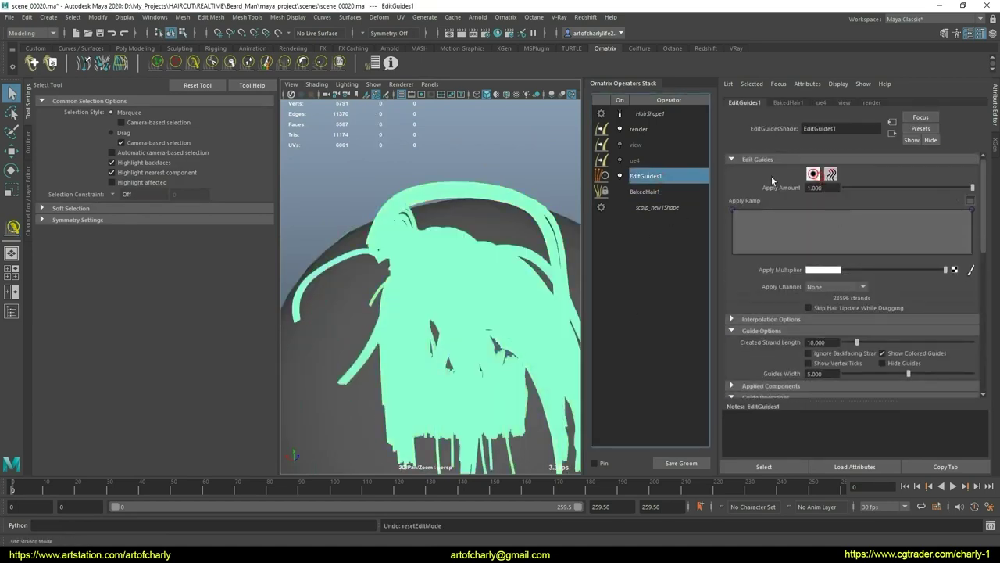
pyautogui.click(814, 174)
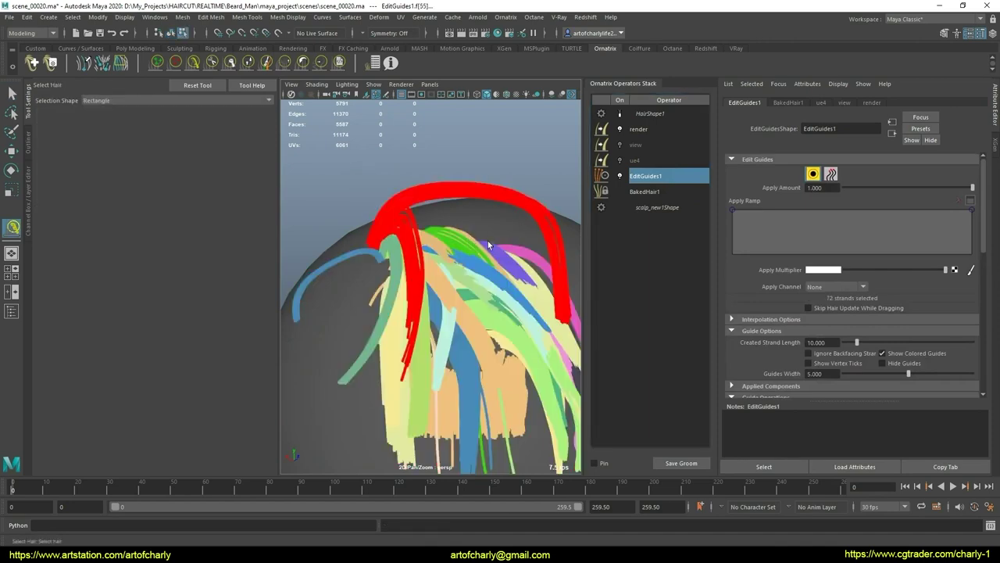
# Pick the long arching crown guides, hide them, and clear the selection
pyautogui.keyDown('alt'); pyautogui.moveTo(489, 244); pyautogui.dragTo(451, 210); pyautogui.keyUp('alt')
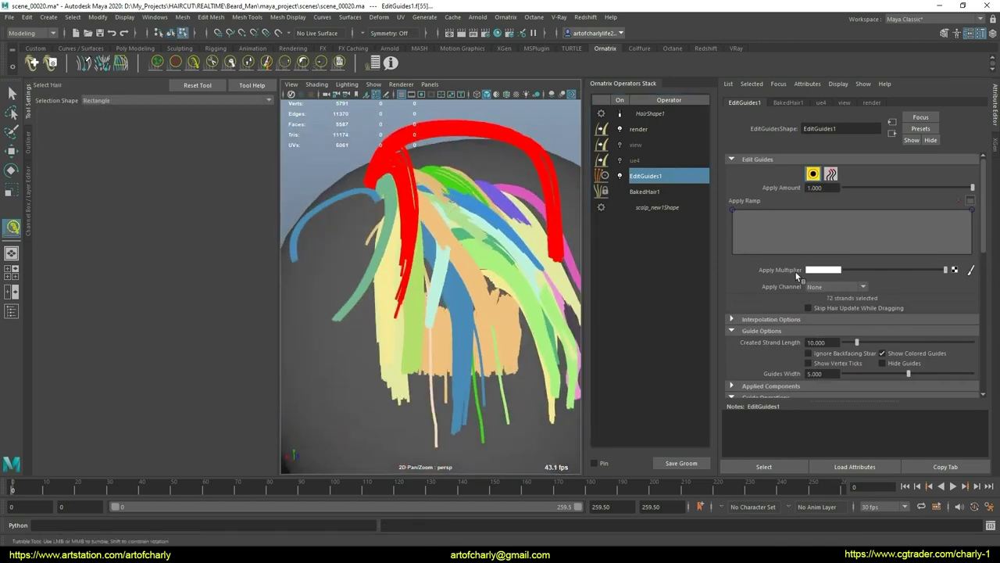
pyautogui.scroll(-4, 797, 275)
pyautogui.scroll(-3, 791, 304)
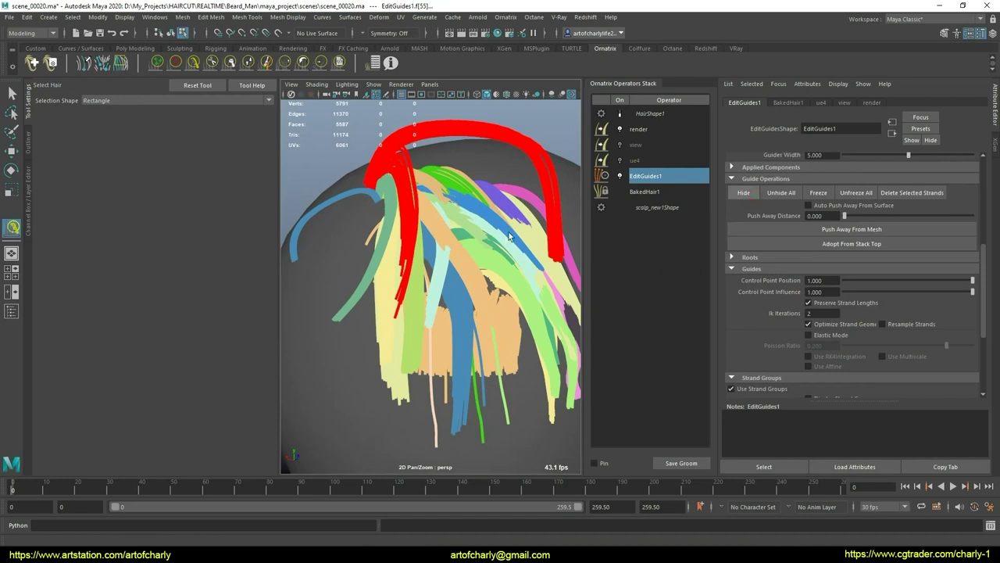
pyautogui.hotkey('ctrl', 'z')
pyautogui.click(353, 199)
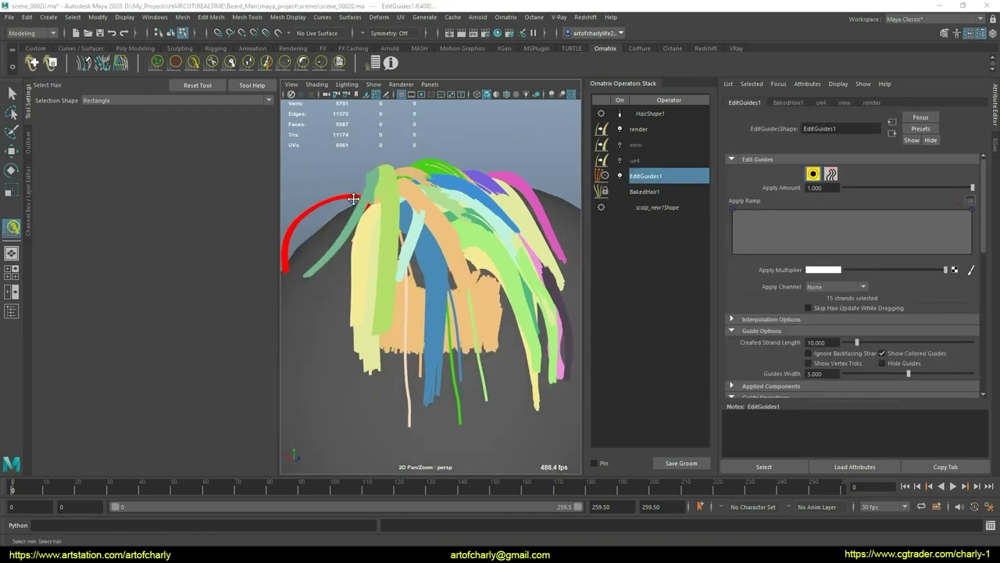
pyautogui.moveTo(353, 198)
pyautogui.keyDown('alt'); pyautogui.mouseDown()
pyautogui.moveTo(390, 250)
pyautogui.moveTo(442, 283)
pyautogui.moveTo(457, 254)
pyautogui.mouseUp(); pyautogui.keyUp('alt')
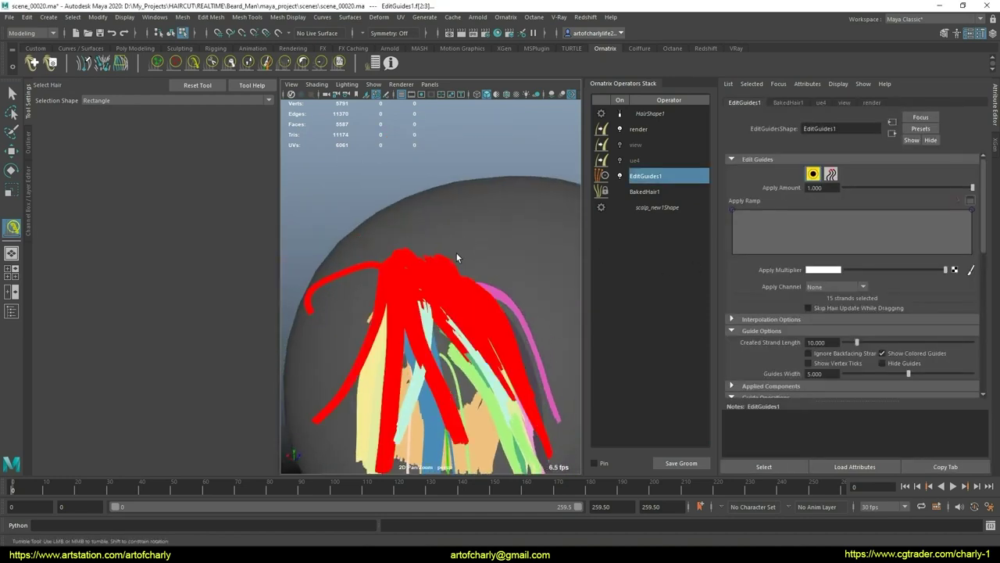
pyautogui.scroll(-5, 806, 258)
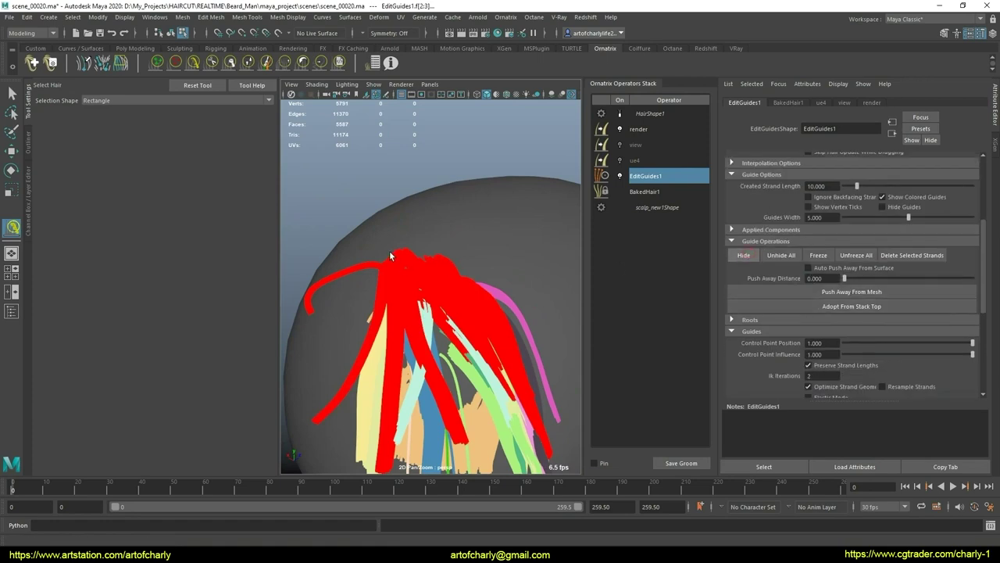
pyautogui.click(465, 292)
pyautogui.moveTo(417, 259)
pyautogui.keyDown('alt'); pyautogui.mouseDown()
pyautogui.moveTo(440, 184)
pyautogui.moveTo(397, 175)
pyautogui.moveTo(357, 245)
pyautogui.moveTo(339, 197)
pyautogui.moveTo(346, 281)
pyautogui.mouseUp(); pyautogui.keyUp('alt')
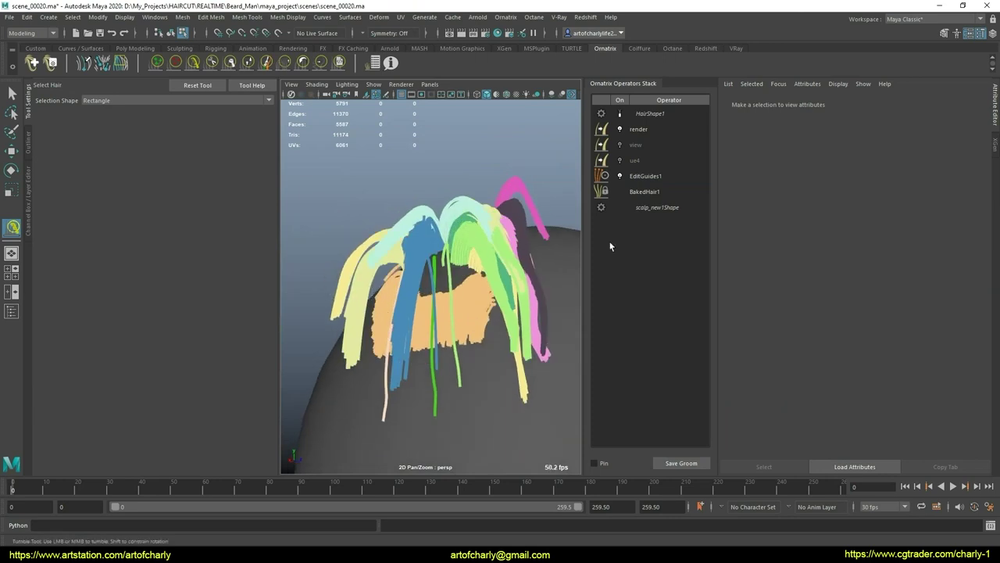
# Reselect EditGuides1, zoom in, and select one short guide strand
pyautogui.click(646, 176)
pyautogui.scroll(2, 785, 248)
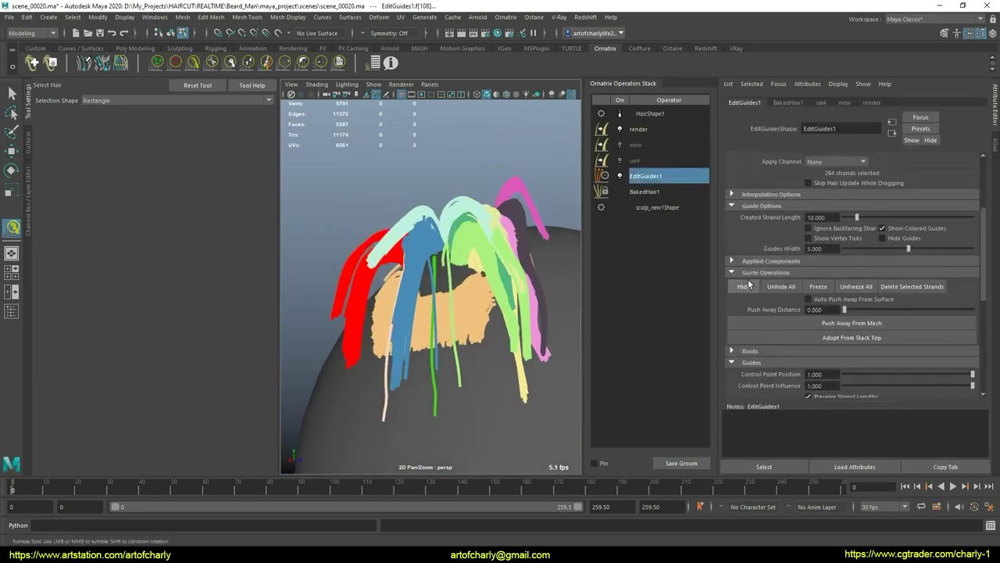
pyautogui.click(461, 249)
pyautogui.moveTo(461, 249)
pyautogui.keyDown('alt'); pyautogui.mouseDown()
pyautogui.moveTo(547, 239)
pyautogui.moveTo(518, 257)
pyautogui.moveTo(476, 232)
pyautogui.moveTo(539, 227)
pyautogui.moveTo(428, 208)
pyautogui.moveTo(384, 245)
pyautogui.moveTo(488, 256)
pyautogui.moveTo(457, 265)
pyautogui.mouseUp(); pyautogui.keyUp('alt')
pyautogui.scroll(3, 428, 208)
pyautogui.scroll(2, 458, 265)
pyautogui.scroll(2, 466, 273)
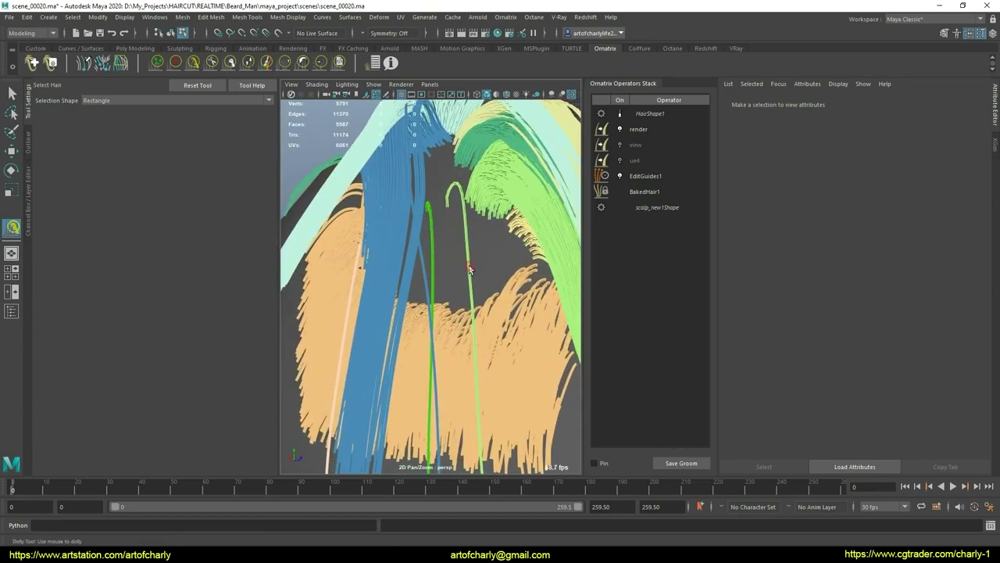
pyautogui.click(469, 269)
# Select the neighbouring short guide and confirm it belongs to strand group 5002
pyautogui.scroll(-3, 469, 269)
pyautogui.moveTo(469, 269)
pyautogui.keyDown('alt'); pyautogui.mouseDown()
pyautogui.moveTo(468, 208)
pyautogui.moveTo(453, 205)
pyautogui.moveTo(469, 208)
pyautogui.moveTo(461, 211)
pyautogui.moveTo(485, 230)
pyautogui.moveTo(449, 235)
pyautogui.moveTo(473, 239)
pyautogui.moveTo(436, 254)
pyautogui.mouseUp(); pyautogui.keyUp('alt')
pyautogui.scroll(2, 500, 242)
pyautogui.scroll(3, 512, 243)
pyautogui.scroll(3, 506, 251)
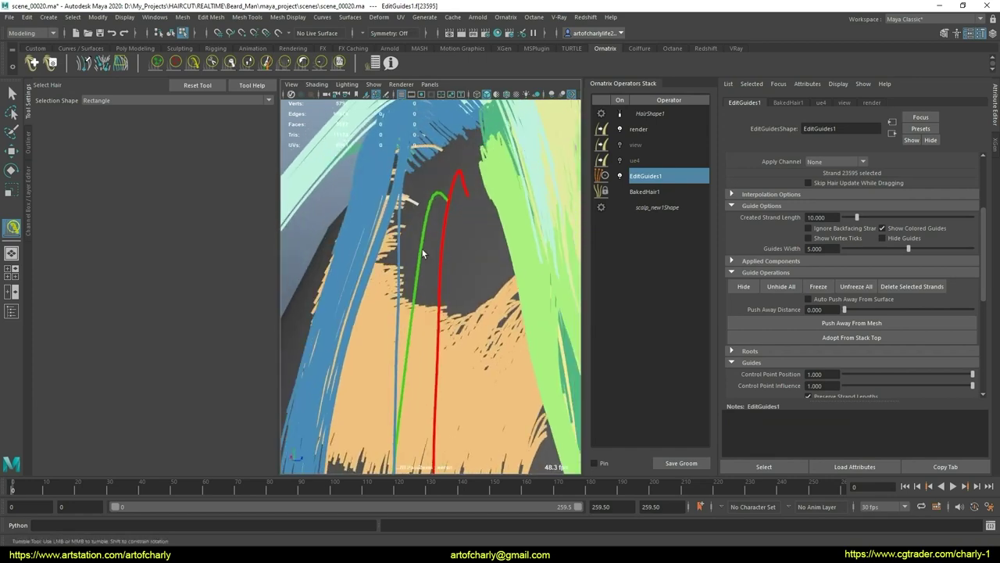
pyautogui.click(420, 247)
pyautogui.scroll(-4, 792, 252)
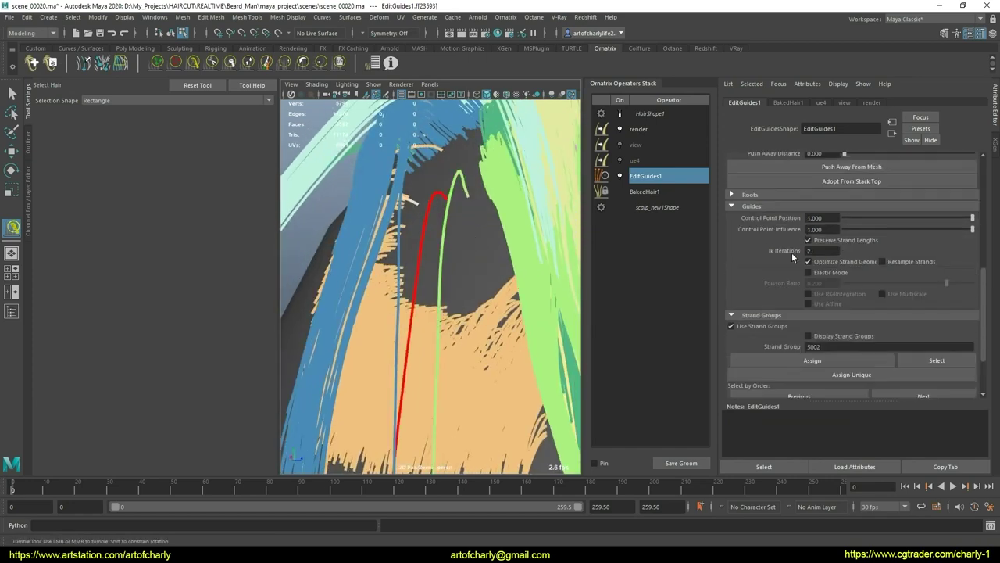
pyautogui.scroll(-2, 836, 311)
pyautogui.scroll(3, 835, 310)
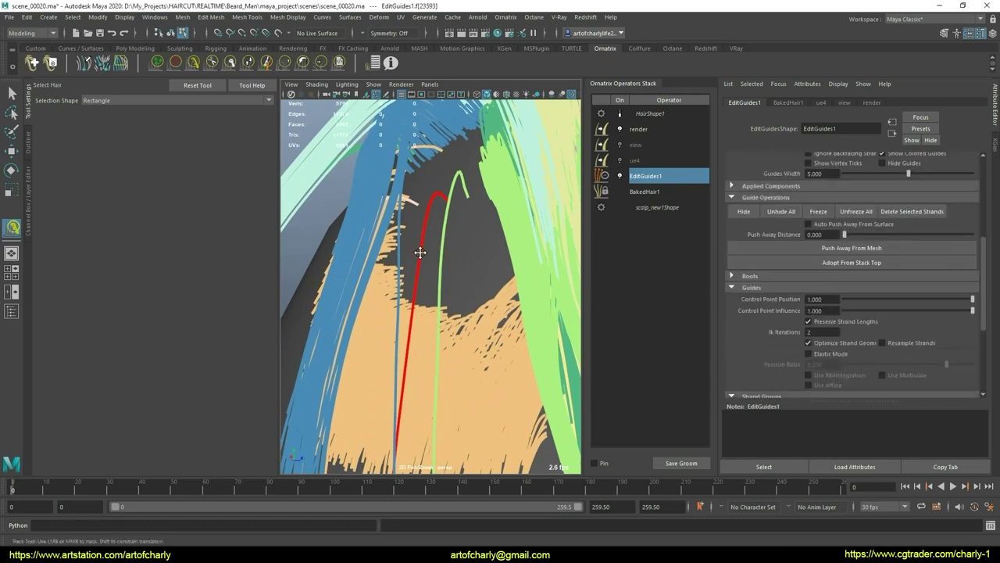
pyautogui.keyDown('alt'); pyautogui.moveTo(417, 253); pyautogui.dragTo(419, 334, button='middle'); pyautogui.keyUp('alt')
pyautogui.scroll(2, 826, 273)
pyautogui.scroll(-3, 774, 275)
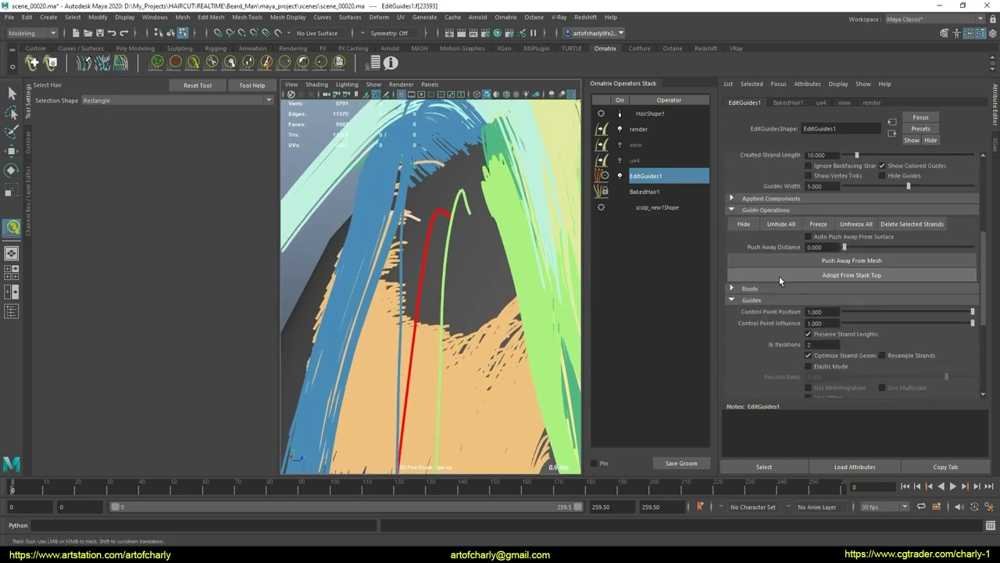
# Plant a new guide at the crown beside the short red guide using the Roots tools
pyautogui.click(767, 288)
pyautogui.click(834, 305)
pyautogui.keyDown('alt'); pyautogui.moveTo(407, 258); pyautogui.dragTo(434, 254); pyautogui.keyUp('alt')
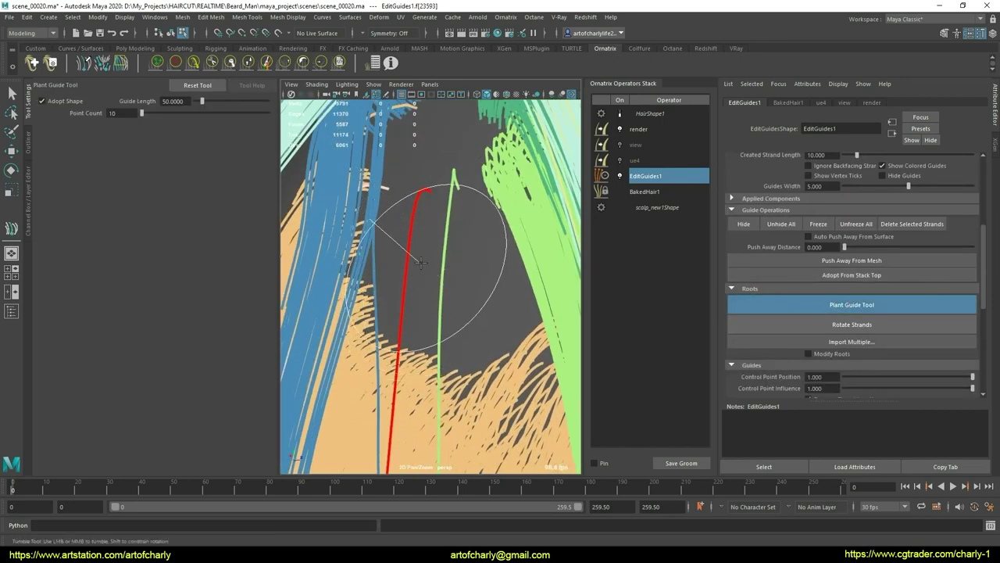
pyautogui.moveTo(443, 336)
pyautogui.keyDown('alt'); pyautogui.mouseDown()
pyautogui.moveTo(553, 243)
pyautogui.moveTo(458, 290)
pyautogui.mouseUp(); pyautogui.keyUp('alt')
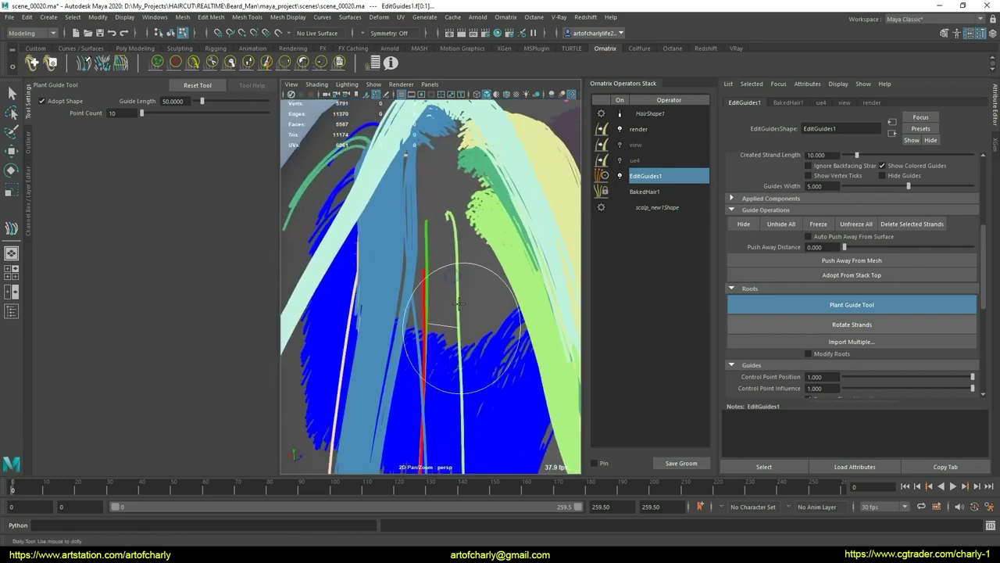
pyautogui.click(851, 305)
# Assign the new guide to strand group 5002 and turn off Select By Group
pyautogui.scroll(-5, 852, 275)
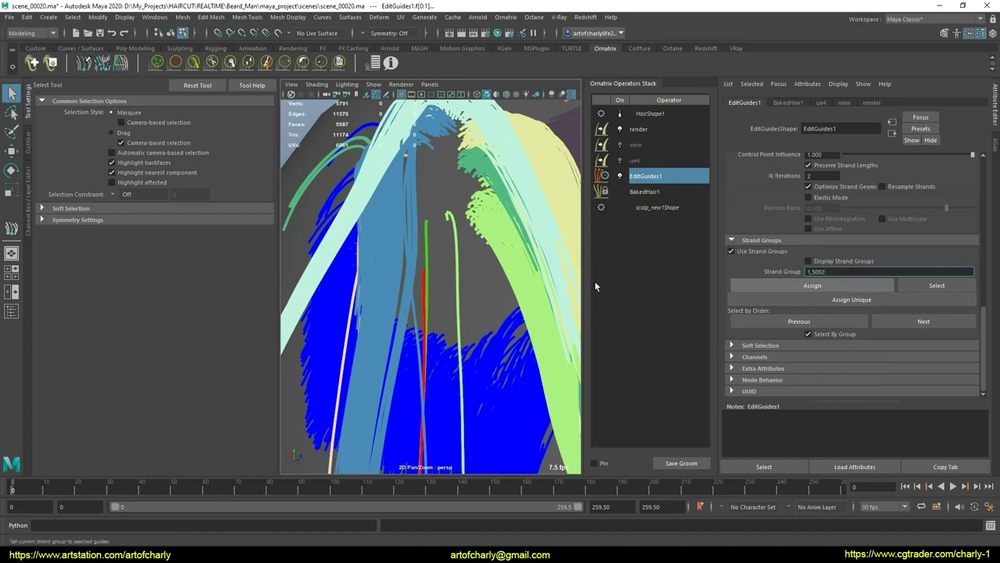
pyautogui.click(812, 286)
pyautogui.scroll(-5, 535, 319)
pyautogui.scroll(5, 498, 395)
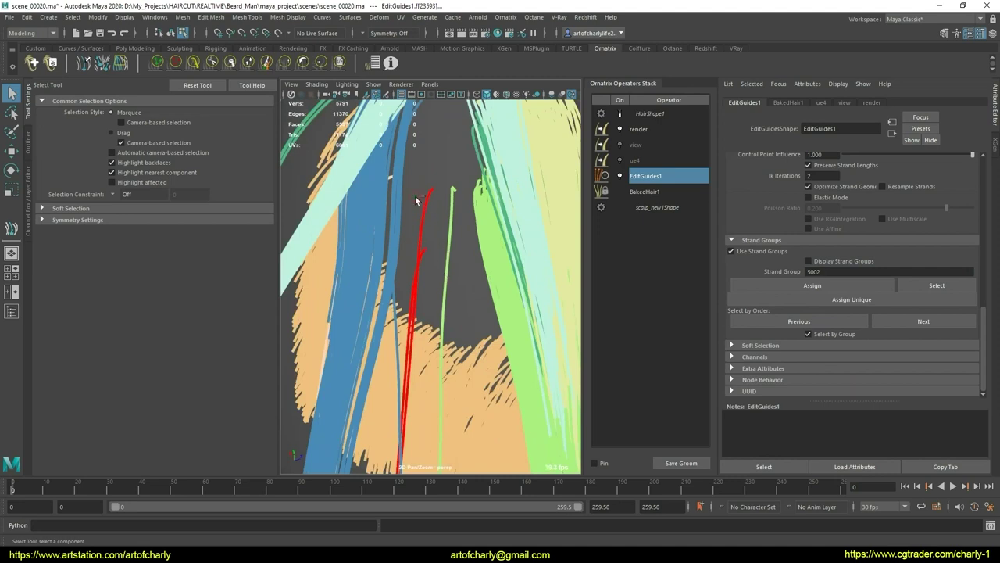
pyautogui.click(810, 333)
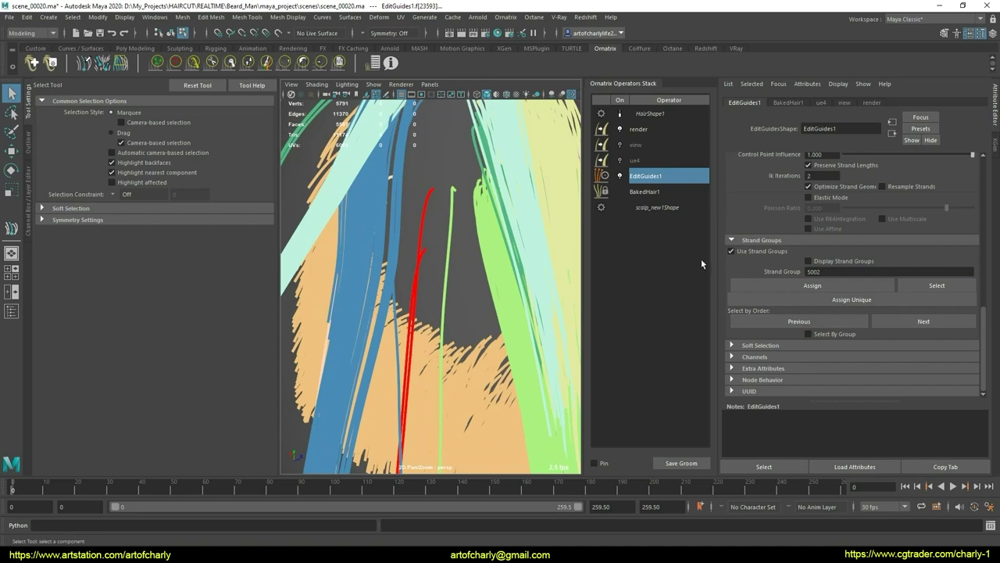
# Assign strand group 5007 to the selected guide
pyautogui.click(819, 287)
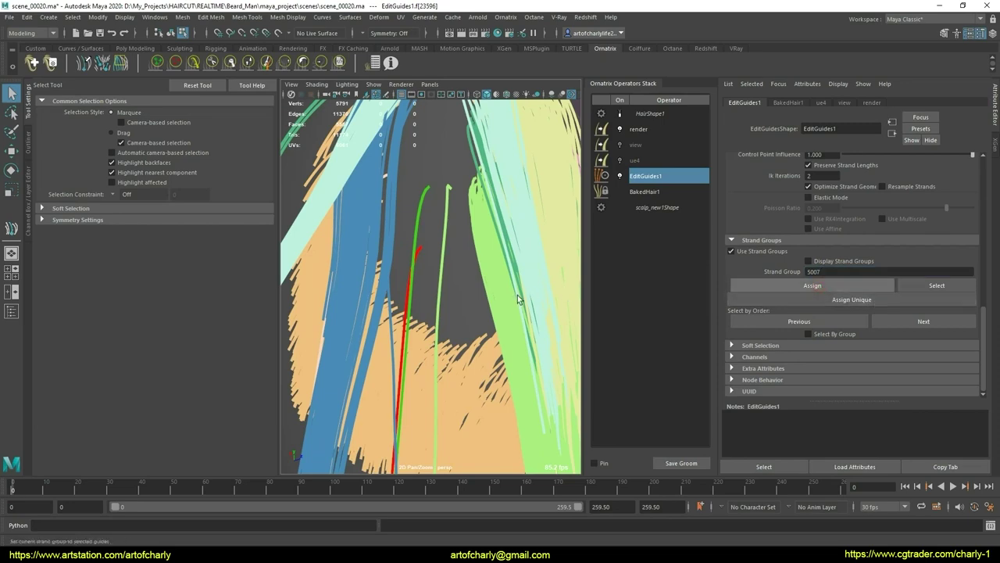
pyautogui.scroll(3, 835, 285)
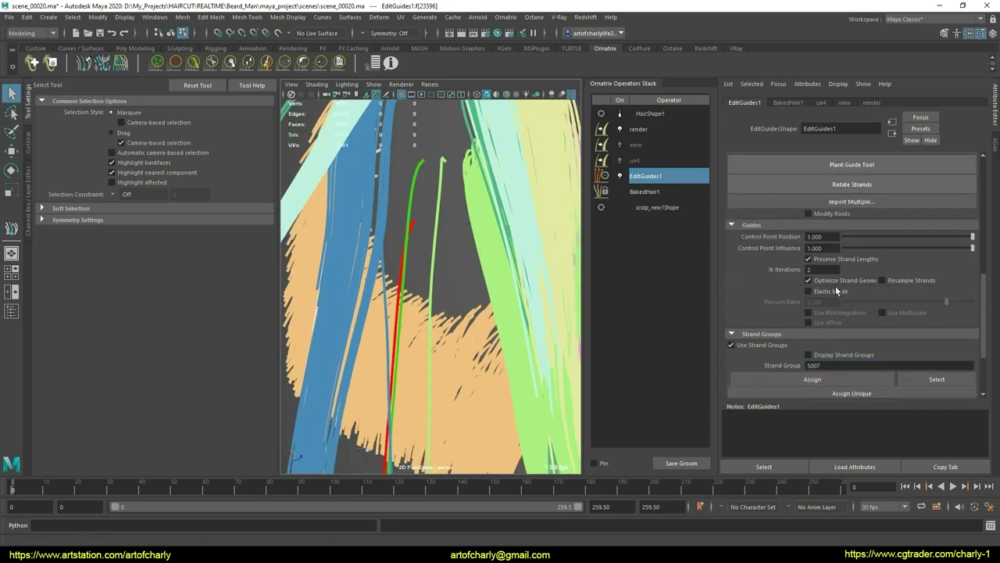
pyautogui.scroll(3, 836, 285)
# Plant a new guide on the scalp with the Plant Guide tool
pyautogui.click(760, 262)
pyautogui.keyDown('alt'); pyautogui.moveTo(469, 227); pyautogui.dragTo(445, 223); pyautogui.keyUp('alt')
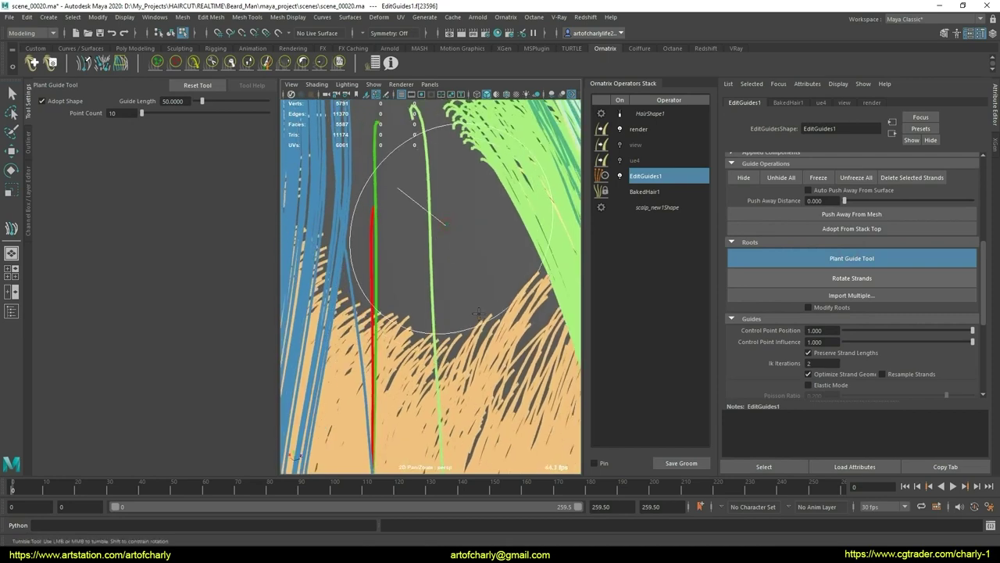
pyautogui.click(449, 301)
pyautogui.scroll(-5, 449, 301)
pyautogui.press('q')
# Rotate the new guide into place and assign it strand group 5009
pyautogui.moveTo(466, 324)
pyautogui.keyDown('alt'); pyautogui.mouseDown()
pyautogui.moveTo(451, 298)
pyautogui.moveTo(464, 315)
pyautogui.mouseUp(); pyautogui.keyUp('alt')
pyautogui.press('e')
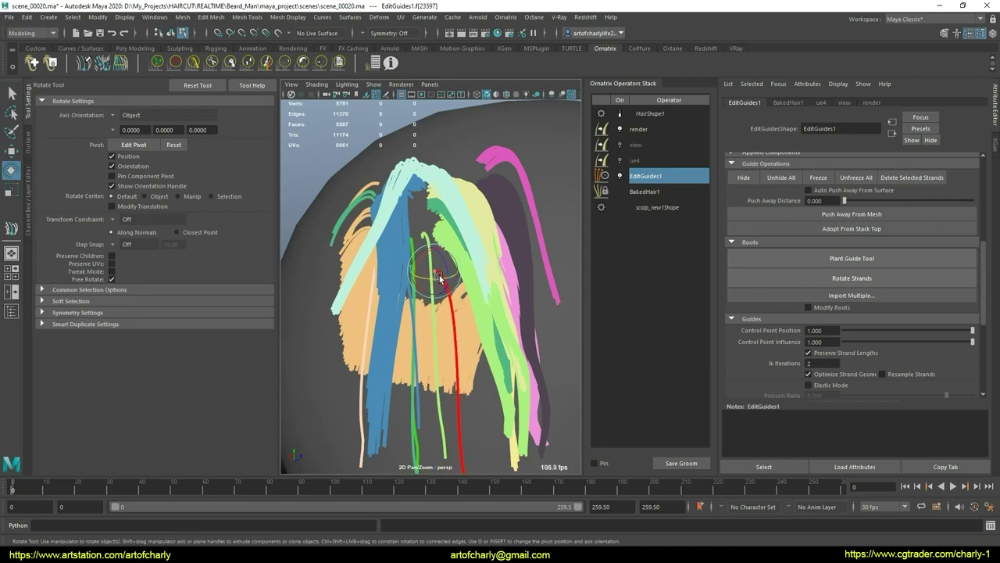
pyautogui.press('q')
pyautogui.scroll(-5, 836, 271)
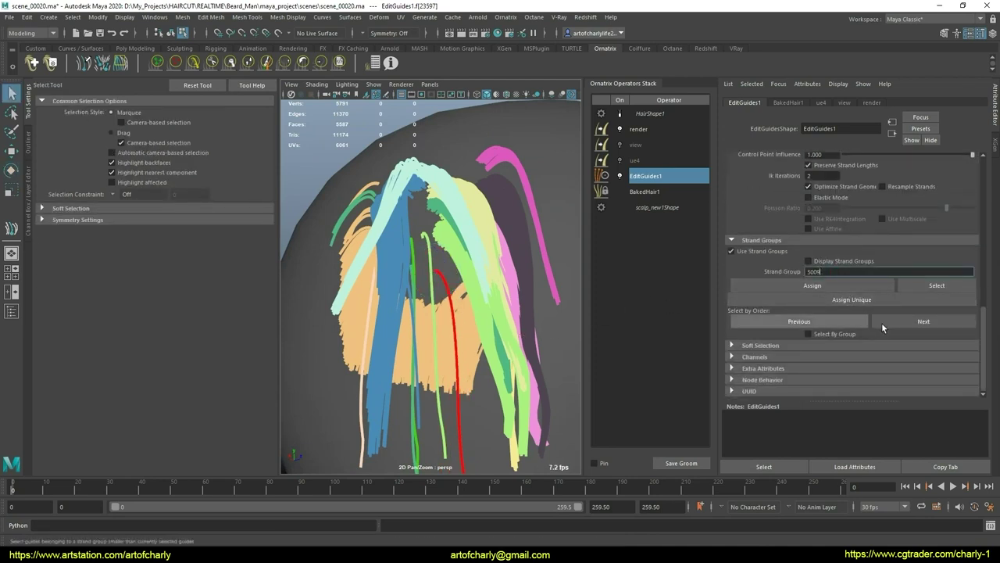
pyautogui.click(820, 286)
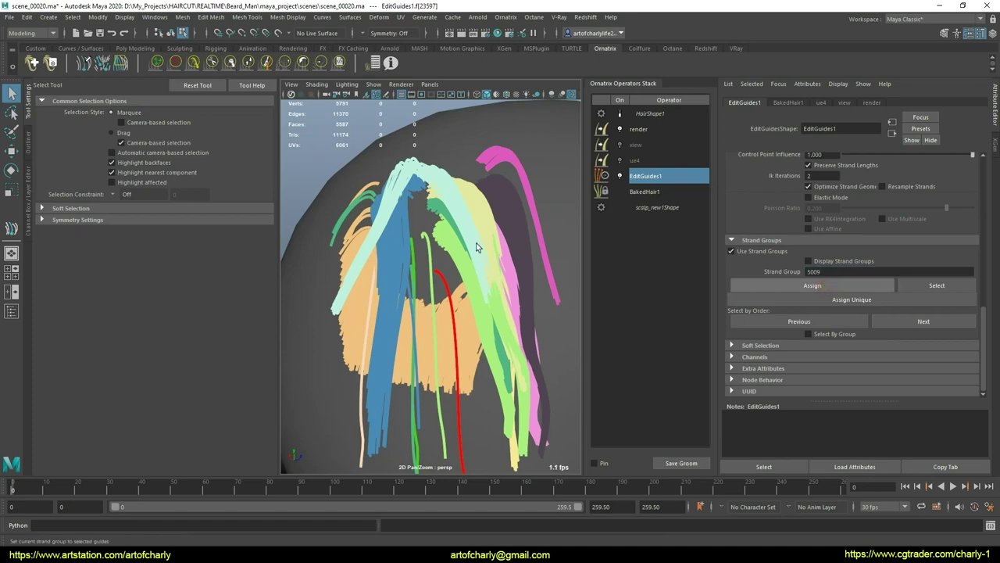
# Orbit around the head to inspect the newly placed guide
pyautogui.moveTo(493, 284)
pyautogui.keyDown('alt'); pyautogui.mouseDown()
pyautogui.moveTo(508, 244)
pyautogui.moveTo(469, 267)
pyautogui.moveTo(447, 303)
pyautogui.mouseUp(); pyautogui.keyUp('alt')
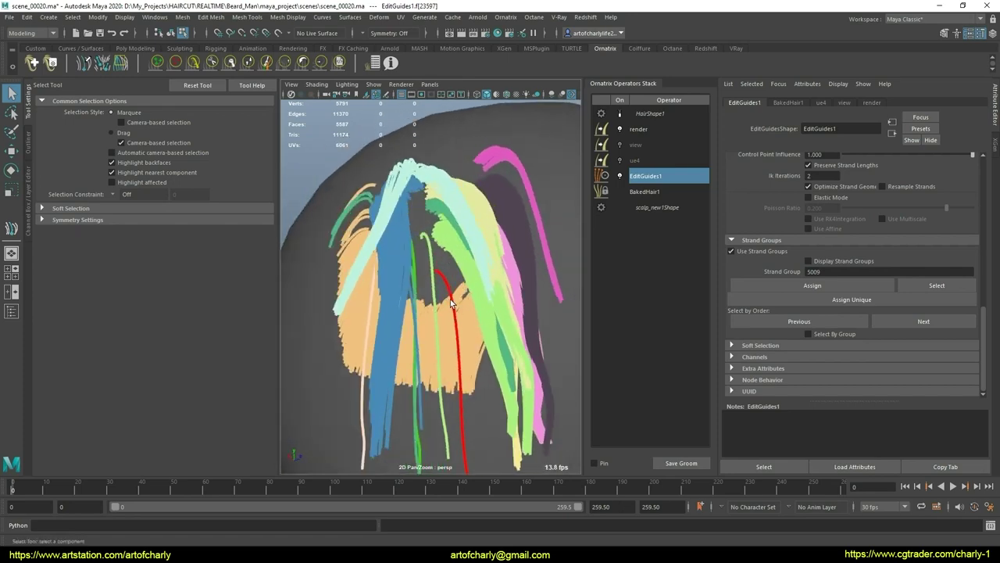
pyautogui.scroll(3, 446, 266)
pyautogui.scroll(3, 449, 270)
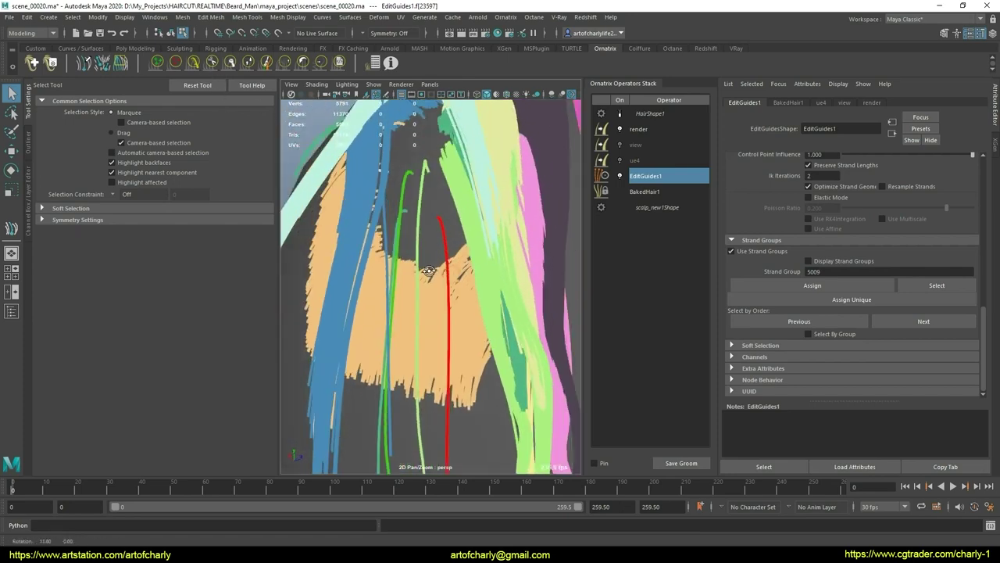
pyautogui.scroll(-2, 452, 269)
pyautogui.keyDown('alt'); pyautogui.moveTo(453, 269); pyautogui.dragTo(426, 201); pyautogui.keyUp('alt')
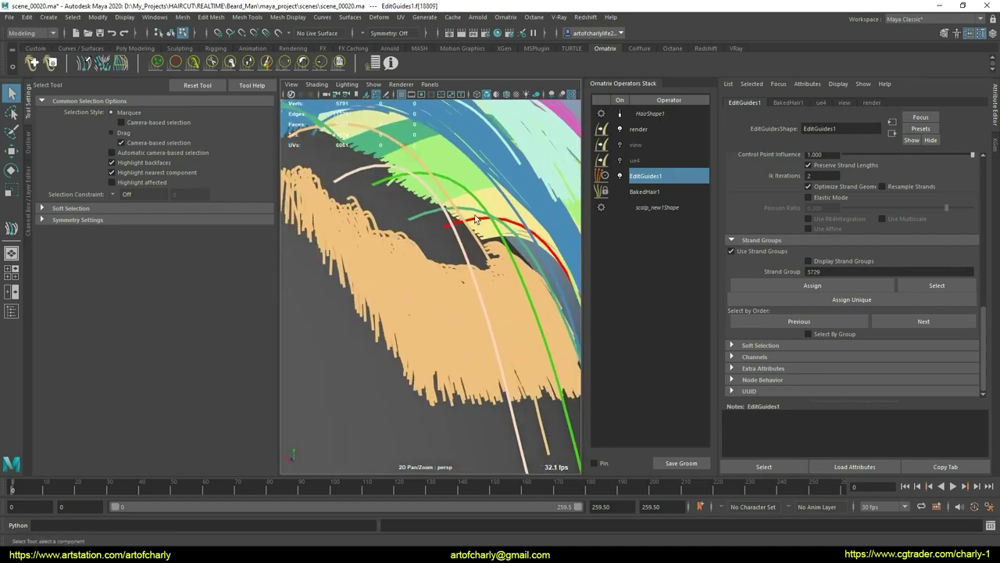
pyautogui.keyDown('alt'); pyautogui.moveTo(450, 220); pyautogui.dragTo(422, 215, button='right'); pyautogui.keyUp('alt')
pyautogui.keyDown('alt'); pyautogui.moveTo(422, 215); pyautogui.dragTo(390, 209); pyautogui.keyUp('alt')
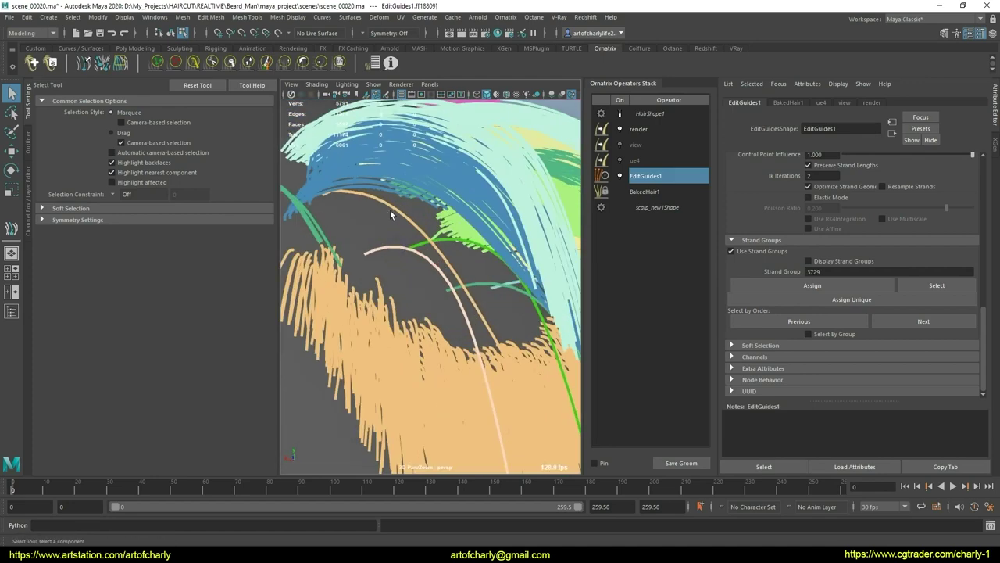
pyautogui.scroll(-5, 432, 270)
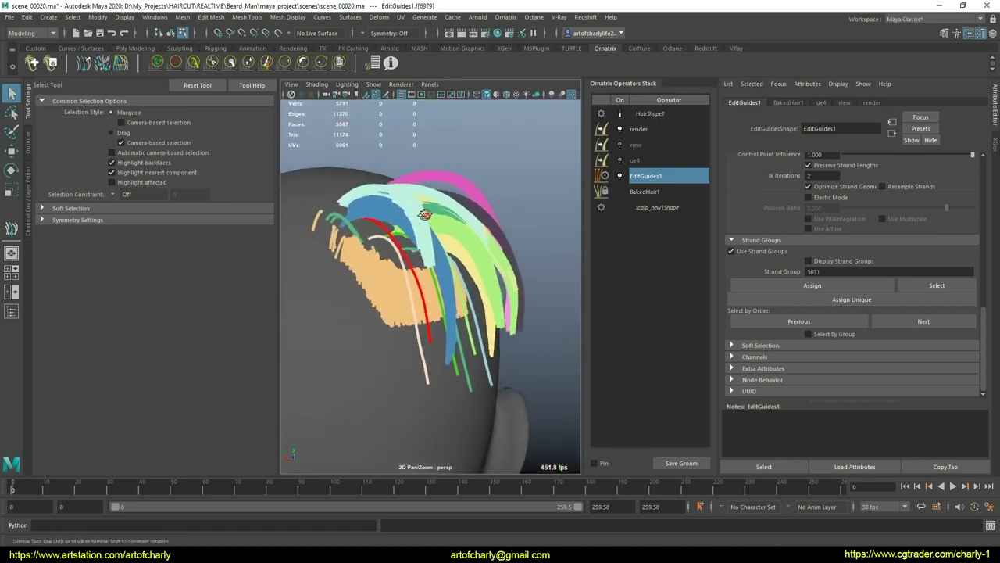
pyautogui.keyDown('alt'); pyautogui.moveTo(433, 270); pyautogui.dragTo(311, 158); pyautogui.keyUp('alt')
# Activate the Comb Brush and set its combing algorithm to Legacy
pyautogui.click(193, 62)
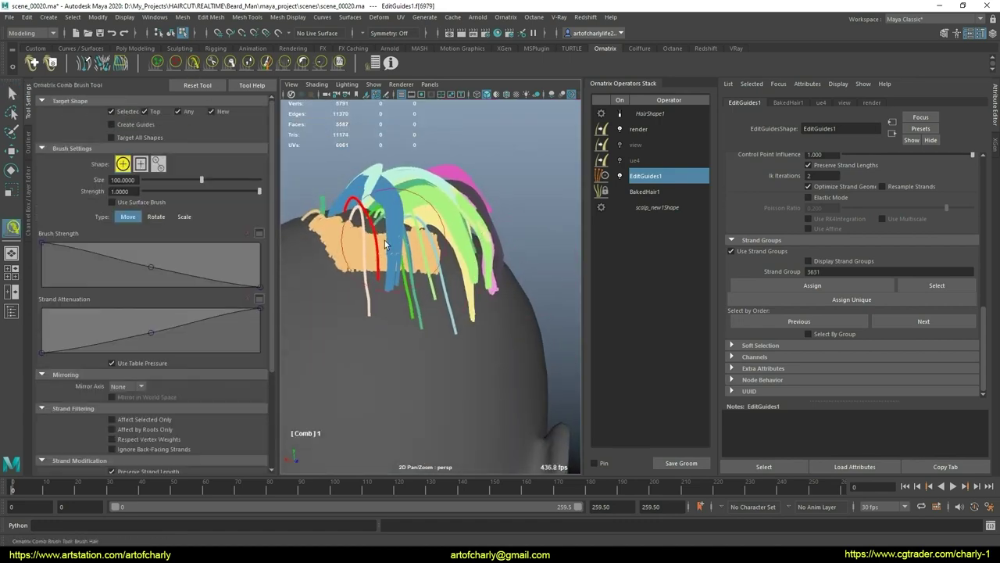
pyautogui.keyDown('alt'); pyautogui.moveTo(400, 302); pyautogui.dragTo(276, 403); pyautogui.keyUp('alt')
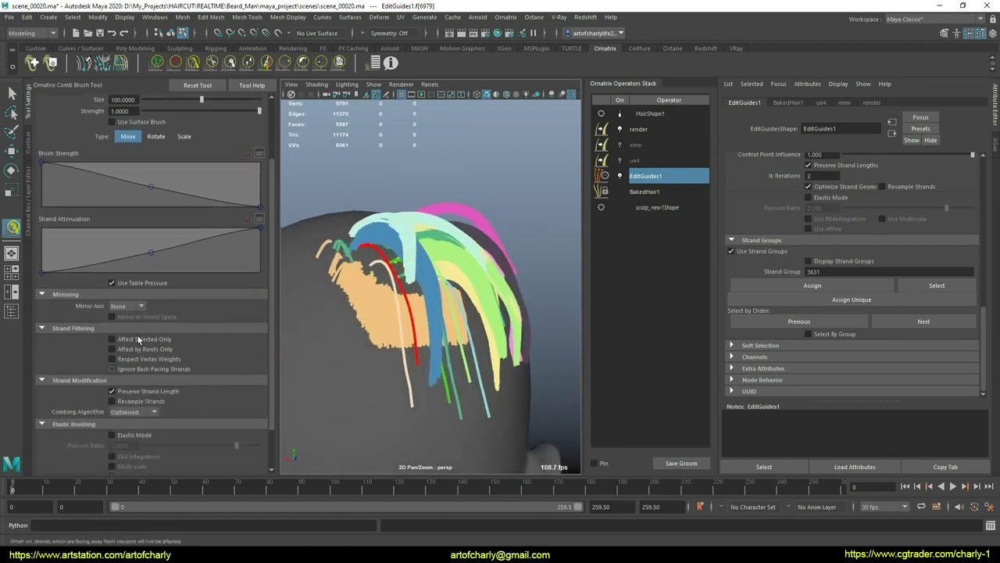
pyautogui.click(131, 412)
pyautogui.click(117, 433)
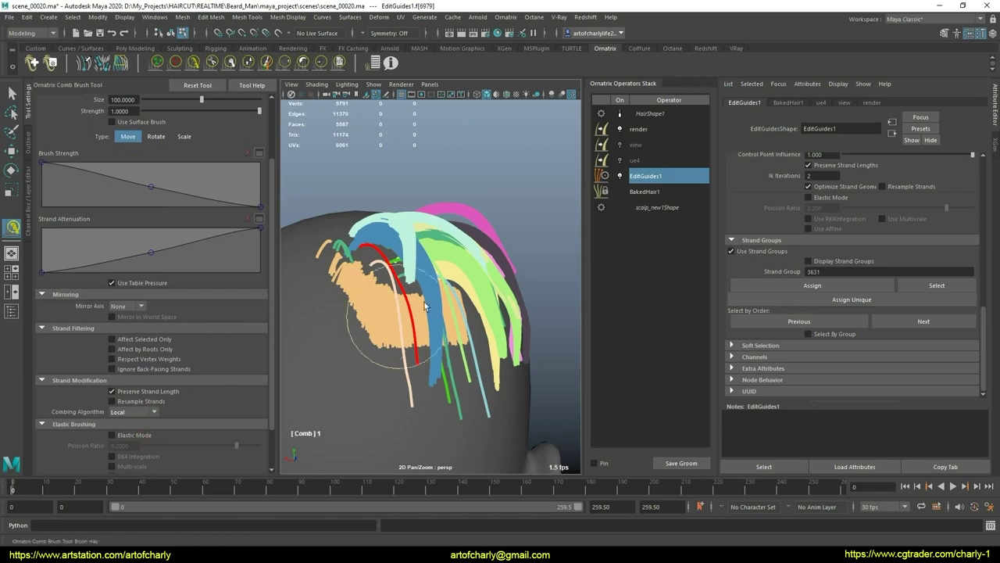
pyautogui.keyDown('alt'); pyautogui.moveTo(425, 306); pyautogui.dragTo(431, 334); pyautogui.keyUp('alt')
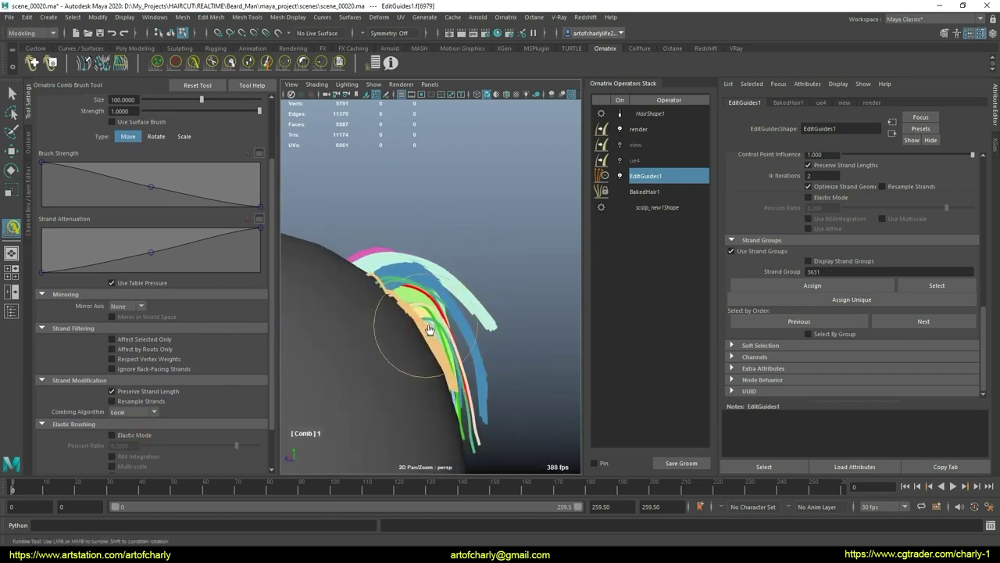
pyautogui.keyDown('alt'); pyautogui.moveTo(485, 346); pyautogui.dragTo(438, 344); pyautogui.keyUp('alt')
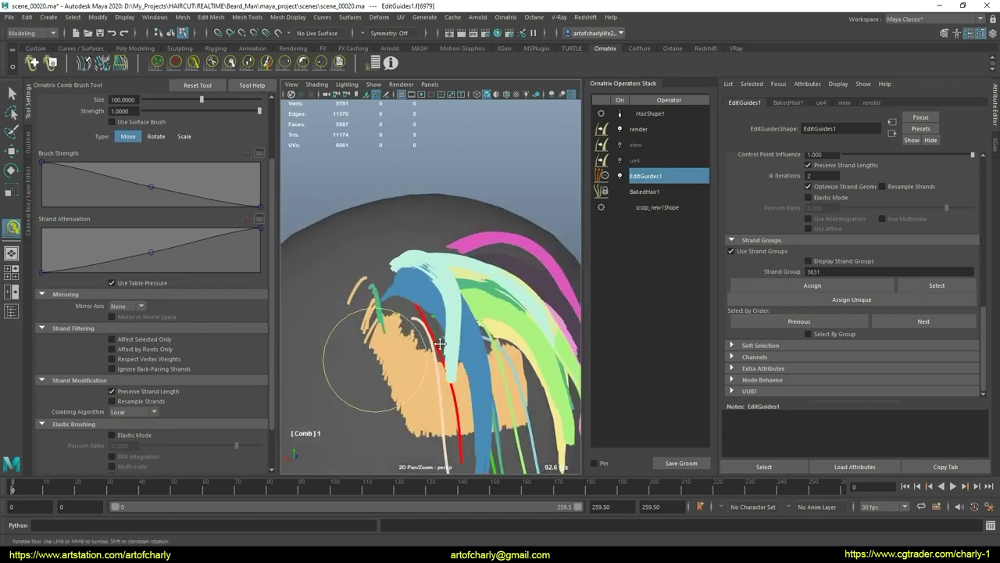
pyautogui.click(154, 411)
pyautogui.click(119, 423)
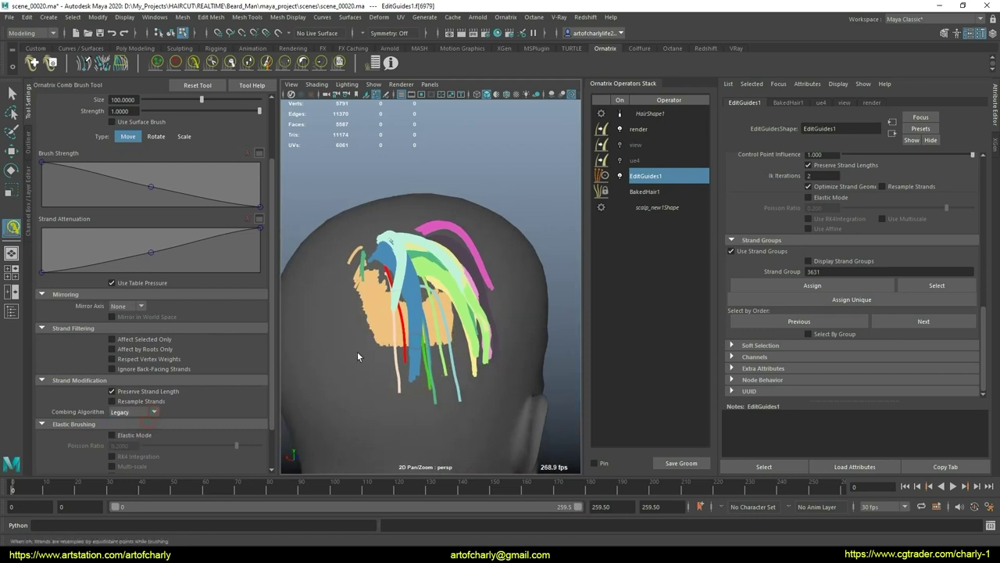
# Enable Affect Selected Only and comb the selected guides down along the head
pyautogui.moveTo(480, 315)
pyautogui.keyDown('alt'); pyautogui.mouseDown()
pyautogui.moveTo(382, 309)
pyautogui.moveTo(399, 375)
pyautogui.mouseUp(); pyautogui.keyUp('alt')
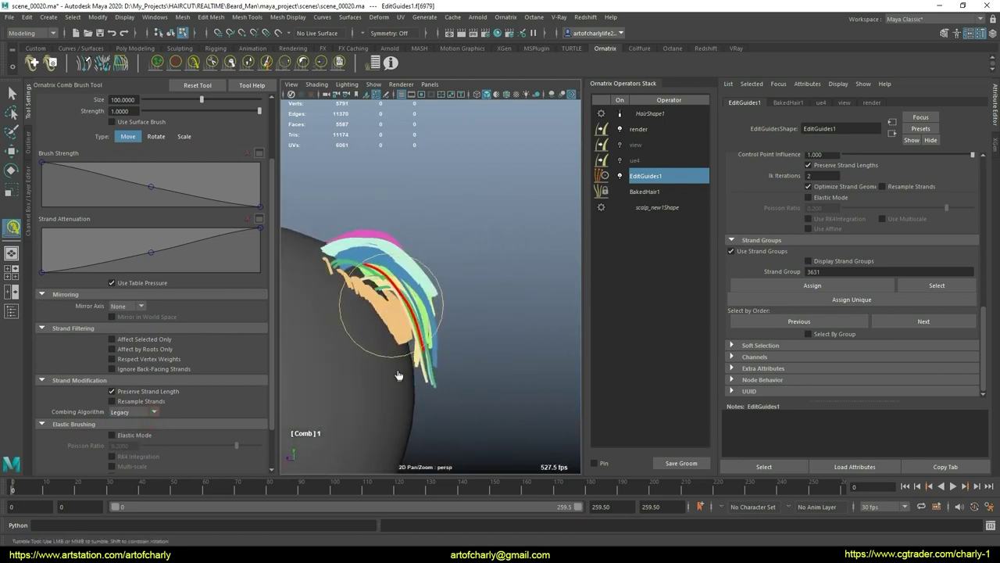
pyautogui.click(135, 341)
pyautogui.moveTo(368, 313)
pyautogui.mouseDown()
pyautogui.moveTo(380, 297)
pyautogui.moveTo(363, 291)
pyautogui.mouseUp()
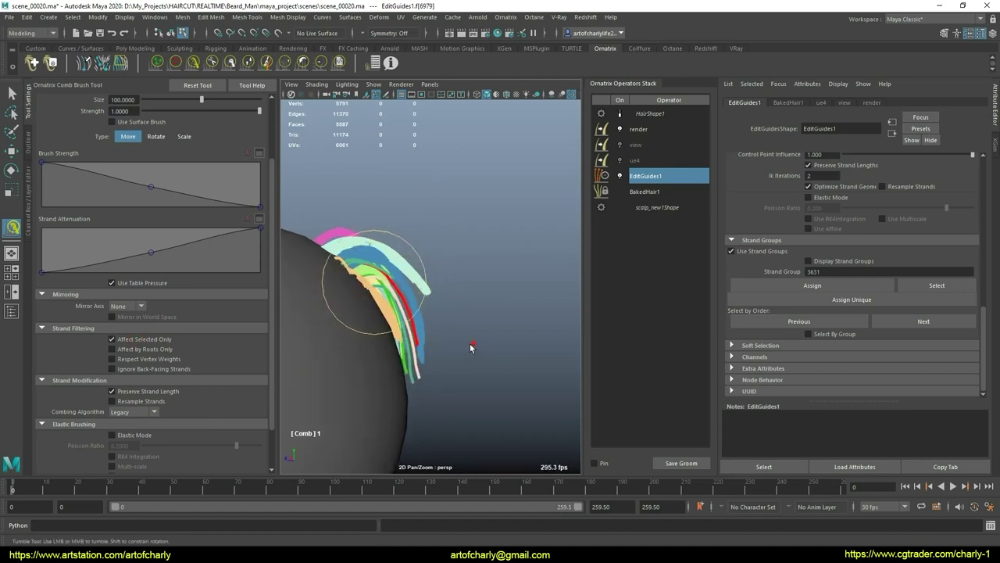
pyautogui.moveTo(469, 343)
pyautogui.keyDown('alt'); pyautogui.mouseDown()
pyautogui.moveTo(371, 345)
pyautogui.moveTo(432, 339)
pyautogui.moveTo(393, 357)
pyautogui.moveTo(464, 289)
pyautogui.moveTo(441, 312)
pyautogui.moveTo(452, 306)
pyautogui.moveTo(468, 355)
pyautogui.moveTo(400, 307)
pyautogui.moveTo(424, 302)
pyautogui.mouseUp(); pyautogui.keyUp('alt')
pyautogui.keyDown('alt'); pyautogui.moveTo(425, 302); pyautogui.dragTo(408, 352, button='right'); pyautogui.keyUp('alt')
pyautogui.moveTo(408, 351)
pyautogui.keyDown('alt'); pyautogui.mouseDown()
pyautogui.moveTo(433, 359)
pyautogui.moveTo(399, 347)
pyautogui.moveTo(472, 365)
pyautogui.moveTo(439, 338)
pyautogui.moveTo(440, 346)
pyautogui.moveTo(457, 326)
pyautogui.moveTo(449, 310)
pyautogui.mouseUp(); pyautogui.keyUp('alt')
pyautogui.press('q')
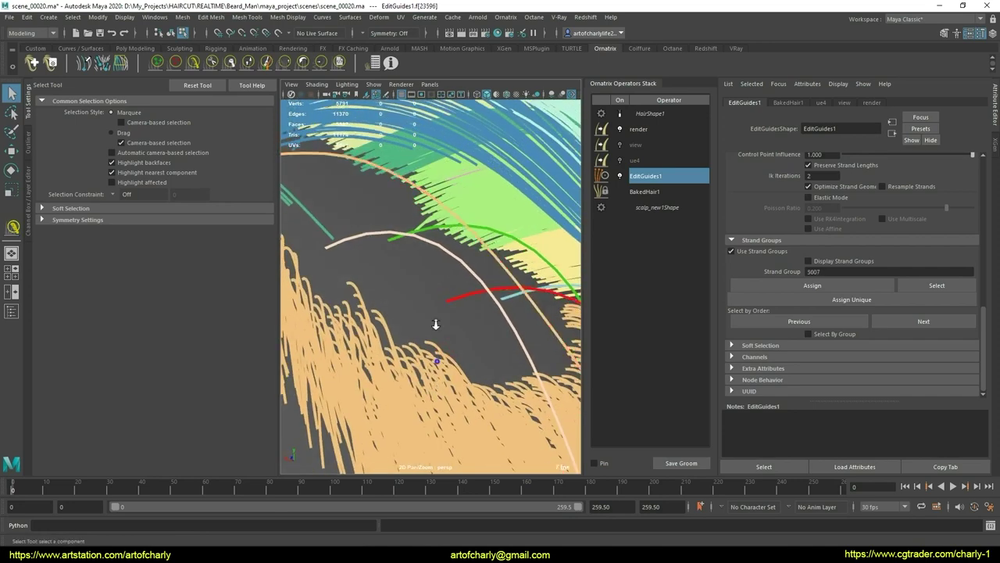
# Plant another new guide on the scalp with the Plant Guide tool
pyautogui.scroll(-5, 445, 320)
pyautogui.moveTo(987, 320); pyautogui.dragTo(985, 261)
pyautogui.click(852, 237)
pyautogui.keyDown('alt'); pyautogui.moveTo(417, 307); pyautogui.dragTo(454, 349, button='right'); pyautogui.keyUp('alt')
pyautogui.keyDown('alt'); pyautogui.moveTo(454, 349); pyautogui.dragTo(467, 384); pyautogui.keyUp('alt')
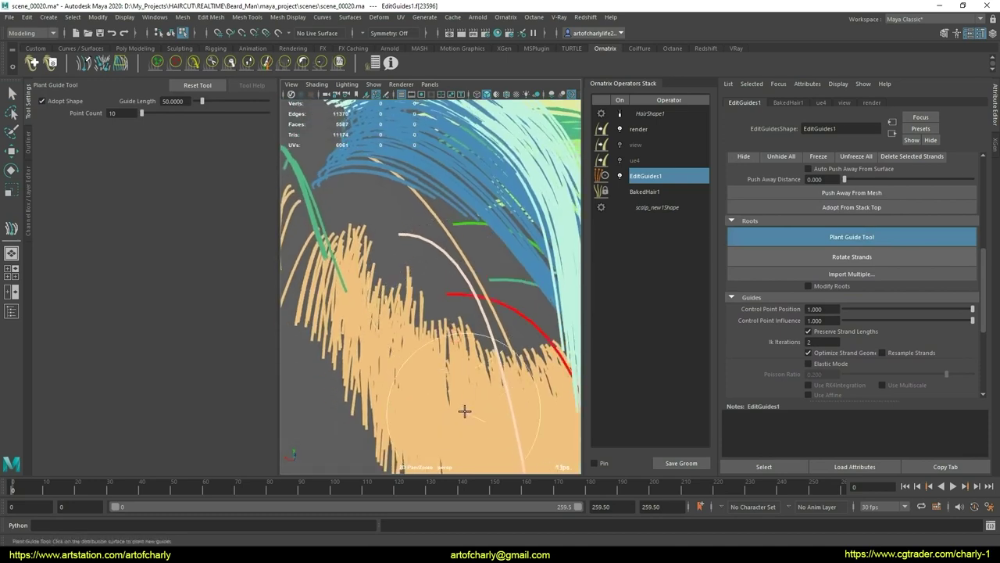
pyautogui.press('q')
# Rotate the new red guide toward the left
pyautogui.scroll(-5, 466, 361)
pyautogui.press('e')
pyautogui.moveTo(450, 309); pyautogui.dragTo(436, 307)
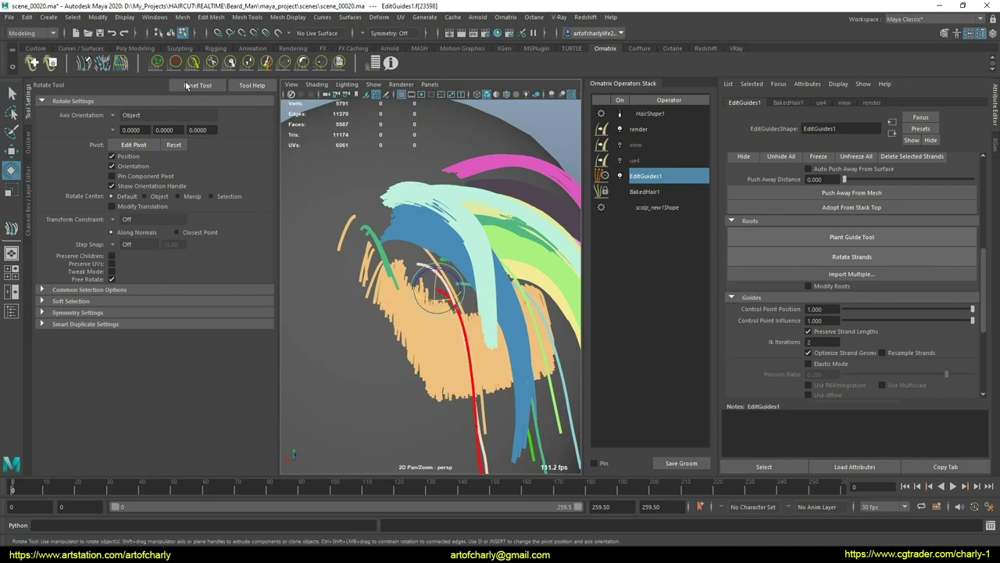
# Comb the guides down and right using the Local algorithm at strength 0.01
pyautogui.click(193, 61)
pyautogui.moveTo(429, 303)
pyautogui.keyDown('alt'); pyautogui.mouseDown()
pyautogui.moveTo(472, 290)
pyautogui.moveTo(470, 303)
pyautogui.moveTo(455, 288)
pyautogui.mouseUp(); pyautogui.keyUp('alt')
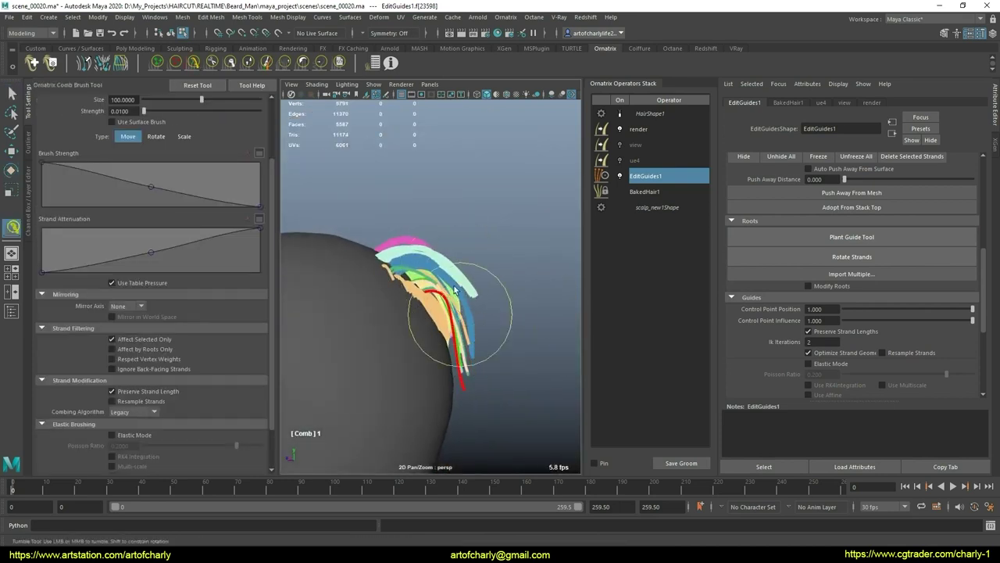
pyautogui.click(138, 435)
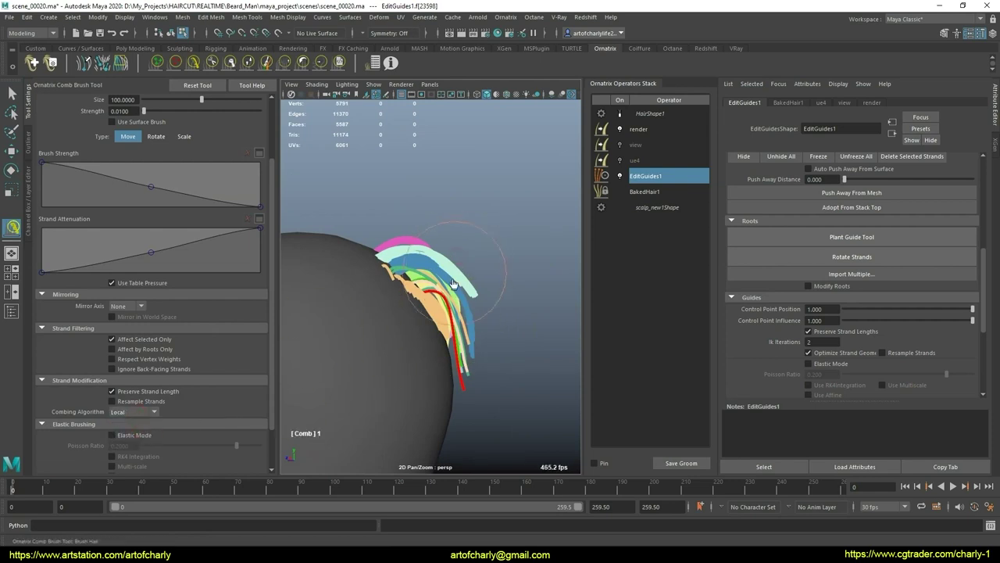
pyautogui.moveTo(453, 284); pyautogui.dragTo(496, 335)
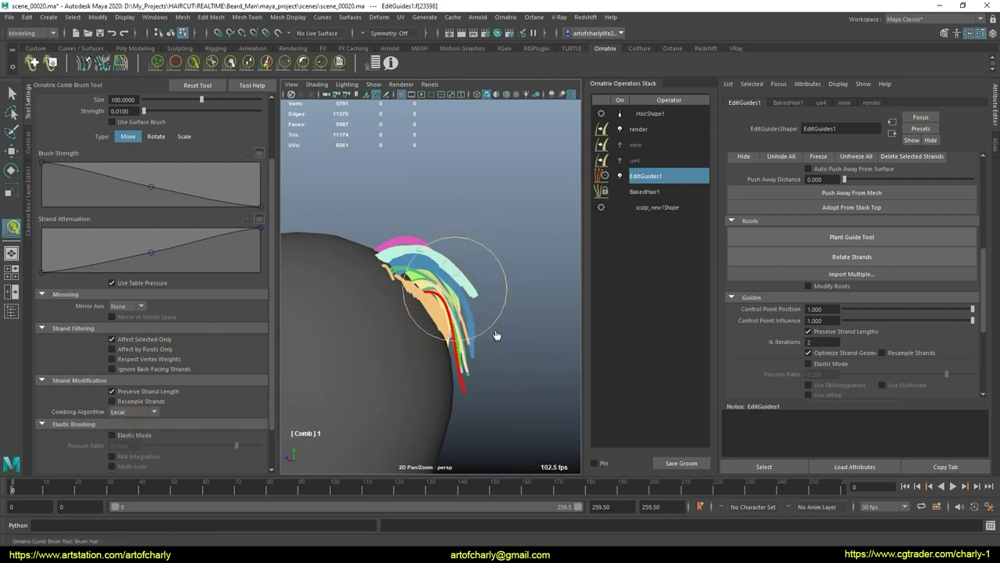
pyautogui.scroll(4, 454, 300)
pyautogui.moveTo(422, 315)
pyautogui.keyDown('alt'); pyautogui.mouseDown()
pyautogui.moveTo(407, 313)
pyautogui.moveTo(480, 297)
pyautogui.moveTo(348, 310)
pyautogui.moveTo(391, 302)
pyautogui.moveTo(365, 290)
pyautogui.mouseUp(); pyautogui.keyUp('alt')
pyautogui.keyDown('alt'); pyautogui.moveTo(365, 290); pyautogui.dragTo(420, 360, button='right'); pyautogui.keyUp('alt')
pyautogui.moveTo(421, 361)
pyautogui.keyDown('alt'); pyautogui.mouseDown()
pyautogui.moveTo(412, 379)
pyautogui.moveTo(449, 371)
pyautogui.mouseUp(); pyautogui.keyUp('alt')
pyautogui.keyDown('alt'); pyautogui.moveTo(450, 371); pyautogui.dragTo(475, 364, button='right'); pyautogui.keyUp('alt')
pyautogui.keyDown('alt'); pyautogui.moveTo(476, 365); pyautogui.dragTo(440, 269); pyautogui.keyUp('alt')
pyautogui.press('q')
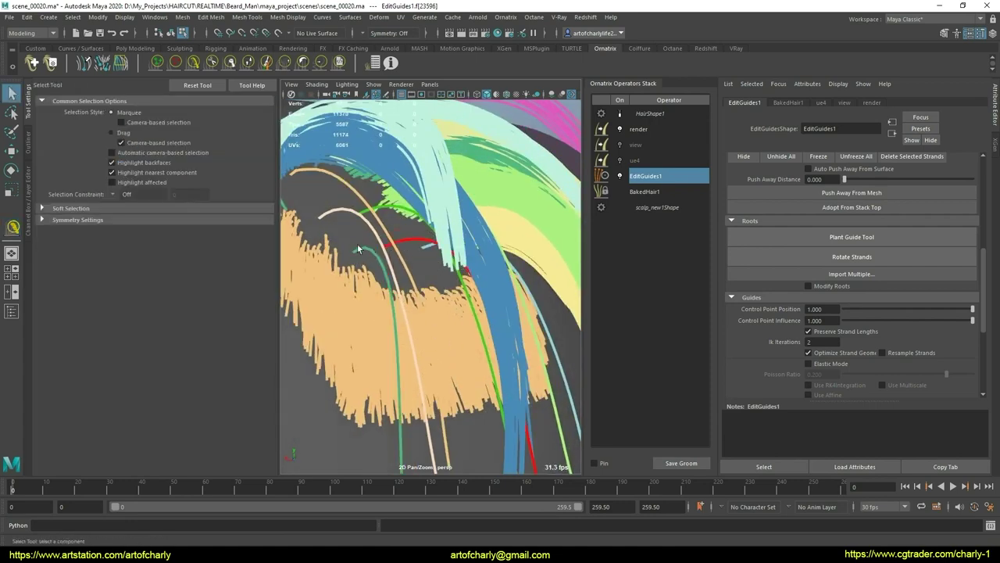
# Select a single guide and assign it strand group 5010
pyautogui.click(464, 254)
pyautogui.scroll(-5, 986, 276)
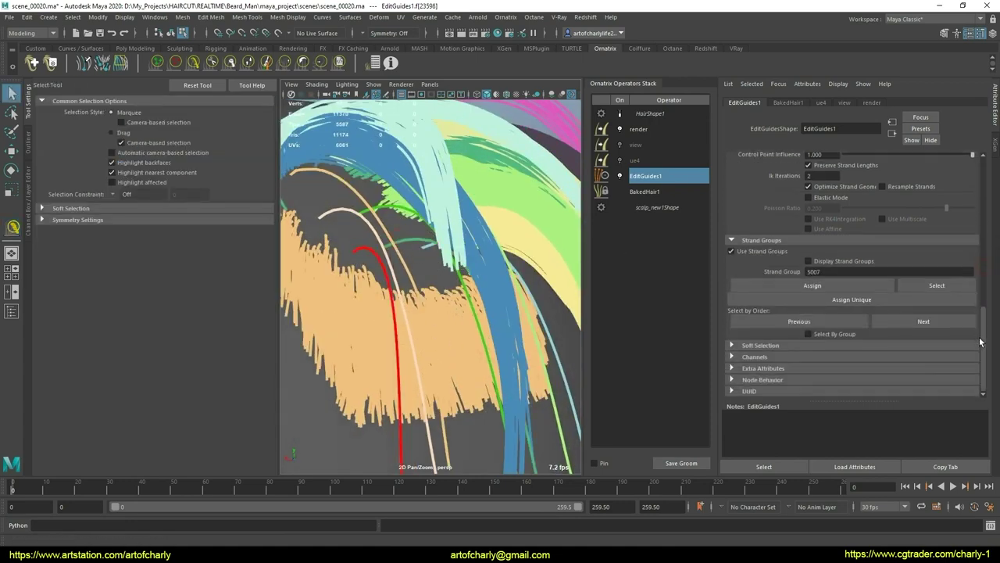
pyautogui.click(825, 271)
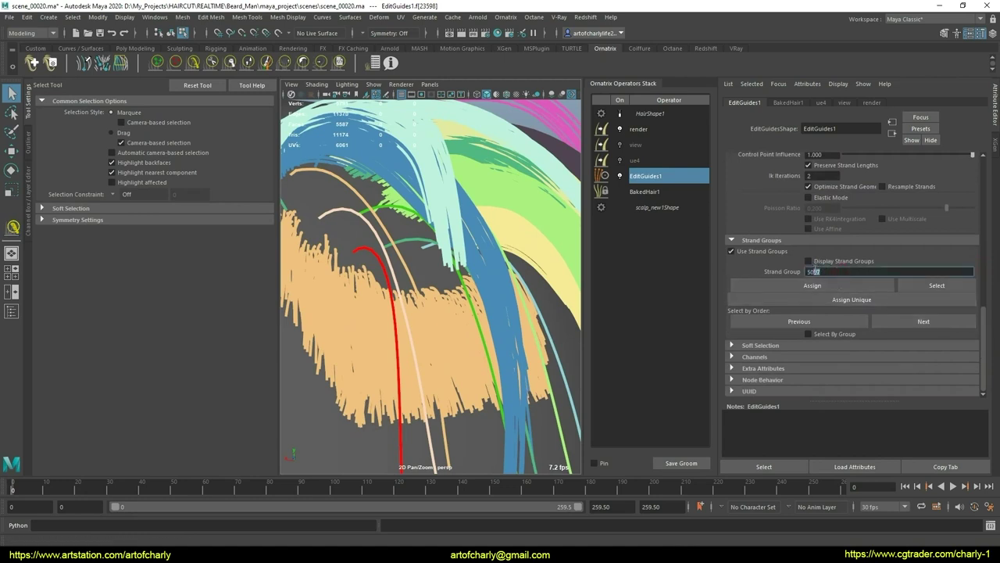
pyautogui.write('0')
pyautogui.press('Return')
pyautogui.click(813, 286)
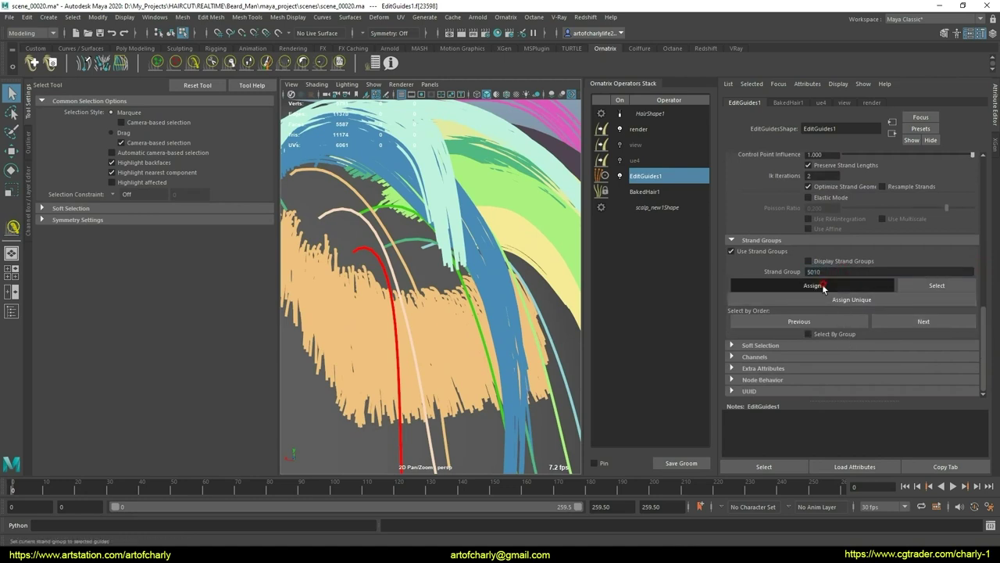
# Switch to the Comb Brush with the Optimized combing algorithm
pyautogui.keyDown('alt'); pyautogui.moveTo(441, 298); pyautogui.dragTo(407, 263); pyautogui.keyUp('alt')
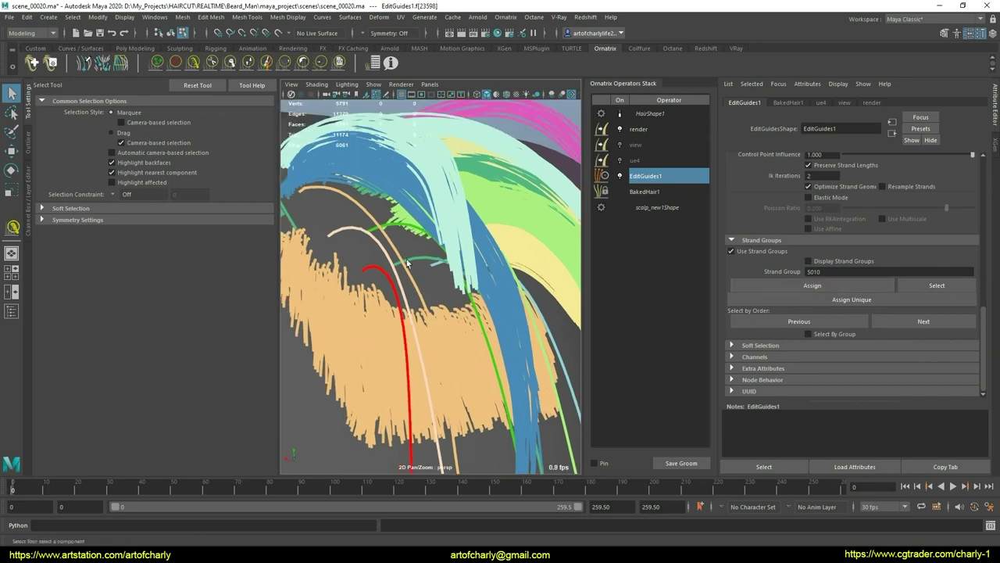
pyautogui.keyDown('alt'); pyautogui.moveTo(474, 339); pyautogui.dragTo(429, 294, button='right'); pyautogui.keyUp('alt')
pyautogui.keyDown('alt'); pyautogui.moveTo(429, 294); pyautogui.dragTo(207, 168); pyautogui.keyUp('alt')
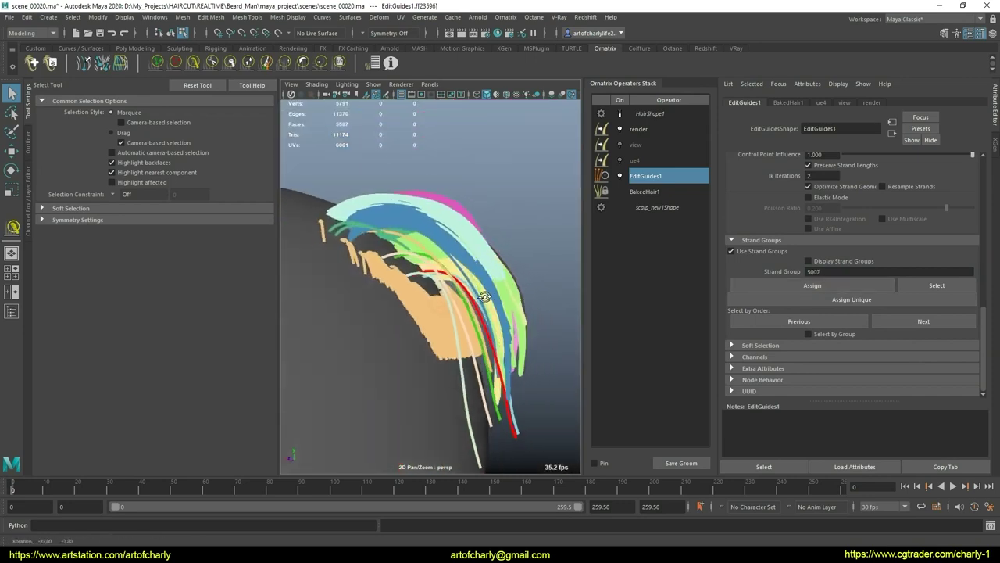
pyautogui.press('y')
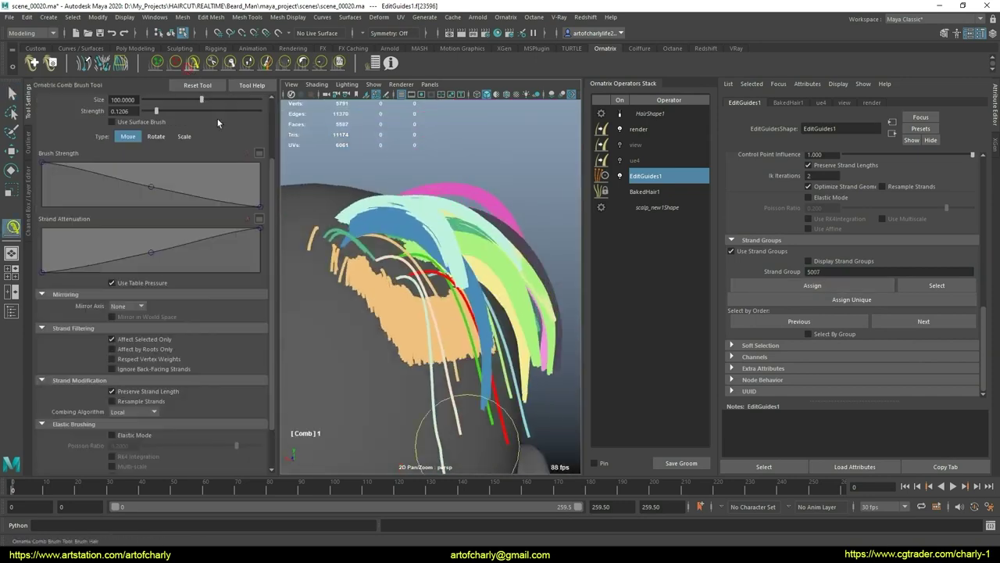
pyautogui.keyDown('alt'); pyautogui.moveTo(437, 227); pyautogui.dragTo(406, 203, button='right'); pyautogui.keyUp('alt')
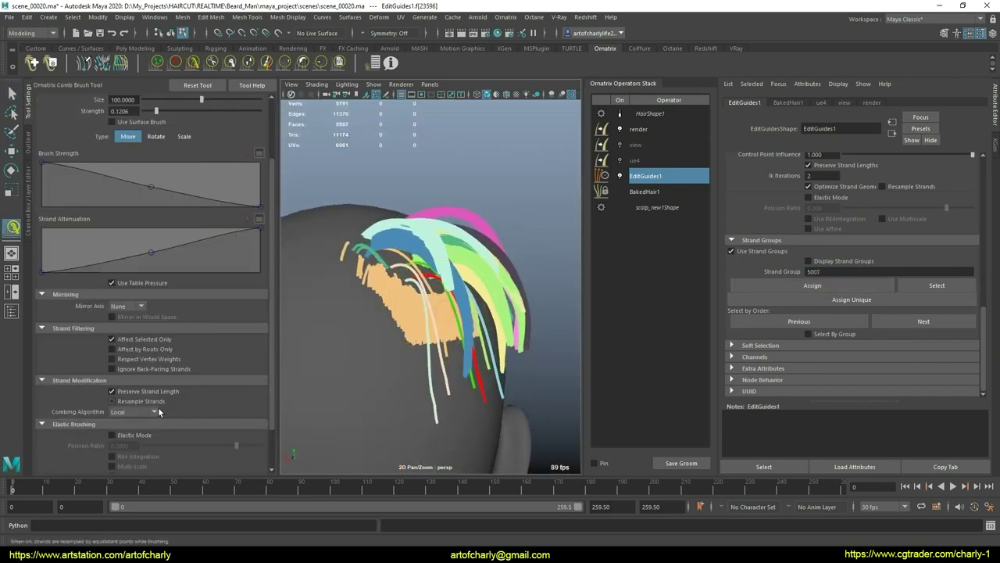
pyautogui.click(135, 411)
pyautogui.click(134, 423)
# Switch back to Local, comb the lower side guides downward, then pick the Smooth Brush
pyautogui.moveTo(406, 328)
pyautogui.keyDown('alt'); pyautogui.mouseDown()
pyautogui.moveTo(482, 381)
pyautogui.moveTo(463, 326)
pyautogui.moveTo(511, 335)
pyautogui.moveTo(480, 352)
pyautogui.moveTo(532, 346)
pyautogui.moveTo(458, 290)
pyautogui.moveTo(438, 328)
pyautogui.moveTo(422, 290)
pyautogui.moveTo(435, 263)
pyautogui.mouseUp(); pyautogui.keyUp('alt')
pyautogui.click(133, 411)
pyautogui.click(154, 434)
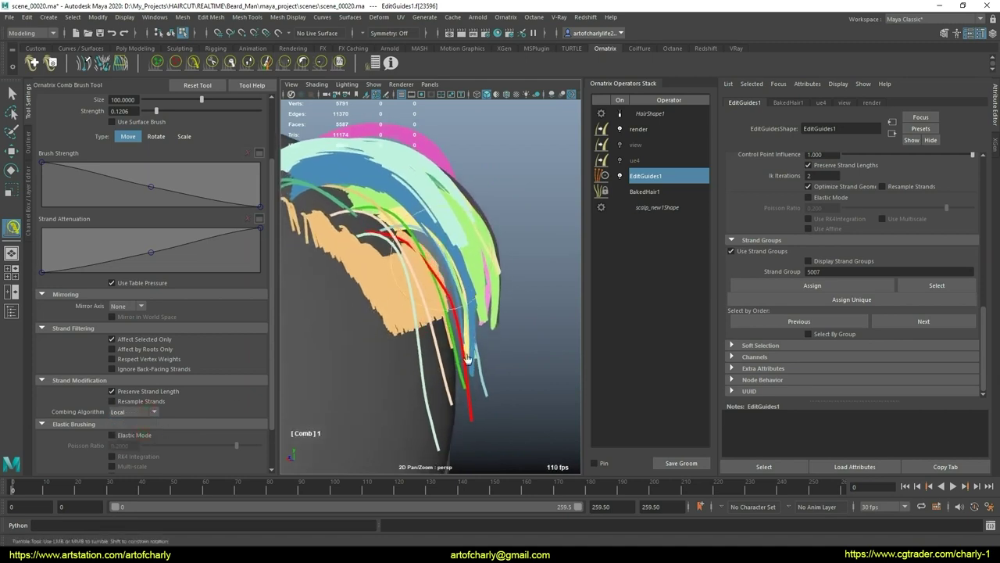
pyautogui.keyDown('alt'); pyautogui.moveTo(463, 336); pyautogui.dragTo(451, 291); pyautogui.keyUp('alt')
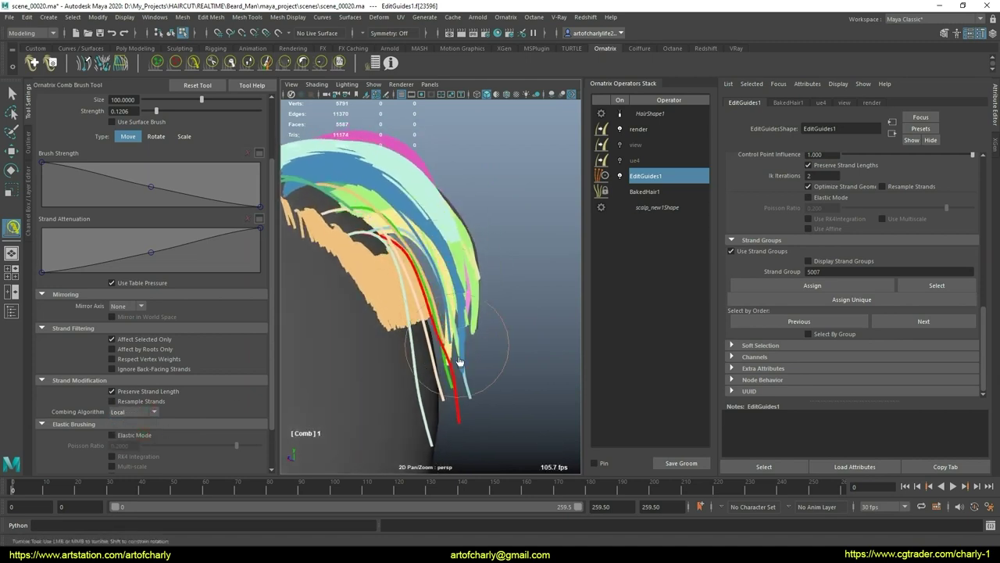
pyautogui.moveTo(493, 356)
pyautogui.keyDown('alt'); pyautogui.mouseDown()
pyautogui.moveTo(465, 280)
pyautogui.moveTo(490, 229)
pyautogui.mouseUp(); pyautogui.keyUp('alt')
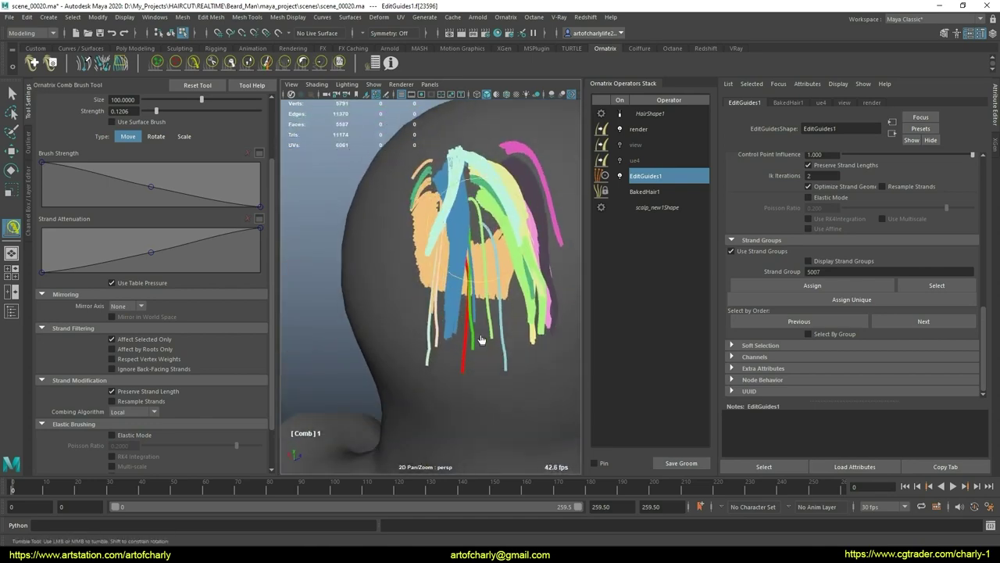
pyautogui.keyDown('alt'); pyautogui.moveTo(482, 341); pyautogui.dragTo(492, 278); pyautogui.keyUp('alt')
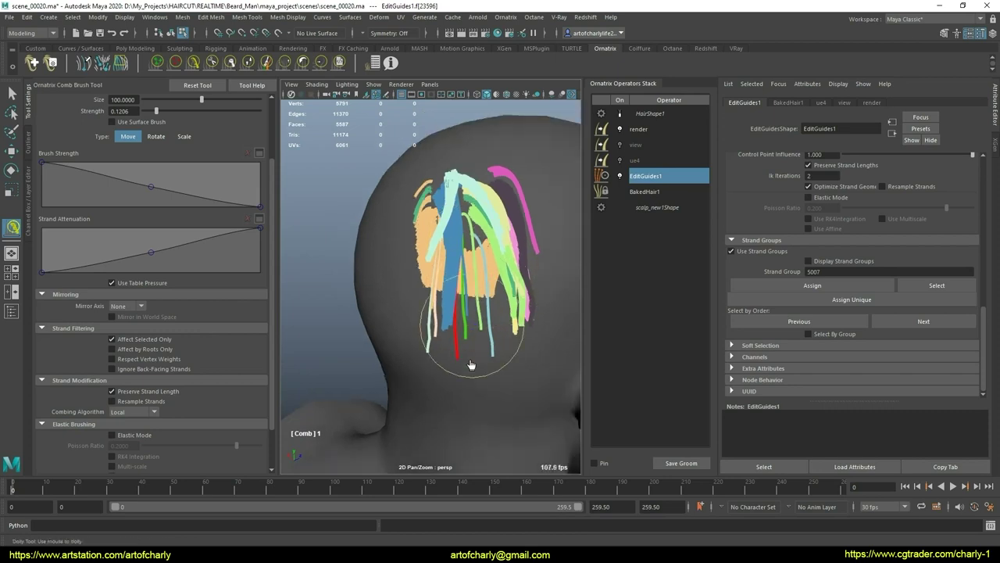
pyautogui.keyDown('alt'); pyautogui.moveTo(431, 341); pyautogui.dragTo(482, 378); pyautogui.keyUp('alt')
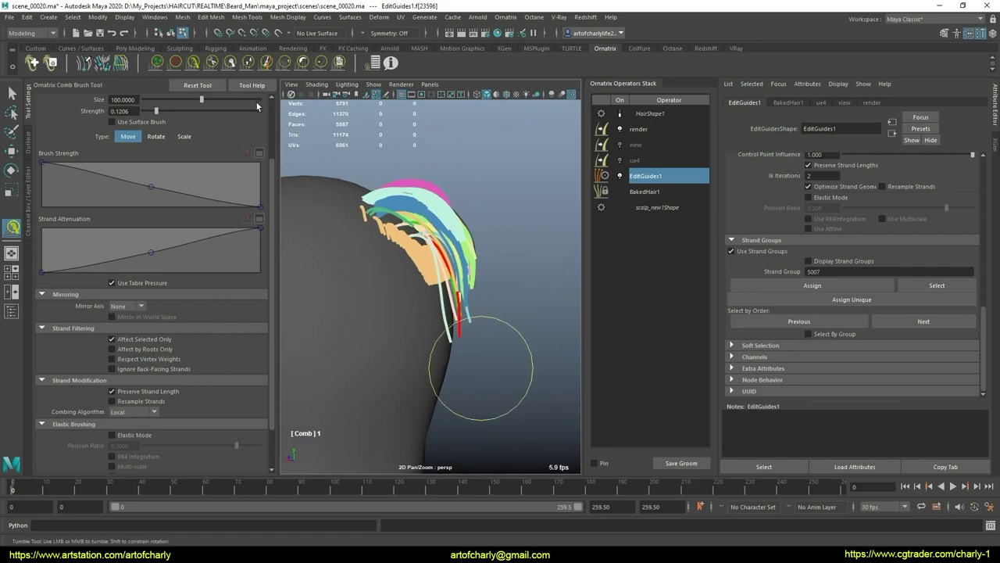
pyautogui.click(303, 63)
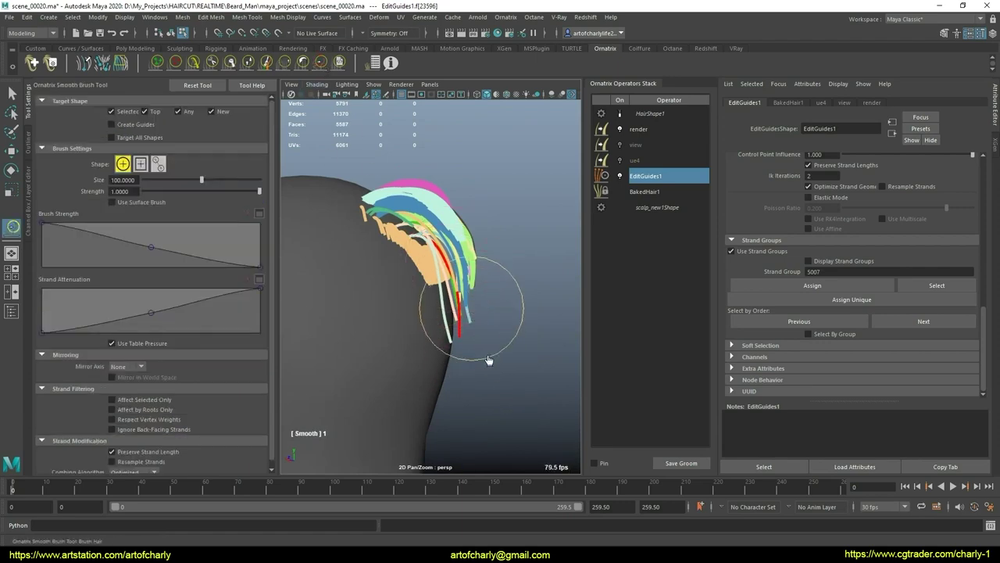
# Return to the Select Tool and orbit to a rear-side view of the head
pyautogui.scroll(3, 484, 268)
pyautogui.scroll(3, 484, 268)
pyautogui.press('q')
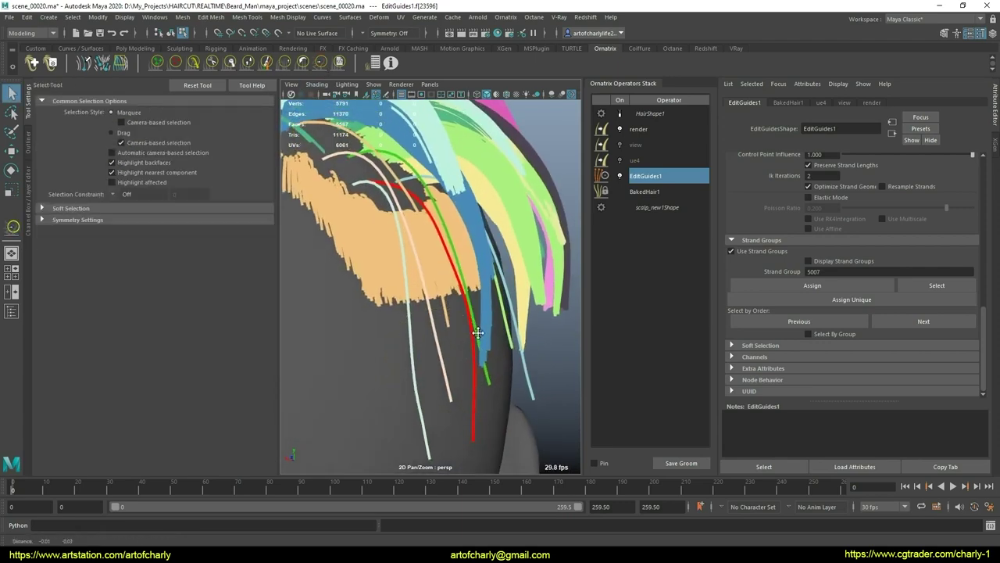
pyautogui.moveTo(485, 268)
pyautogui.keyDown('alt'); pyautogui.mouseDown()
pyautogui.moveTo(428, 302)
pyautogui.moveTo(387, 293)
pyautogui.moveTo(460, 365)
pyautogui.mouseUp(); pyautogui.keyUp('alt')
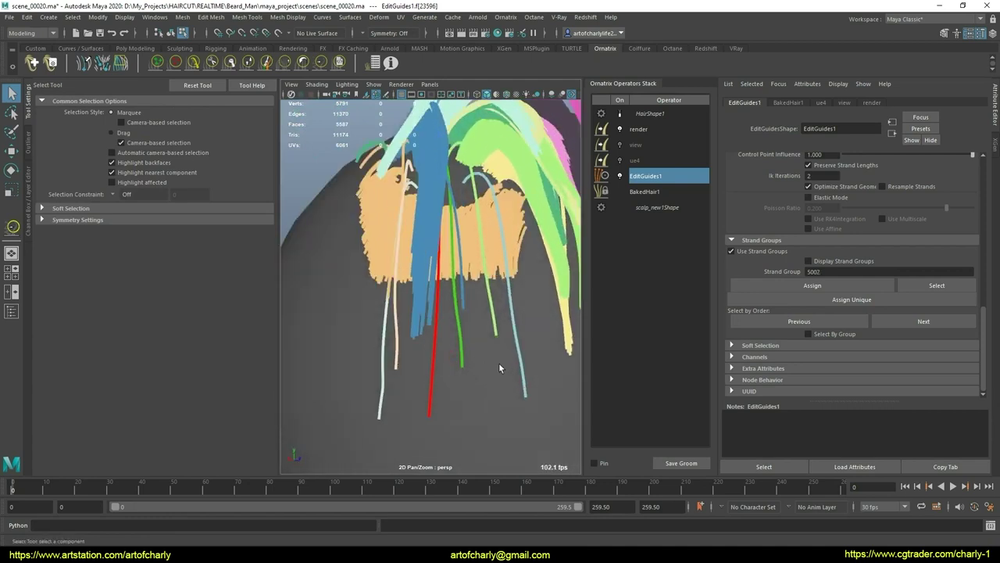
pyautogui.keyDown('alt'); pyautogui.moveTo(483, 350); pyautogui.dragTo(226, 171); pyautogui.keyUp('alt')
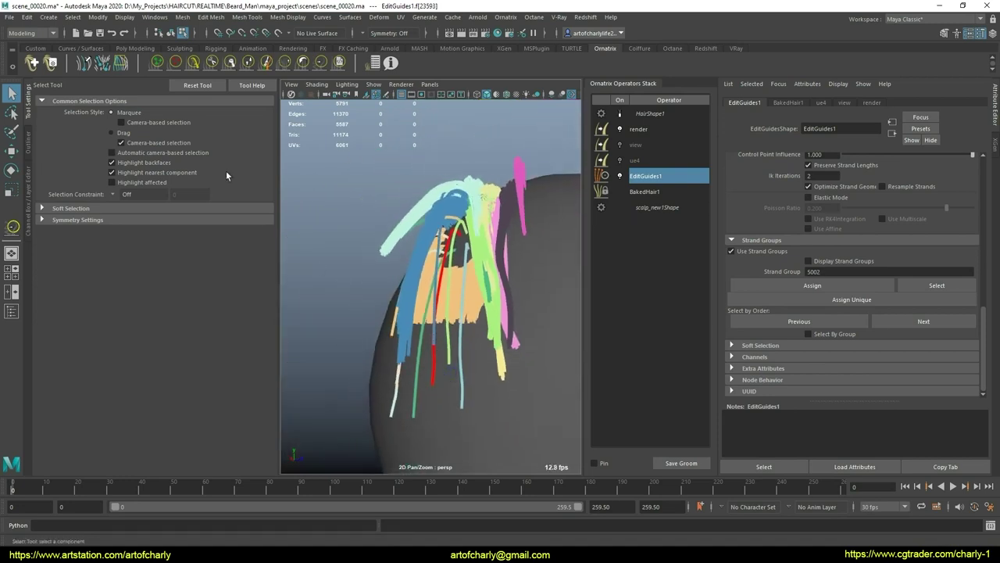
# Comb the lower guides behind the ear down and toward the back
pyautogui.click(193, 63)
pyautogui.keyDown('alt'); pyautogui.moveTo(431, 296); pyautogui.dragTo(473, 277); pyautogui.keyUp('alt')
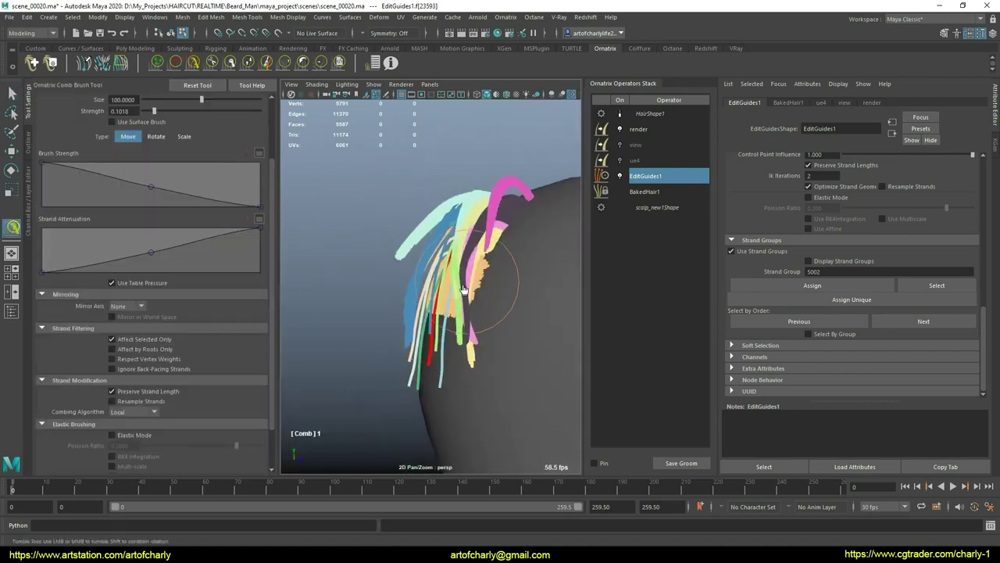
pyautogui.moveTo(439, 322); pyautogui.dragTo(480, 338)
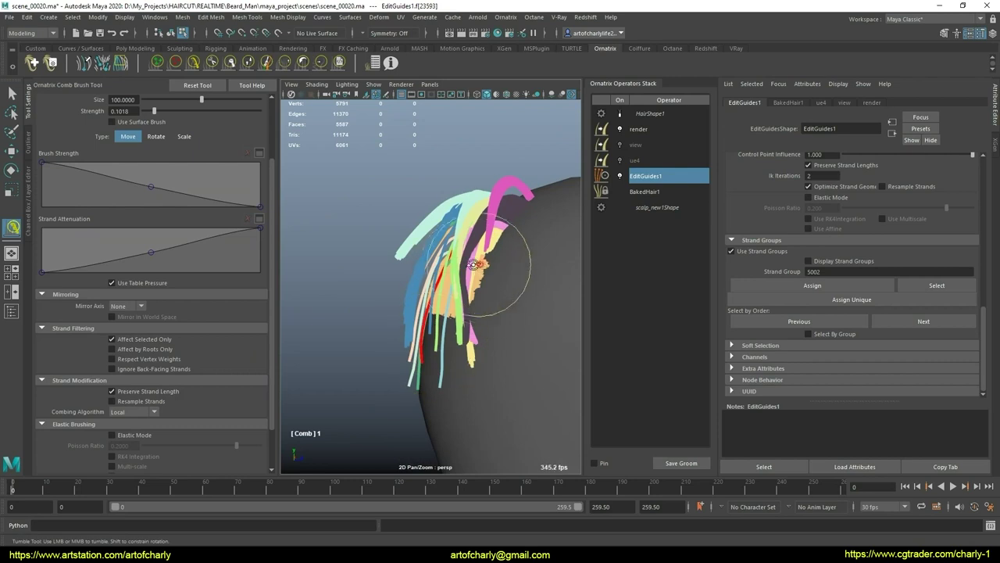
pyautogui.keyDown('alt'); pyautogui.moveTo(473, 264); pyautogui.dragTo(471, 267); pyautogui.keyUp('alt')
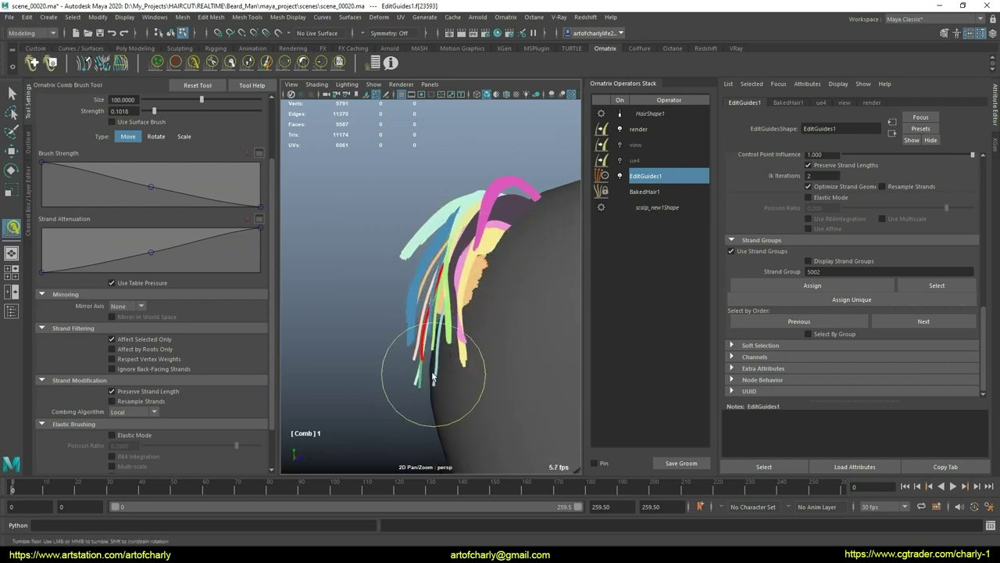
pyautogui.moveTo(432, 377); pyautogui.dragTo(468, 409)
pyautogui.keyDown('alt'); pyautogui.moveTo(449, 320); pyautogui.dragTo(475, 314); pyautogui.keyUp('alt')
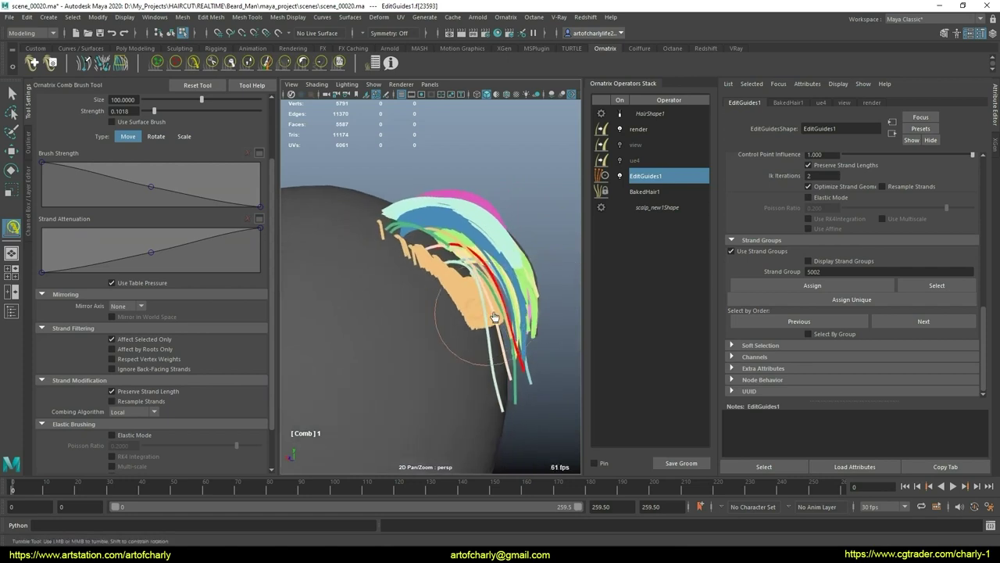
# Make a brief Smooth brush pass at strength 0.01, then return to selection
pyautogui.click(320, 62)
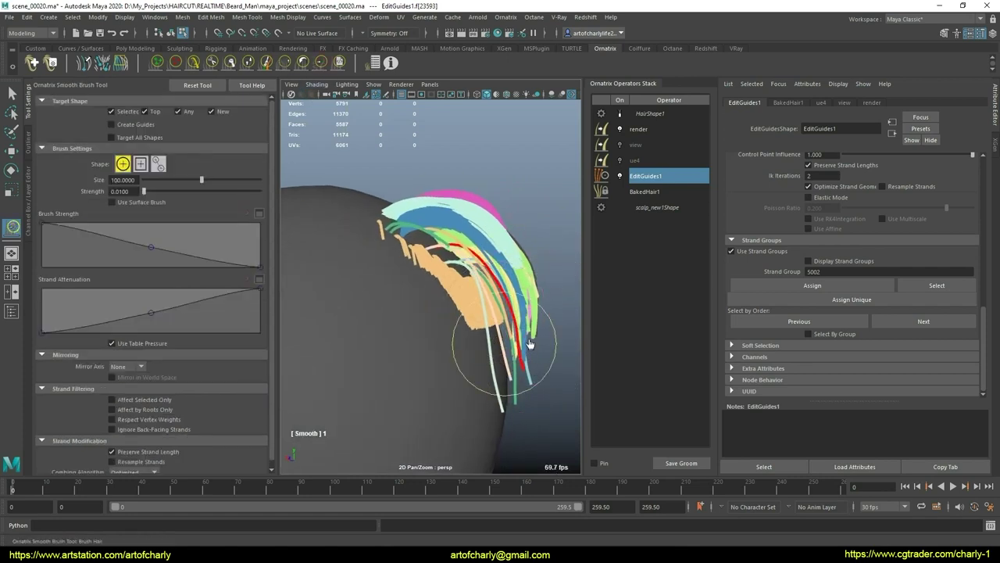
pyautogui.press('q')
pyautogui.moveTo(485, 333)
pyautogui.keyDown('alt'); pyautogui.mouseDown()
pyautogui.moveTo(459, 339)
pyautogui.moveTo(420, 311)
pyautogui.moveTo(514, 346)
pyautogui.moveTo(475, 319)
pyautogui.mouseUp(); pyautogui.keyUp('alt')
pyautogui.keyDown('alt'); pyautogui.moveTo(476, 319); pyautogui.dragTo(455, 382, button='right'); pyautogui.keyUp('alt')
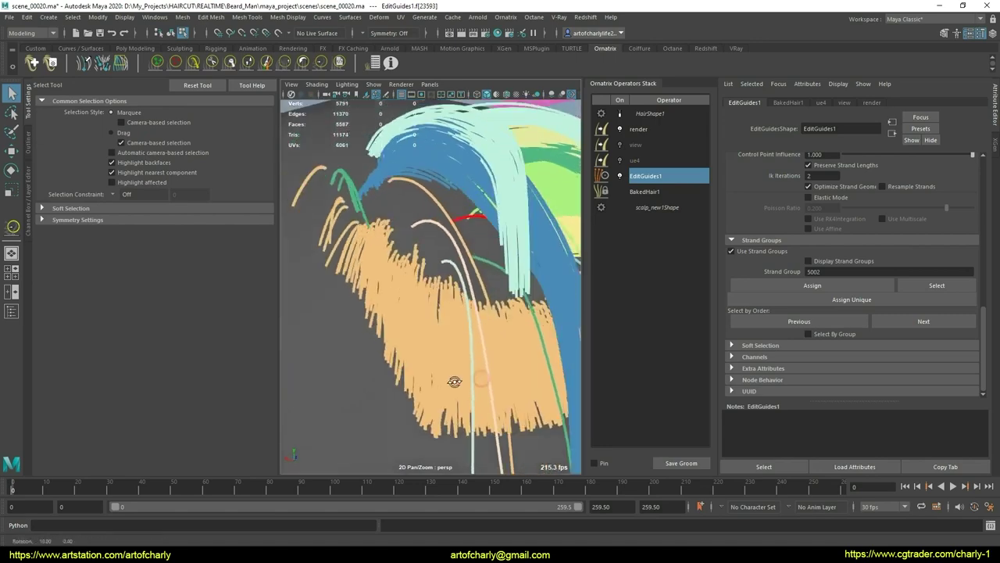
pyautogui.keyDown('alt'); pyautogui.moveTo(455, 381); pyautogui.dragTo(425, 250); pyautogui.keyUp('alt')
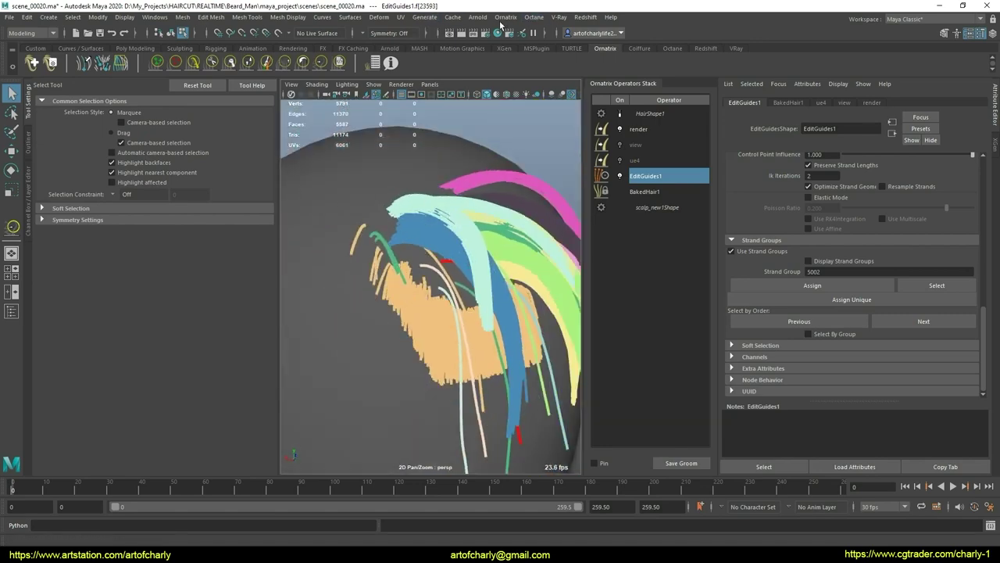
# Add an EditGuides2 operator from the Ornatrix menu with Use Strand Groups enabled
pyautogui.click(505, 17)
pyautogui.click(574, 137)
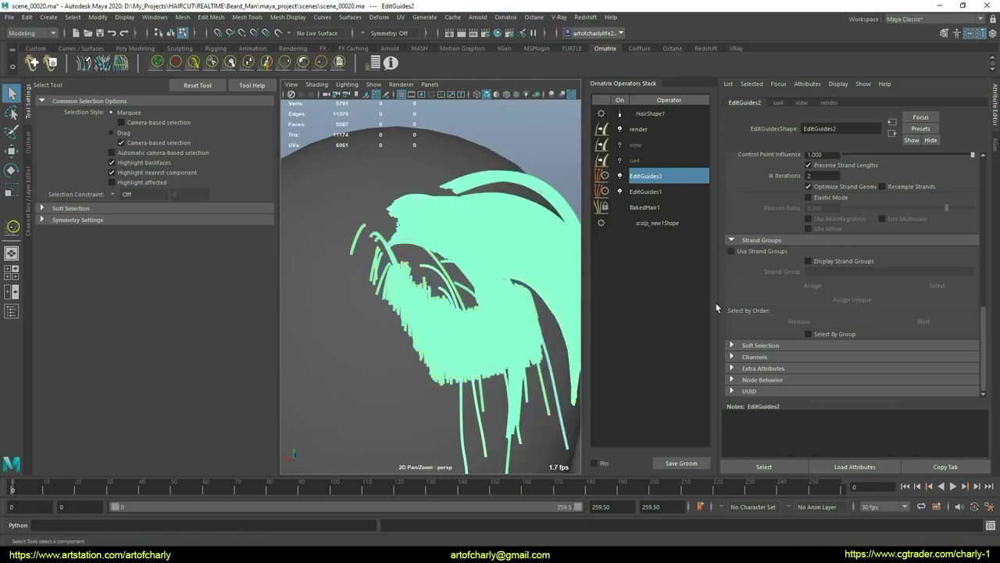
pyautogui.click(763, 250)
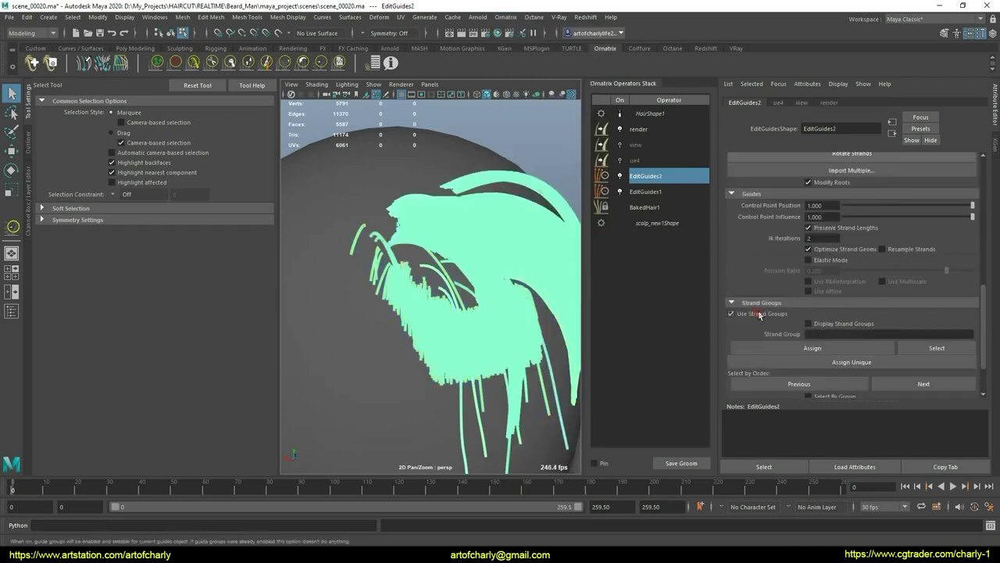
pyautogui.scroll(2, 790, 290)
pyautogui.scroll(1, 762, 207)
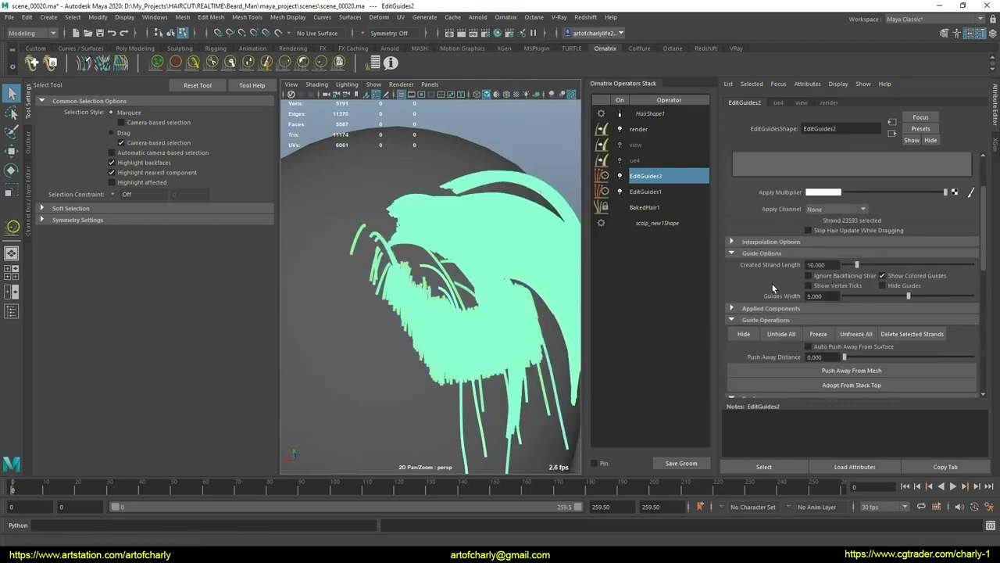
pyautogui.scroll(1, 768, 247)
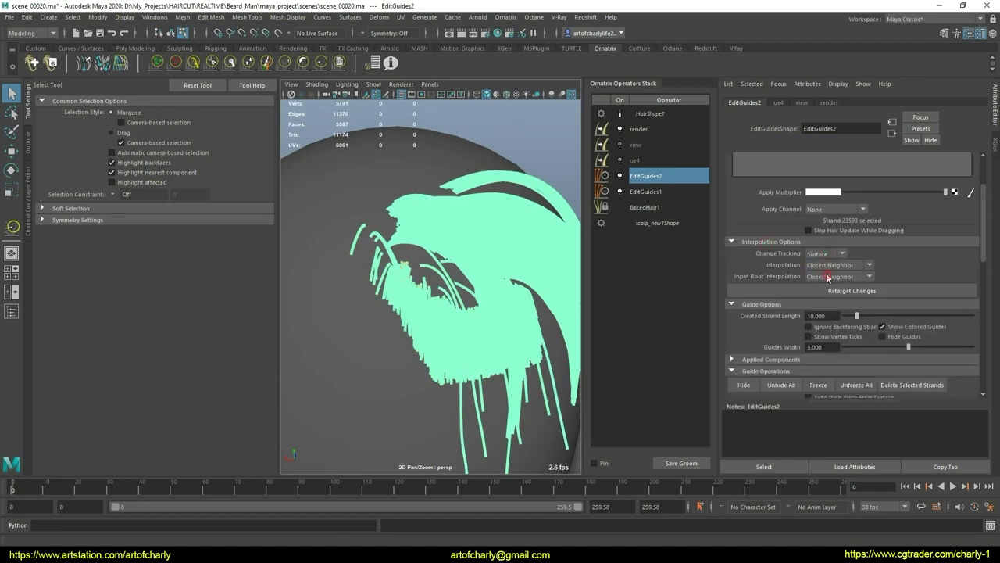
pyautogui.scroll(2, 831, 174)
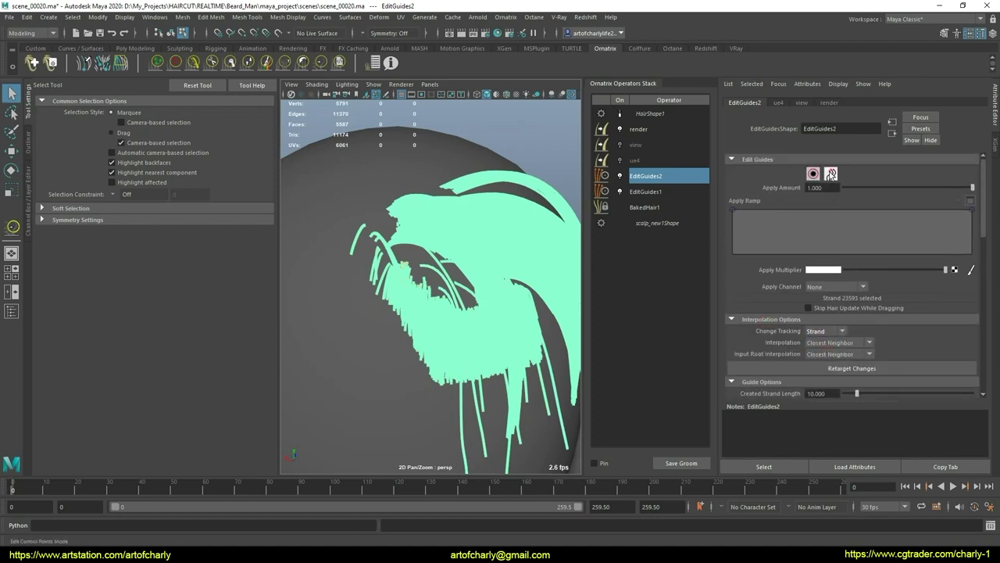
# Select guide strands on the side of the head with Select Hair
pyautogui.click(429, 275)
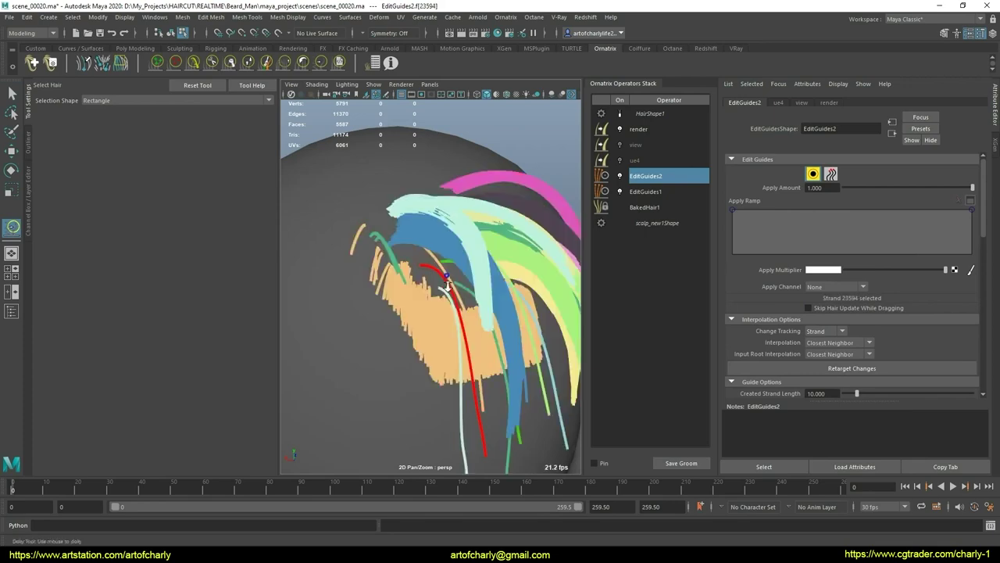
pyautogui.scroll(3, 438, 281)
pyautogui.keyDown('alt'); pyautogui.moveTo(437, 281); pyautogui.dragTo(443, 286, button='middle'); pyautogui.keyUp('alt')
pyautogui.keyDown('alt'); pyautogui.moveTo(443, 286); pyautogui.dragTo(454, 217); pyautogui.keyUp('alt')
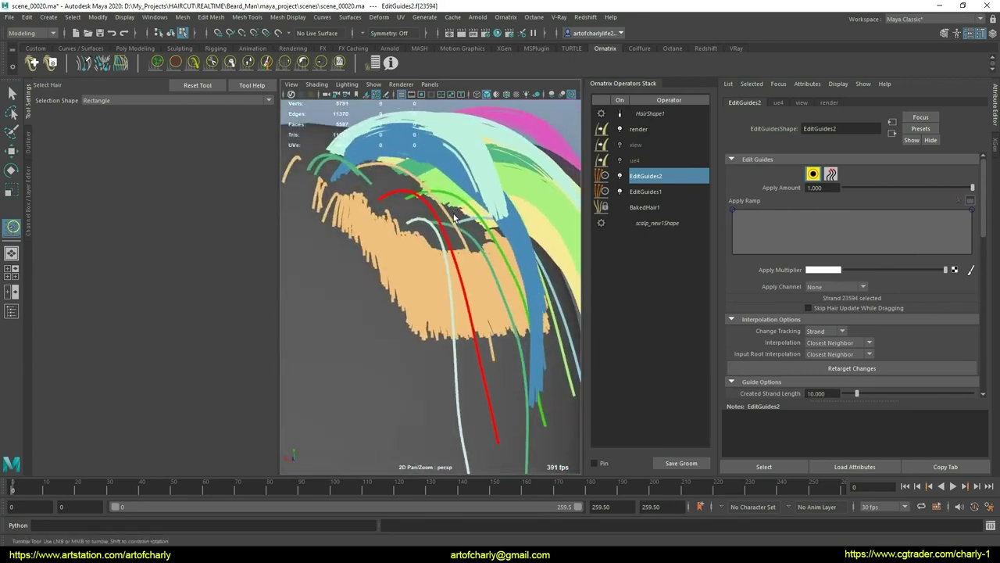
pyautogui.keyDown('alt'); pyautogui.moveTo(434, 363); pyautogui.dragTo(458, 368); pyautogui.keyUp('alt')
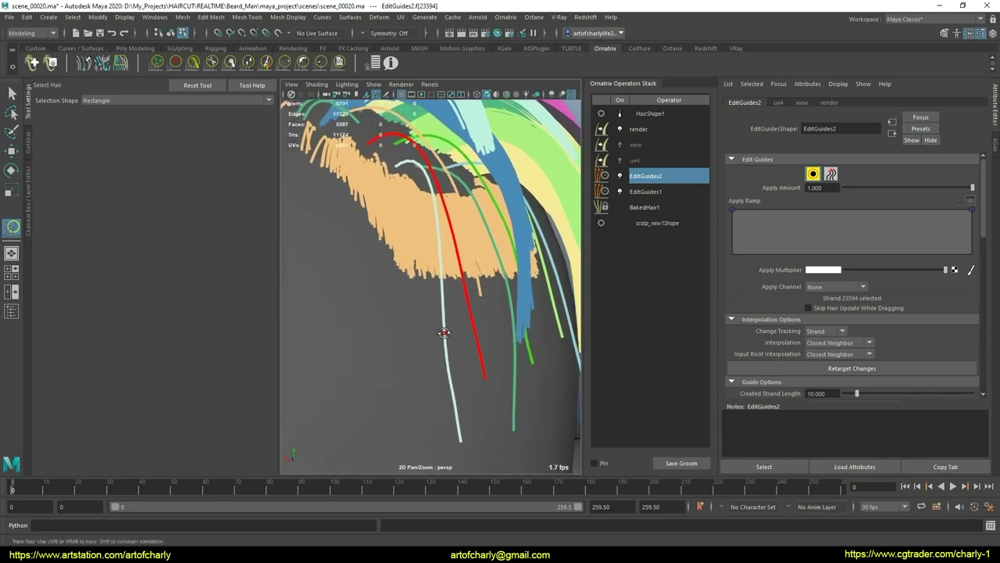
pyautogui.click(457, 368)
pyautogui.scroll(-5, 891, 312)
pyautogui.scroll(3, 903, 304)
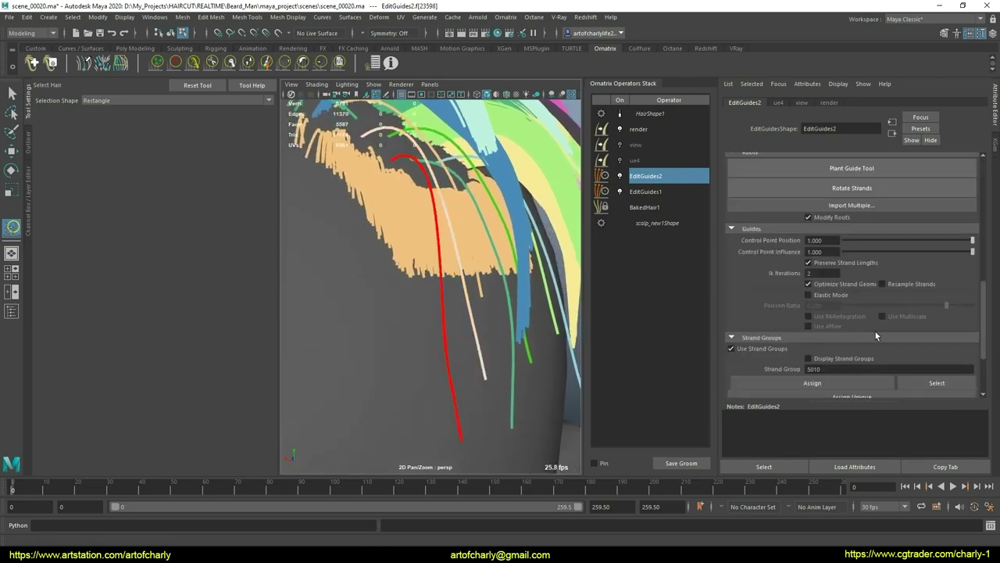
pyautogui.scroll(3, 875, 331)
pyautogui.keyDown('alt'); pyautogui.moveTo(438, 297); pyautogui.dragTo(411, 290); pyautogui.keyUp('alt')
pyautogui.scroll(2, 411, 290)
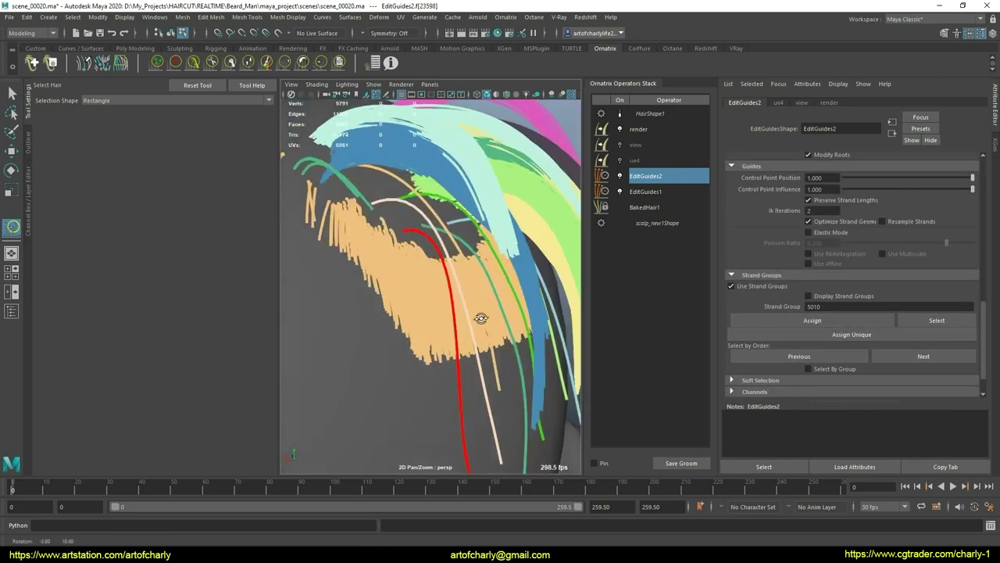
pyautogui.scroll(2, 422, 297)
pyautogui.scroll(2, 422, 297)
# Brush guide strands with the Create Brush and undo one stray stroke
pyautogui.click(156, 66)
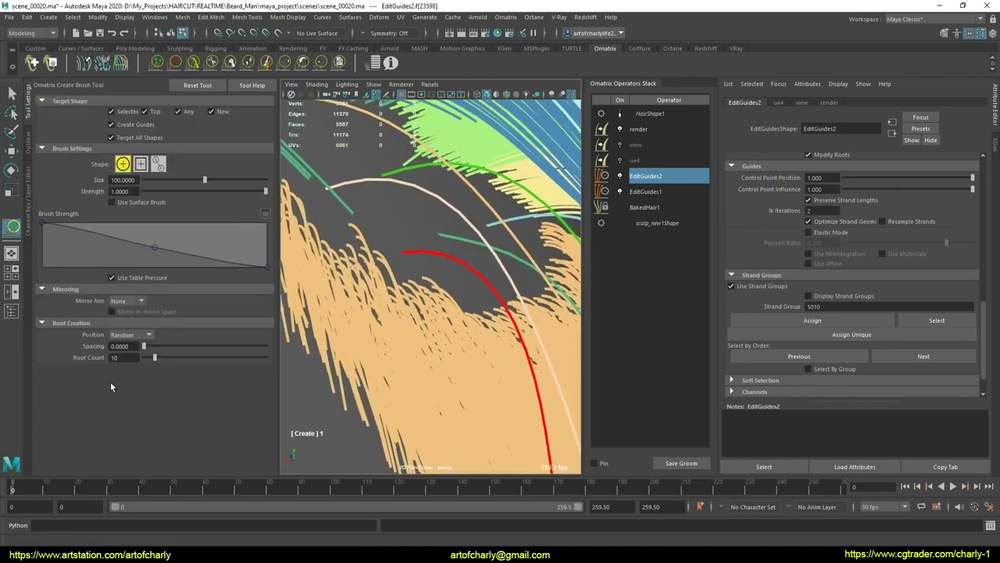
pyautogui.keyDown('alt'); pyautogui.moveTo(466, 321); pyautogui.dragTo(414, 239); pyautogui.keyUp('alt')
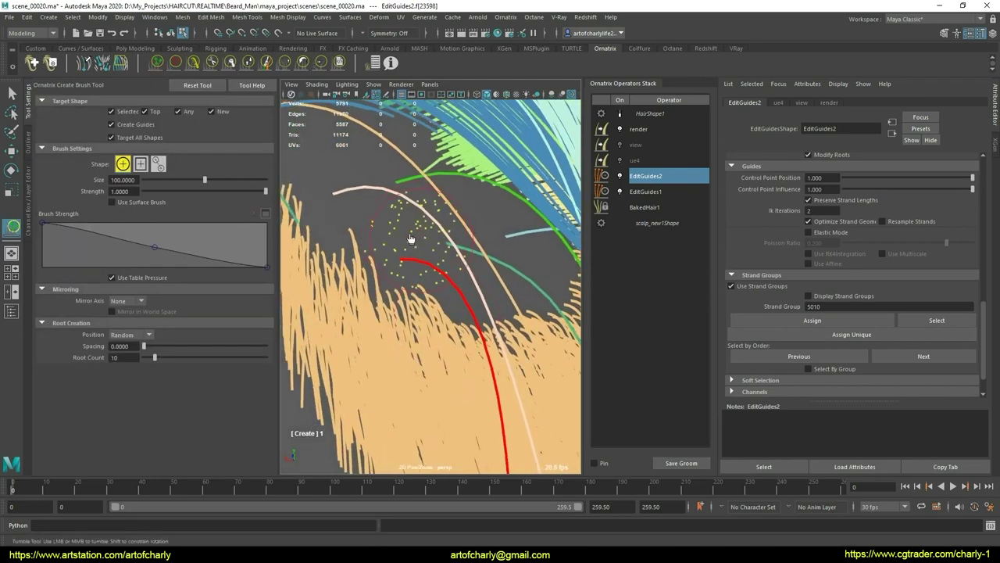
pyautogui.keyDown('alt'); pyautogui.moveTo(479, 331); pyautogui.dragTo(500, 322); pyautogui.keyUp('alt')
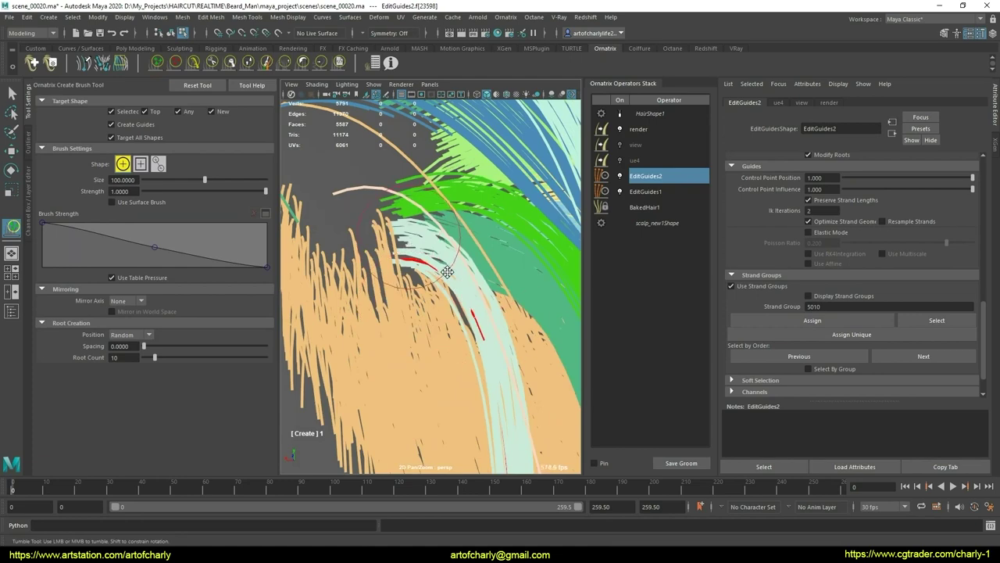
pyautogui.keyDown('alt'); pyautogui.moveTo(447, 272); pyautogui.dragTo(420, 285); pyautogui.keyUp('alt')
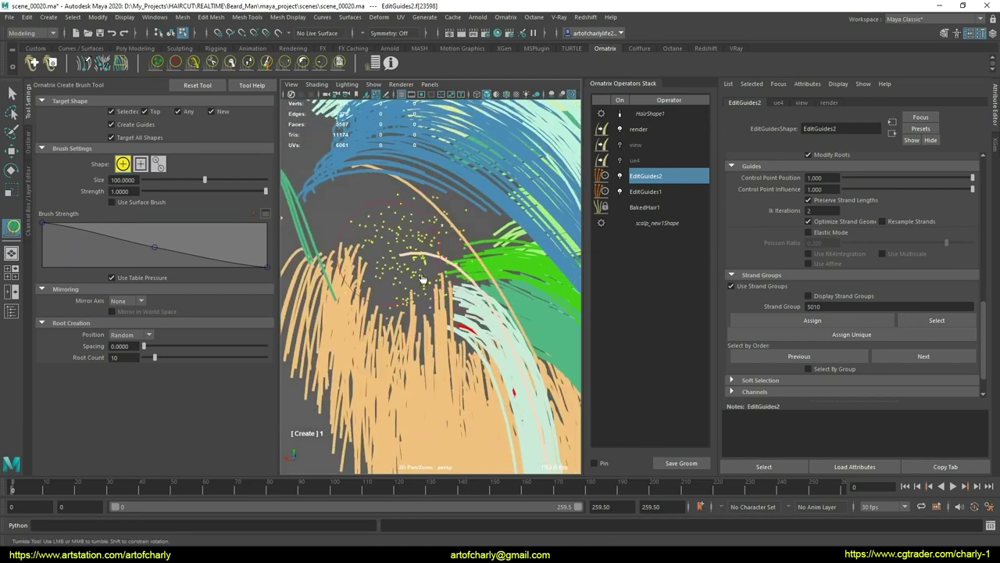
pyautogui.moveTo(414, 305)
pyautogui.keyDown('alt'); pyautogui.mouseDown()
pyautogui.moveTo(407, 243)
pyautogui.moveTo(410, 296)
pyautogui.moveTo(467, 213)
pyautogui.moveTo(375, 207)
pyautogui.moveTo(413, 223)
pyautogui.moveTo(419, 233)
pyautogui.moveTo(402, 250)
pyautogui.moveTo(418, 266)
pyautogui.mouseUp(); pyautogui.keyUp('alt')
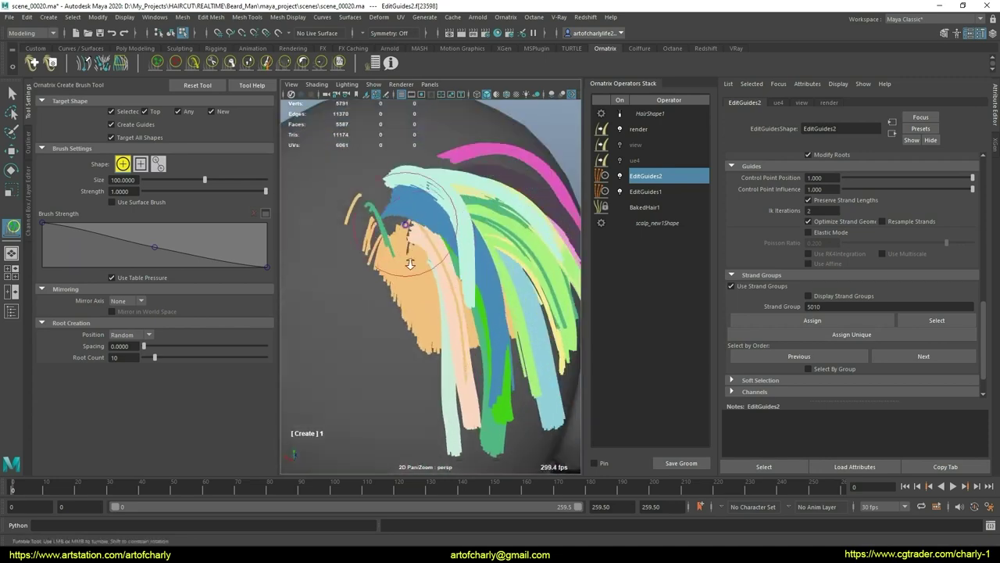
pyautogui.keyDown('alt'); pyautogui.moveTo(418, 265); pyautogui.dragTo(426, 303, button='right'); pyautogui.keyUp('alt')
pyautogui.moveTo(426, 298)
pyautogui.keyDown('alt'); pyautogui.mouseDown()
pyautogui.moveTo(426, 309)
pyautogui.moveTo(453, 293)
pyautogui.moveTo(422, 275)
pyautogui.mouseUp(); pyautogui.keyUp('alt')
pyautogui.hotkey('ctrl', 'z')
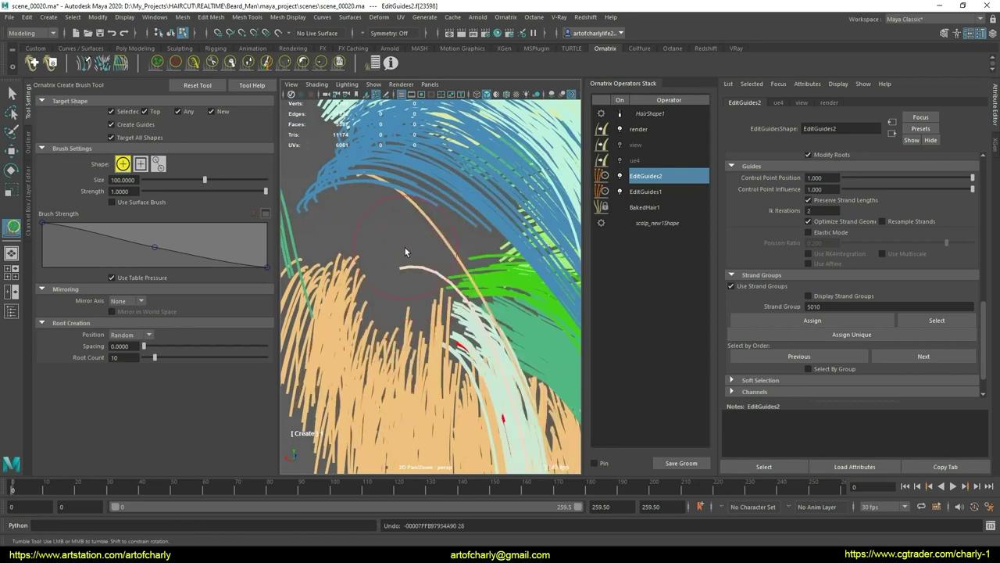
# Brush a light-pink strand bundle at the back of the head into place
pyautogui.keyDown('alt'); pyautogui.moveTo(394, 275); pyautogui.dragTo(390, 274, button='right'); pyautogui.keyUp('alt')
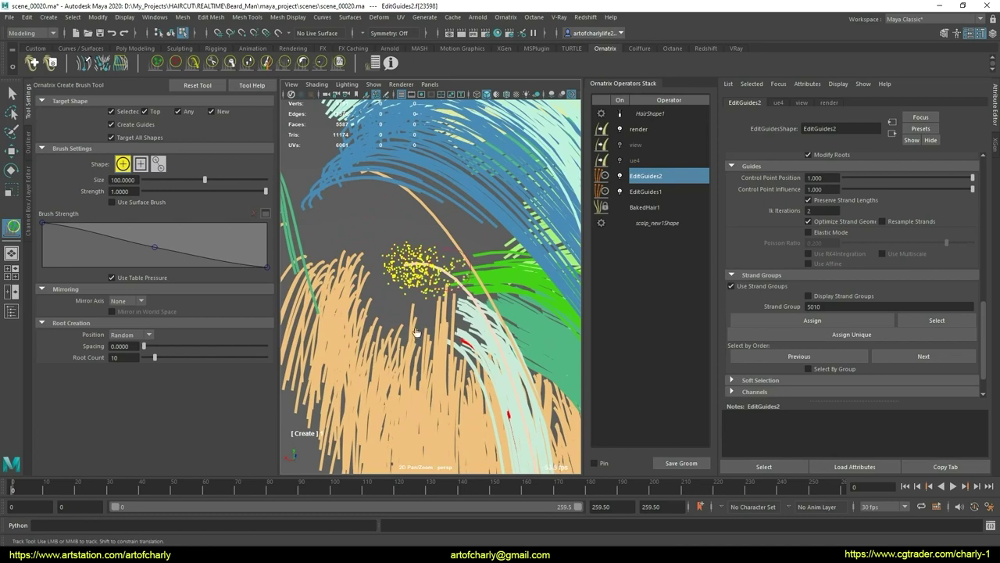
pyautogui.moveTo(416, 332)
pyautogui.mouseDown()
pyautogui.moveTo(366, 286)
pyautogui.moveTo(457, 233)
pyautogui.mouseUp()
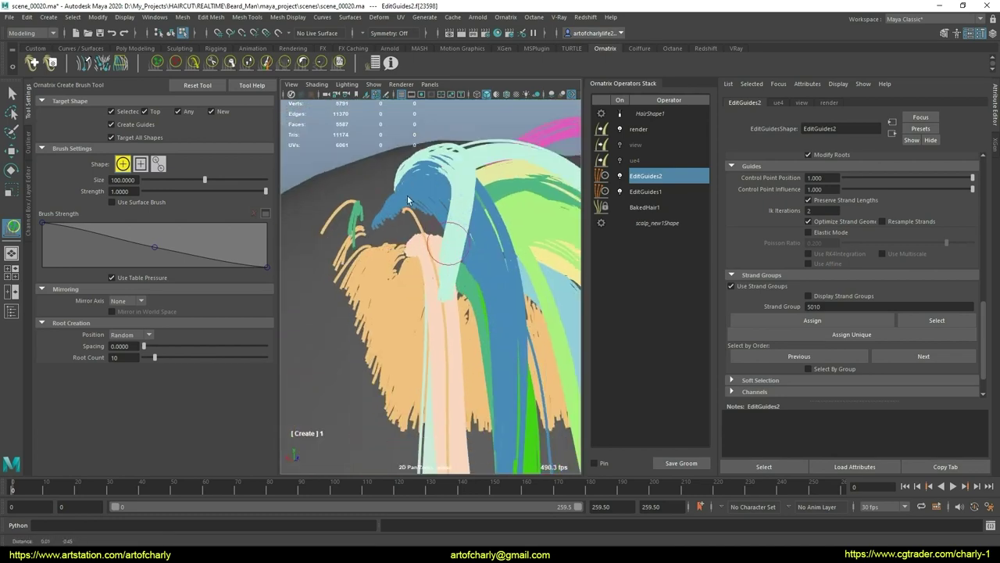
pyautogui.keyDown('alt'); pyautogui.moveTo(457, 232); pyautogui.dragTo(418, 261); pyautogui.keyUp('alt')
pyautogui.keyDown('alt'); pyautogui.moveTo(418, 262); pyautogui.dragTo(410, 266, button='middle'); pyautogui.keyUp('alt')
pyautogui.moveTo(411, 266)
pyautogui.keyDown('alt'); pyautogui.mouseDown()
pyautogui.moveTo(542, 263)
pyautogui.moveTo(464, 317)
pyautogui.moveTo(424, 292)
pyautogui.mouseUp(); pyautogui.keyUp('alt')
pyautogui.moveTo(424, 292)
pyautogui.keyDown('alt'); pyautogui.mouseDown(button='right')
pyautogui.moveTo(442, 264)
pyautogui.moveTo(480, 290)
pyautogui.mouseUp(button='right'); pyautogui.keyUp('alt')
# Orbit and zoom around the head to inspect the brushed locks from all sides
pyautogui.moveTo(480, 290)
pyautogui.keyDown('alt'); pyautogui.mouseDown()
pyautogui.moveTo(369, 217)
pyautogui.moveTo(415, 235)
pyautogui.mouseUp(); pyautogui.keyUp('alt')
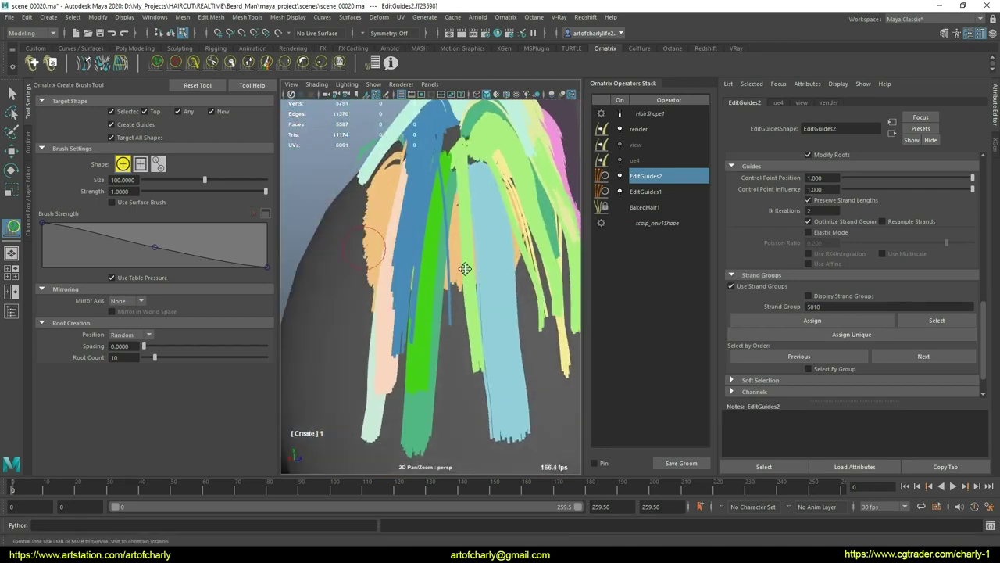
pyautogui.moveTo(415, 235)
pyautogui.keyDown('alt'); pyautogui.mouseDown(button='right')
pyautogui.moveTo(434, 253)
pyautogui.moveTo(464, 392)
pyautogui.mouseUp(button='right'); pyautogui.keyUp('alt')
pyautogui.keyDown('alt'); pyautogui.moveTo(464, 393); pyautogui.dragTo(452, 260); pyautogui.keyUp('alt')
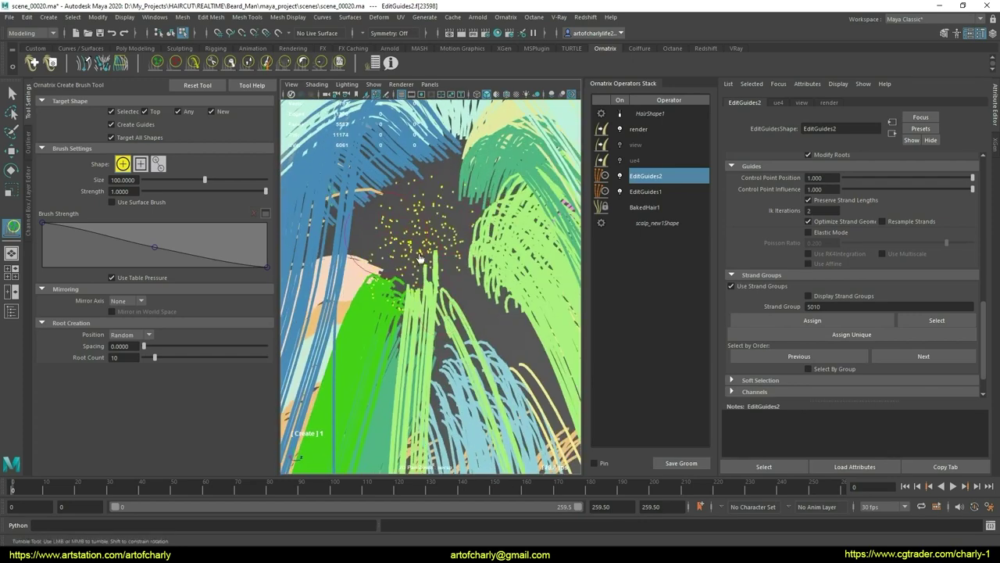
pyautogui.keyDown('alt'); pyautogui.moveTo(508, 322); pyautogui.dragTo(422, 257); pyautogui.keyUp('alt')
pyautogui.keyDown('alt'); pyautogui.moveTo(470, 265); pyautogui.dragTo(426, 201, button='right'); pyautogui.keyUp('alt')
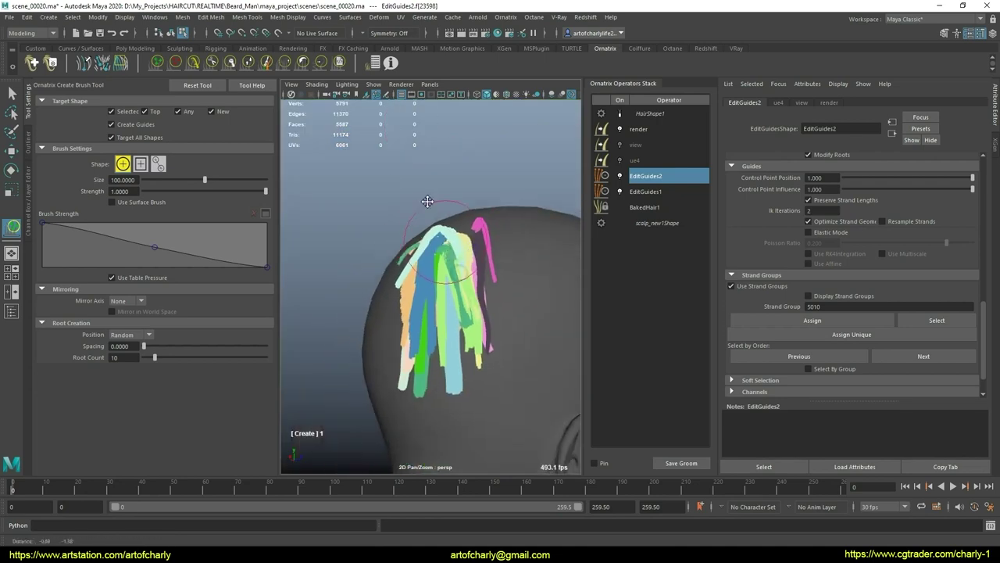
pyautogui.moveTo(426, 201)
pyautogui.keyDown('alt'); pyautogui.mouseDown()
pyautogui.moveTo(527, 205)
pyautogui.moveTo(469, 235)
pyautogui.mouseUp(); pyautogui.keyUp('alt')
pyautogui.keyDown('alt'); pyautogui.moveTo(469, 234); pyautogui.dragTo(459, 310, button='right'); pyautogui.keyUp('alt')
pyautogui.keyDown('alt'); pyautogui.moveTo(460, 311); pyautogui.dragTo(427, 209); pyautogui.keyUp('alt')
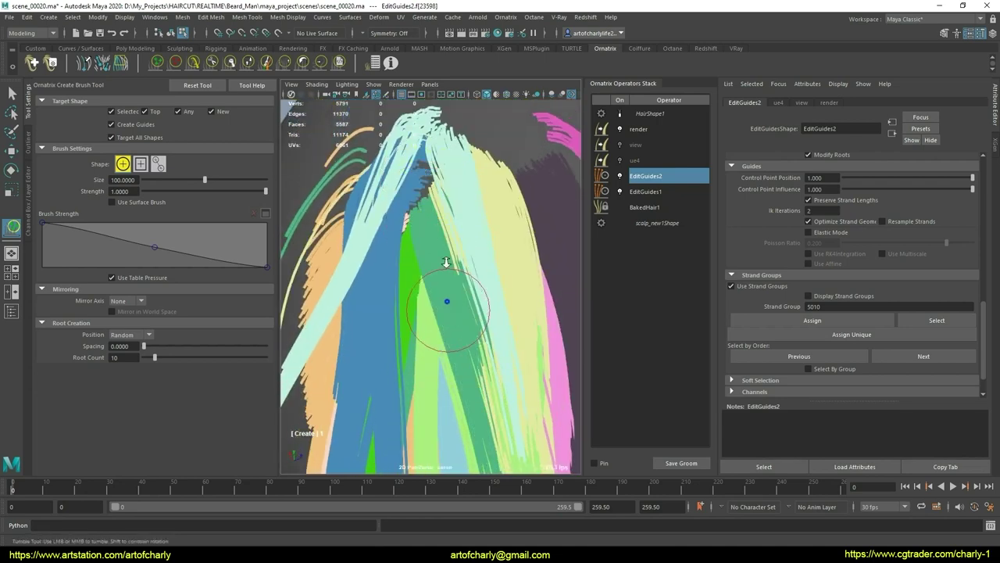
pyautogui.keyDown('alt'); pyautogui.moveTo(446, 297); pyautogui.dragTo(438, 218, button='right'); pyautogui.keyUp('alt')
pyautogui.moveTo(437, 219)
pyautogui.keyDown('alt'); pyautogui.mouseDown()
pyautogui.moveTo(531, 206)
pyautogui.moveTo(457, 223)
pyautogui.moveTo(469, 180)
pyautogui.moveTo(488, 192)
pyautogui.moveTo(419, 189)
pyautogui.mouseUp(); pyautogui.keyUp('alt')
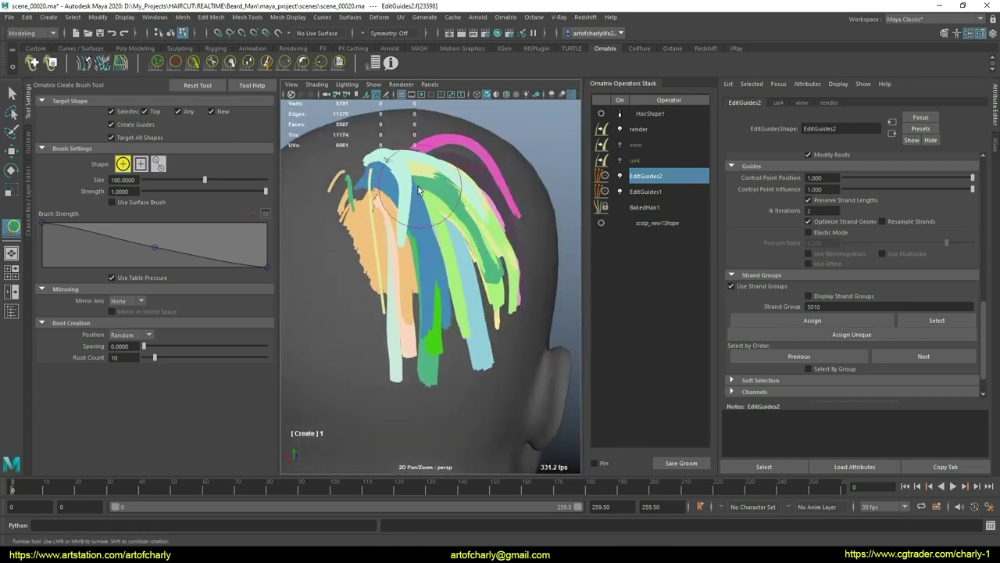
pyautogui.moveTo(453, 260)
pyautogui.keyDown('alt'); pyautogui.mouseDown()
pyautogui.moveTo(376, 250)
pyautogui.moveTo(438, 271)
pyautogui.moveTo(449, 258)
pyautogui.moveTo(512, 258)
pyautogui.mouseUp(); pyautogui.keyUp('alt')
# Preview the rendered hair from the rear and select the EditGuides2 operator
pyautogui.press('q')
pyautogui.click(619, 114)
pyautogui.keyDown('alt'); pyautogui.moveTo(416, 235); pyautogui.dragTo(411, 230); pyautogui.keyUp('alt')
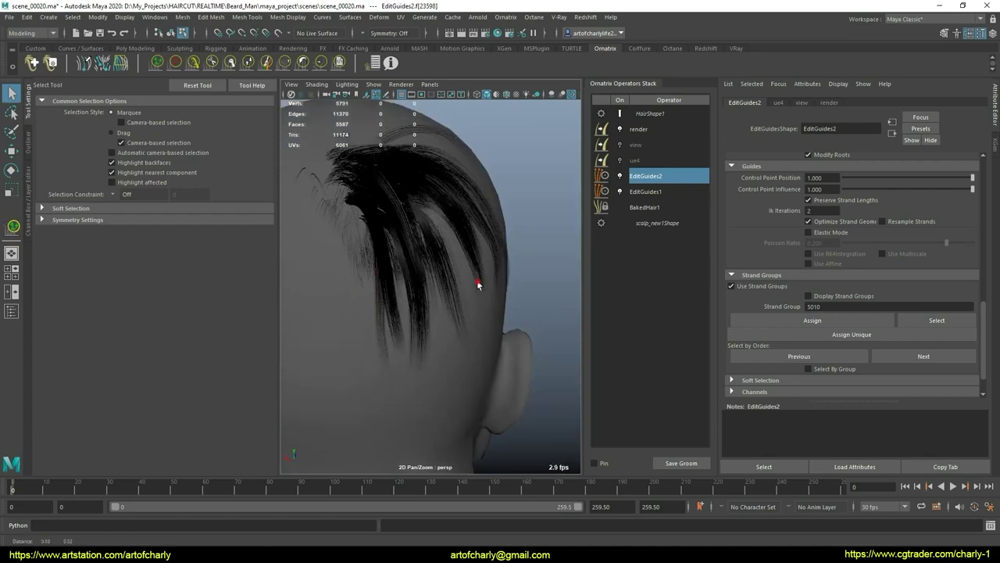
pyautogui.moveTo(476, 277)
pyautogui.keyDown('alt'); pyautogui.mouseDown()
pyautogui.moveTo(529, 269)
pyautogui.moveTo(413, 271)
pyautogui.moveTo(382, 283)
pyautogui.moveTo(440, 273)
pyautogui.moveTo(449, 237)
pyautogui.moveTo(436, 276)
pyautogui.moveTo(412, 261)
pyautogui.mouseUp(); pyautogui.keyUp('alt')
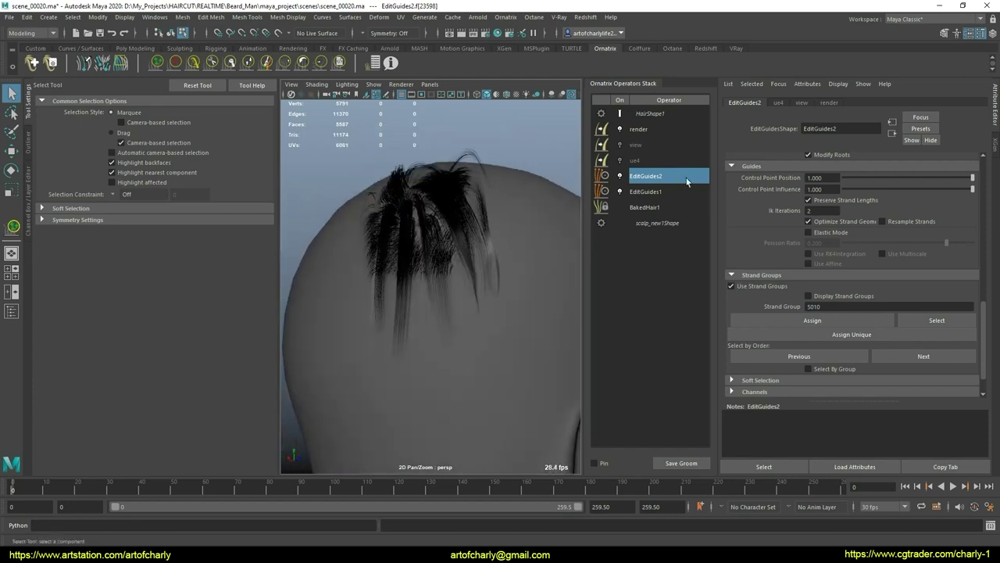
pyautogui.click(653, 114)
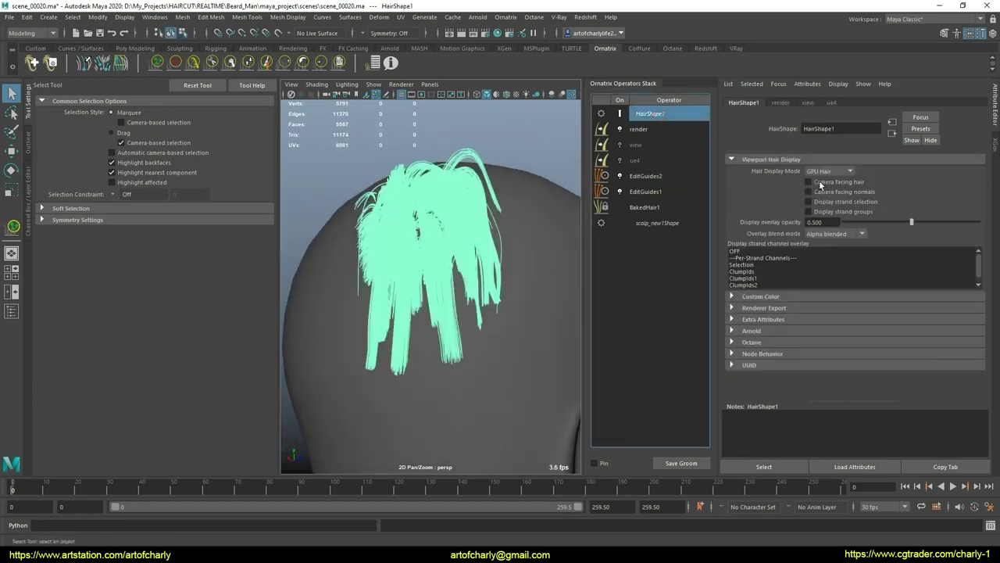
pyautogui.click(665, 177)
pyautogui.moveTo(422, 235)
pyautogui.keyDown('alt'); pyautogui.mouseDown()
pyautogui.moveTo(432, 226)
pyautogui.moveTo(521, 269)
pyautogui.moveTo(454, 274)
pyautogui.moveTo(503, 273)
pyautogui.moveTo(472, 259)
pyautogui.moveTo(459, 235)
pyautogui.mouseUp(); pyautogui.keyUp('alt')
pyautogui.keyDown('alt'); pyautogui.moveTo(459, 235); pyautogui.dragTo(455, 319, button='right'); pyautogui.keyUp('alt')
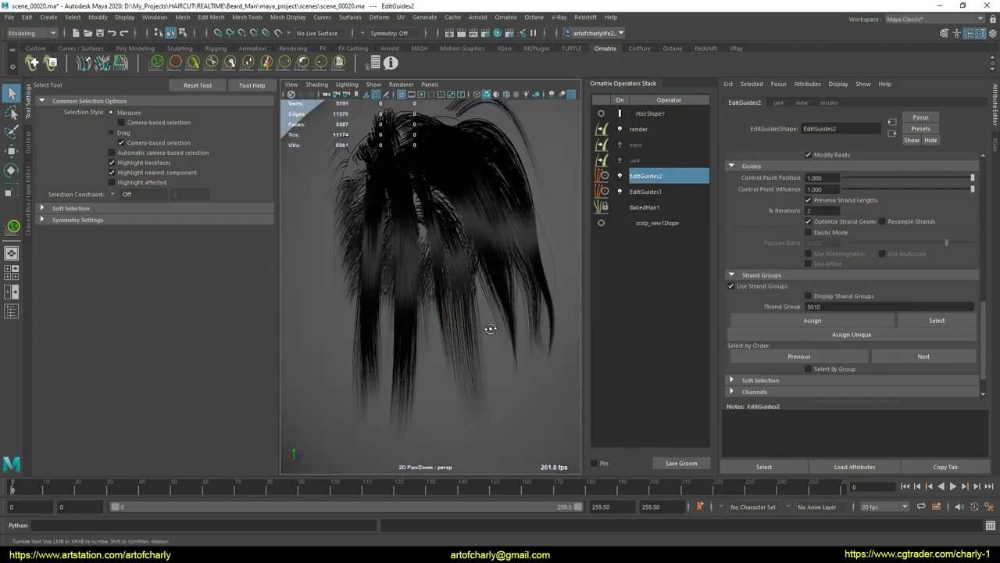
pyautogui.moveTo(461, 303)
pyautogui.keyDown('alt'); pyautogui.mouseDown()
pyautogui.moveTo(454, 279)
pyautogui.moveTo(502, 283)
pyautogui.moveTo(463, 264)
pyautogui.moveTo(397, 290)
pyautogui.moveTo(436, 264)
pyautogui.moveTo(467, 267)
pyautogui.moveTo(473, 292)
pyautogui.moveTo(438, 273)
pyautogui.moveTo(430, 281)
pyautogui.moveTo(449, 270)
pyautogui.mouseUp(); pyautogui.keyUp('alt')
# Switch back to guide display and turn on Edit Guides mode for EditGuides2
pyautogui.click(623, 116)
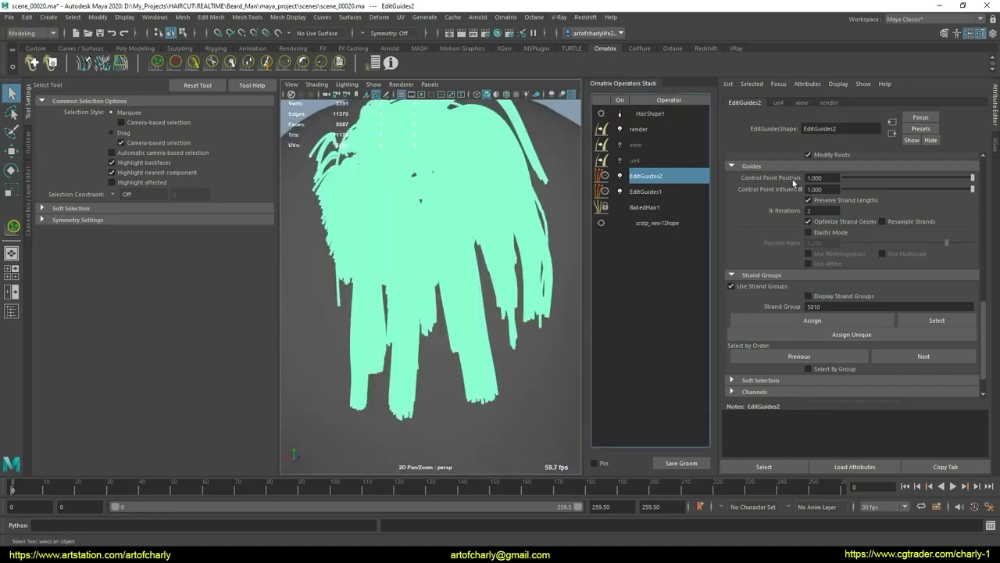
pyautogui.scroll(2, 853, 179)
pyautogui.scroll(3, 853, 179)
pyautogui.scroll(3, 831, 191)
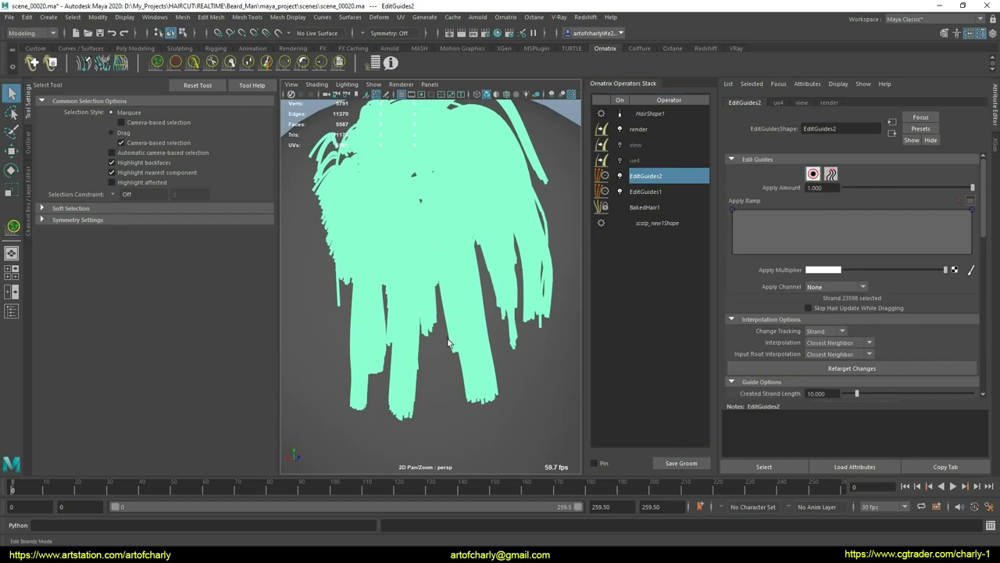
pyautogui.press('F8')
# Select a strand group on the guides, marking it red, and inspect the scalp strands
pyautogui.moveTo(504, 422)
pyautogui.mouseDown()
pyautogui.moveTo(468, 367)
pyautogui.moveTo(539, 320)
pyautogui.mouseUp()
pyautogui.scroll(-5, 837, 287)
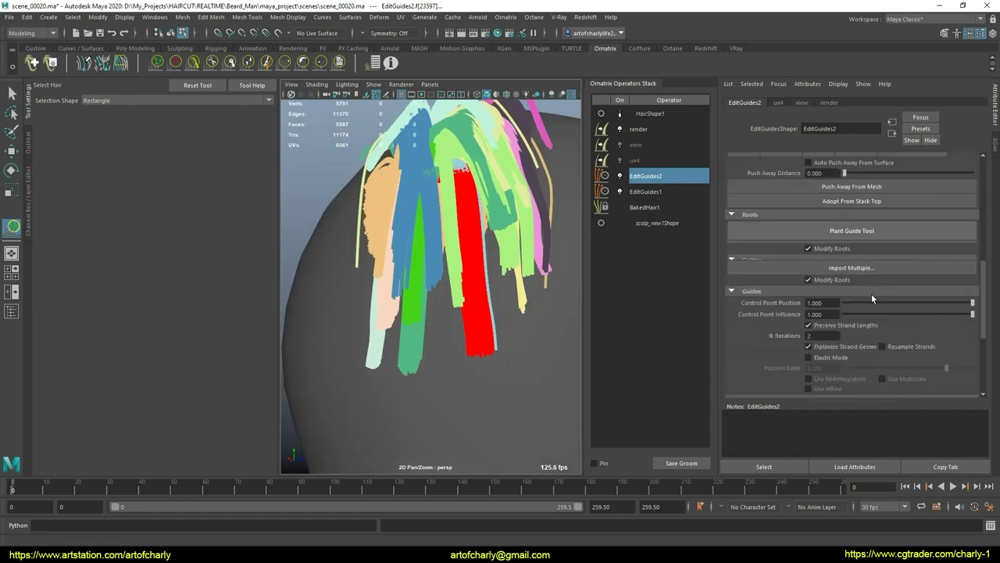
pyautogui.scroll(-5, 871, 312)
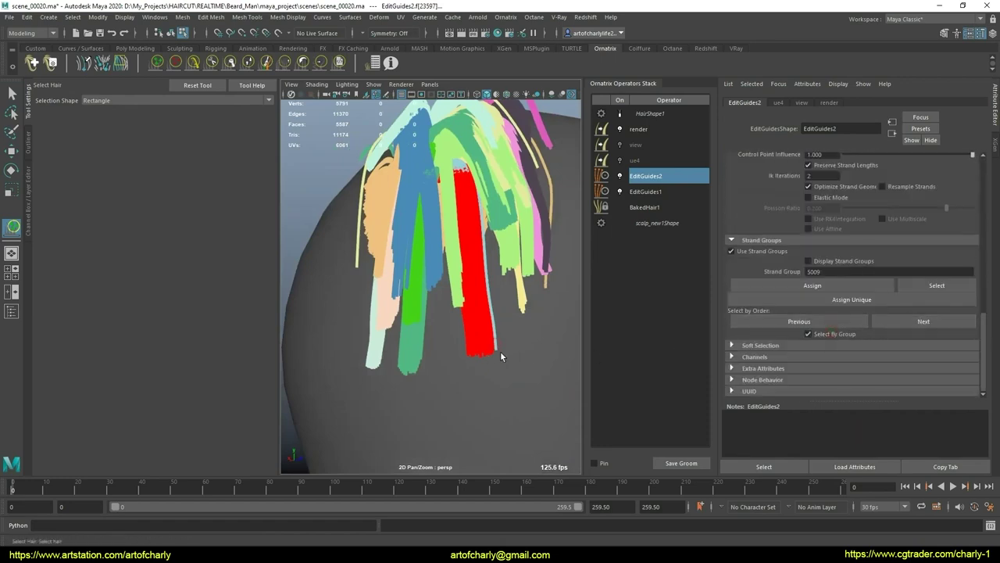
pyautogui.moveTo(507, 358)
pyautogui.keyDown('alt'); pyautogui.mouseDown()
pyautogui.moveTo(486, 332)
pyautogui.moveTo(396, 362)
pyautogui.mouseUp(); pyautogui.keyUp('alt')
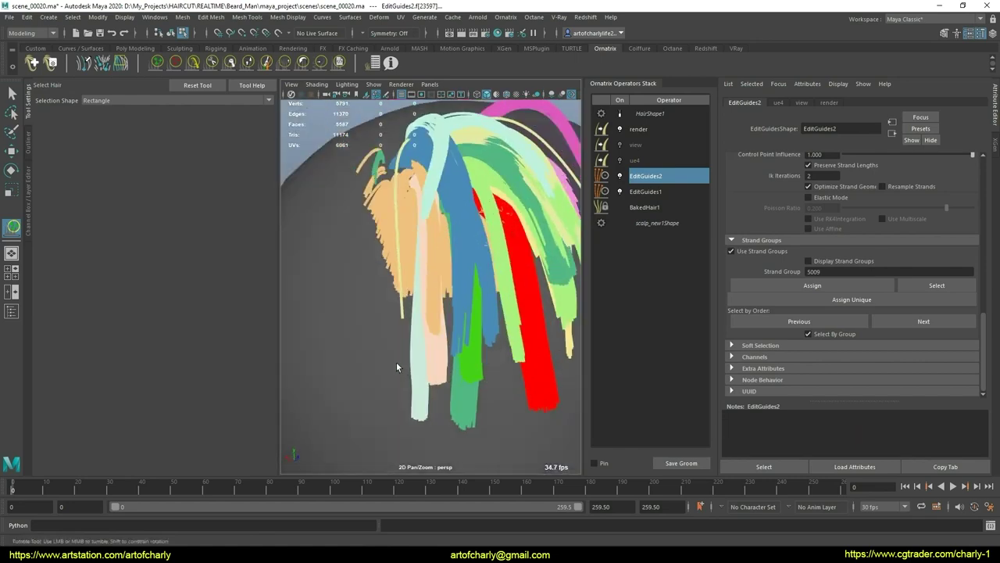
pyautogui.keyDown('alt'); pyautogui.moveTo(413, 346); pyautogui.dragTo(353, 249, button='middle'); pyautogui.keyUp('alt')
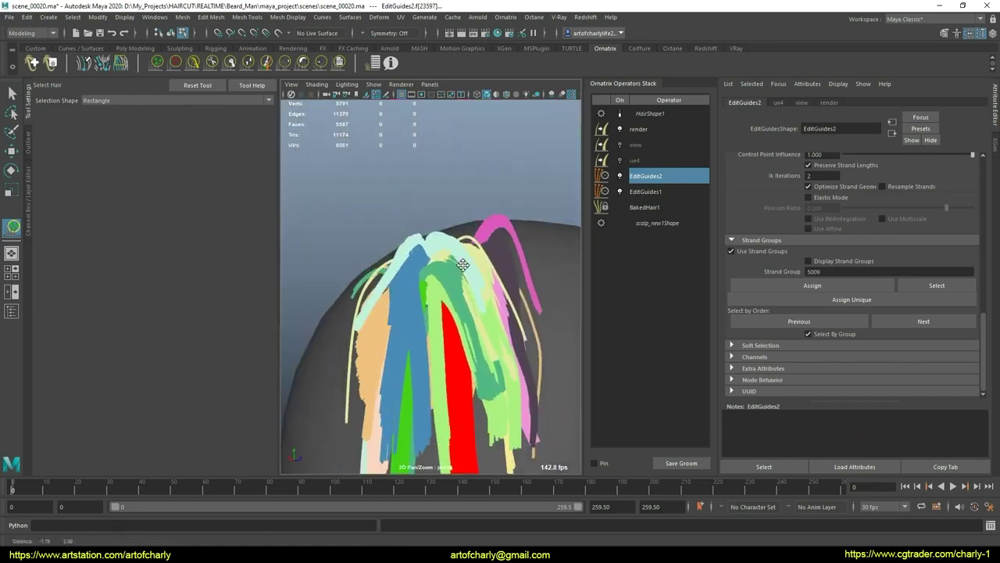
pyautogui.scroll(5, 414, 222)
pyautogui.keyDown('alt'); pyautogui.moveTo(415, 222); pyautogui.dragTo(478, 266); pyautogui.keyUp('alt')
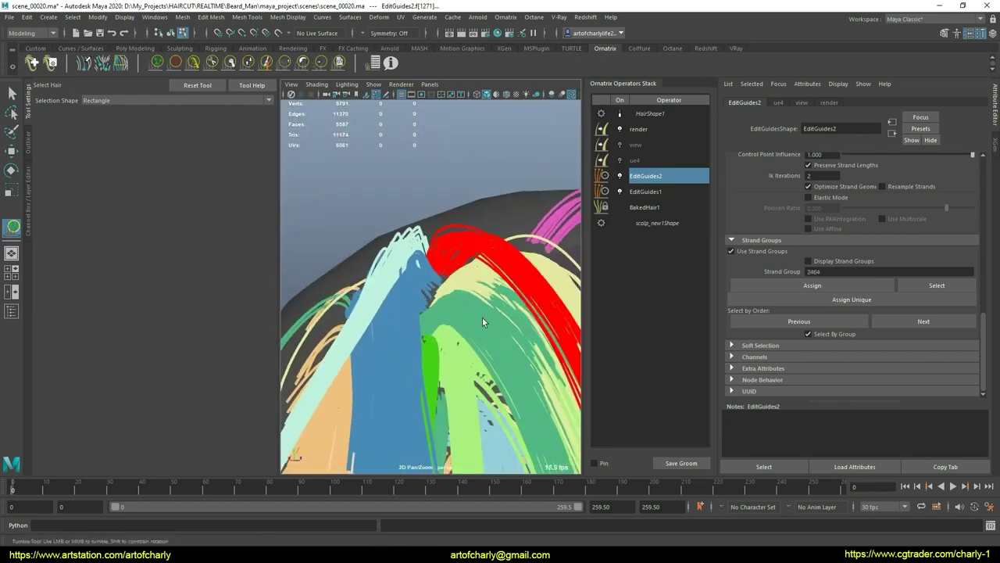
pyautogui.moveTo(482, 316)
pyautogui.keyDown('alt'); pyautogui.mouseDown()
pyautogui.moveTo(394, 254)
pyautogui.moveTo(350, 186)
pyautogui.mouseUp(); pyautogui.keyUp('alt')
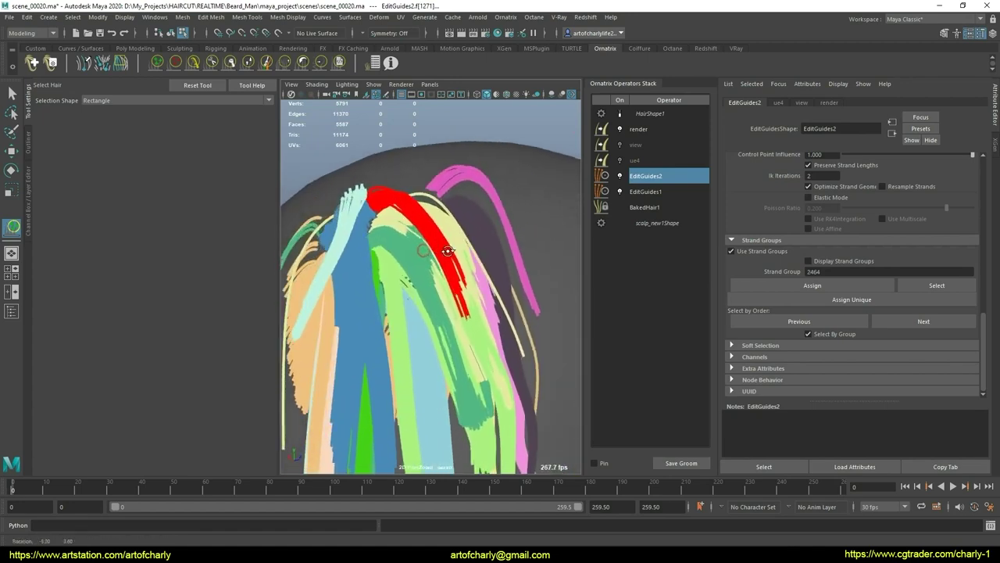
pyautogui.keyDown('alt'); pyautogui.moveTo(349, 186); pyautogui.dragTo(459, 268, button='middle'); pyautogui.keyUp('alt')
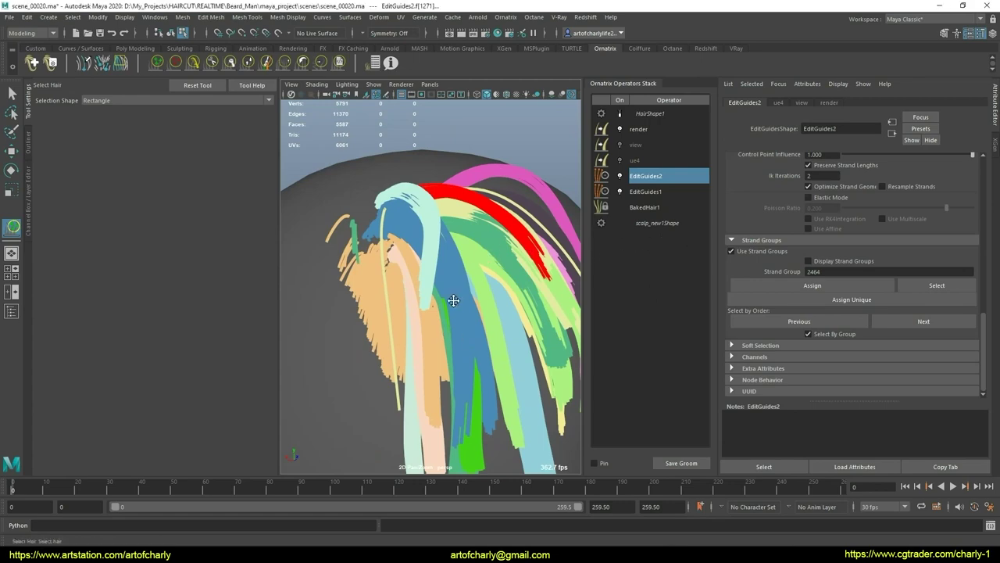
pyautogui.scroll(3, 453, 297)
pyautogui.moveTo(447, 286)
pyautogui.keyDown('alt'); pyautogui.mouseDown()
pyautogui.moveTo(419, 324)
pyautogui.moveTo(405, 295)
pyautogui.moveTo(430, 274)
pyautogui.mouseUp(); pyautogui.keyUp('alt')
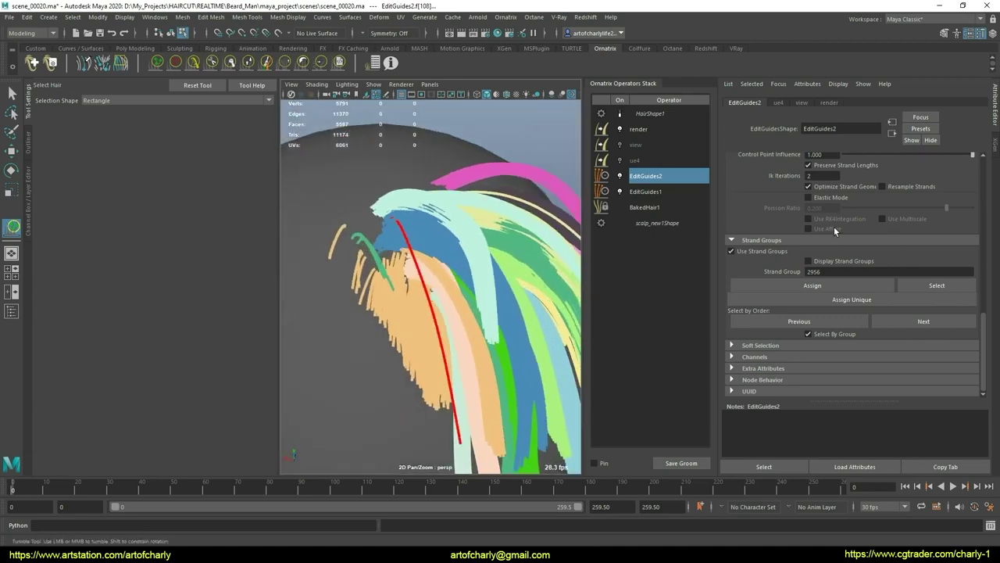
pyautogui.scroll(3, 811, 281)
pyautogui.scroll(3, 811, 281)
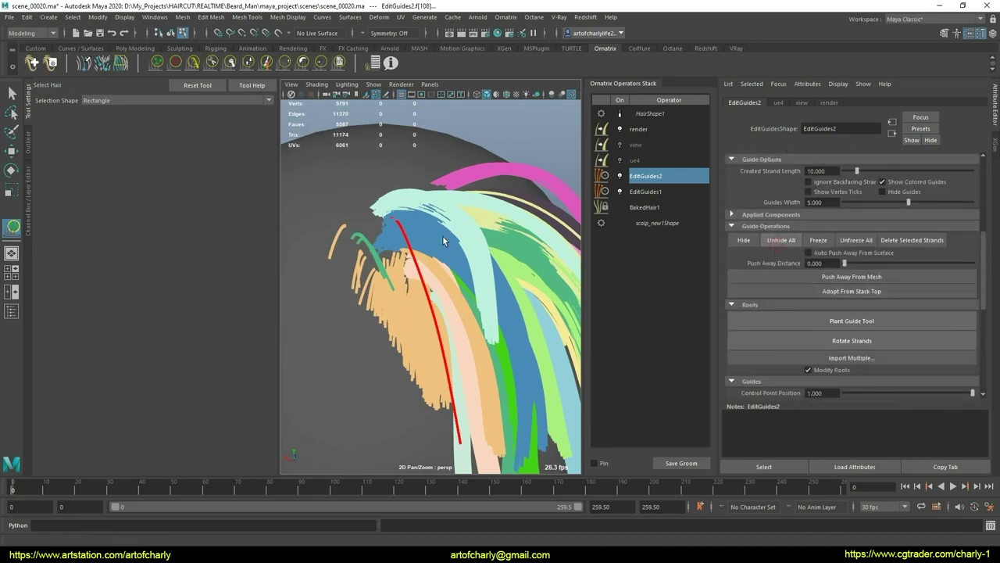
pyautogui.moveTo(442, 235)
pyautogui.keyDown('alt'); pyautogui.mouseDown()
pyautogui.moveTo(416, 216)
pyautogui.moveTo(426, 219)
pyautogui.mouseUp(); pyautogui.keyUp('alt')
pyautogui.scroll(-3, 787, 304)
pyautogui.scroll(-3, 805, 301)
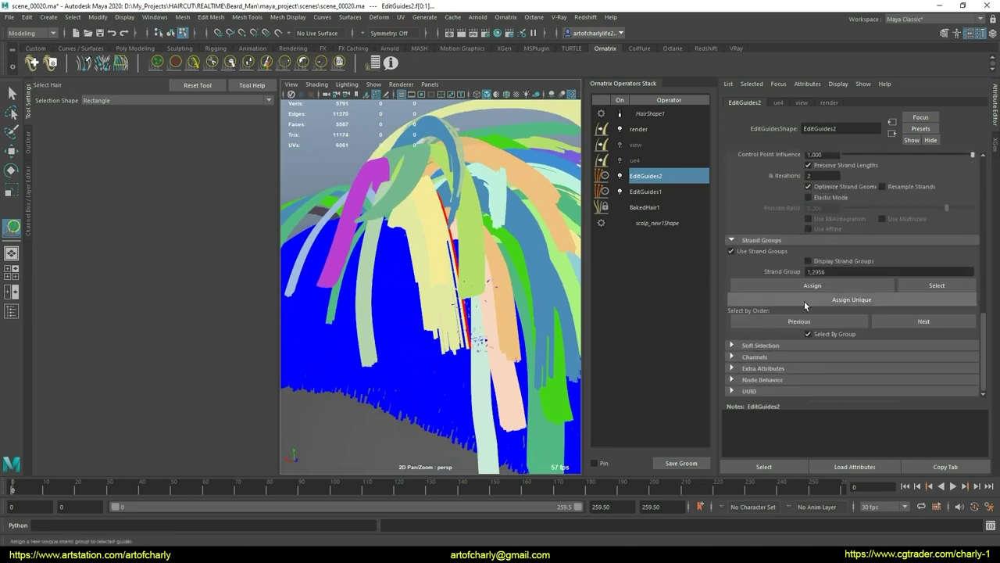
# Turn off Select By Group and briefly preview the rendered hair over the guides
pyautogui.click(808, 334)
pyautogui.keyDown('alt'); pyautogui.moveTo(404, 293); pyautogui.dragTo(531, 272); pyautogui.keyUp('alt')
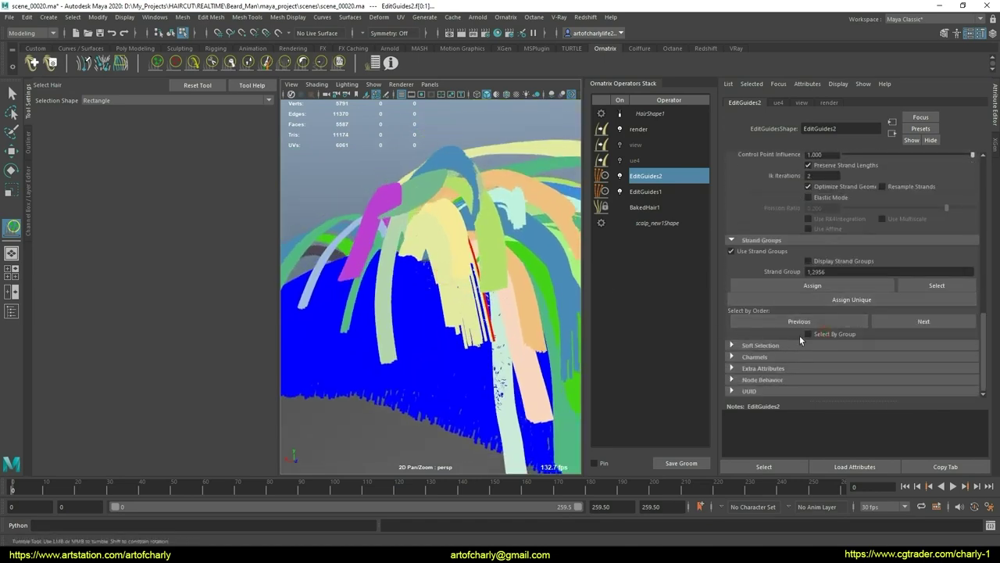
pyautogui.moveTo(468, 281)
pyautogui.keyDown('alt'); pyautogui.mouseDown()
pyautogui.moveTo(401, 284)
pyautogui.moveTo(479, 252)
pyautogui.mouseUp(); pyautogui.keyUp('alt')
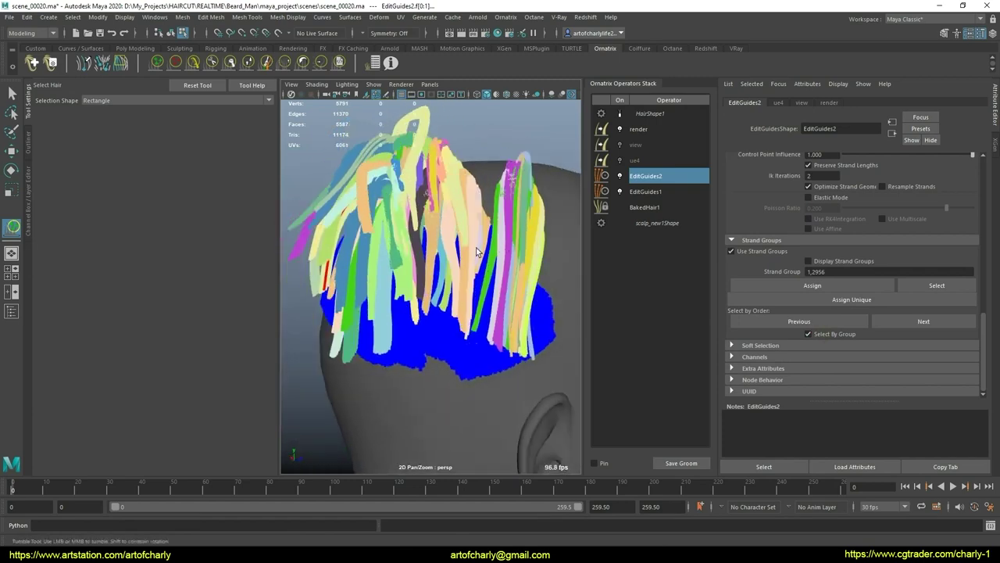
pyautogui.click(620, 114)
pyautogui.moveTo(446, 211)
pyautogui.keyDown('alt'); pyautogui.mouseDown()
pyautogui.moveTo(465, 212)
pyautogui.moveTo(413, 208)
pyautogui.moveTo(543, 221)
pyautogui.moveTo(502, 221)
pyautogui.moveTo(495, 235)
pyautogui.moveTo(547, 180)
pyautogui.mouseUp(); pyautogui.keyUp('alt')
pyautogui.click(619, 115)
# Stroke-select the short guides across the nape and hide them, keeping the long back strands
pyautogui.moveTo(406, 250)
pyautogui.keyDown('alt'); pyautogui.mouseDown(button='right')
pyautogui.moveTo(463, 258)
pyautogui.moveTo(531, 316)
pyautogui.mouseUp(button='right'); pyautogui.keyUp('alt')
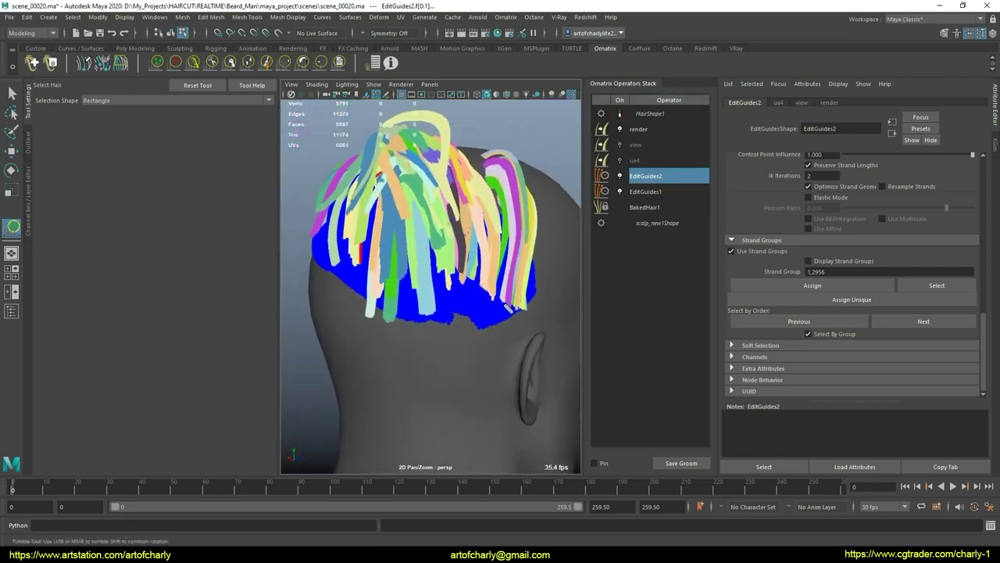
pyautogui.moveTo(531, 316); pyautogui.dragTo(408, 273)
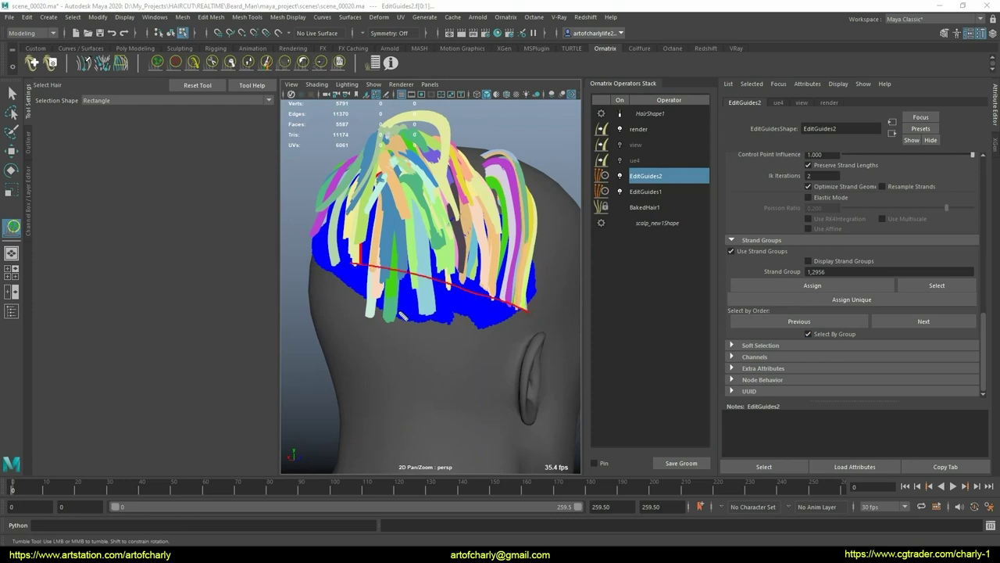
pyautogui.press('q')
pyautogui.moveTo(402, 315)
pyautogui.keyDown('alt'); pyautogui.mouseDown()
pyautogui.moveTo(394, 346)
pyautogui.moveTo(426, 357)
pyautogui.mouseUp(); pyautogui.keyUp('alt')
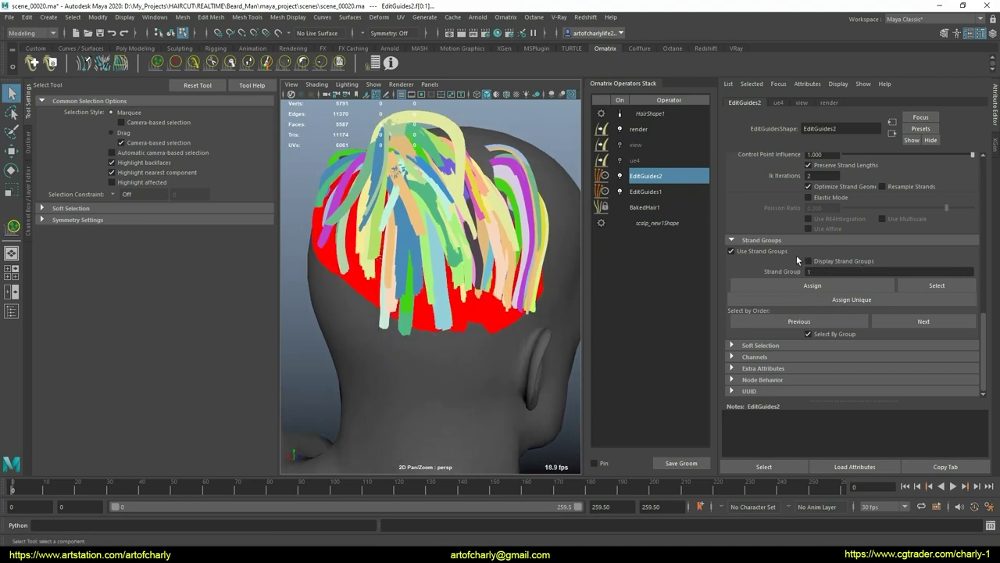
pyautogui.scroll(5, 796, 255)
pyautogui.scroll(3, 790, 267)
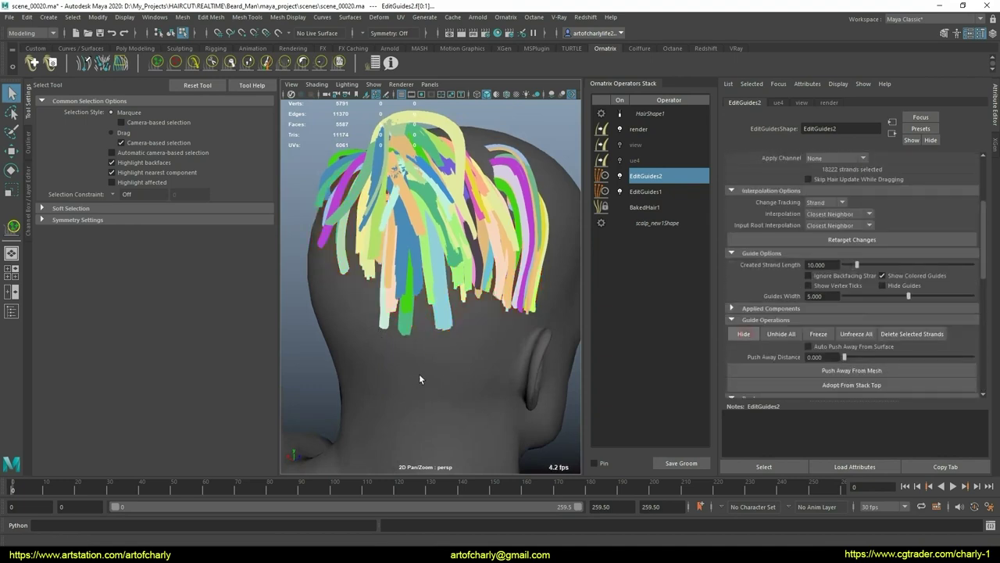
pyautogui.click(371, 336)
pyautogui.hotkey('ctrl', 'z')
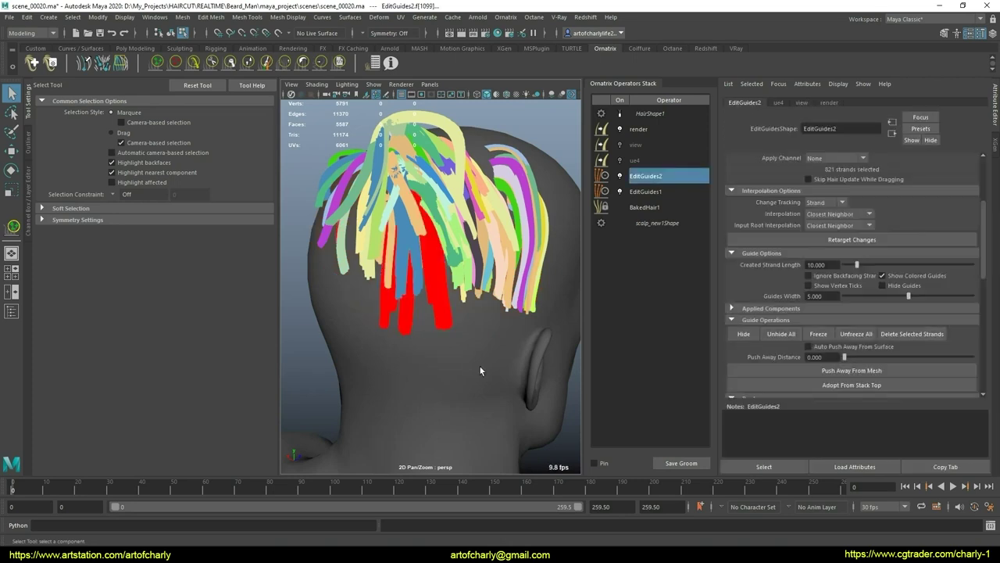
pyautogui.moveTo(479, 365)
pyautogui.keyDown('alt'); pyautogui.mouseDown()
pyautogui.moveTo(494, 323)
pyautogui.moveTo(494, 334)
pyautogui.mouseUp(); pyautogui.keyUp('alt')
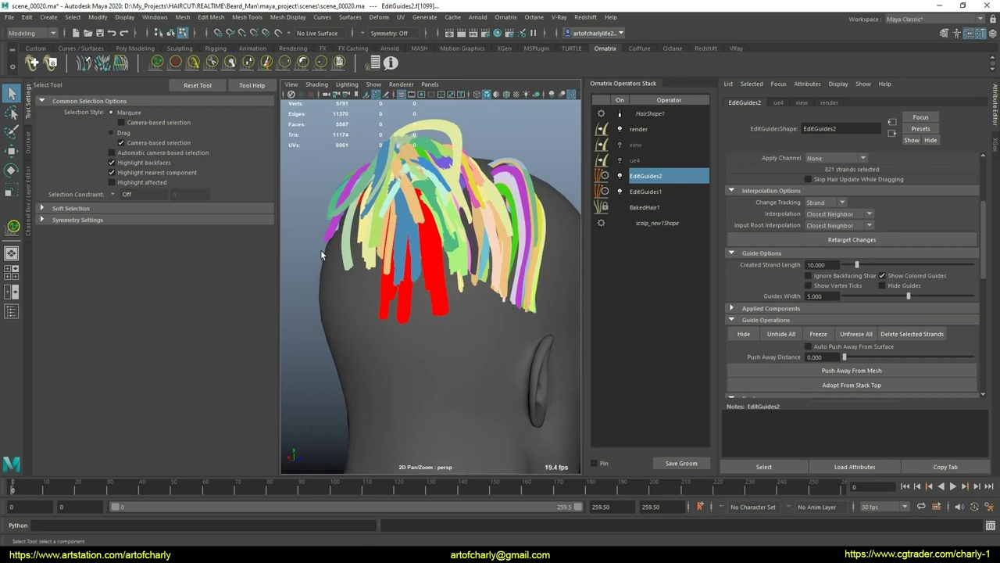
# Trim the red selected guides shorter with the Cut Brush, affecting selected strands only
pyautogui.click(212, 62)
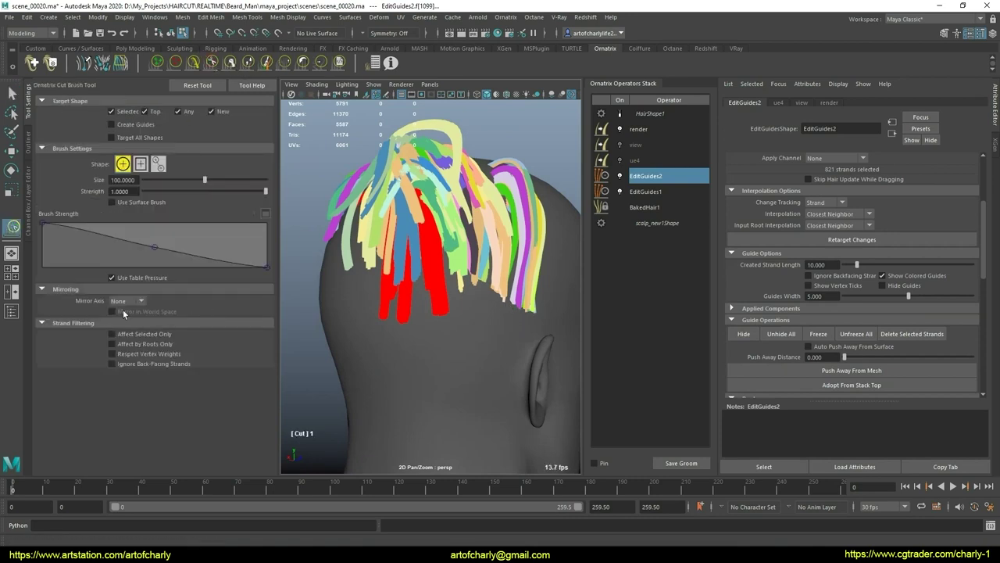
pyautogui.click(146, 335)
pyautogui.moveTo(469, 352); pyautogui.dragTo(389, 365)
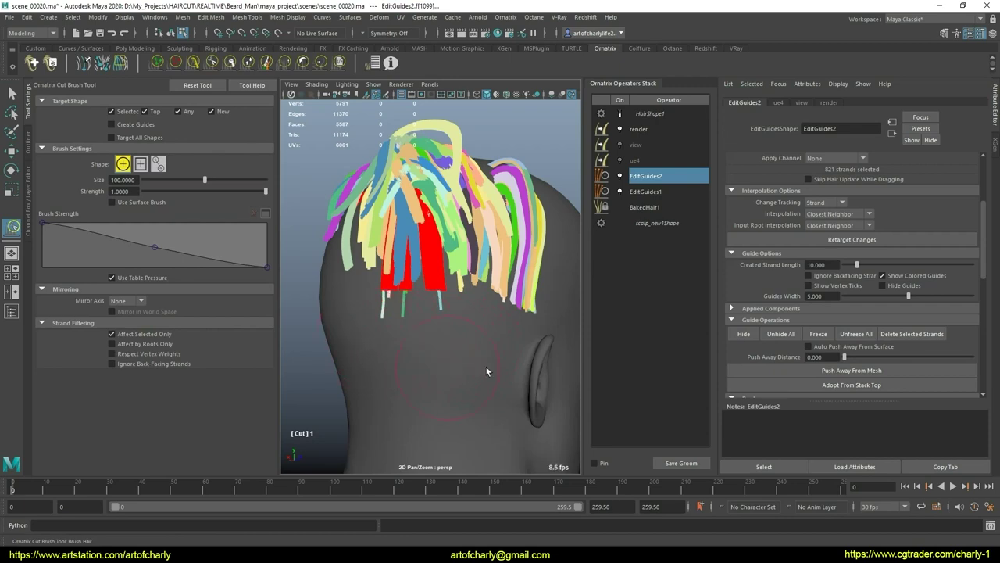
pyautogui.keyDown('alt'); pyautogui.moveTo(469, 346); pyautogui.dragTo(358, 323); pyautogui.keyUp('alt')
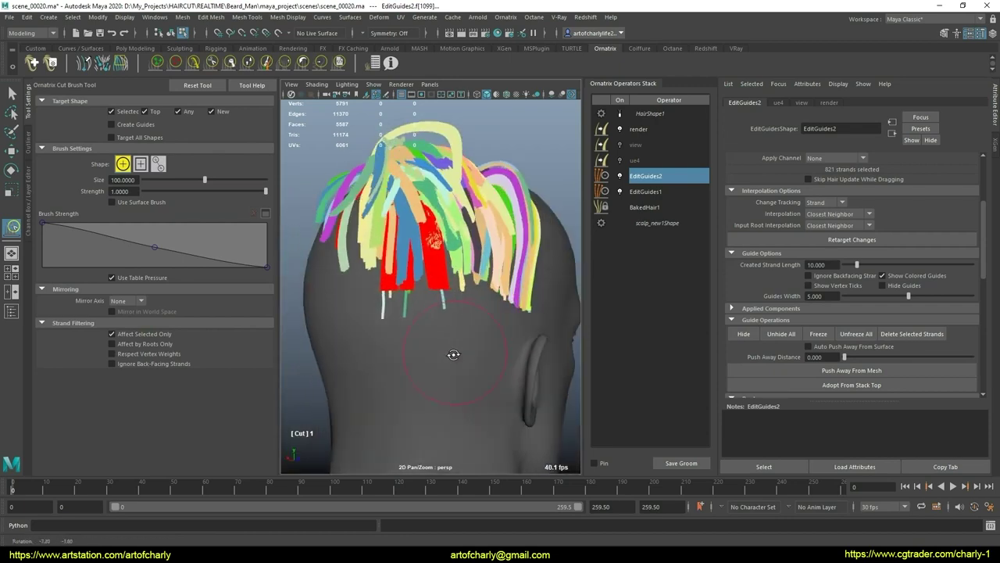
# Undo the stray scalp highlighting and reselect the guide strands on EditGuides2
pyautogui.press('q')
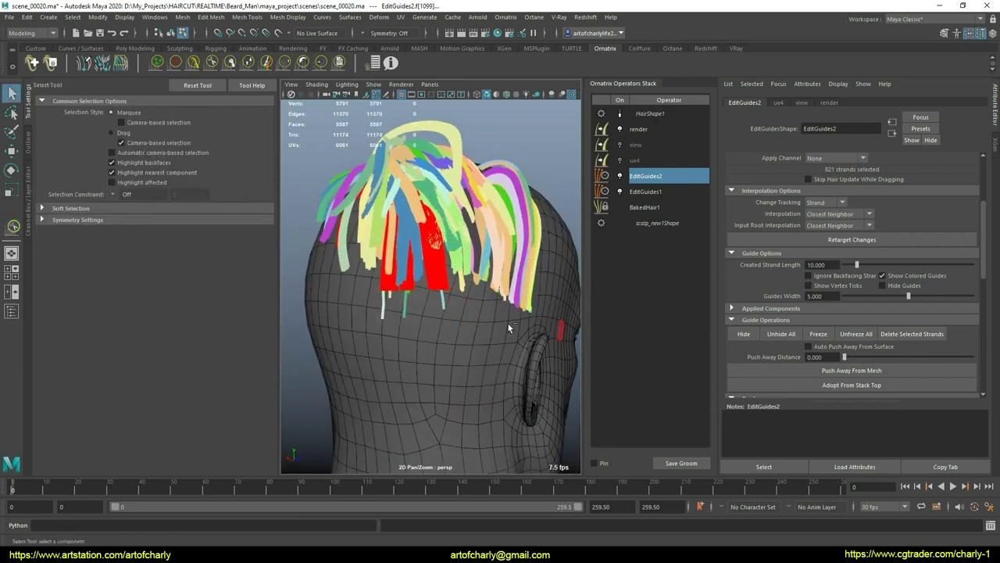
pyautogui.hotkey('ctrl', 'z')
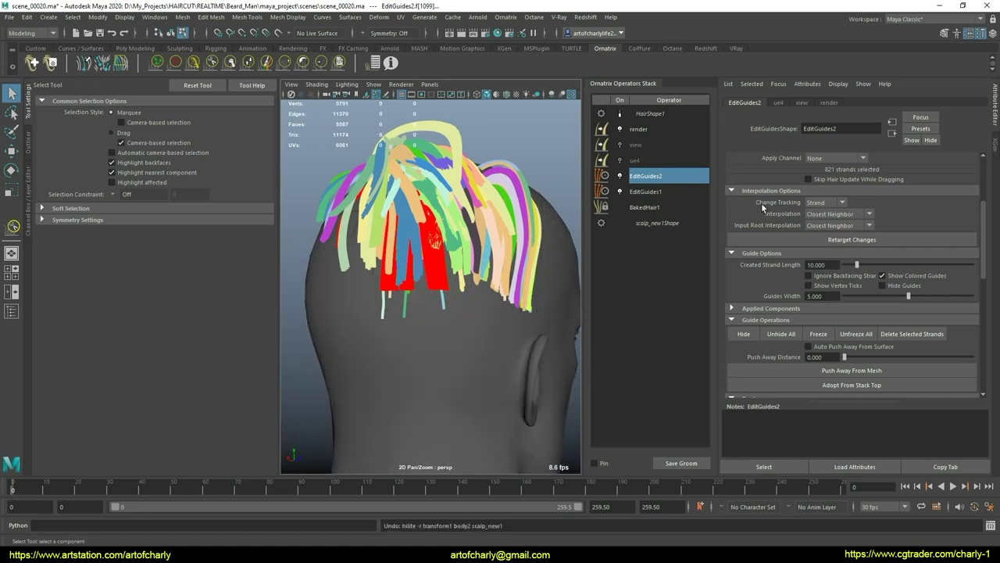
pyautogui.scroll(3, 824, 250)
pyautogui.click(812, 175)
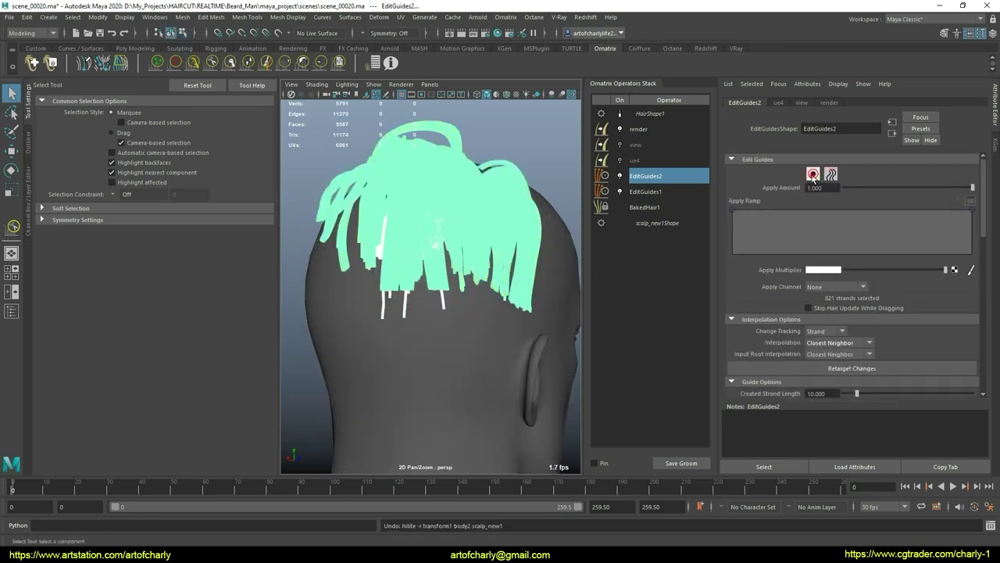
pyautogui.click(457, 335)
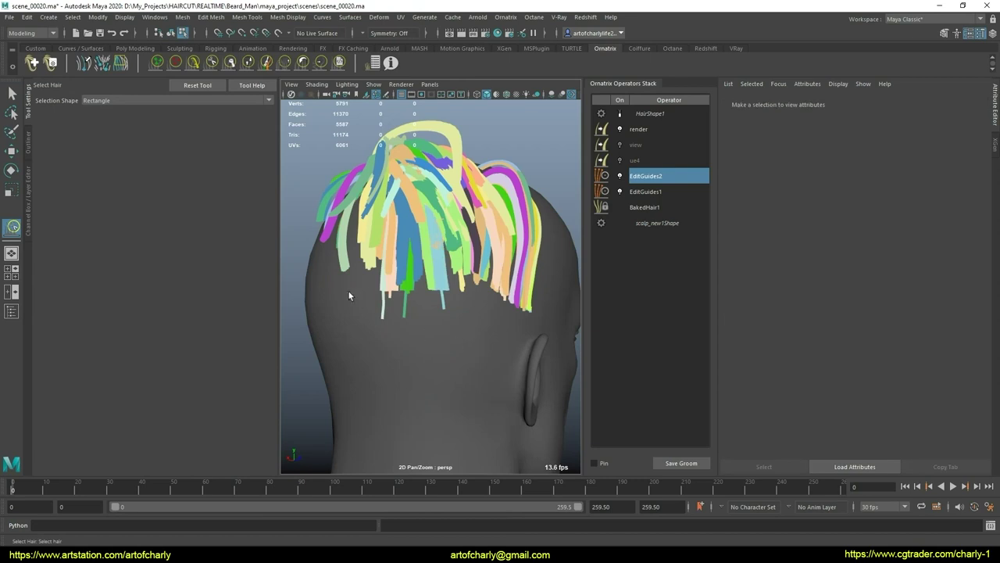
pyautogui.hotkey('ctrl', 'z')
pyautogui.keyDown('alt'); pyautogui.moveTo(458, 312); pyautogui.dragTo(515, 311); pyautogui.keyUp('alt')
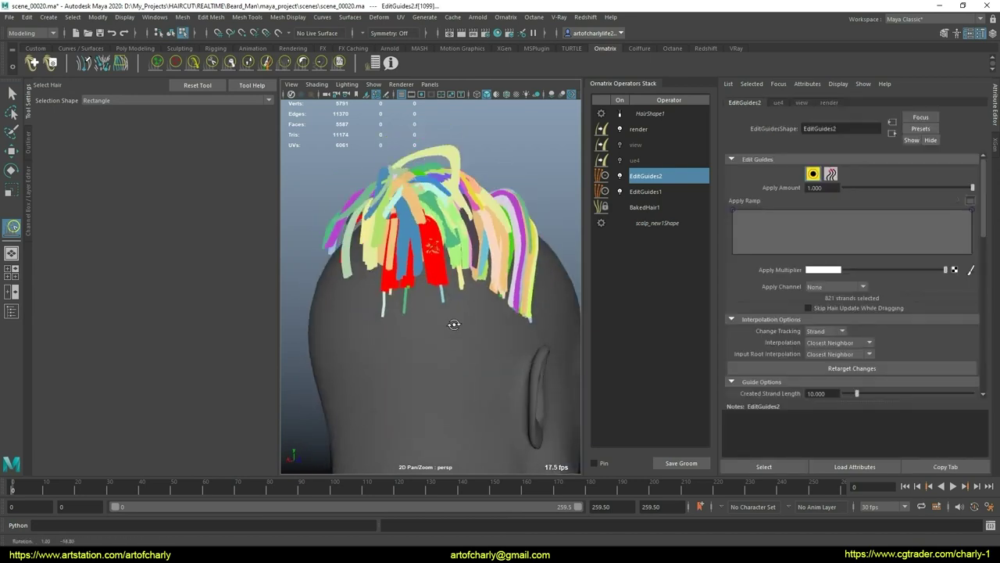
pyautogui.click(661, 178)
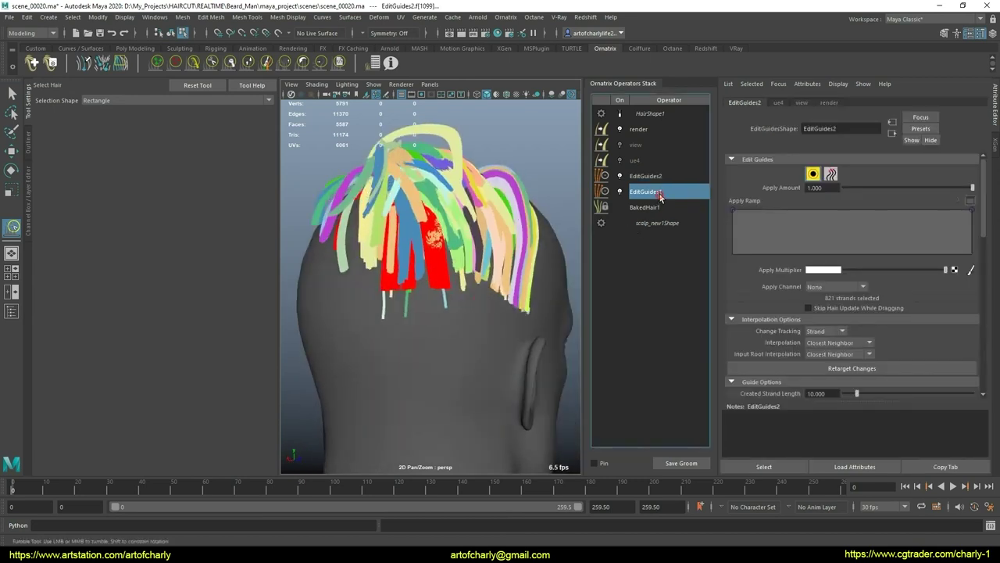
# Toggle the rendered hair preview on and off to check the trimmed strands
pyautogui.click(622, 115)
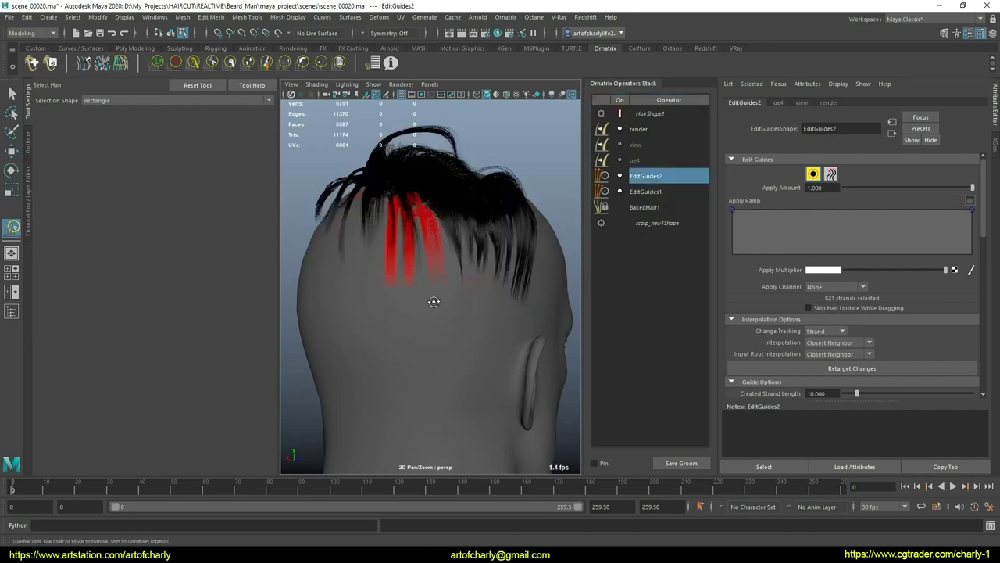
pyautogui.moveTo(432, 303)
pyautogui.keyDown('alt'); pyautogui.mouseDown()
pyautogui.moveTo(430, 314)
pyautogui.moveTo(461, 282)
pyautogui.moveTo(431, 288)
pyautogui.mouseUp(); pyautogui.keyUp('alt')
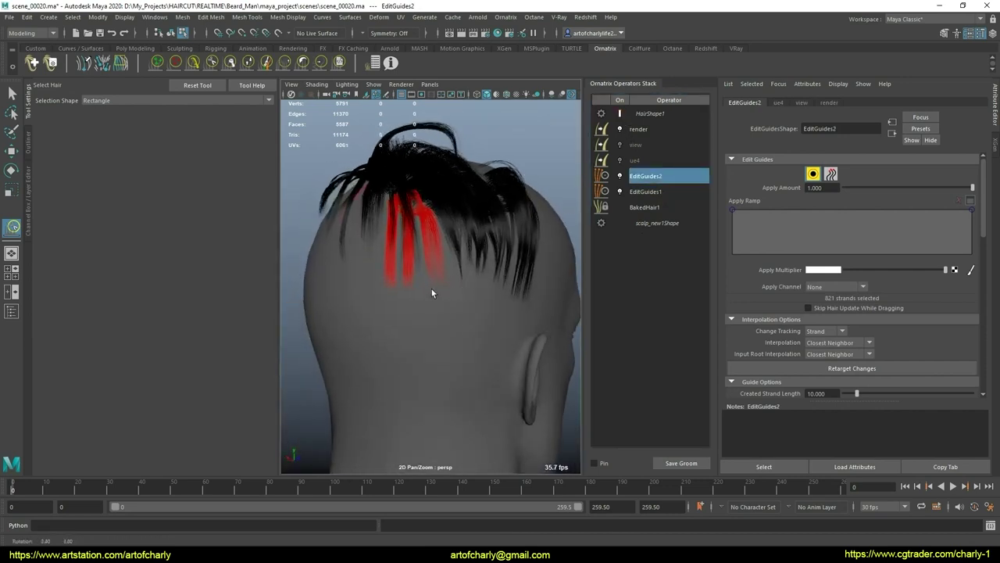
pyautogui.click(621, 114)
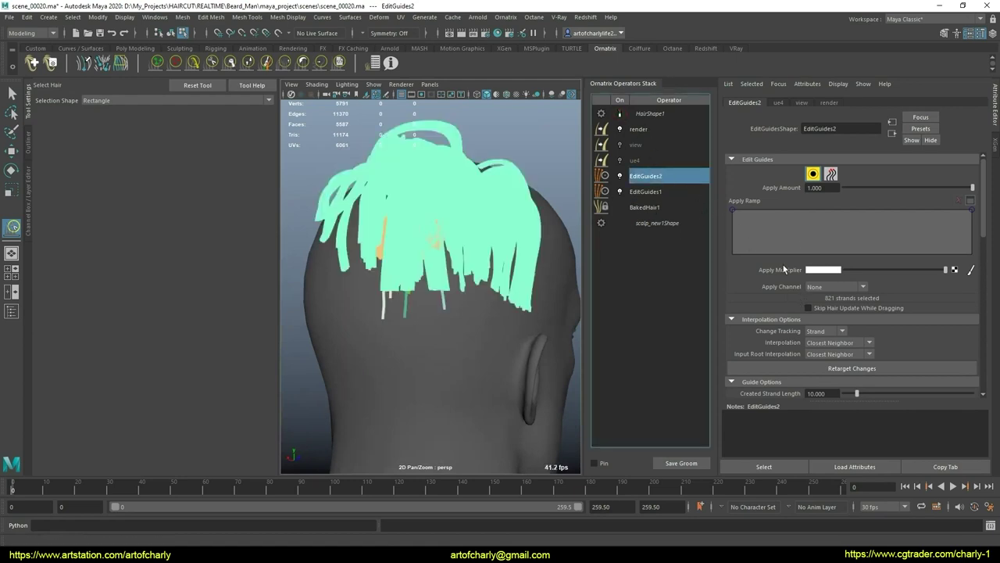
pyautogui.scroll(-5, 796, 293)
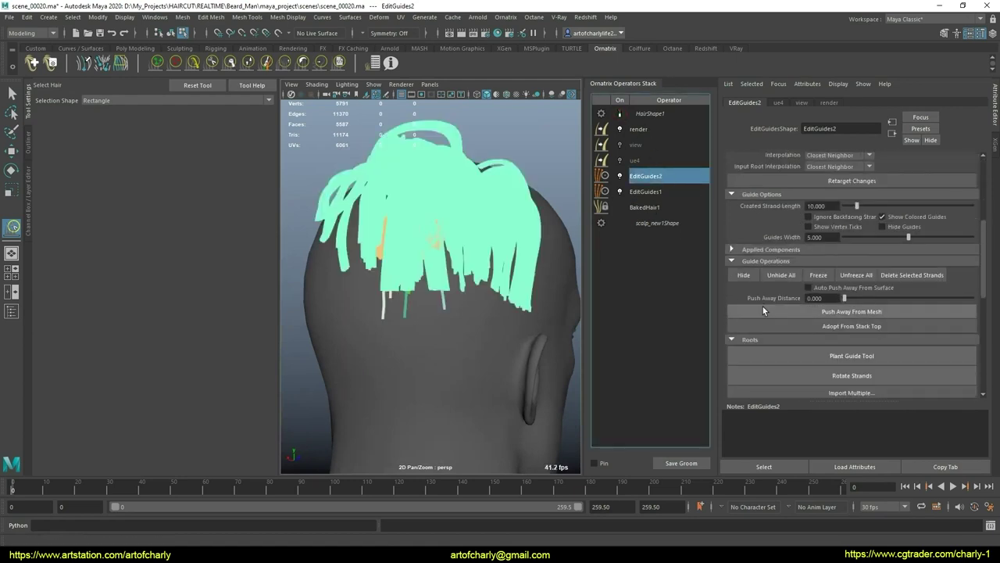
# On BakedHair1, show the rendered hair and use Unhide All under Isolation
pyautogui.click(677, 208)
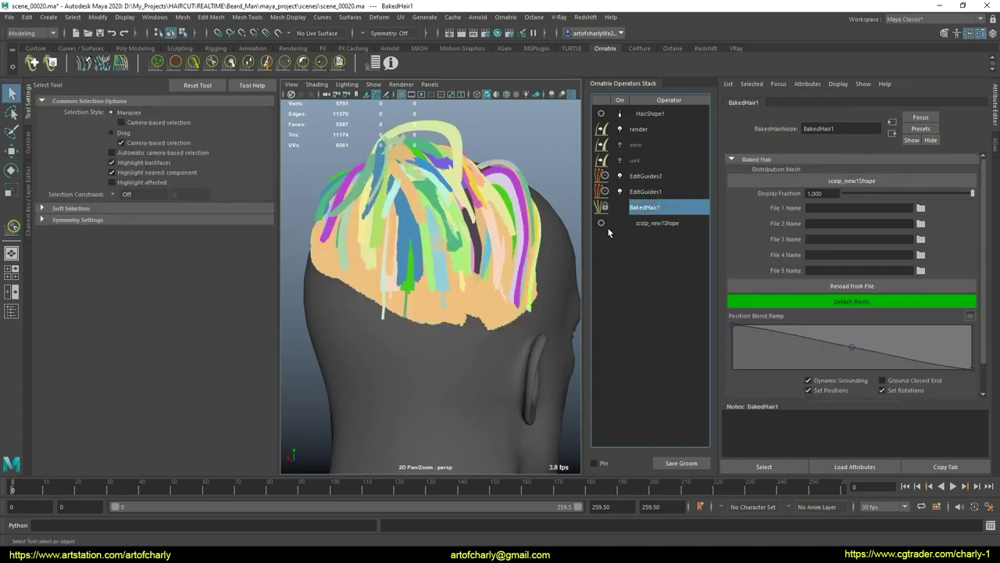
pyautogui.click(620, 114)
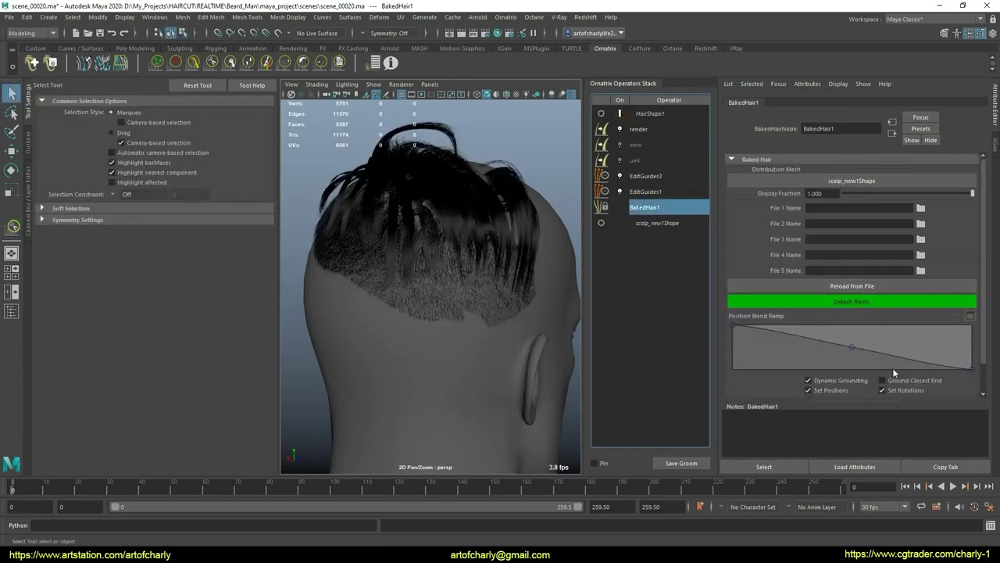
pyautogui.scroll(-2, 813, 337)
pyautogui.click(754, 379)
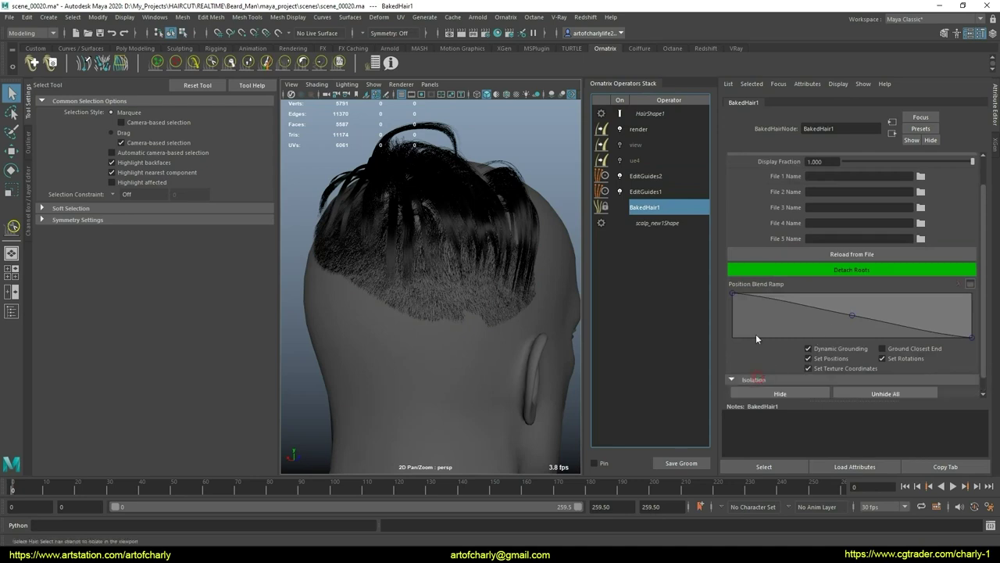
pyautogui.scroll(-1, 756, 333)
pyautogui.click(893, 376)
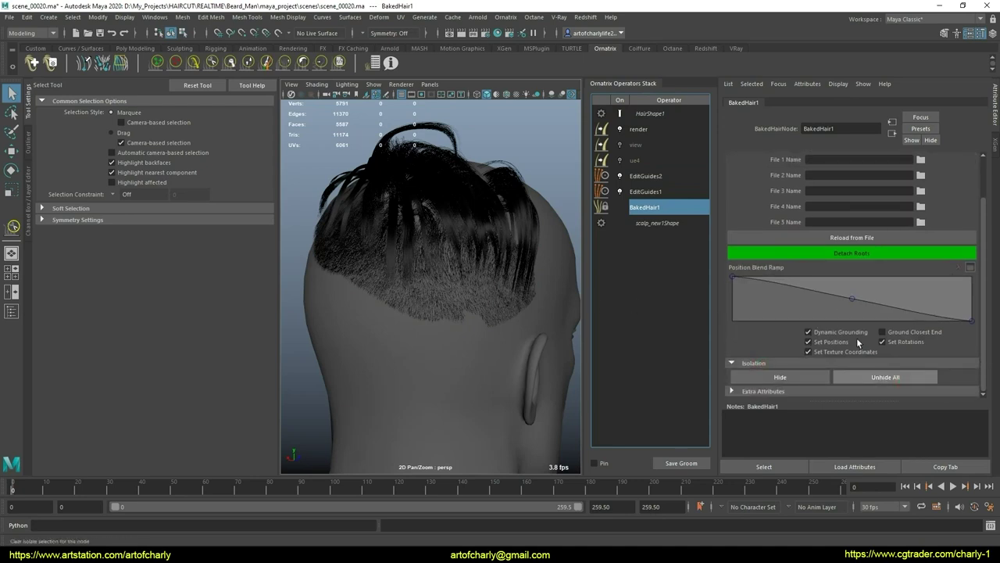
pyautogui.click(860, 377)
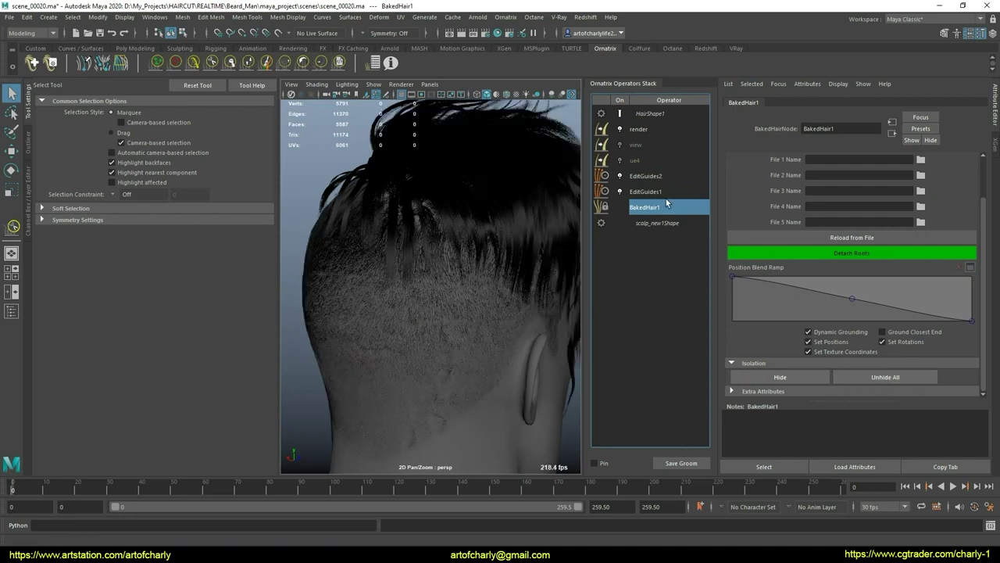
# Set EditGuides2's Change Tracking to Surface
pyautogui.click(654, 176)
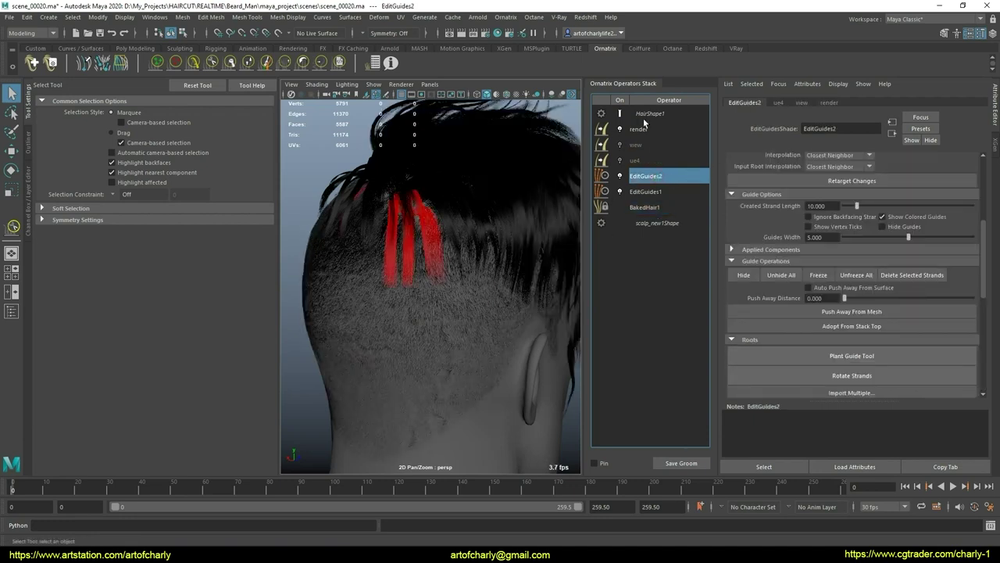
pyautogui.scroll(3, 798, 252)
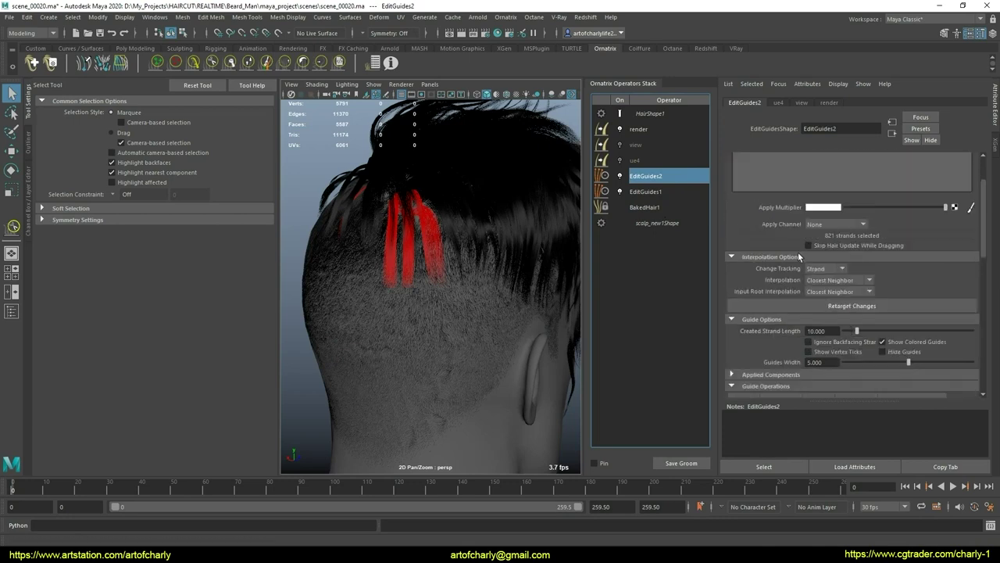
pyautogui.scroll(2, 798, 251)
pyautogui.click(838, 302)
pyautogui.click(821, 313)
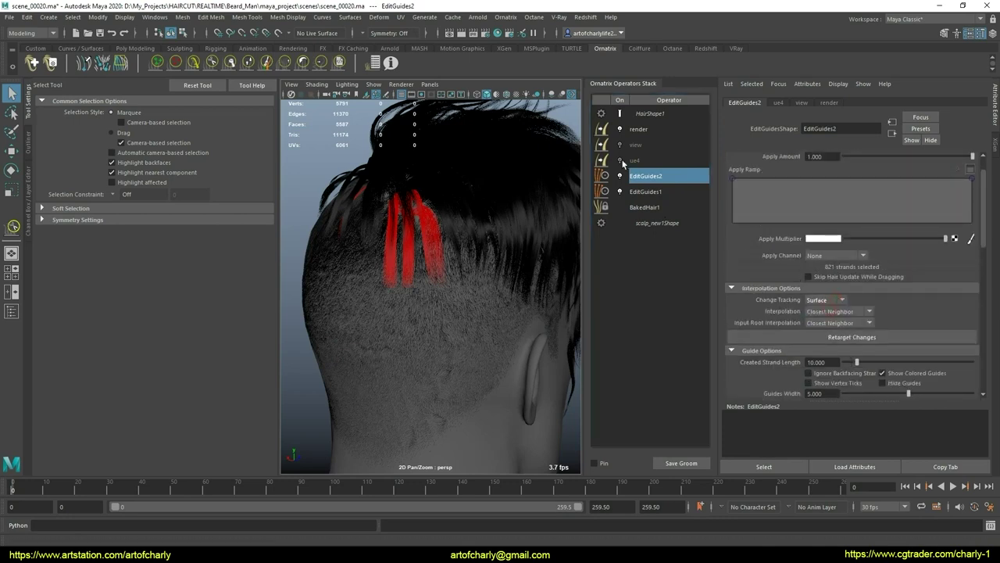
# Collapse EditGuides2 into a baked hair operator named BakedHair1
pyautogui.rightClick(674, 184)
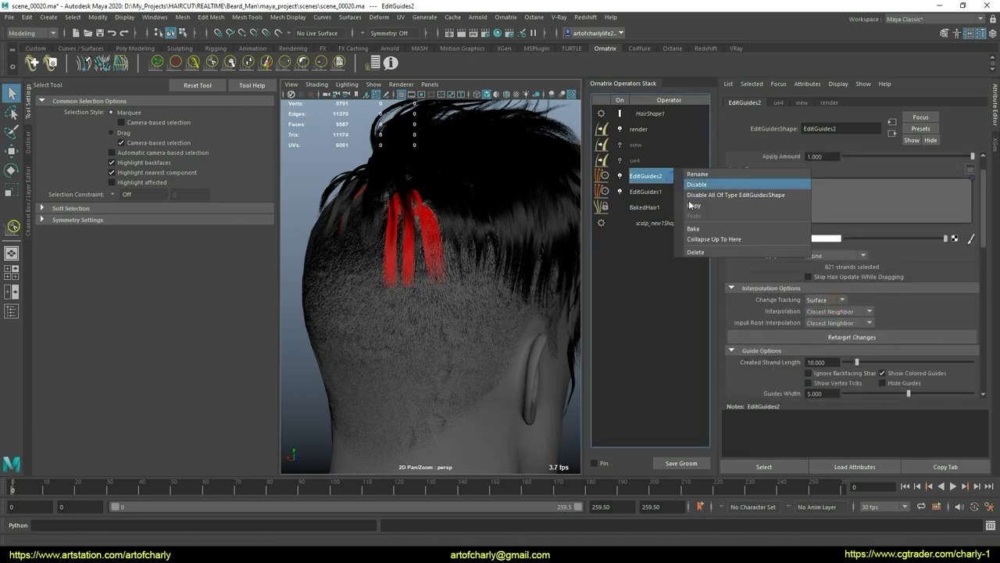
pyautogui.click(616, 243)
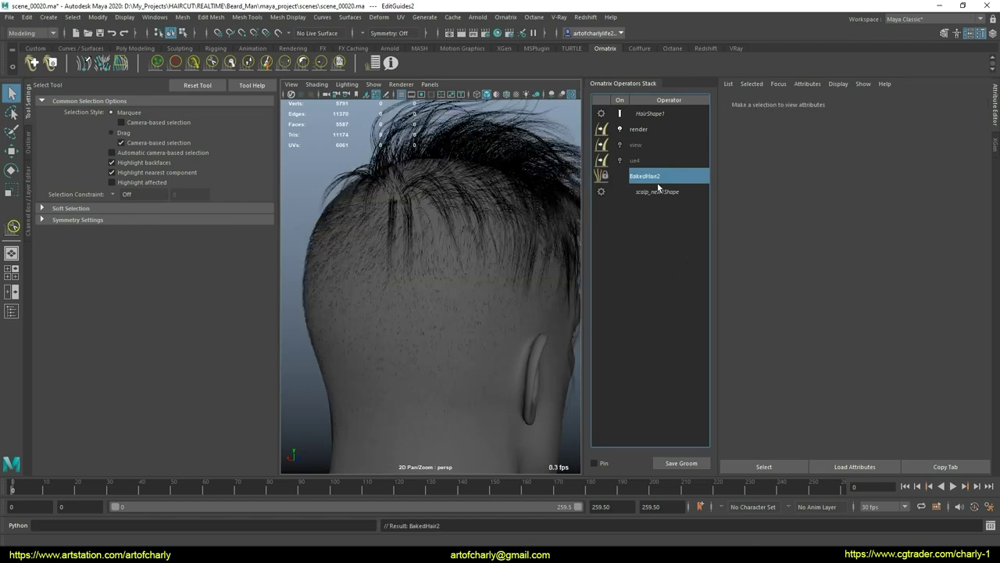
pyautogui.doubleClick(660, 178)
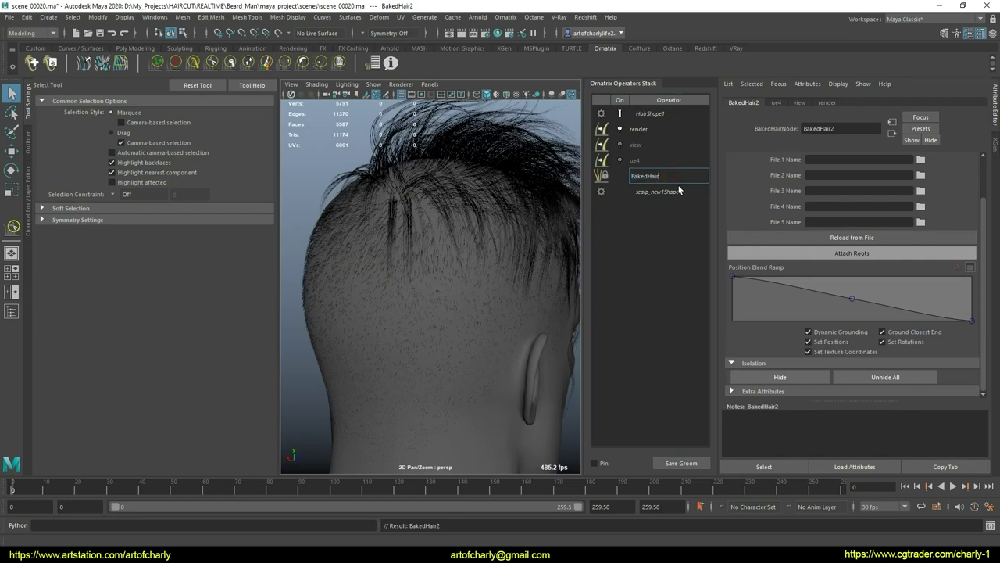
pyautogui.write('1')
pyautogui.press('Return')
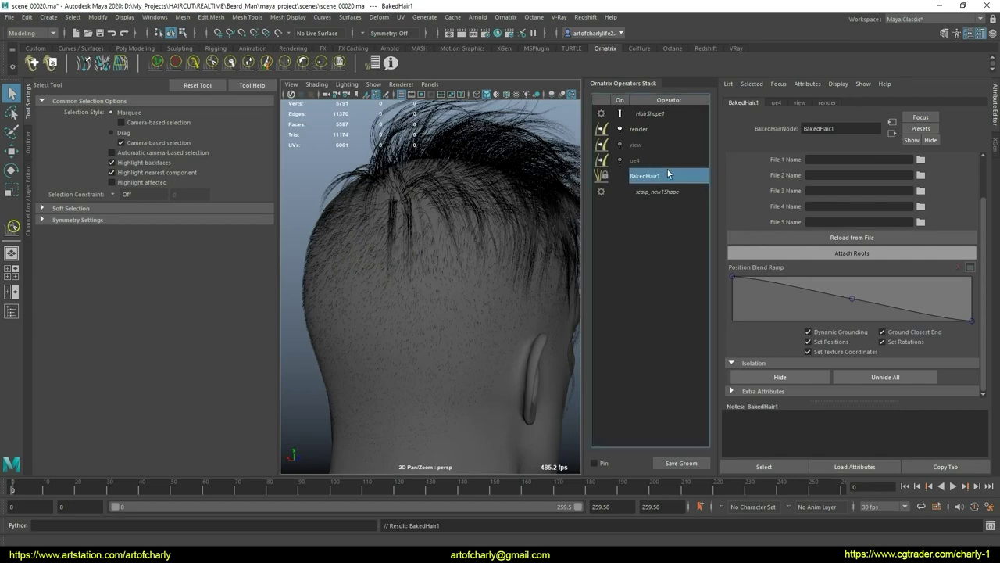
# On BakedHair1, disable Ground Closest End, show the full Display Fraction, and attach roots to the scalp
pyautogui.click(657, 113)
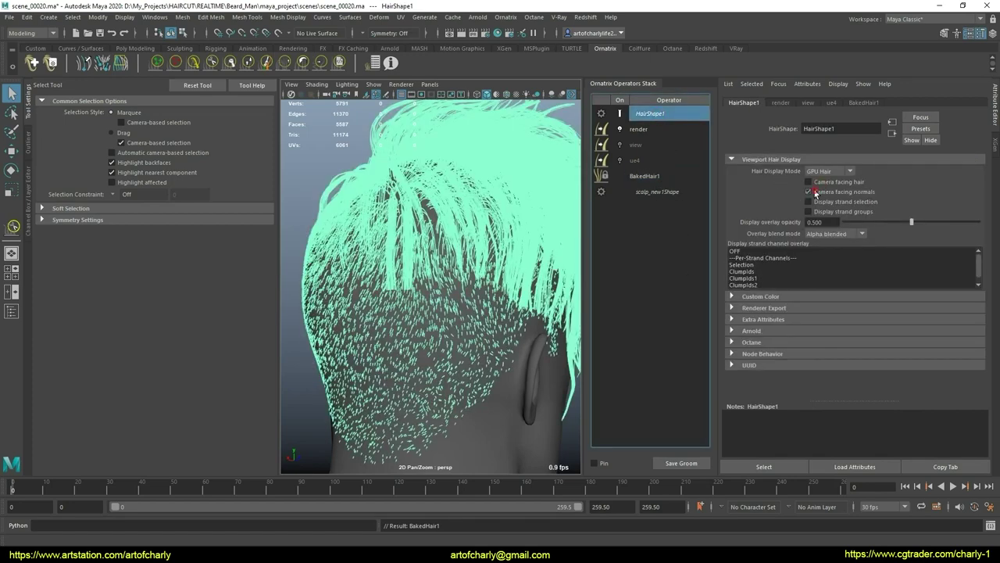
pyautogui.click(648, 175)
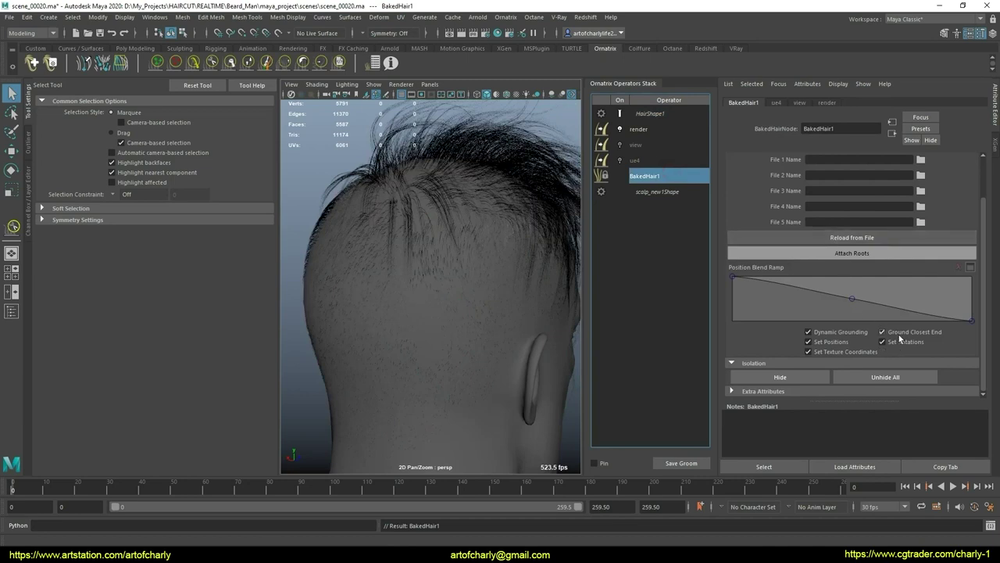
pyautogui.click(899, 332)
pyautogui.scroll(2, 859, 199)
pyautogui.doubleClick(817, 193)
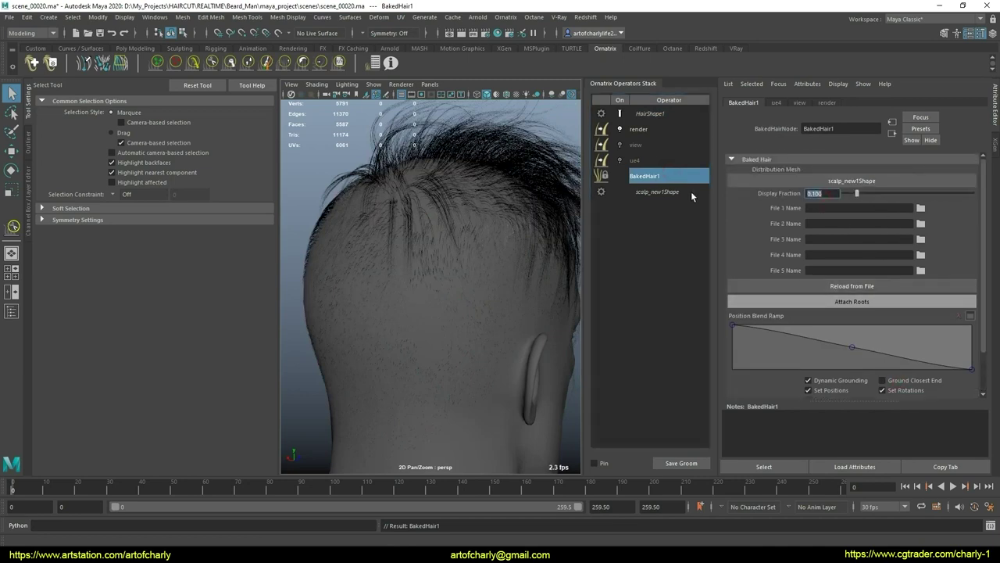
pyautogui.write('1')
pyautogui.press('Return')
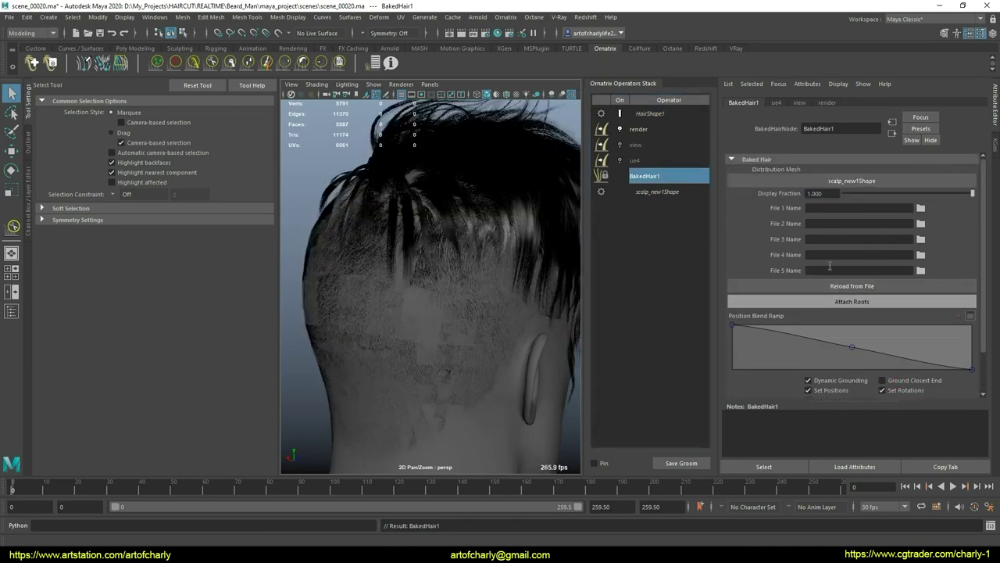
pyautogui.scroll(-2, 830, 266)
pyautogui.click(824, 252)
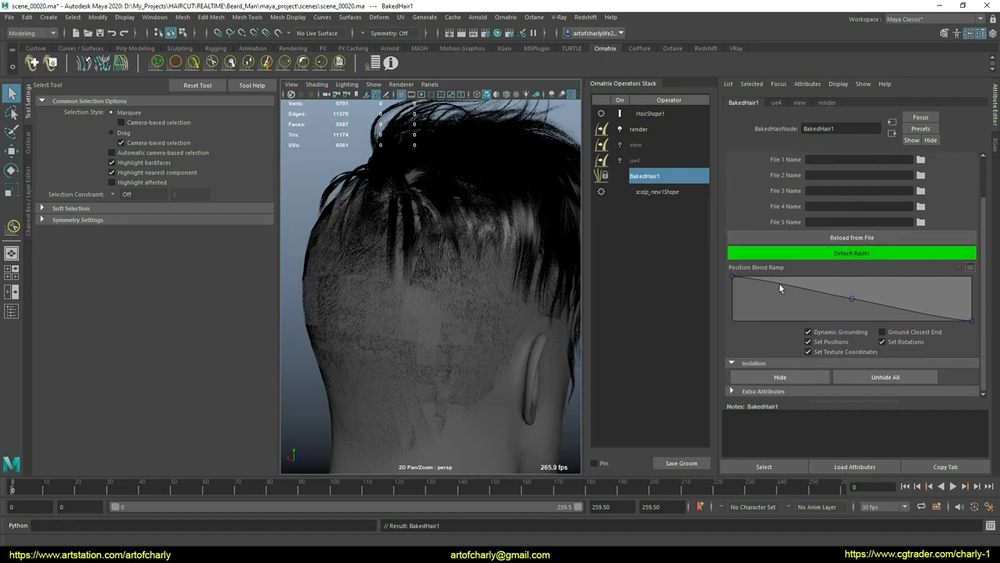
# Enable camera-facing normals on the hair shape and view the back of the head
pyautogui.click(659, 114)
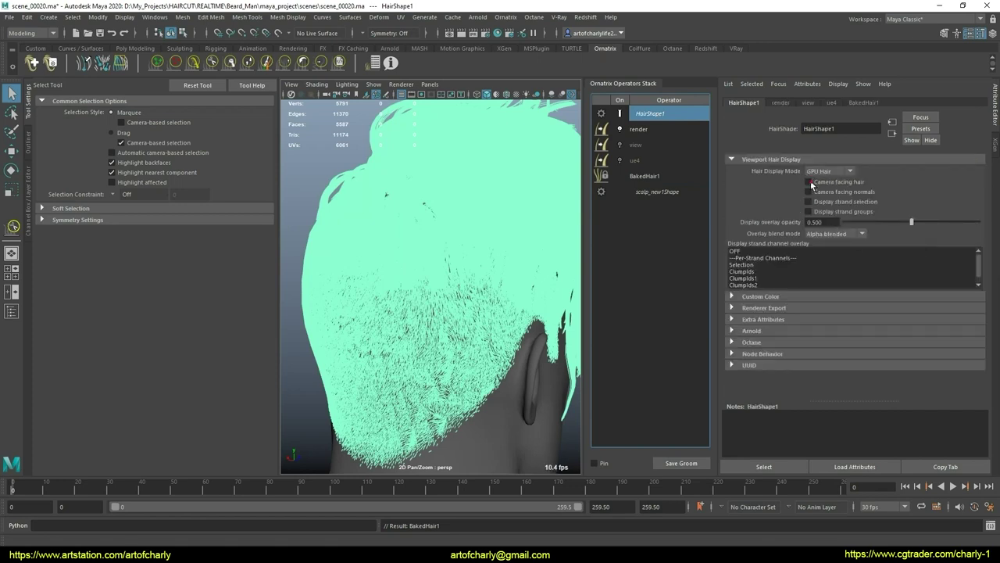
pyautogui.click(809, 192)
pyautogui.click(672, 180)
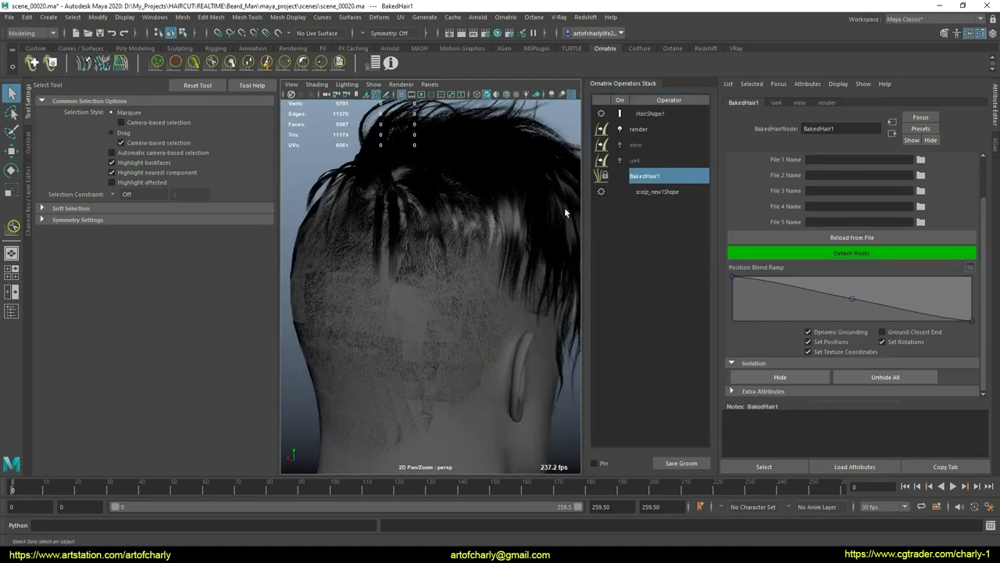
pyautogui.moveTo(564, 207)
pyautogui.keyDown('alt'); pyautogui.mouseDown()
pyautogui.moveTo(505, 244)
pyautogui.moveTo(456, 239)
pyautogui.moveTo(475, 297)
pyautogui.mouseUp(); pyautogui.keyUp('alt')
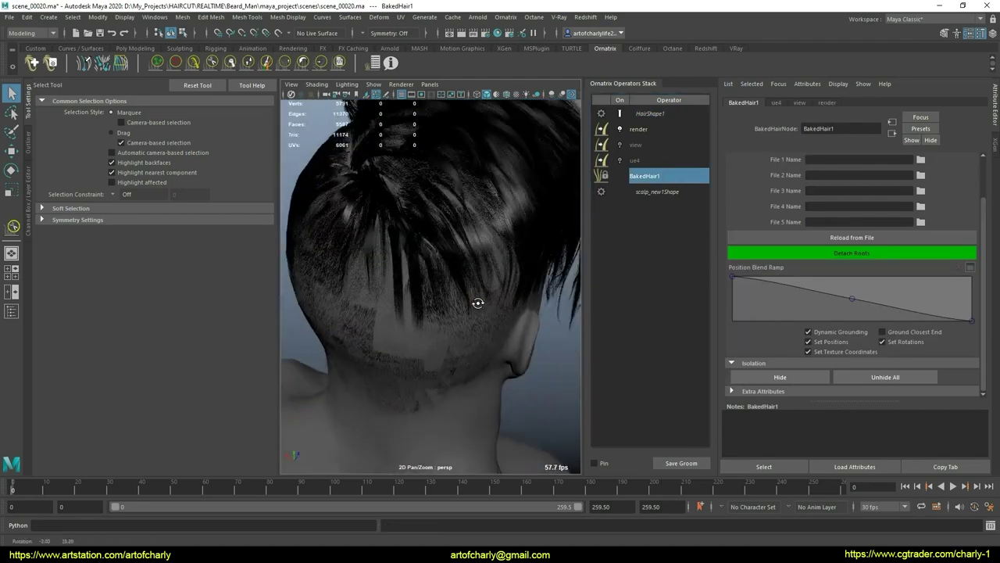
pyautogui.keyDown('alt'); pyautogui.moveTo(475, 297); pyautogui.dragTo(498, 227, button='middle'); pyautogui.keyUp('alt')
# Open the Arnold RenderView and move the window aside
pyautogui.click(505, 17)
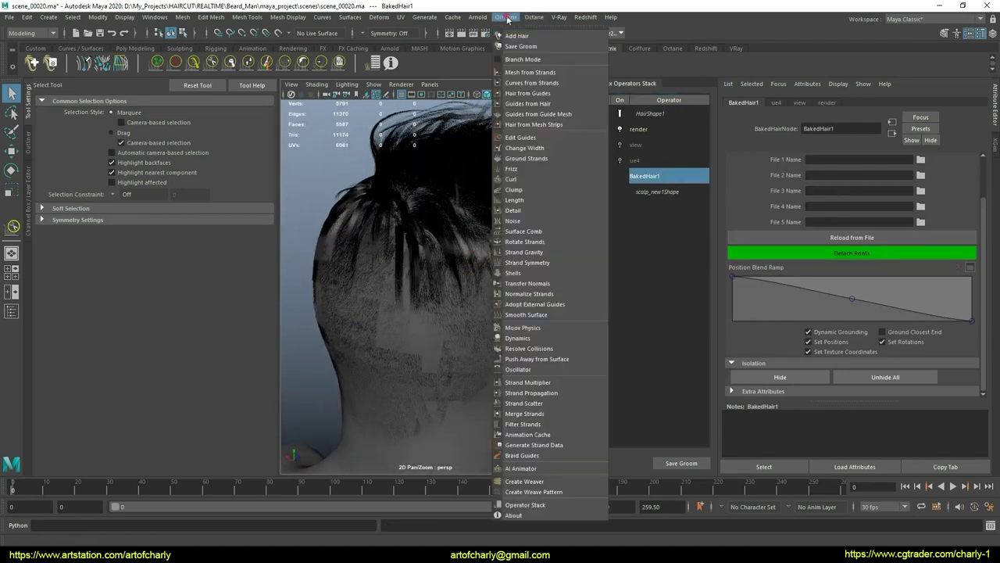
pyautogui.click(499, 46)
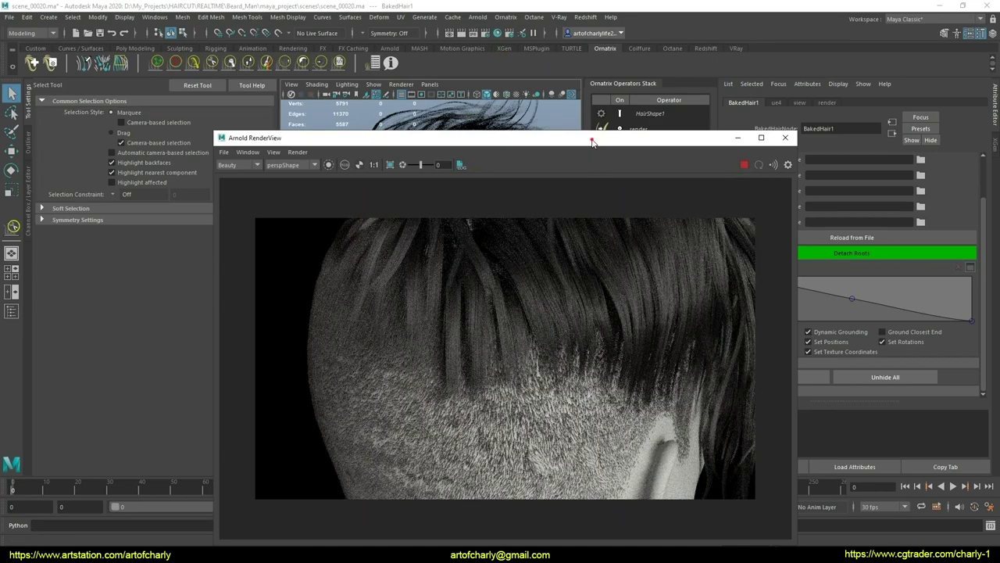
pyautogui.moveTo(593, 143); pyautogui.dragTo(769, 145)
pyautogui.keyDown('alt'); pyautogui.moveTo(349, 286); pyautogui.dragTo(354, 284, button='middle'); pyautogui.keyUp('alt')
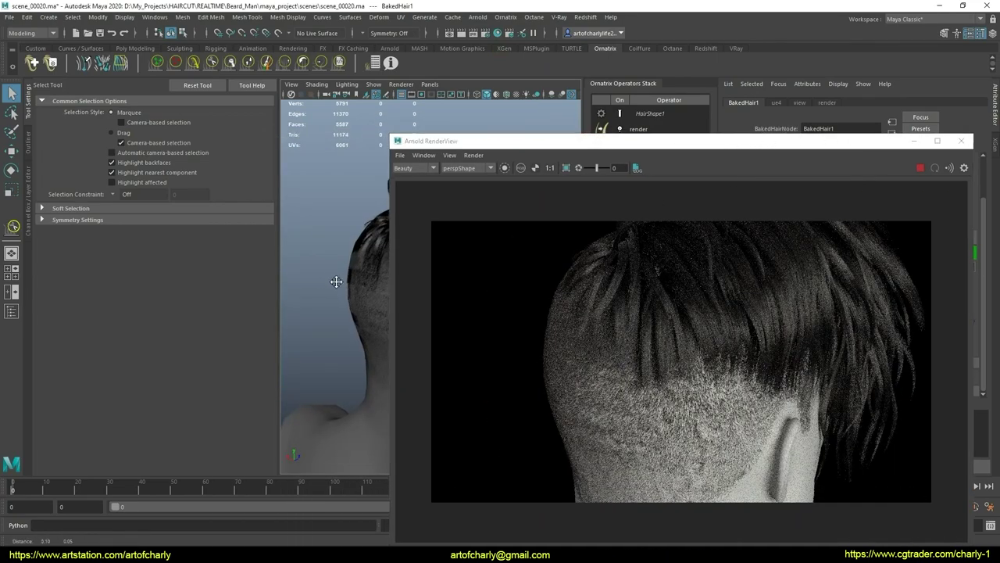
# Render the undercut from several rear angles, then stop the IPR and close the RenderView
pyautogui.moveTo(336, 282)
pyautogui.keyDown('alt'); pyautogui.mouseDown()
pyautogui.moveTo(313, 281)
pyautogui.moveTo(346, 308)
pyautogui.moveTo(311, 308)
pyautogui.mouseUp(); pyautogui.keyUp('alt')
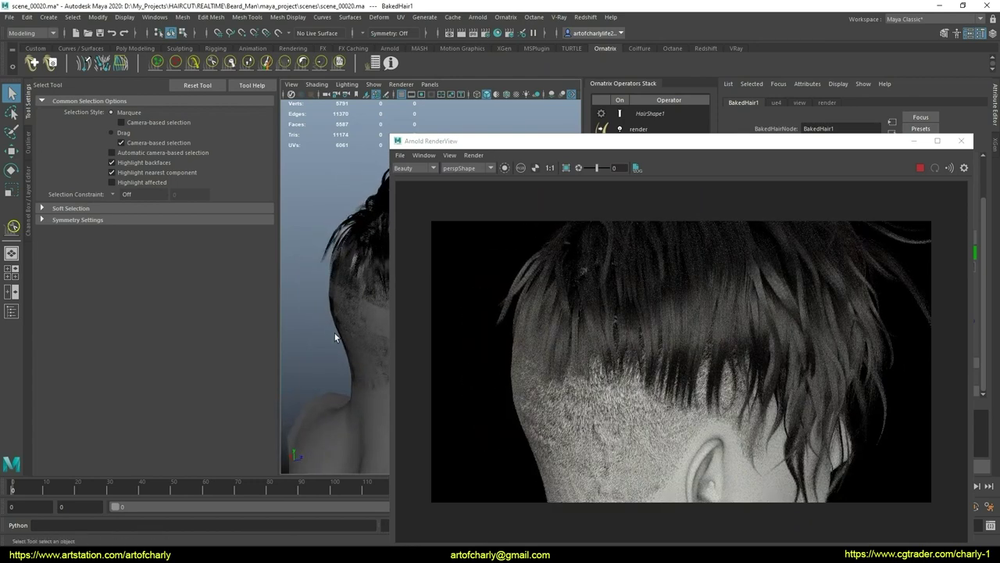
pyautogui.keyDown('alt'); pyautogui.moveTo(350, 346); pyautogui.dragTo(384, 361); pyautogui.keyUp('alt')
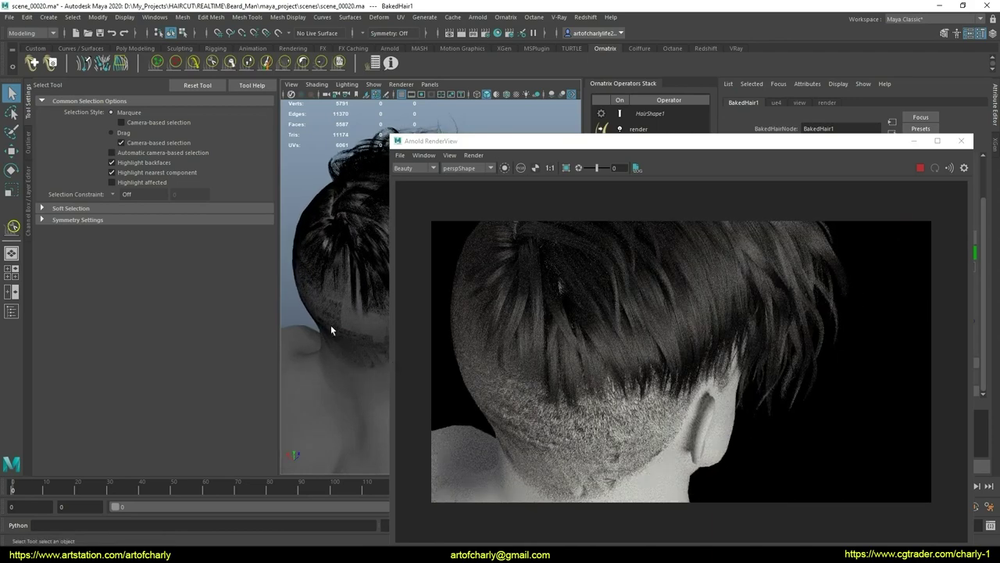
pyautogui.keyDown('alt'); pyautogui.moveTo(331, 324); pyautogui.dragTo(361, 317); pyautogui.keyUp('alt')
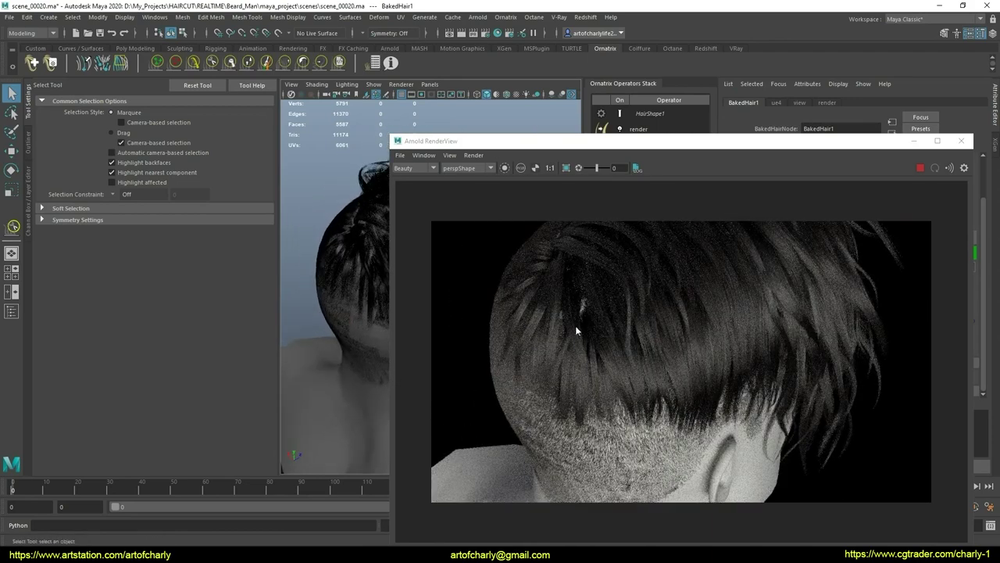
pyautogui.moveTo(579, 302); pyautogui.dragTo(600, 385)
pyautogui.press('Escape')
pyautogui.moveTo(366, 306)
pyautogui.keyDown('alt'); pyautogui.mouseDown()
pyautogui.moveTo(375, 313)
pyautogui.moveTo(347, 270)
pyautogui.moveTo(341, 290)
pyautogui.moveTo(322, 271)
pyautogui.moveTo(344, 313)
pyautogui.moveTo(313, 319)
pyautogui.moveTo(348, 318)
pyautogui.mouseUp(); pyautogui.keyUp('alt')
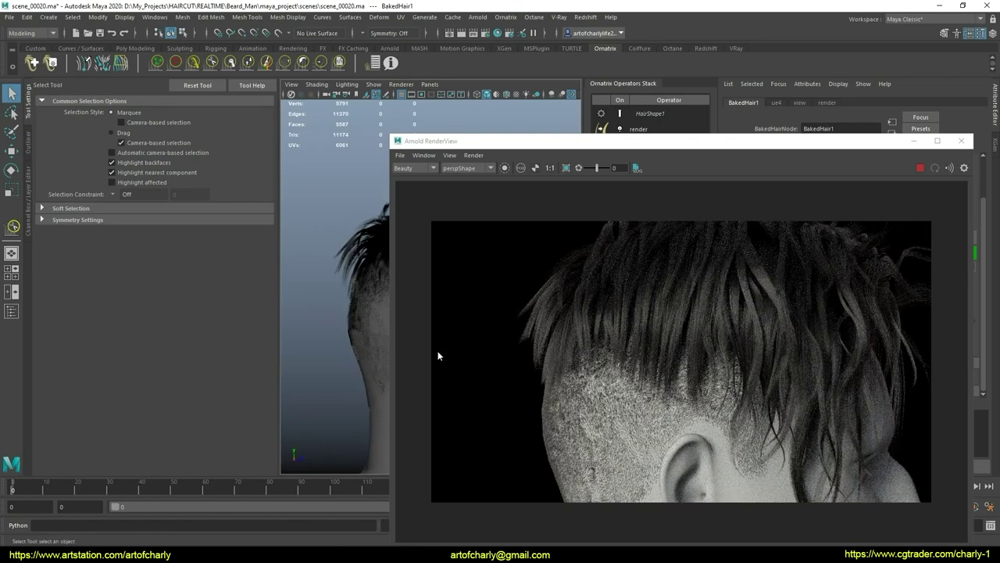
pyautogui.moveTo(585, 273)
pyautogui.mouseDown()
pyautogui.moveTo(562, 346)
pyautogui.moveTo(582, 280)
pyautogui.mouseUp()
pyautogui.scroll(-2, 635, 354)
pyautogui.scroll(1, 634, 356)
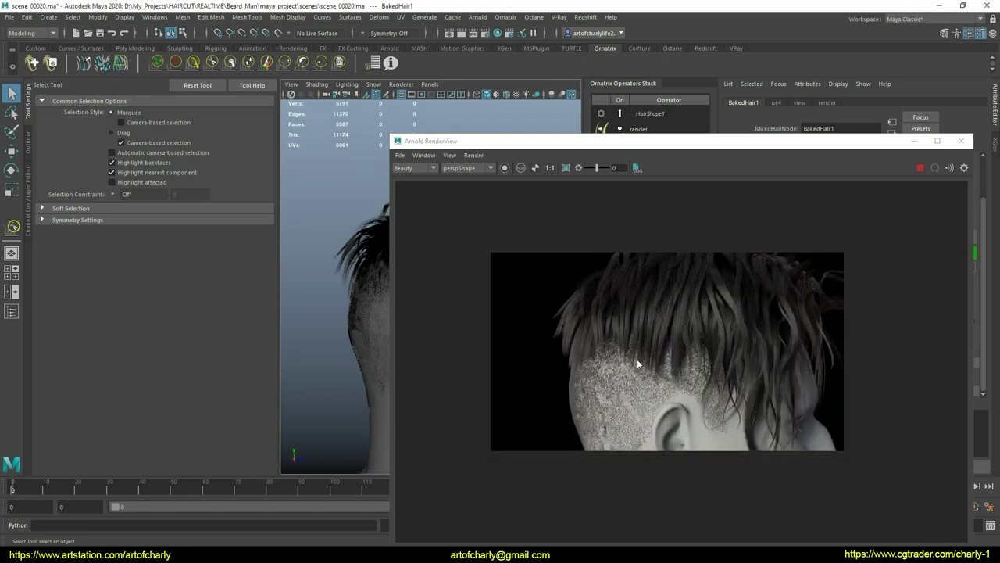
pyautogui.scroll(1, 637, 359)
pyautogui.click(921, 169)
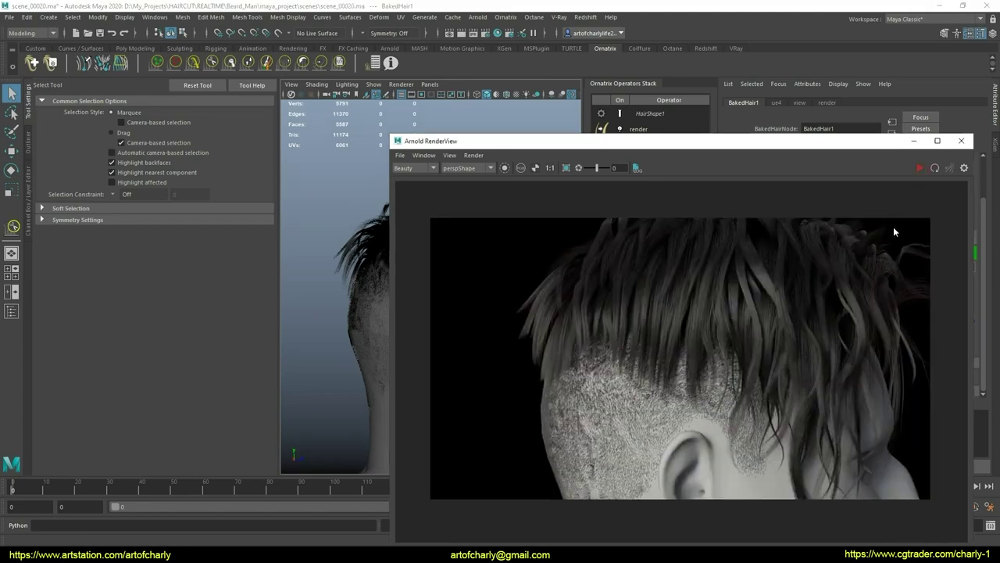
pyautogui.click(961, 141)
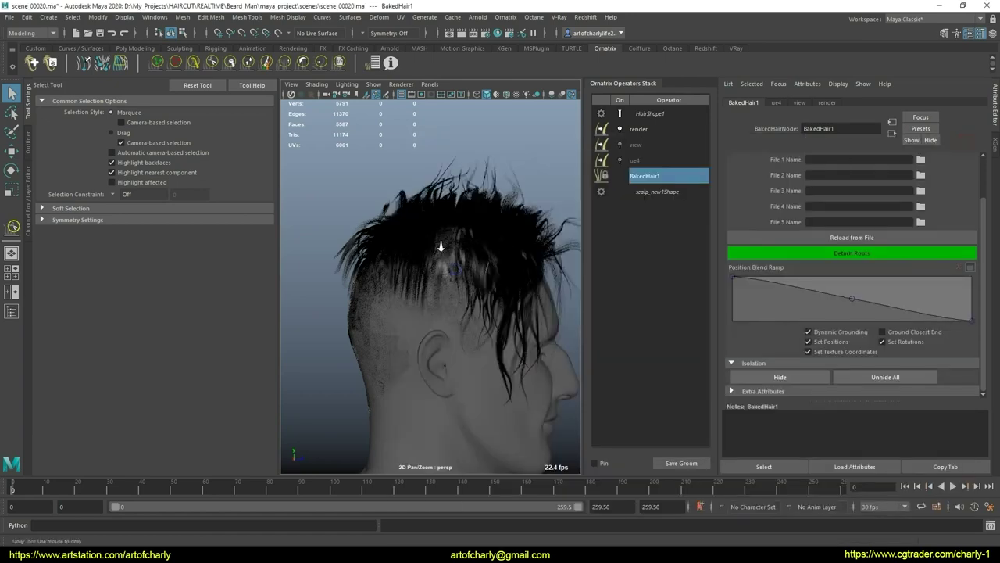
# Isolate a small test patch of back strands, then bring all hidden strands back
pyautogui.moveTo(463, 255)
pyautogui.keyDown('alt'); pyautogui.mouseDown()
pyautogui.moveTo(424, 250)
pyautogui.moveTo(462, 270)
pyautogui.moveTo(454, 261)
pyautogui.moveTo(454, 331)
pyautogui.mouseUp(); pyautogui.keyUp('alt')
pyautogui.scroll(3, 458, 245)
pyautogui.scroll(3, 424, 261)
pyautogui.scroll(2, 437, 277)
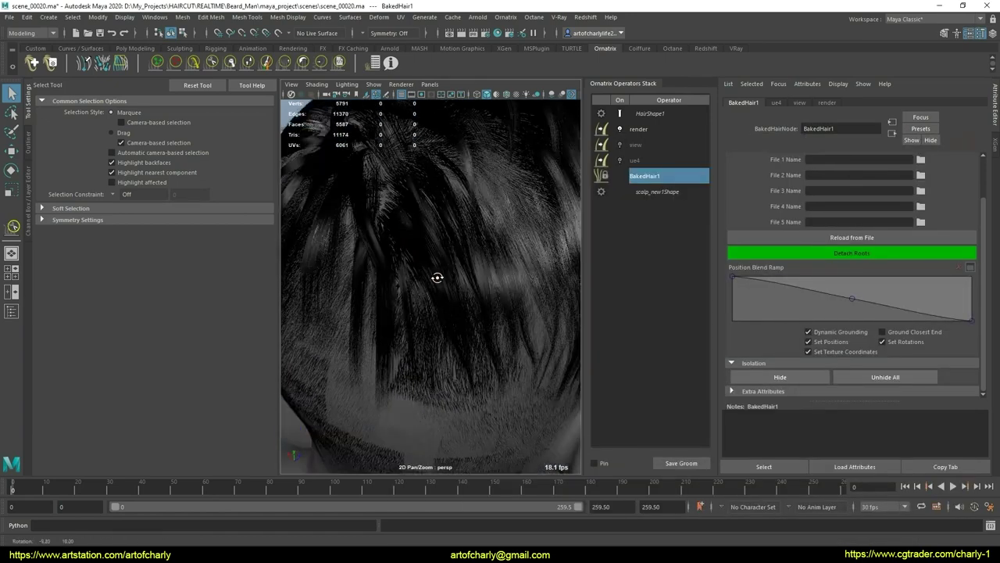
pyautogui.scroll(2, 476, 272)
pyautogui.scroll(-3, 469, 258)
pyautogui.scroll(1, 461, 249)
pyautogui.scroll(1, 460, 251)
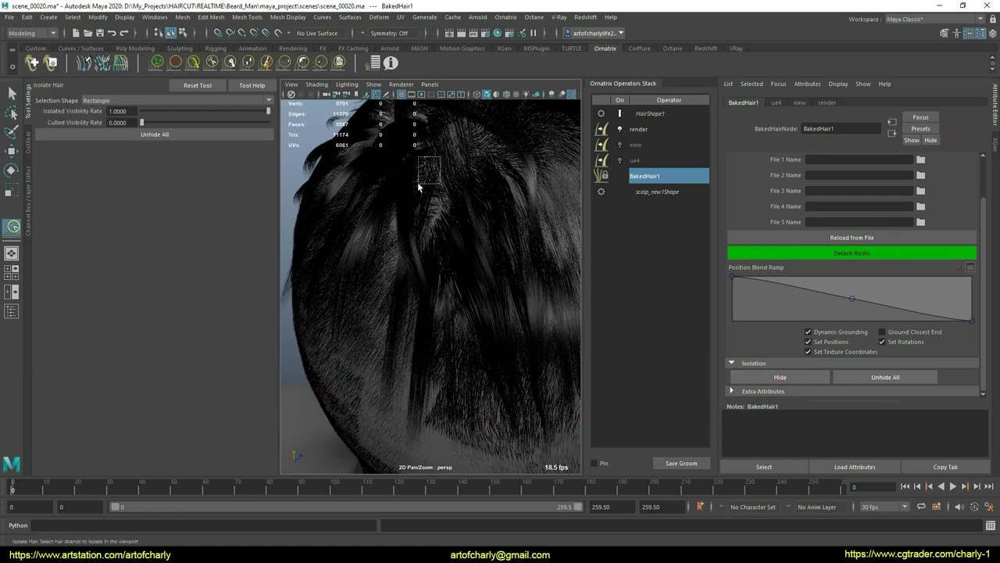
pyautogui.moveTo(378, 363)
pyautogui.mouseDown()
pyautogui.moveTo(504, 384)
pyautogui.moveTo(515, 260)
pyautogui.mouseUp()
pyautogui.moveTo(443, 167); pyautogui.dragTo(444, 169)
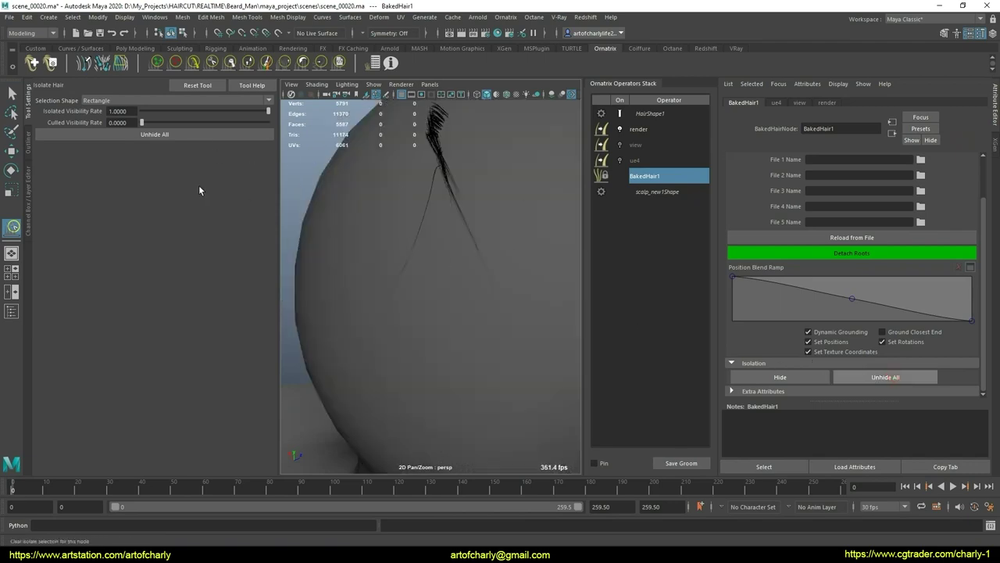
pyautogui.click(141, 100)
# Lasso-isolate the strands on the back of the head and add an EditGuides1 operator
pyautogui.click(87, 110)
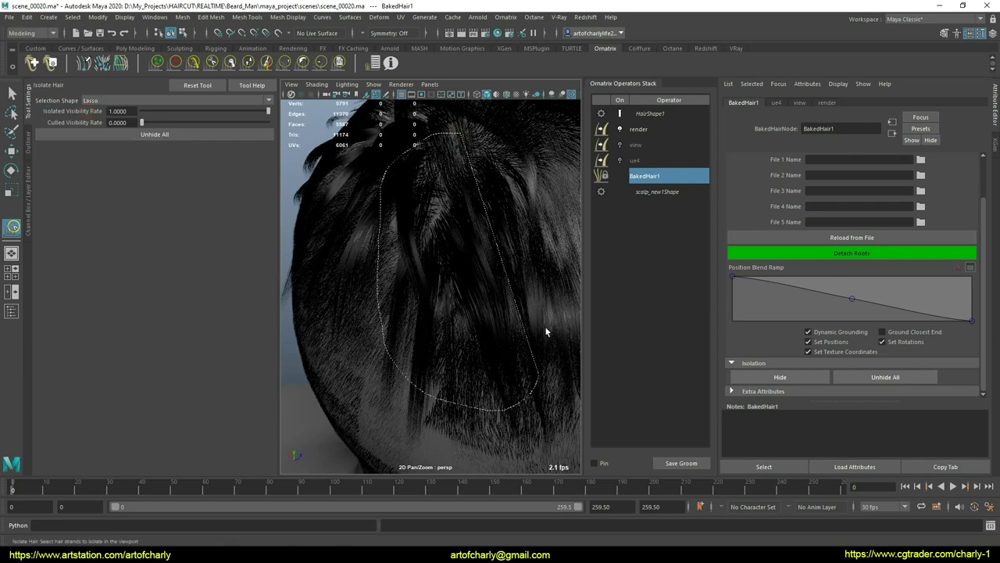
pyautogui.moveTo(464, 135); pyautogui.dragTo(464, 137)
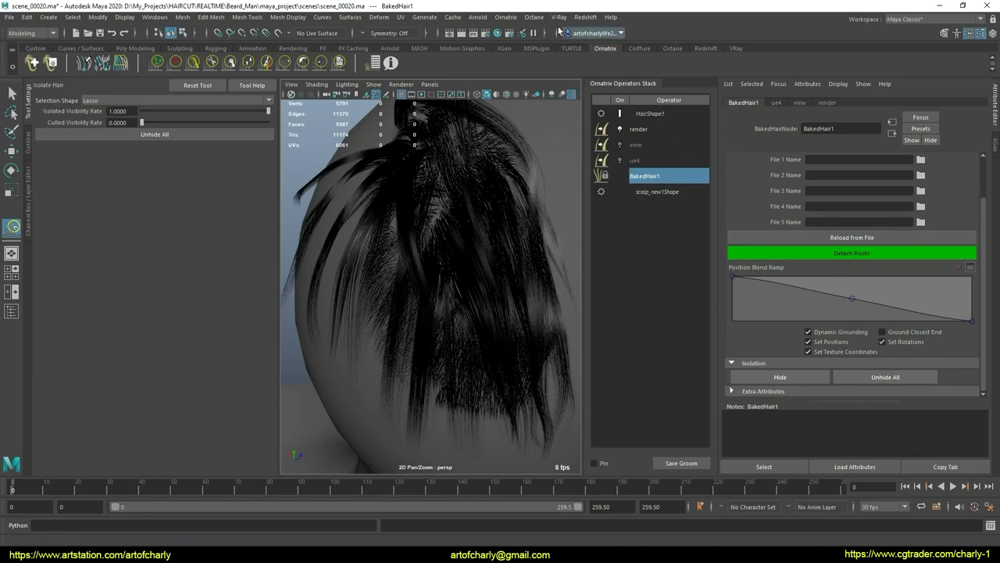
pyautogui.click(505, 17)
pyautogui.click(551, 137)
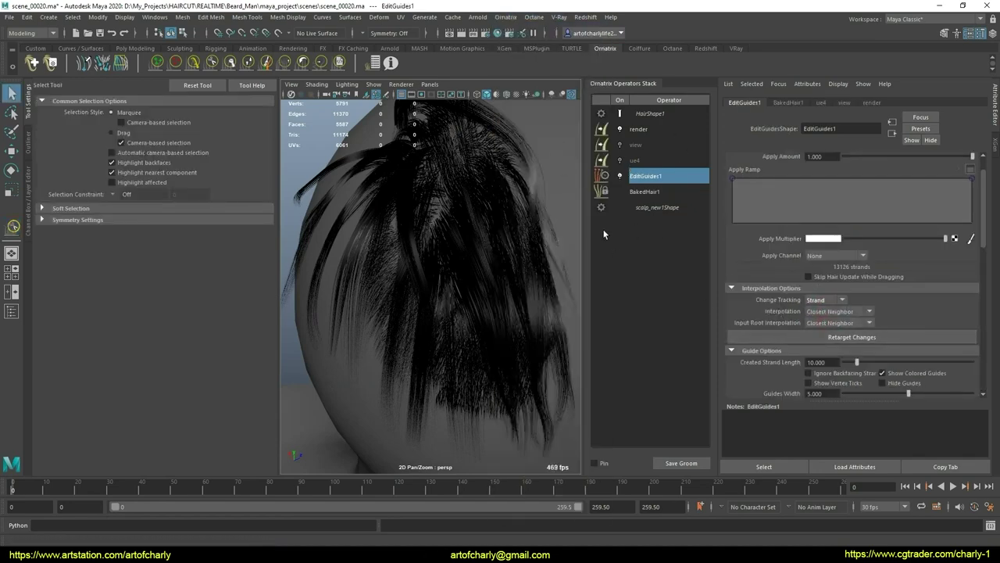
# Show the isolated hair as guides and enter guide editing on EditGuides1
pyautogui.click(621, 115)
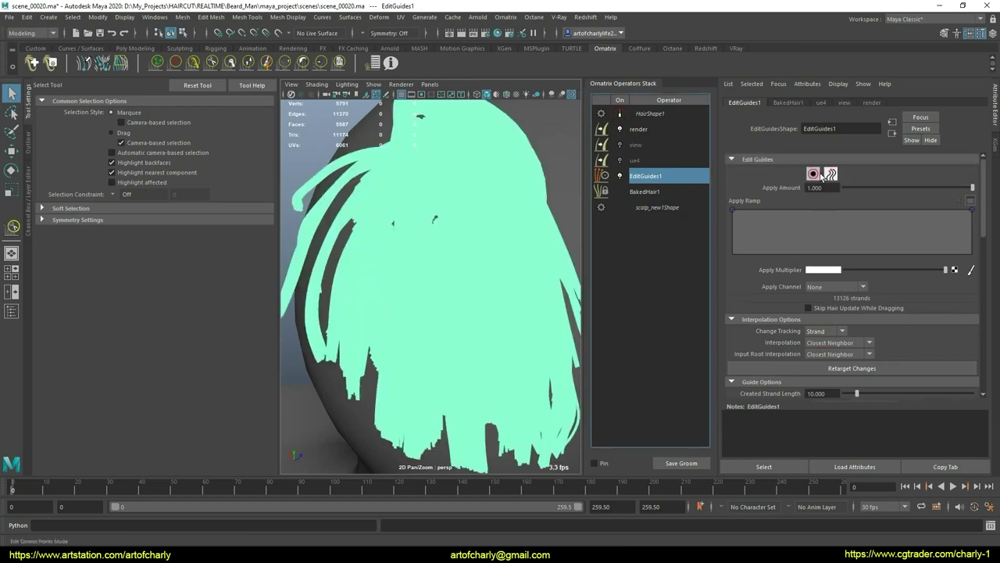
pyautogui.click(812, 174)
pyautogui.moveTo(574, 264)
pyautogui.keyDown('alt'); pyautogui.mouseDown()
pyautogui.moveTo(494, 210)
pyautogui.moveTo(516, 228)
pyautogui.moveTo(485, 258)
pyautogui.mouseUp(); pyautogui.keyUp('alt')
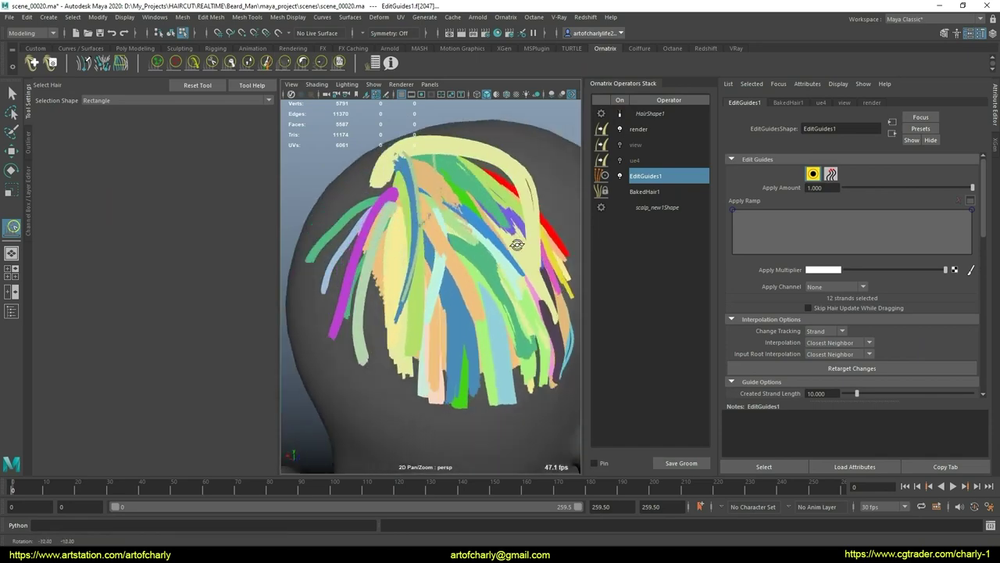
pyautogui.scroll(5, 474, 329)
pyautogui.moveTo(473, 329)
pyautogui.keyDown('alt'); pyautogui.mouseDown(button='middle')
pyautogui.moveTo(490, 269)
pyautogui.moveTo(436, 313)
pyautogui.mouseUp(button='middle'); pyautogui.keyUp('alt')
pyautogui.keyDown('alt'); pyautogui.moveTo(436, 312); pyautogui.dragTo(437, 276); pyautogui.keyUp('alt')
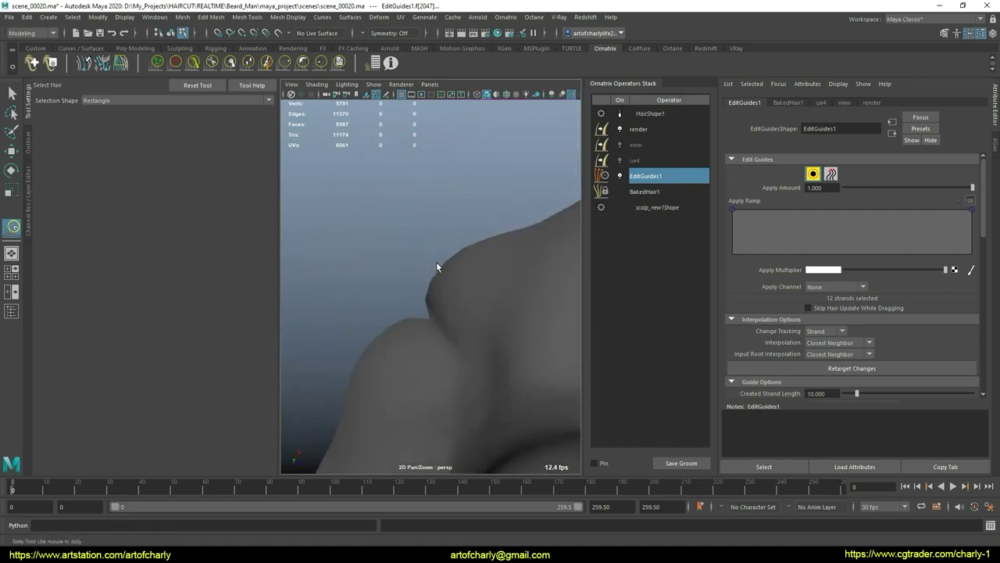
pyautogui.moveTo(436, 277)
pyautogui.keyDown('alt'); pyautogui.mouseDown(button='middle')
pyautogui.moveTo(437, 312)
pyautogui.moveTo(459, 330)
pyautogui.moveTo(451, 288)
pyautogui.mouseUp(button='middle'); pyautogui.keyUp('alt')
pyautogui.scroll(-2, 802, 309)
pyautogui.scroll(-5, 803, 309)
pyautogui.scroll(-3, 807, 341)
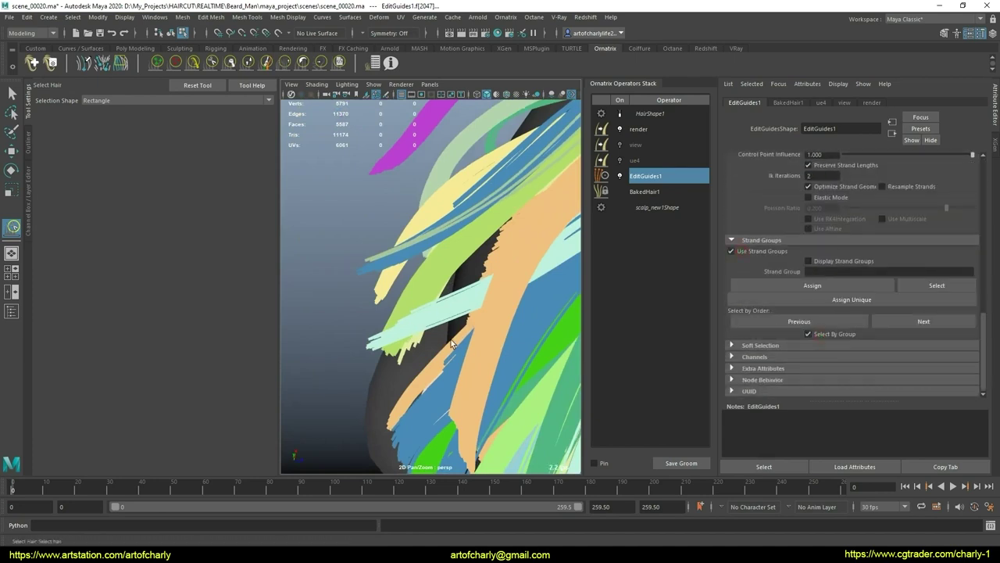
# Pick out the light-cyan strand group 1654 in red and switch to the Comb Brush
pyautogui.click(365, 346)
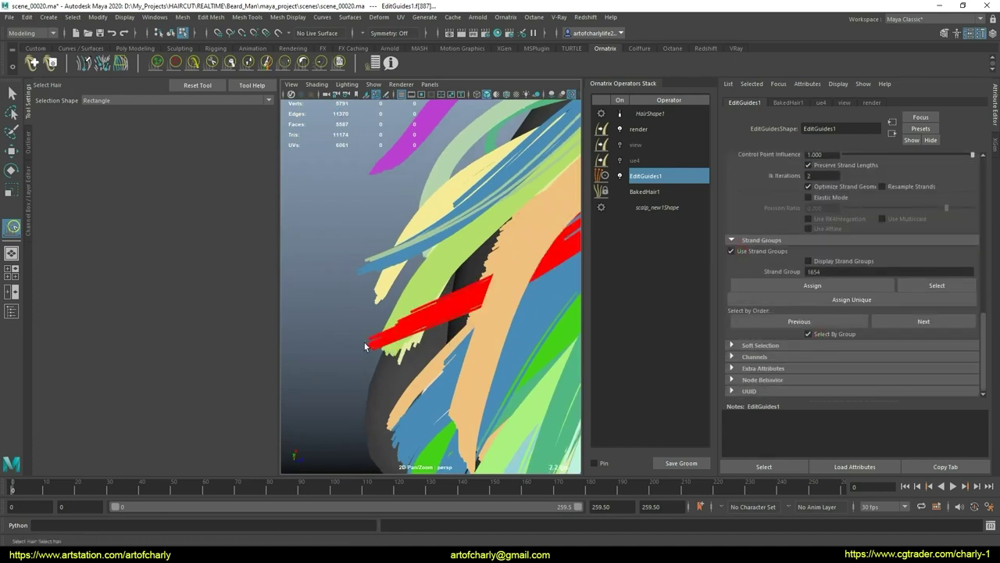
pyautogui.scroll(-5, 407, 242)
pyautogui.keyDown('alt'); pyautogui.moveTo(406, 242); pyautogui.dragTo(485, 268, button='middle'); pyautogui.keyUp('alt')
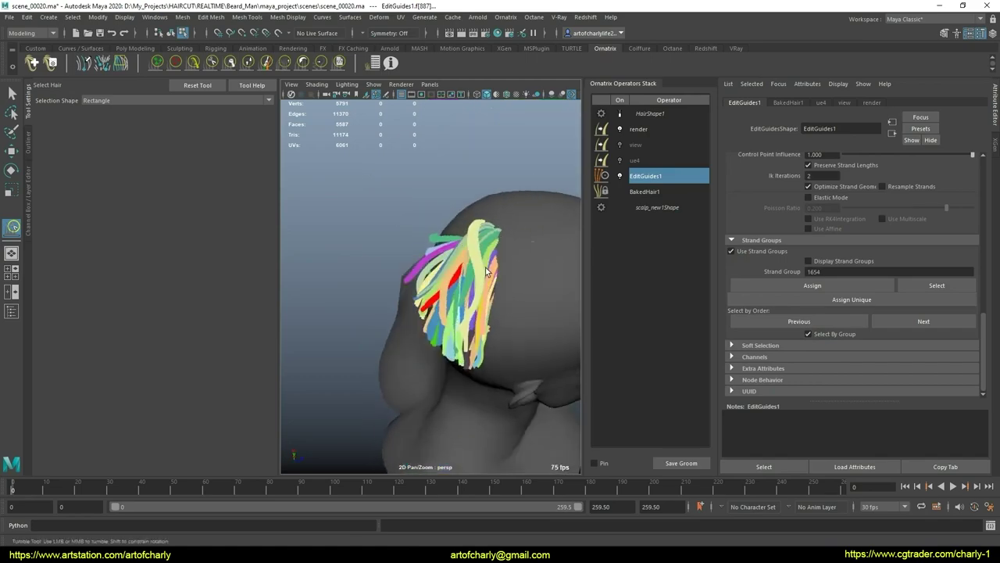
pyautogui.scroll(10, 484, 263)
pyautogui.scroll(-5, 484, 263)
pyautogui.scroll(-3, 472, 211)
pyautogui.moveTo(472, 212)
pyautogui.keyDown('alt'); pyautogui.mouseDown()
pyautogui.moveTo(420, 191)
pyautogui.moveTo(476, 231)
pyautogui.moveTo(334, 258)
pyautogui.moveTo(356, 256)
pyautogui.mouseUp(); pyautogui.keyUp('alt')
pyautogui.scroll(3, 356, 255)
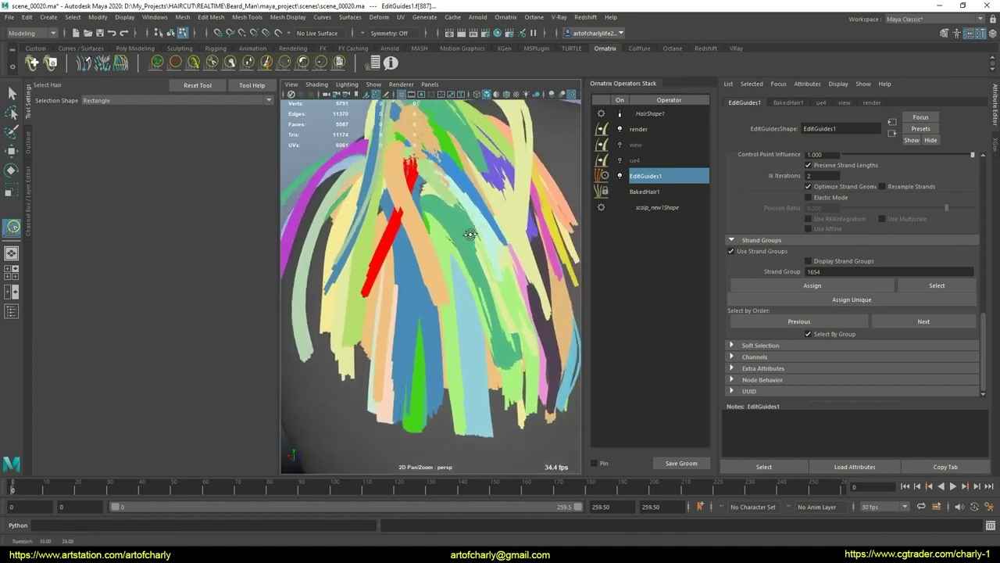
pyautogui.click(196, 64)
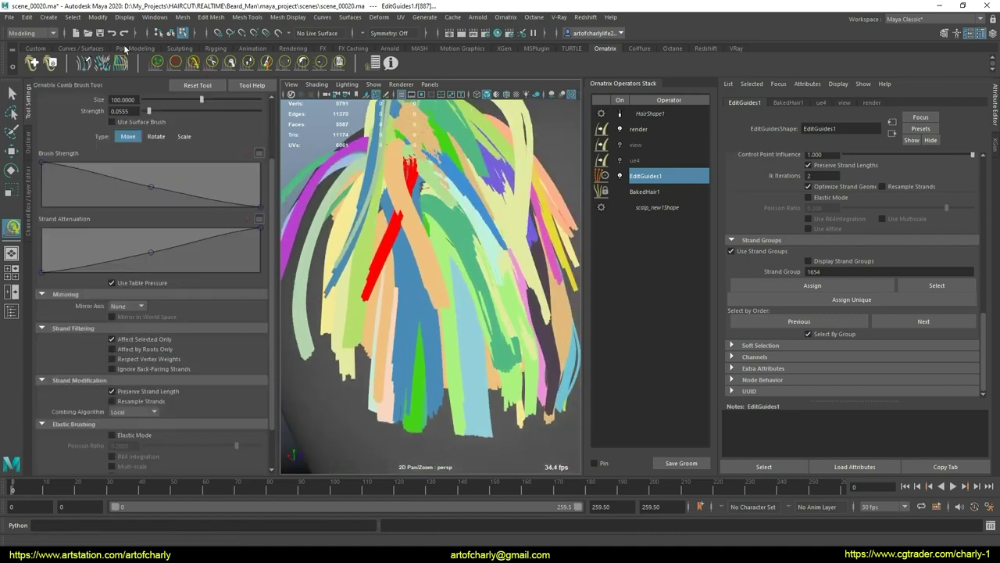
# Switch the comb algorithm to Legacy and comb the selected guide strands
pyautogui.scroll(-5, 562, 286)
pyautogui.keyDown('alt'); pyautogui.moveTo(562, 286); pyautogui.dragTo(503, 316); pyautogui.keyUp('alt')
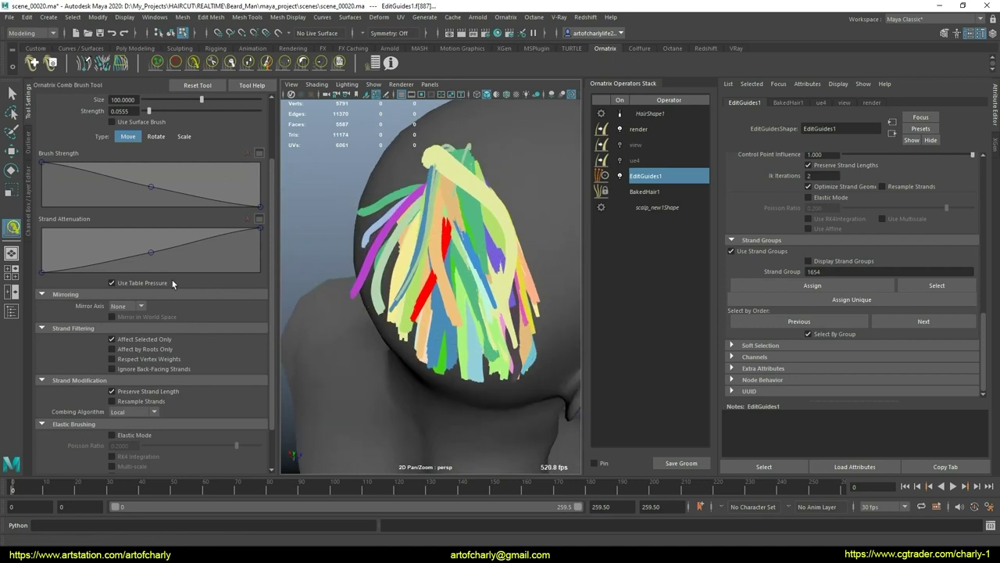
pyautogui.click(154, 412)
pyautogui.click(125, 438)
pyautogui.keyDown('alt'); pyautogui.moveTo(484, 258); pyautogui.dragTo(431, 286); pyautogui.keyUp('alt')
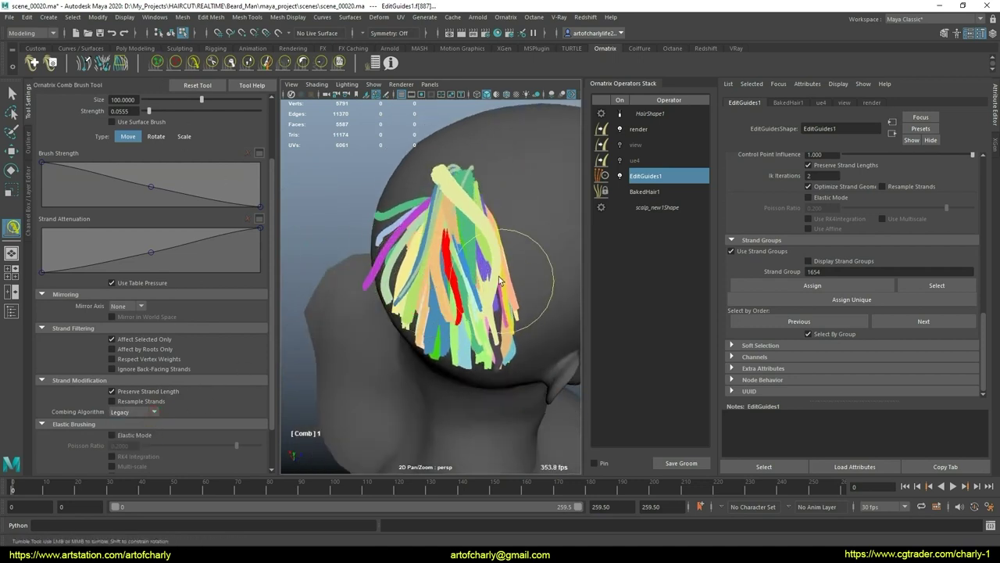
# Orbit above and behind the head to inspect the combed strands
pyautogui.keyDown('alt'); pyautogui.moveTo(500, 282); pyautogui.dragTo(503, 272); pyautogui.keyUp('alt')
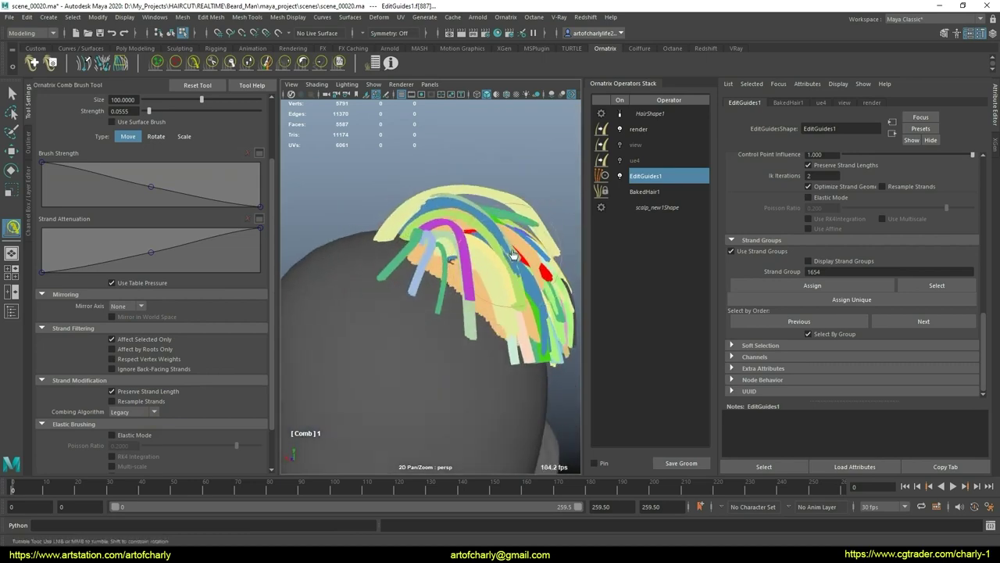
pyautogui.keyDown('alt'); pyautogui.moveTo(528, 265); pyautogui.dragTo(474, 285); pyautogui.keyUp('alt')
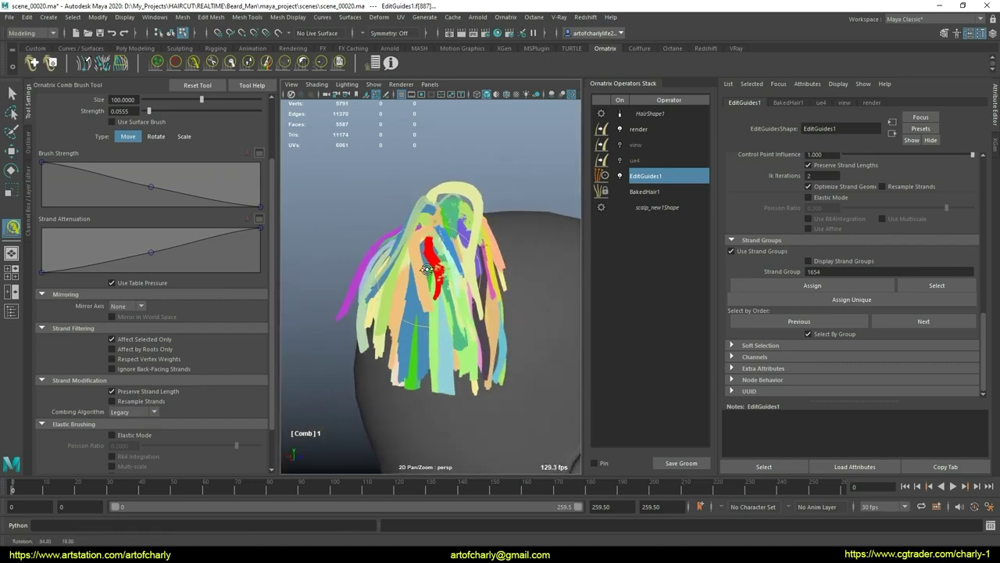
pyautogui.scroll(5, 475, 286)
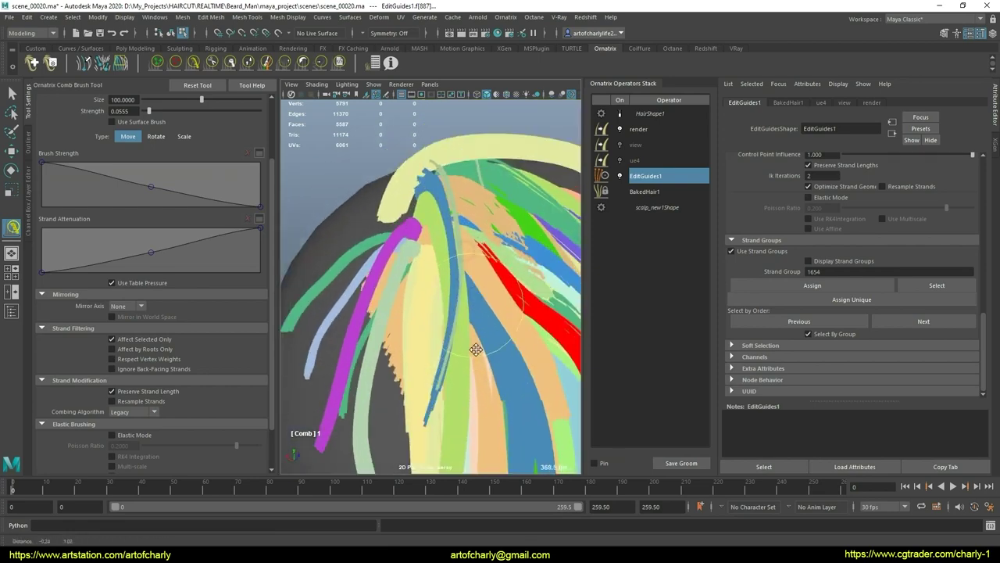
pyautogui.moveTo(474, 286)
pyautogui.keyDown('alt'); pyautogui.mouseDown()
pyautogui.moveTo(455, 302)
pyautogui.moveTo(445, 264)
pyautogui.mouseUp(); pyautogui.keyUp('alt')
# Pick the guides at the back of the head and lengthen them with the GrowShrink Brush
pyautogui.press('q')
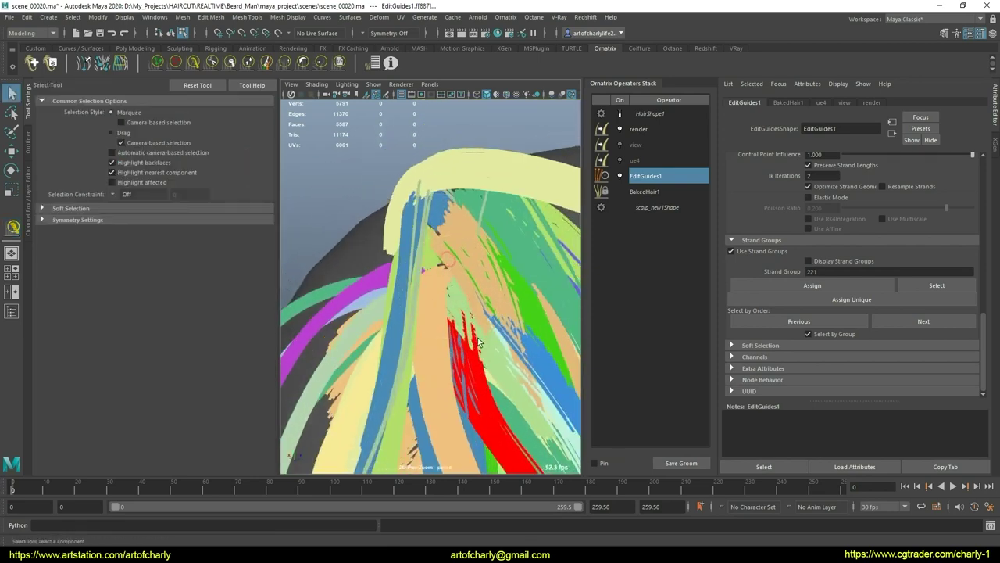
pyautogui.scroll(-3, 479, 342)
pyautogui.scroll(-2, 471, 345)
pyautogui.click(192, 68)
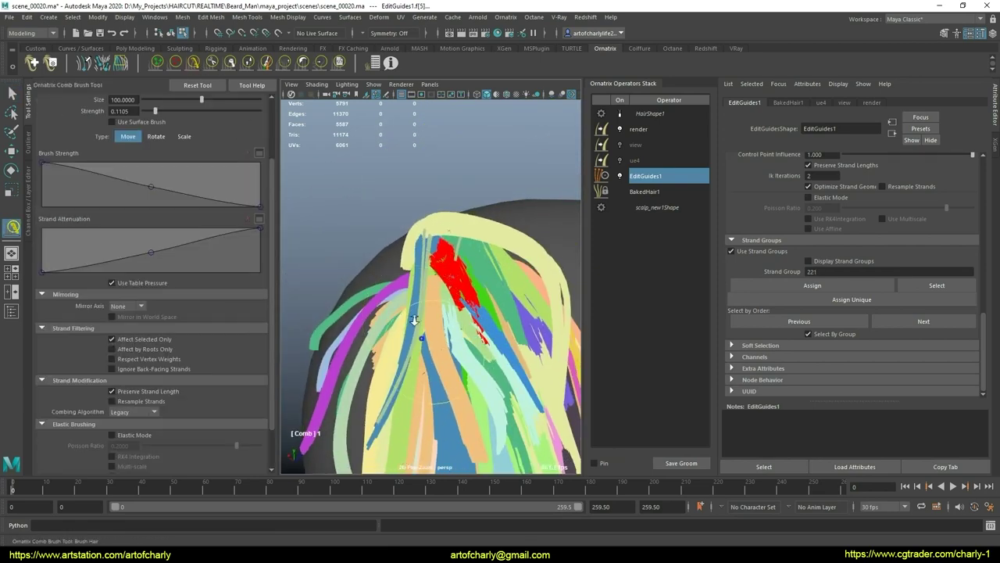
pyautogui.keyDown('alt'); pyautogui.moveTo(414, 320); pyautogui.dragTo(467, 283); pyautogui.keyUp('alt')
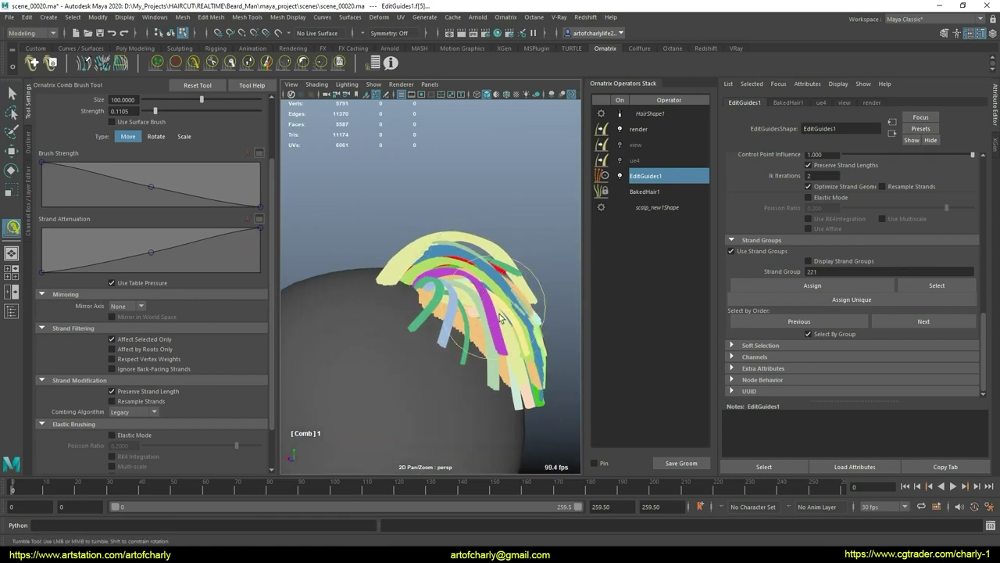
pyautogui.keyDown('alt'); pyautogui.moveTo(501, 317); pyautogui.dragTo(403, 312); pyautogui.keyUp('alt')
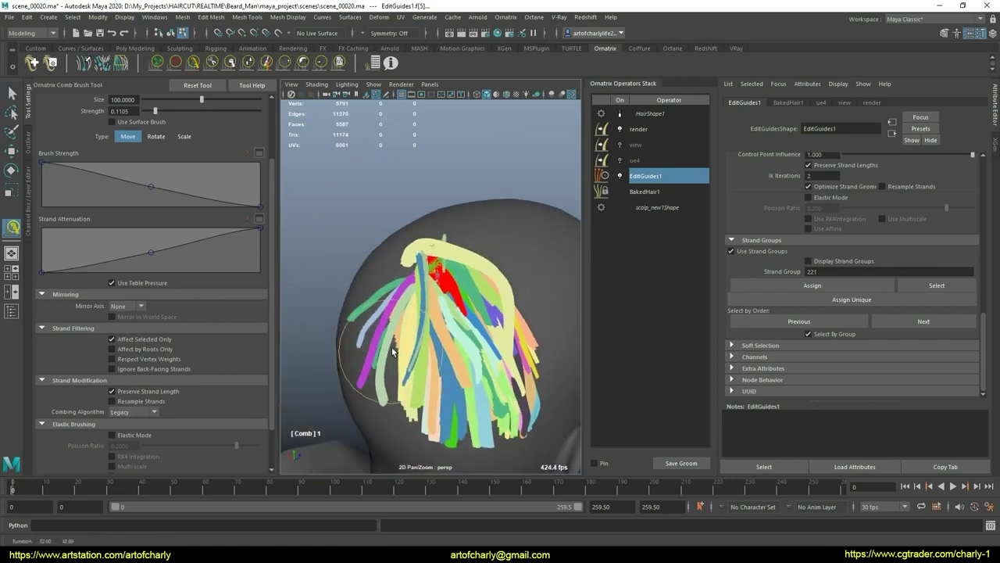
pyautogui.click(266, 62)
pyautogui.moveTo(452, 321); pyautogui.dragTo(458, 344)
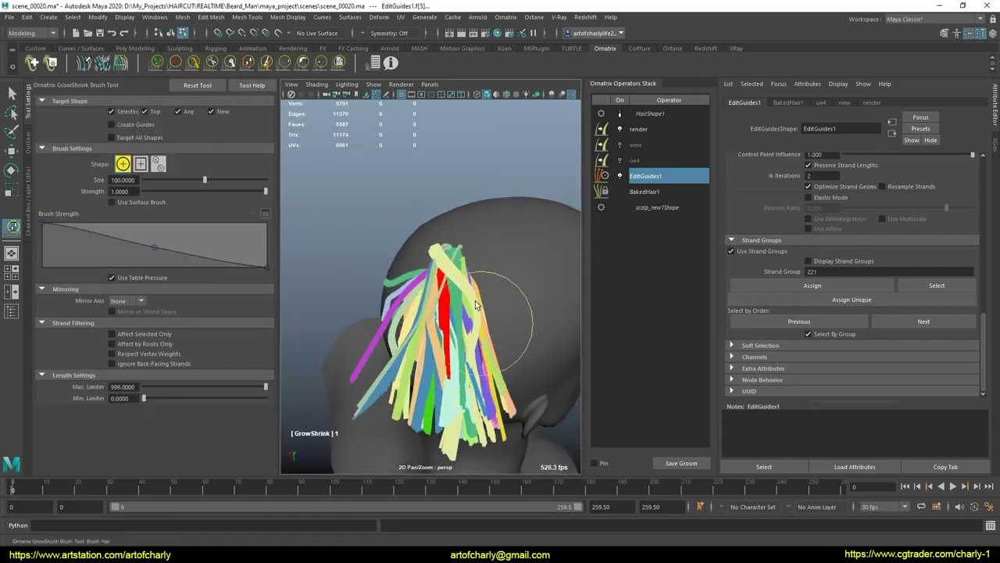
# Undo the lengthening, grow the red guide past the head, then trim it short with the Cut Brush
pyautogui.hotkey('ctrl', 'z')
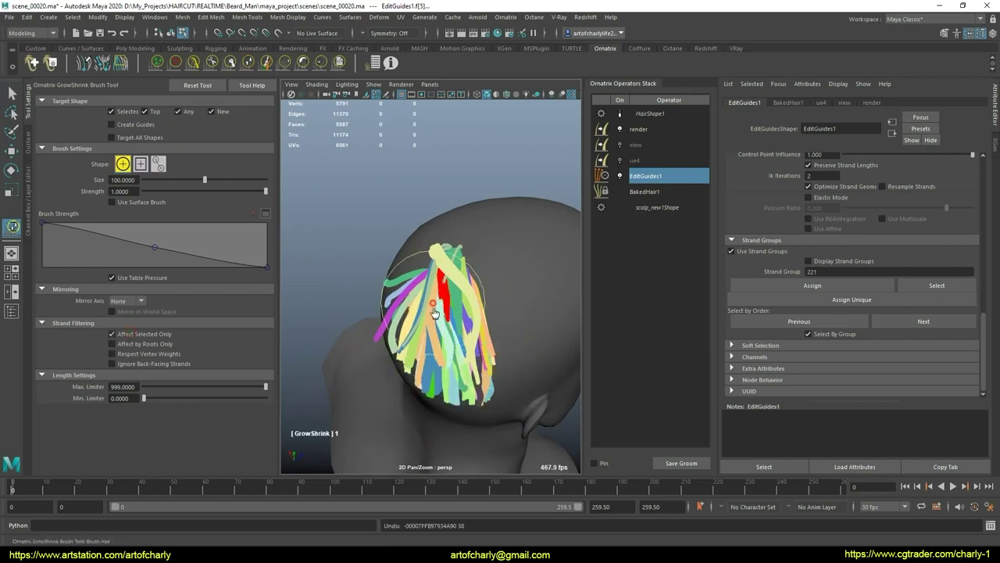
pyautogui.moveTo(435, 312)
pyautogui.mouseDown()
pyautogui.moveTo(446, 402)
pyautogui.moveTo(424, 294)
pyautogui.mouseUp()
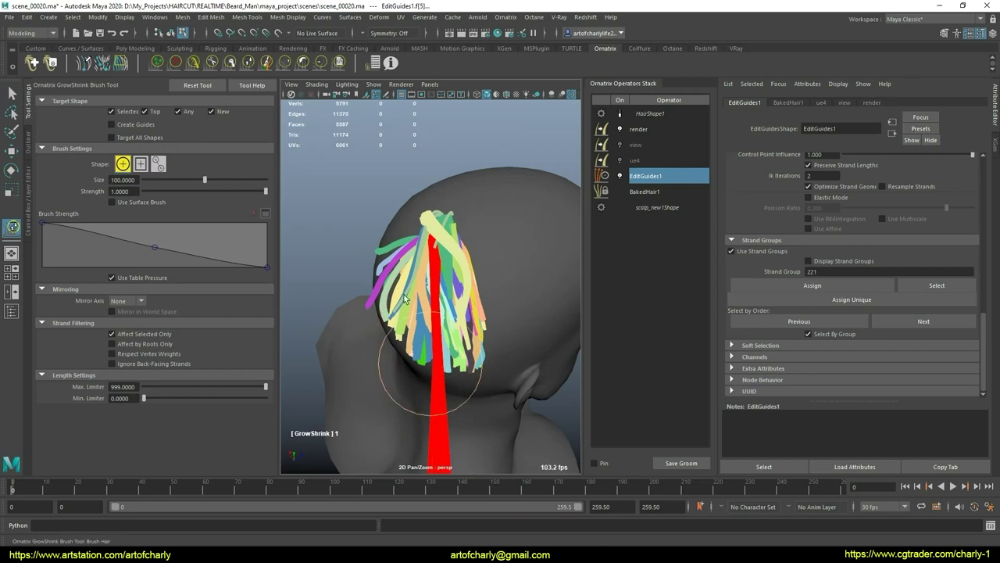
pyautogui.click(249, 66)
pyautogui.keyDown('alt'); pyautogui.moveTo(425, 340); pyautogui.dragTo(436, 376, button='right'); pyautogui.keyUp('alt')
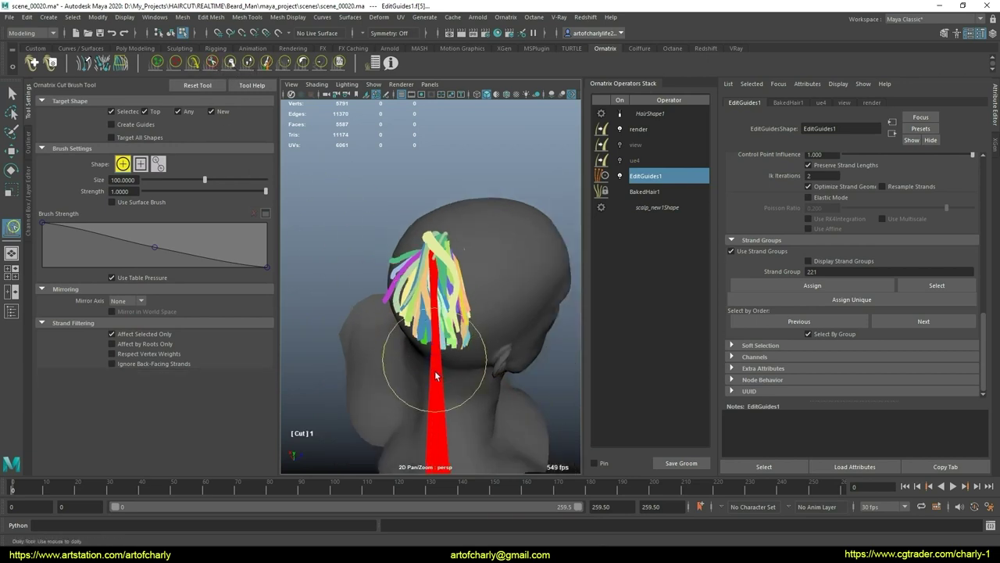
pyautogui.moveTo(415, 359); pyautogui.dragTo(432, 369)
# Move in to look down onto the hair with the Comb Brush active again
pyautogui.keyDown('alt'); pyautogui.moveTo(479, 337); pyautogui.dragTo(504, 334, button='right'); pyautogui.keyUp('alt')
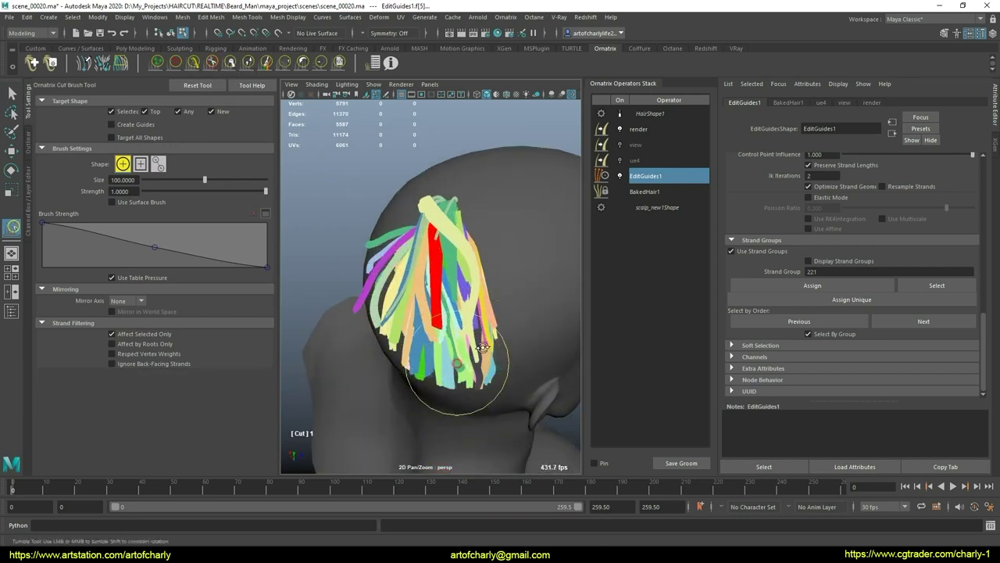
pyautogui.keyDown('alt'); pyautogui.moveTo(504, 335); pyautogui.dragTo(528, 331); pyautogui.keyUp('alt')
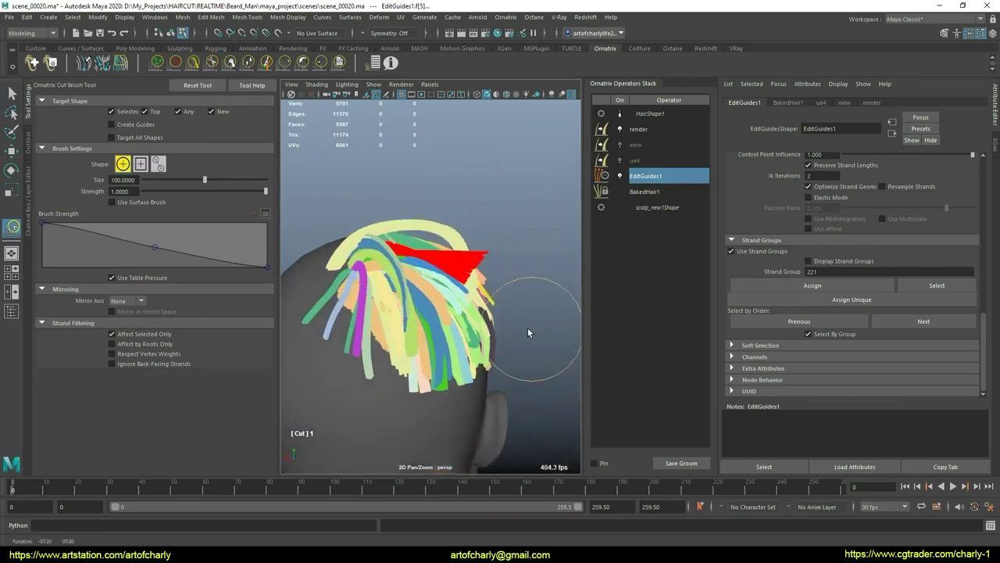
pyautogui.click(176, 64)
pyautogui.moveTo(453, 438)
pyautogui.keyDown('alt'); pyautogui.mouseDown()
pyautogui.moveTo(491, 320)
pyautogui.moveTo(485, 307)
pyautogui.mouseUp(); pyautogui.keyUp('alt')
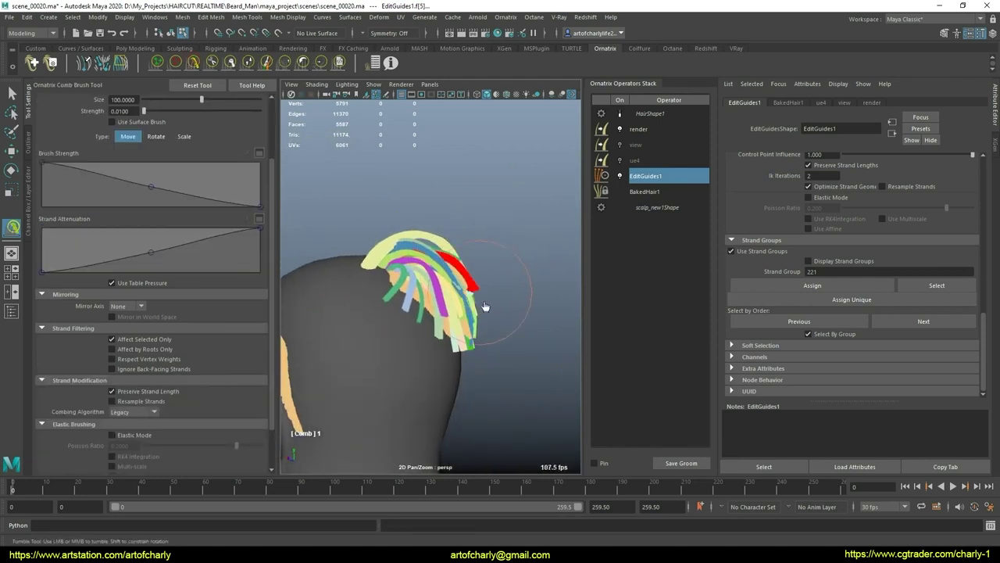
# From a high rear view, pick guide strands at the back and return to the Comb Brush
pyautogui.moveTo(493, 261)
pyautogui.keyDown('alt'); pyautogui.mouseDown()
pyautogui.moveTo(448, 339)
pyautogui.moveTo(448, 271)
pyautogui.moveTo(464, 308)
pyautogui.moveTo(431, 249)
pyautogui.mouseUp(); pyautogui.keyUp('alt')
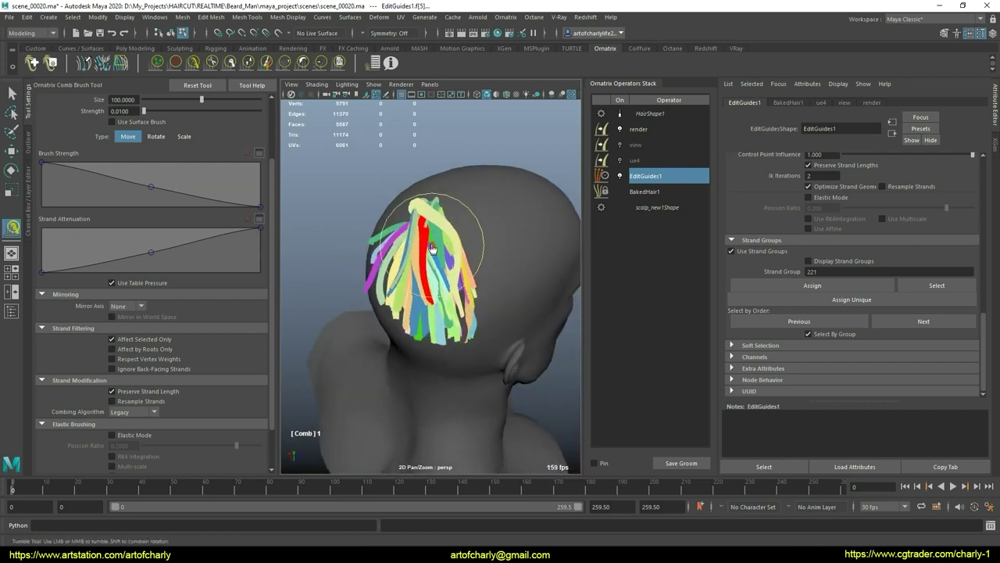
pyautogui.moveTo(462, 292)
pyautogui.keyDown('alt'); pyautogui.mouseDown()
pyautogui.moveTo(432, 268)
pyautogui.moveTo(474, 282)
pyautogui.moveTo(470, 307)
pyautogui.moveTo(490, 267)
pyautogui.moveTo(445, 277)
pyautogui.moveTo(461, 306)
pyautogui.moveTo(458, 276)
pyautogui.moveTo(443, 274)
pyautogui.moveTo(453, 243)
pyautogui.mouseUp(); pyautogui.keyUp('alt')
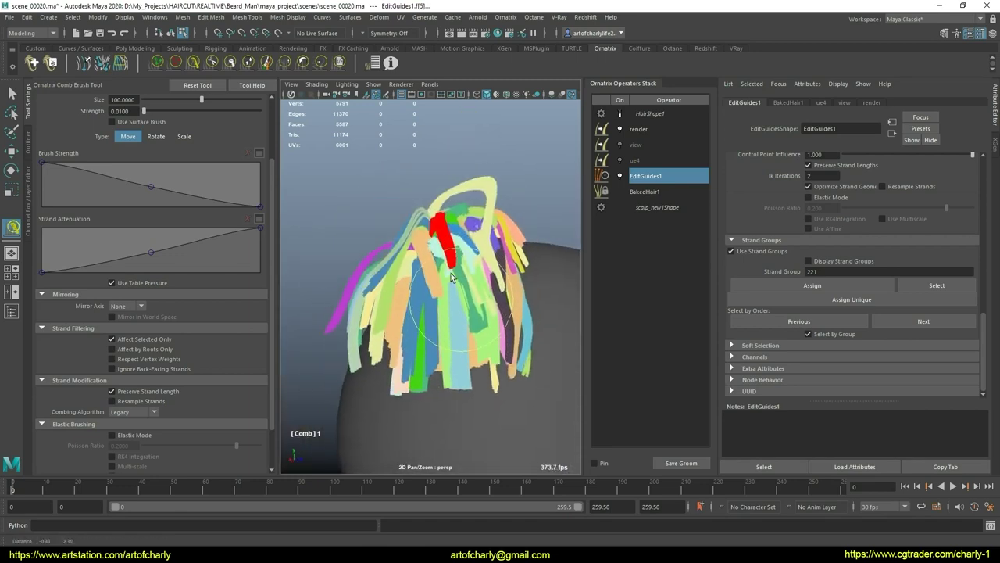
pyautogui.scroll(5, 441, 247)
pyautogui.moveTo(418, 281)
pyautogui.keyDown('alt'); pyautogui.mouseDown()
pyautogui.moveTo(430, 306)
pyautogui.moveTo(439, 289)
pyautogui.mouseUp(); pyautogui.keyUp('alt')
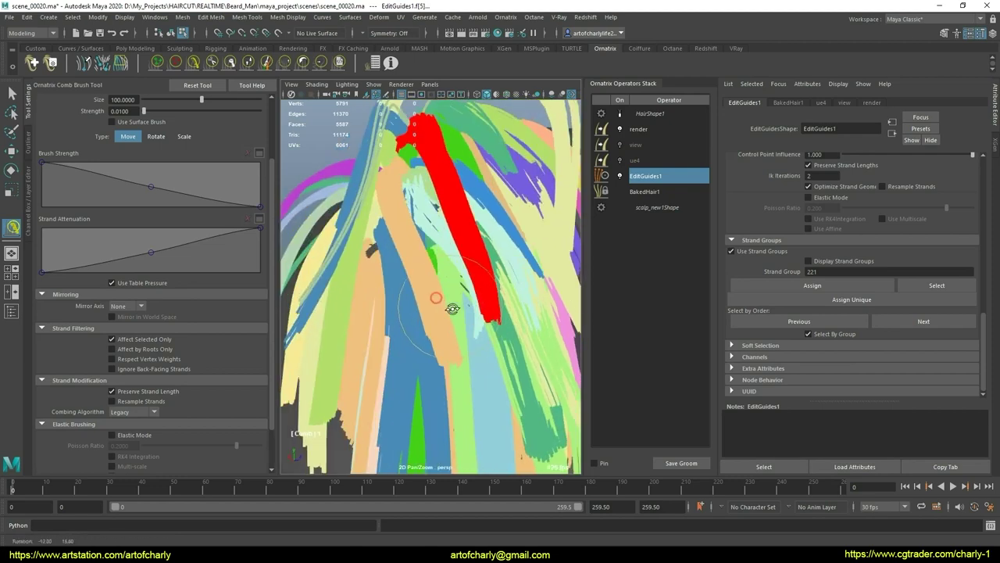
pyautogui.press('q')
pyautogui.scroll(-4, 456, 321)
pyautogui.scroll(-3, 426, 286)
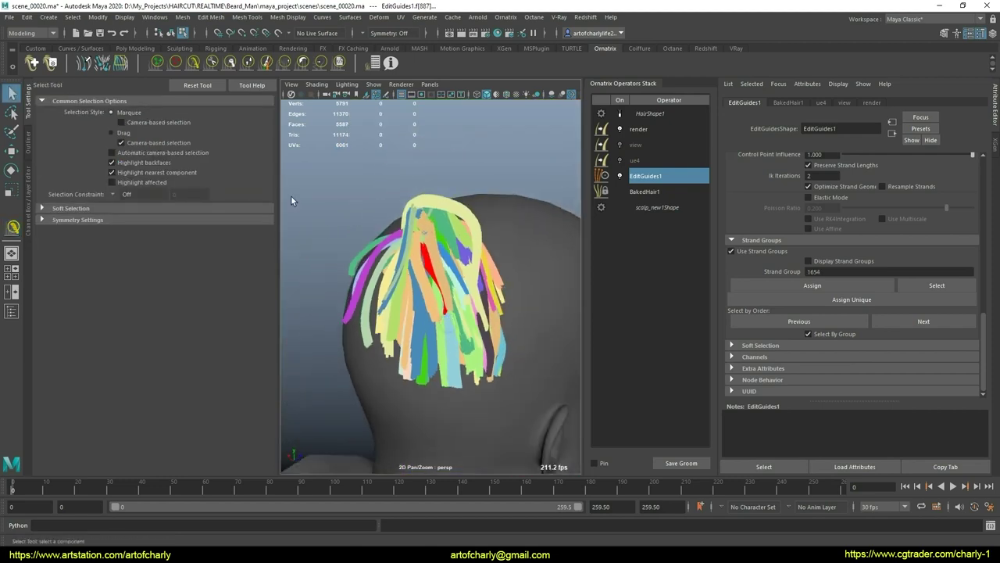
pyautogui.click(195, 66)
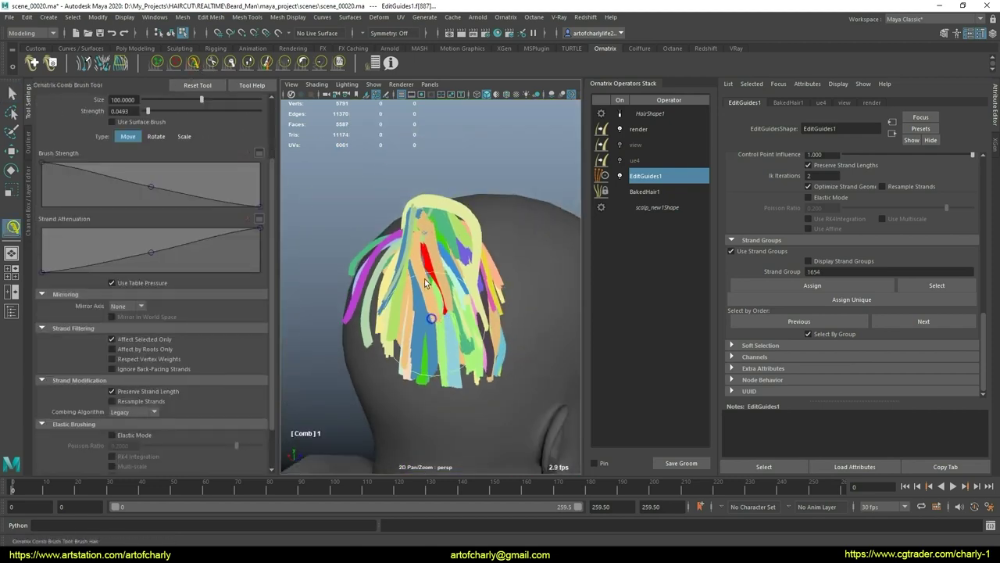
# Pick and comb more back guides from a close angle around the head
pyautogui.moveTo(445, 301)
pyautogui.keyDown('alt'); pyautogui.mouseDown()
pyautogui.moveTo(517, 269)
pyautogui.moveTo(504, 296)
pyautogui.moveTo(468, 313)
pyautogui.moveTo(426, 250)
pyautogui.mouseUp(); pyautogui.keyUp('alt')
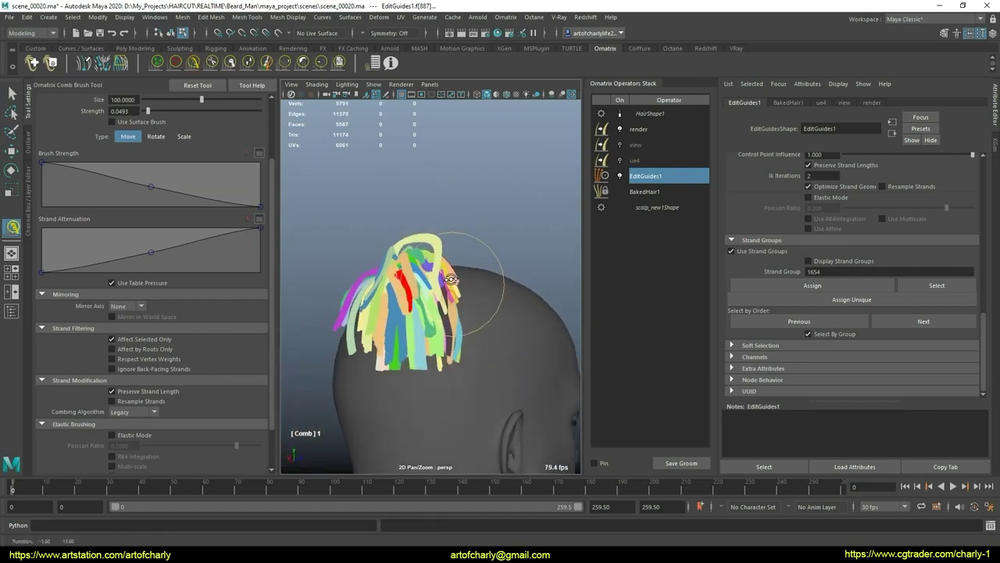
pyautogui.keyDown('alt'); pyautogui.moveTo(426, 250); pyautogui.dragTo(455, 332, button='right'); pyautogui.keyUp('alt')
pyautogui.scroll(5, 451, 306)
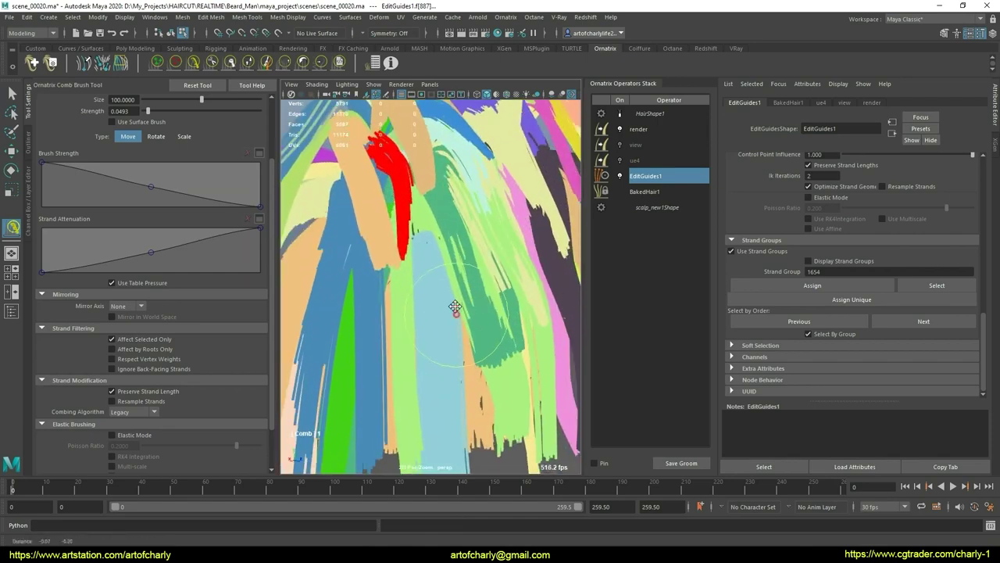
pyautogui.scroll(-4, 451, 299)
pyautogui.scroll(-4, 437, 268)
pyautogui.press('q')
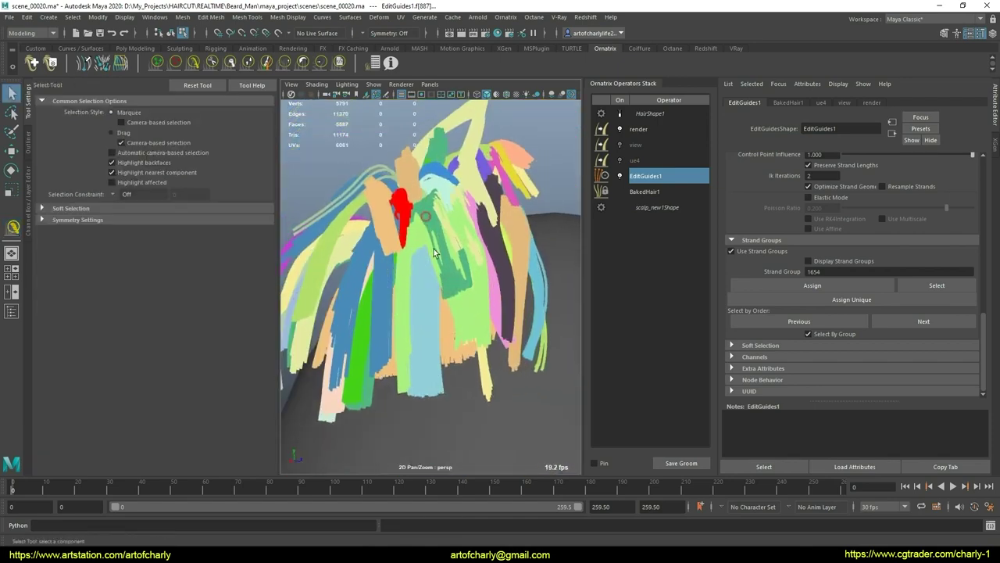
pyautogui.scroll(-3, 433, 279)
pyautogui.click(191, 63)
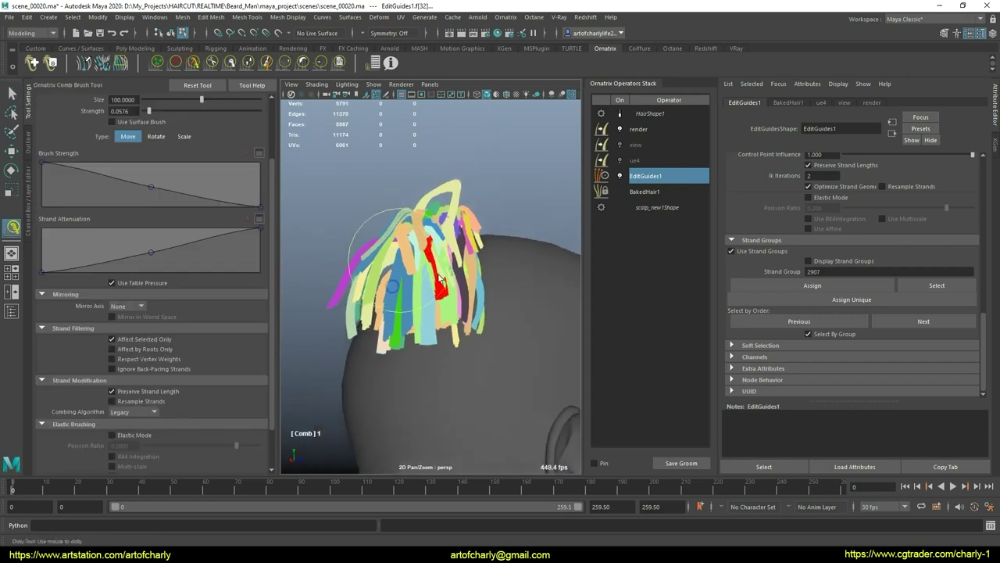
# Adjust back guide lengths with GrowShrink and comb the tuft from behind
pyautogui.keyDown('alt'); pyautogui.moveTo(437, 281); pyautogui.dragTo(491, 280); pyautogui.keyUp('alt')
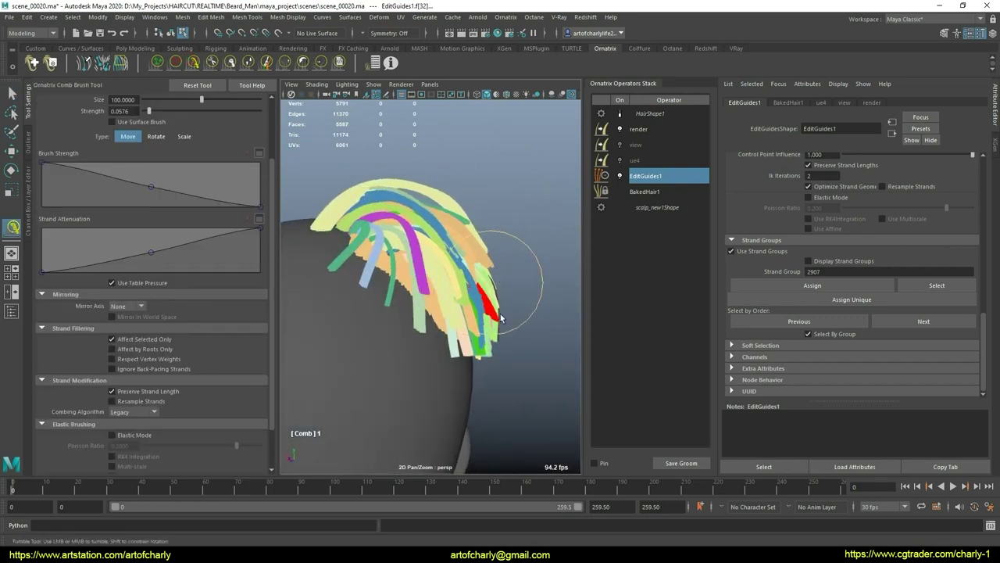
pyautogui.keyDown('alt'); pyautogui.moveTo(510, 361); pyautogui.dragTo(446, 301); pyautogui.keyUp('alt')
pyautogui.scroll(3, 446, 302)
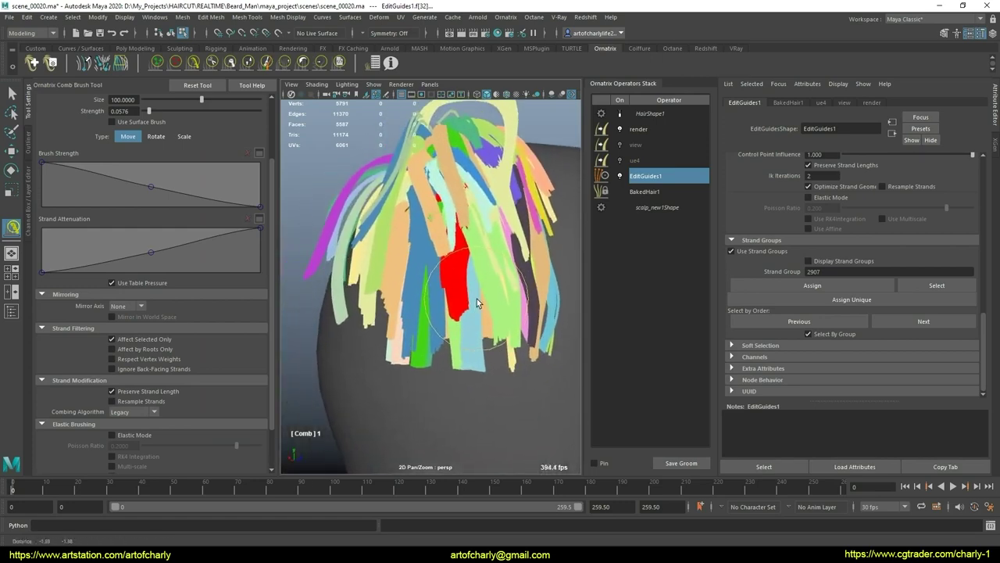
pyautogui.press('g')
pyautogui.moveTo(539, 461)
pyautogui.keyDown('alt'); pyautogui.mouseDown()
pyautogui.moveTo(459, 279)
pyautogui.moveTo(435, 286)
pyautogui.mouseUp(); pyautogui.keyUp('alt')
pyautogui.scroll(3, 446, 295)
pyautogui.press('q')
pyautogui.scroll(3, 446, 279)
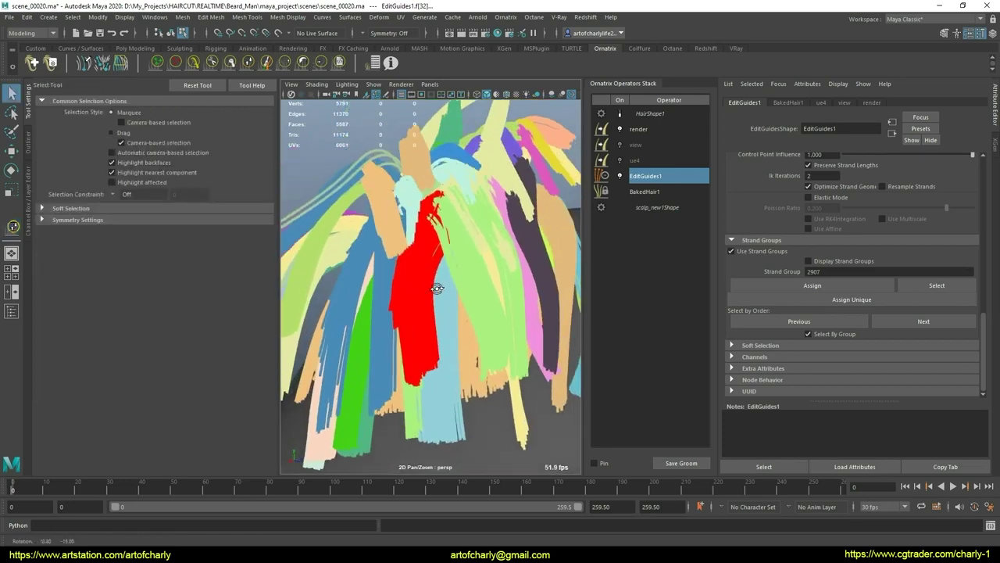
pyautogui.keyDown('alt'); pyautogui.moveTo(451, 252); pyautogui.dragTo(464, 328); pyautogui.keyUp('alt')
pyautogui.scroll(-3, 463, 327)
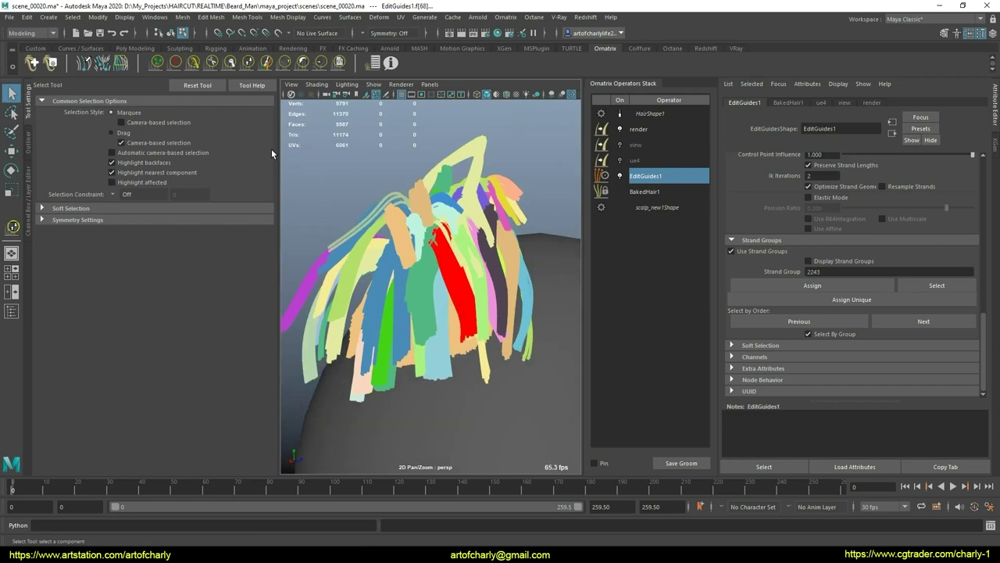
pyautogui.click(191, 63)
# Show the generated black hair instead of guides and inspect it around the head
pyautogui.moveTo(339, 212)
pyautogui.keyDown('alt'); pyautogui.mouseDown()
pyautogui.moveTo(448, 262)
pyautogui.moveTo(491, 310)
pyautogui.mouseUp(); pyautogui.keyUp('alt')
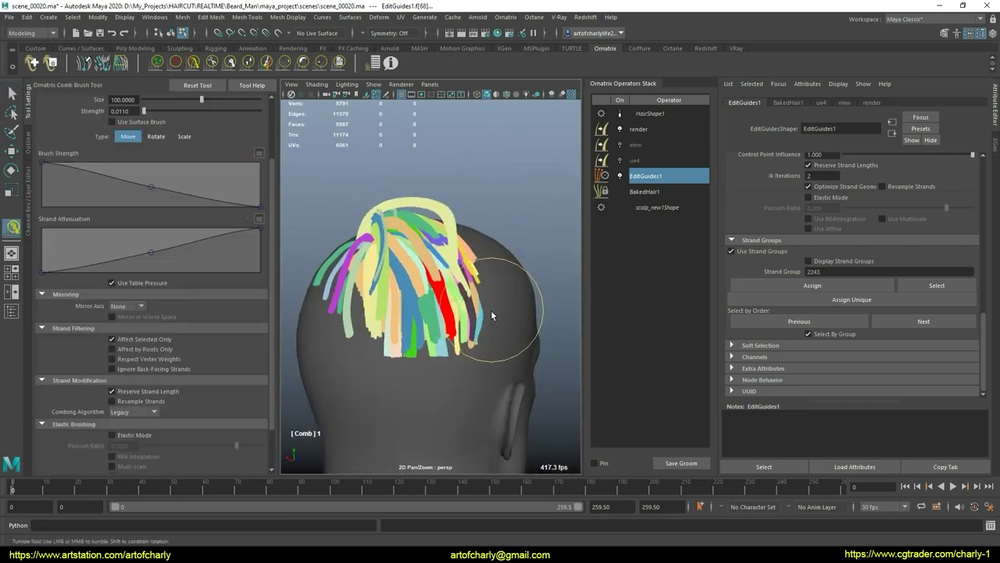
pyautogui.press('q')
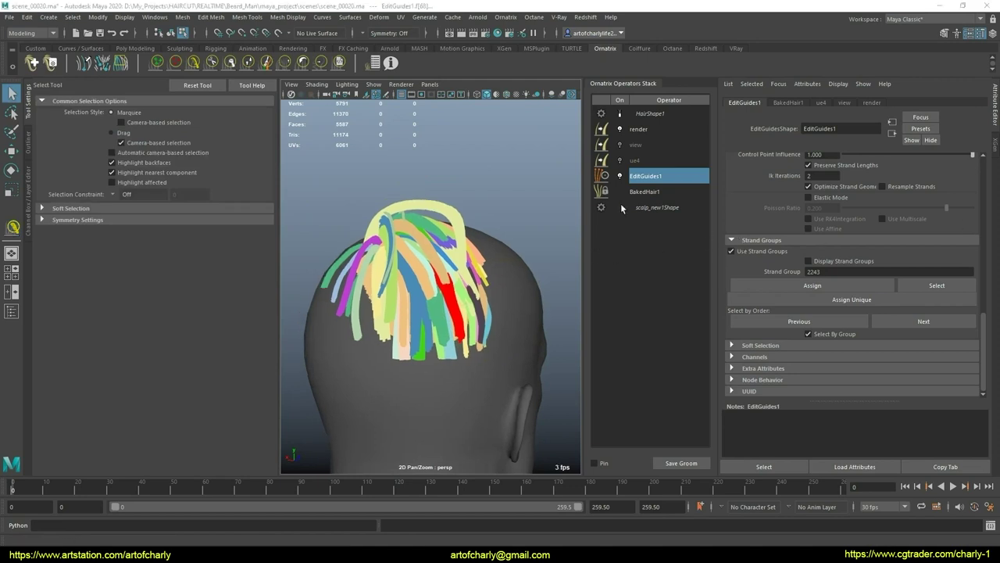
pyautogui.click(621, 114)
pyautogui.keyDown('alt'); pyautogui.moveTo(495, 275); pyautogui.dragTo(469, 295); pyautogui.keyUp('alt')
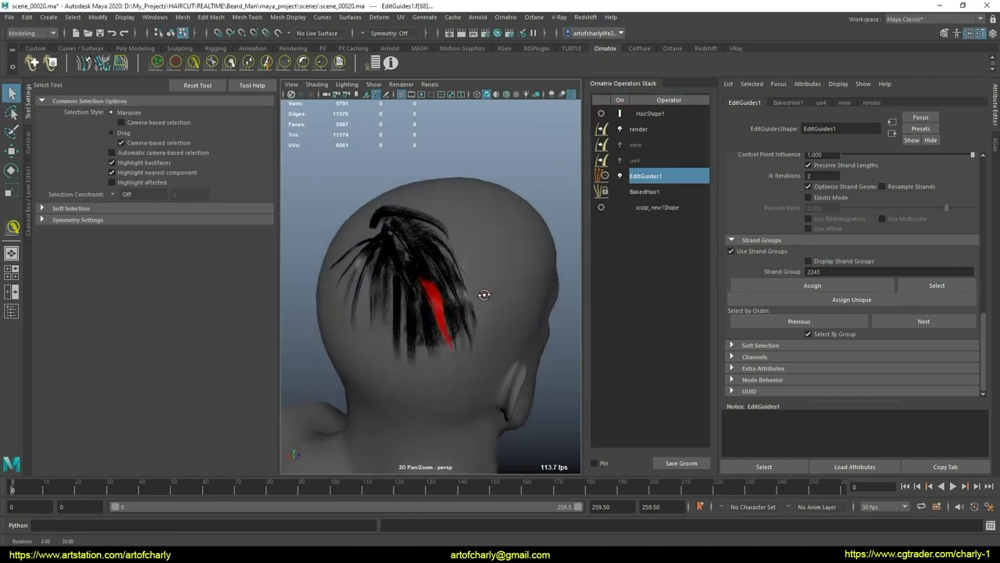
pyautogui.scroll(5, 469, 296)
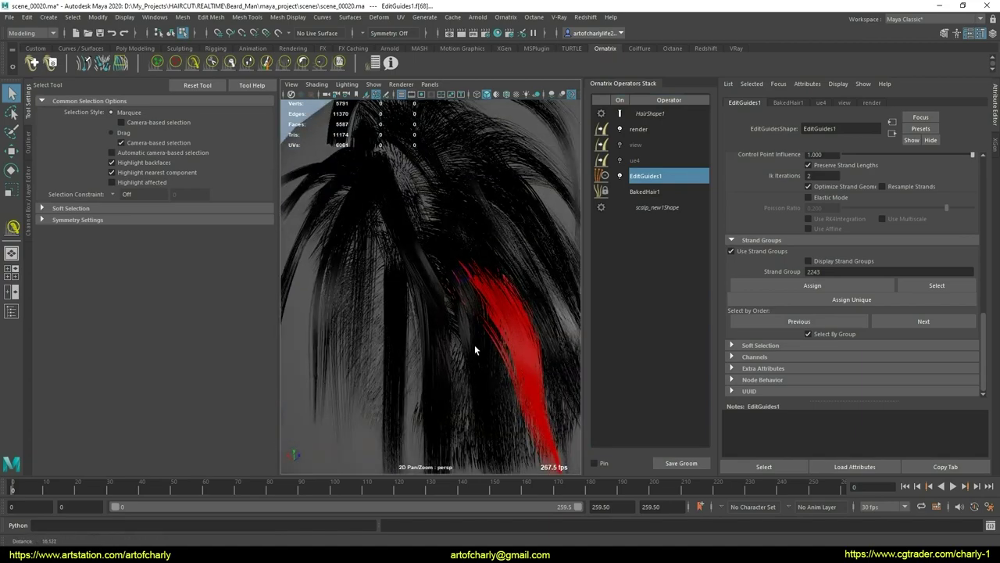
pyautogui.moveTo(474, 345)
pyautogui.keyDown('alt'); pyautogui.mouseDown()
pyautogui.moveTo(458, 327)
pyautogui.moveTo(453, 339)
pyautogui.mouseUp(); pyautogui.keyUp('alt')
pyautogui.scroll(-5, 453, 339)
pyautogui.moveTo(417, 284)
pyautogui.keyDown('alt'); pyautogui.mouseDown()
pyautogui.moveTo(411, 248)
pyautogui.moveTo(469, 297)
pyautogui.moveTo(480, 330)
pyautogui.moveTo(519, 219)
pyautogui.mouseUp(); pyautogui.keyUp('alt')
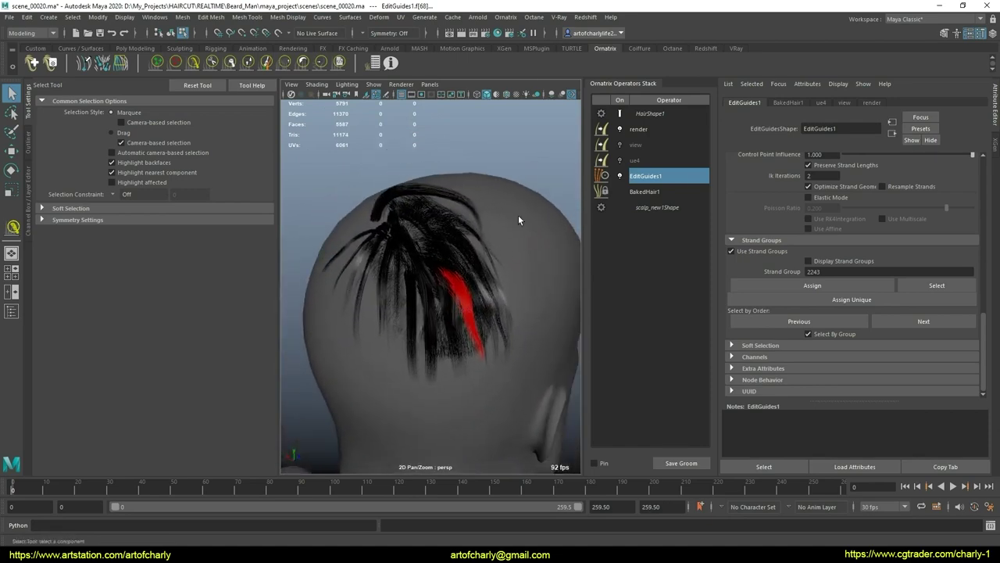
pyautogui.click(482, 18)
pyautogui.click(511, 44)
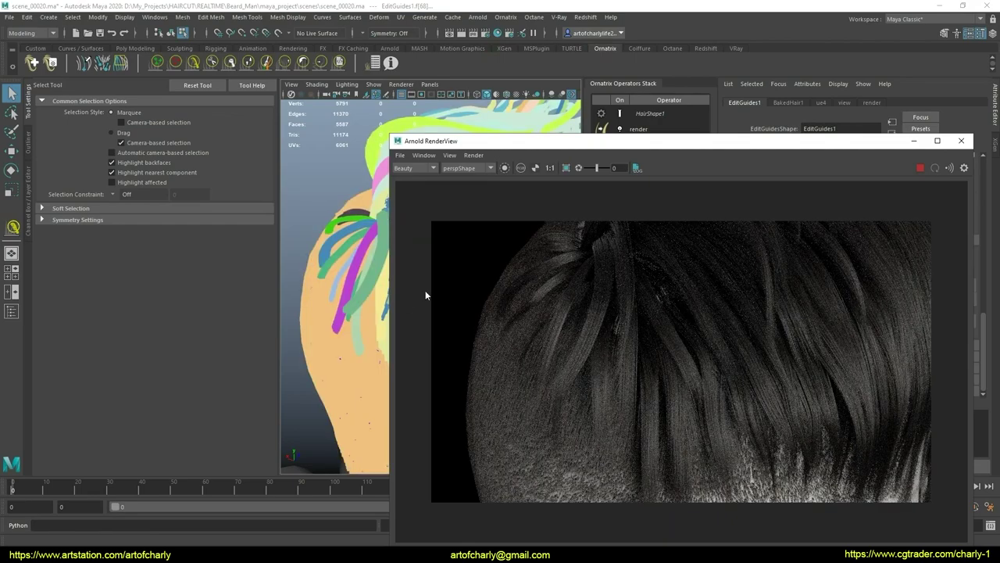
pyautogui.scroll(-3, 340, 291)
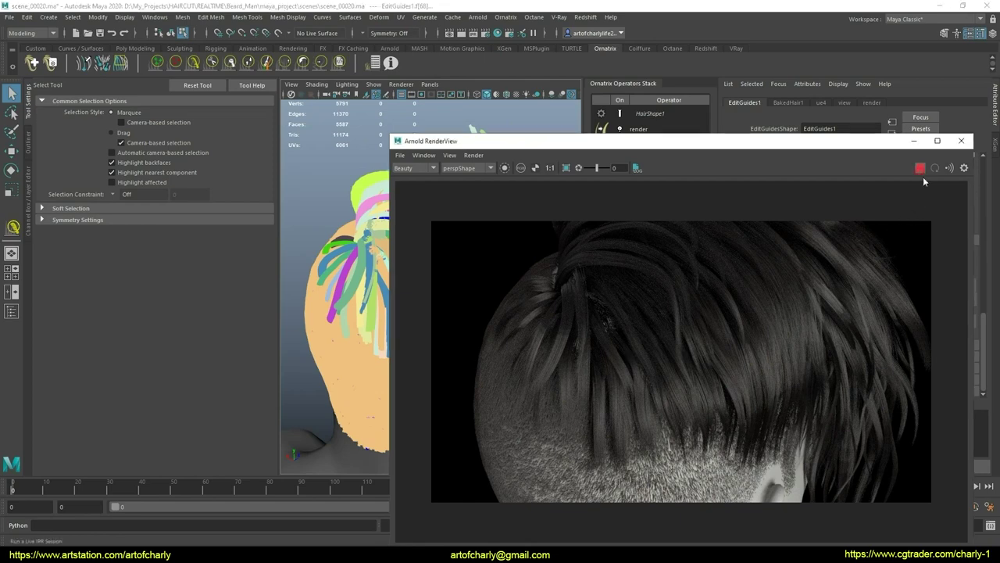
pyautogui.click(960, 142)
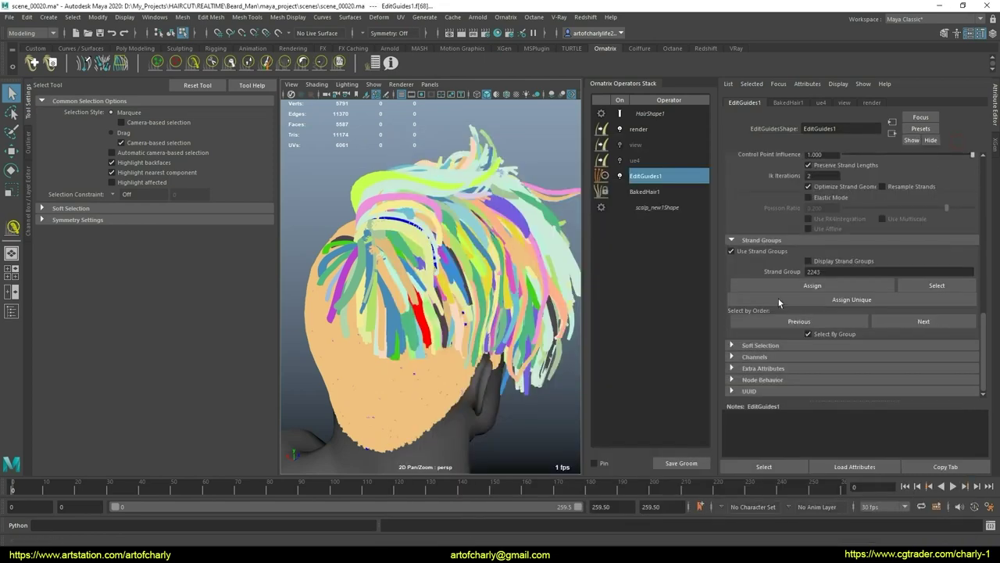
# Unhide BakedHair1's strands, then step through HairShape1 and EditGuides1 back to BakedHair1's settings
pyautogui.click(648, 195)
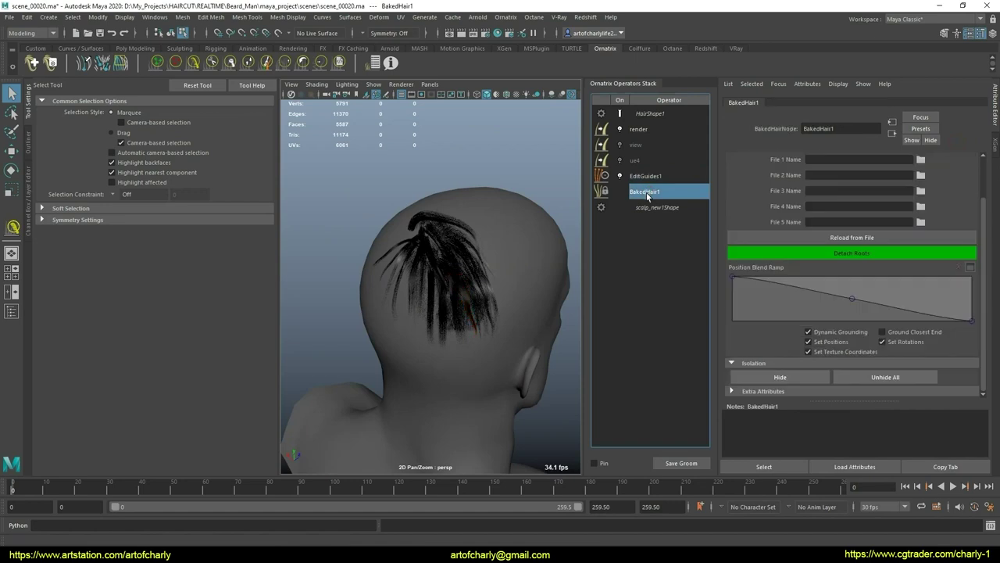
pyautogui.click(885, 379)
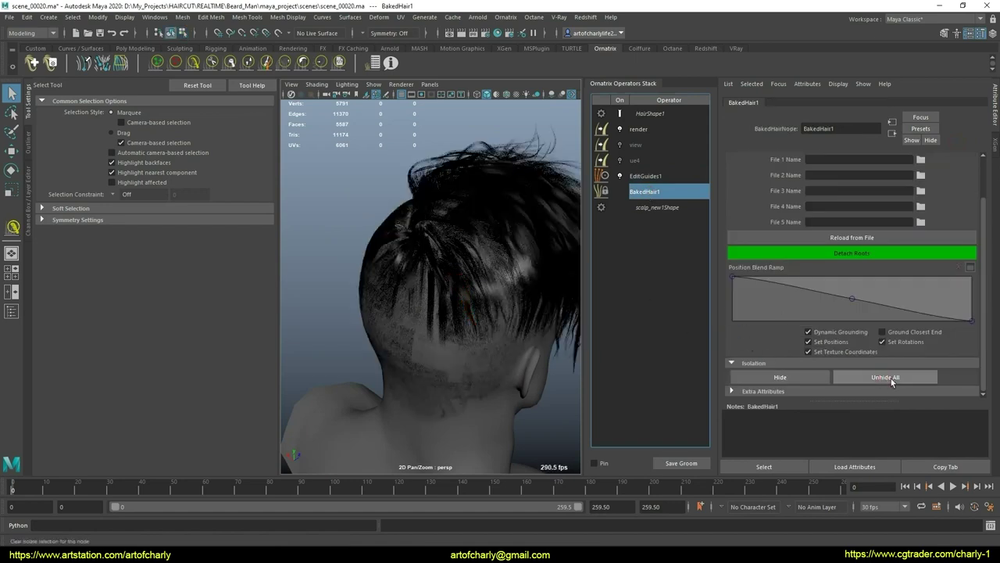
pyautogui.click(649, 113)
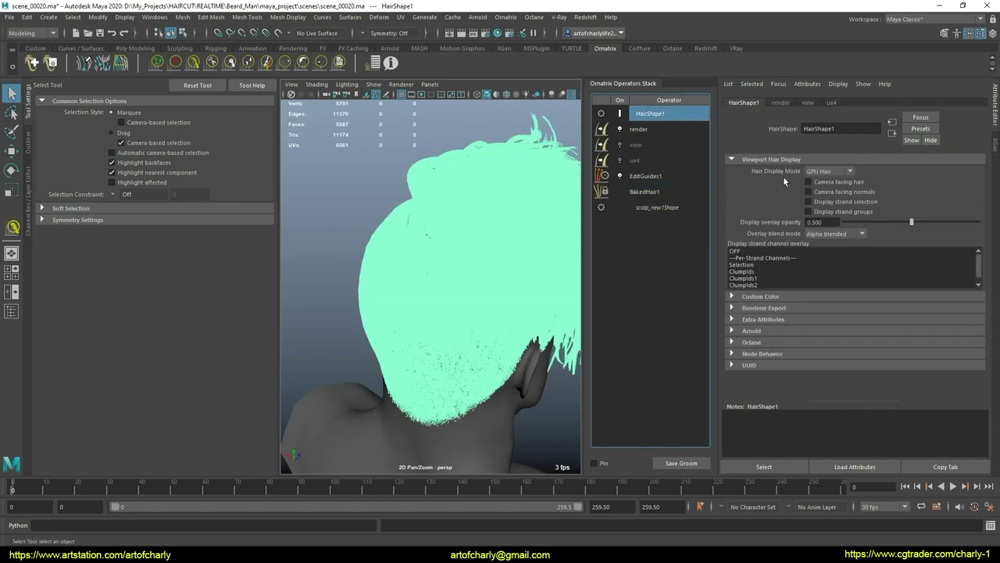
pyautogui.click(662, 178)
pyautogui.click(672, 192)
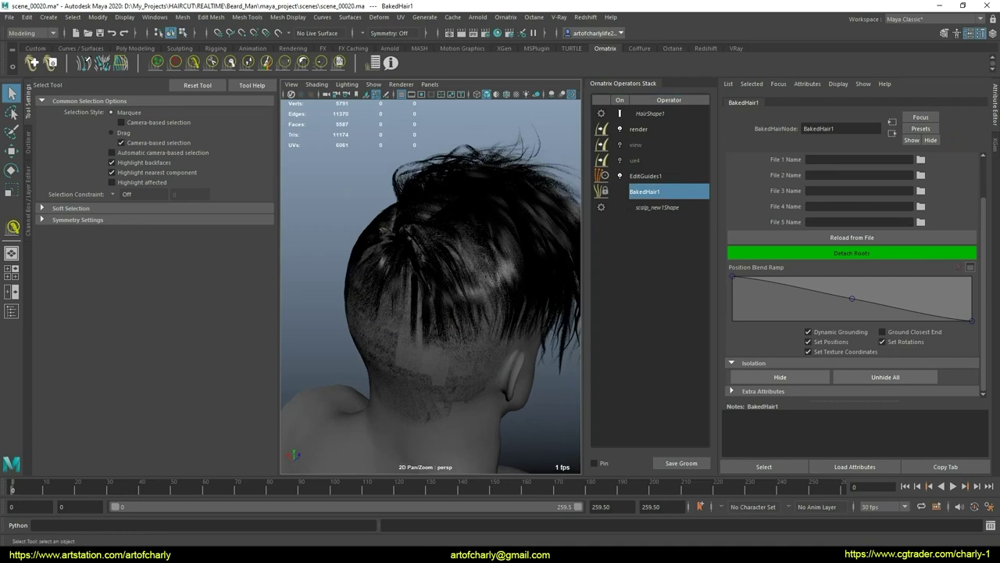
# Start the Arnold viewport render, restart it, and move the render window aside
pyautogui.click(506, 16)
pyautogui.moveTo(477, 16)
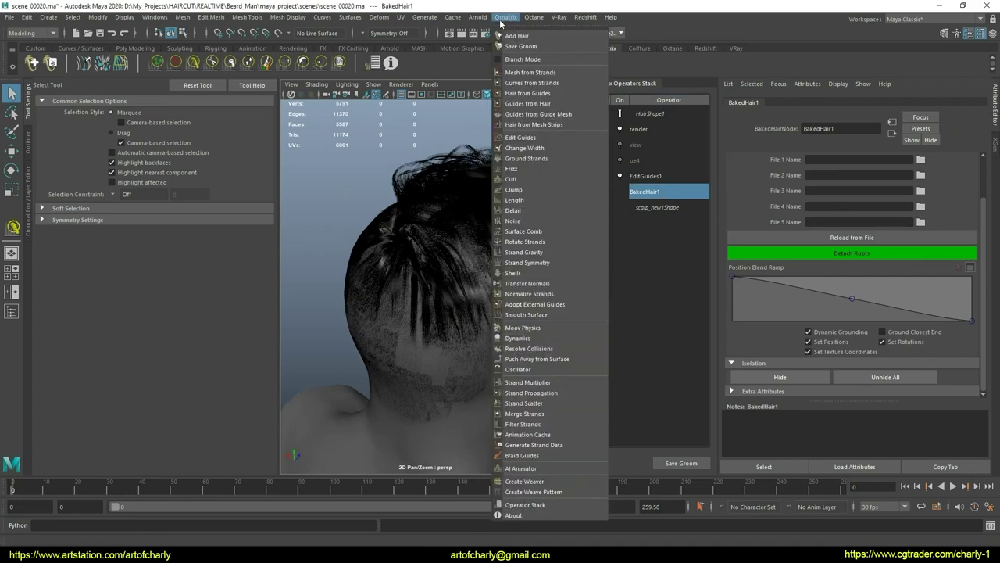
pyautogui.click(401, 85)
pyautogui.click(431, 110)
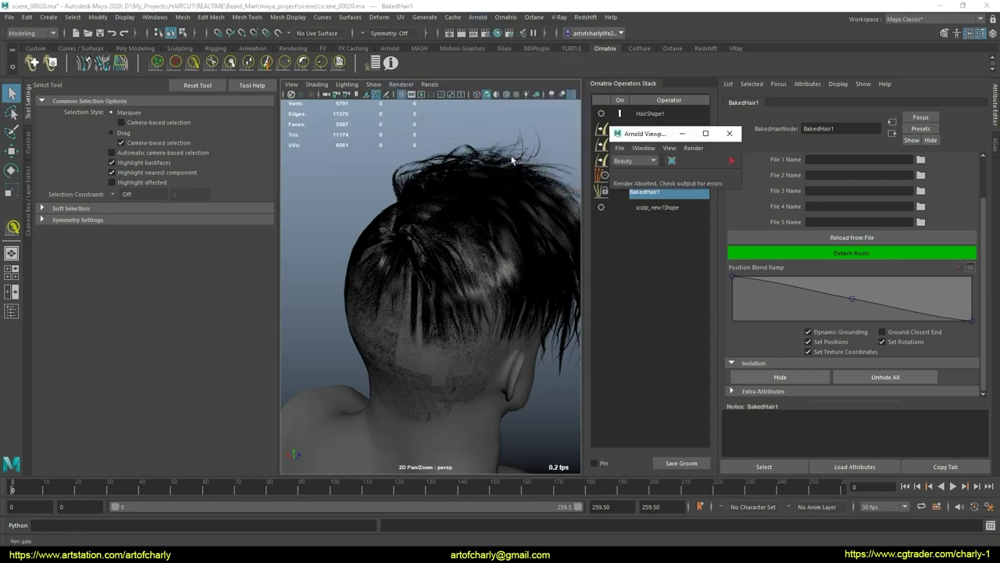
pyautogui.click(730, 161)
pyautogui.moveTo(655, 137); pyautogui.dragTo(763, 135)
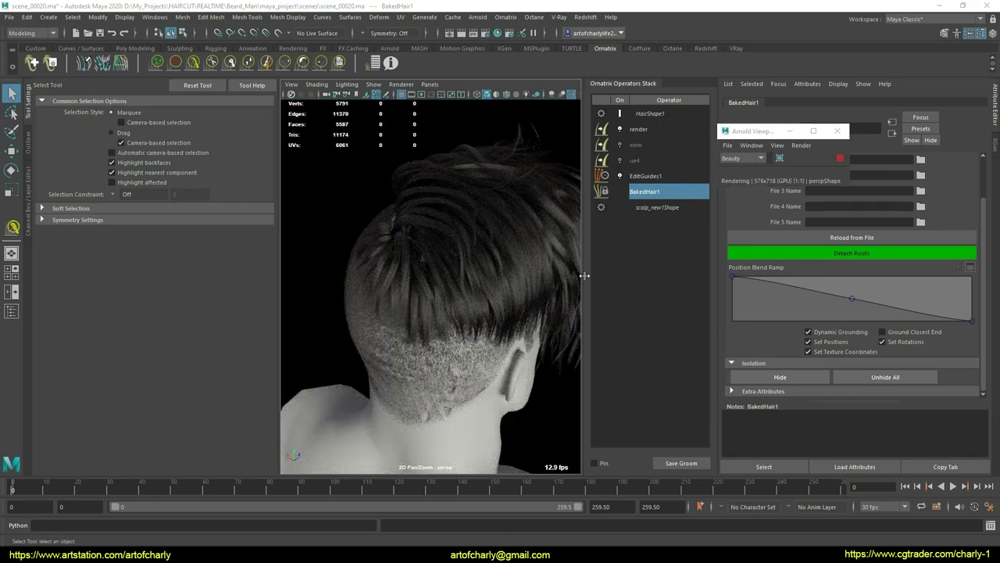
# Tumble around the rendered head from side, top and rear angles
pyautogui.keyDown('alt'); pyautogui.moveTo(473, 292); pyautogui.dragTo(436, 292); pyautogui.keyUp('alt')
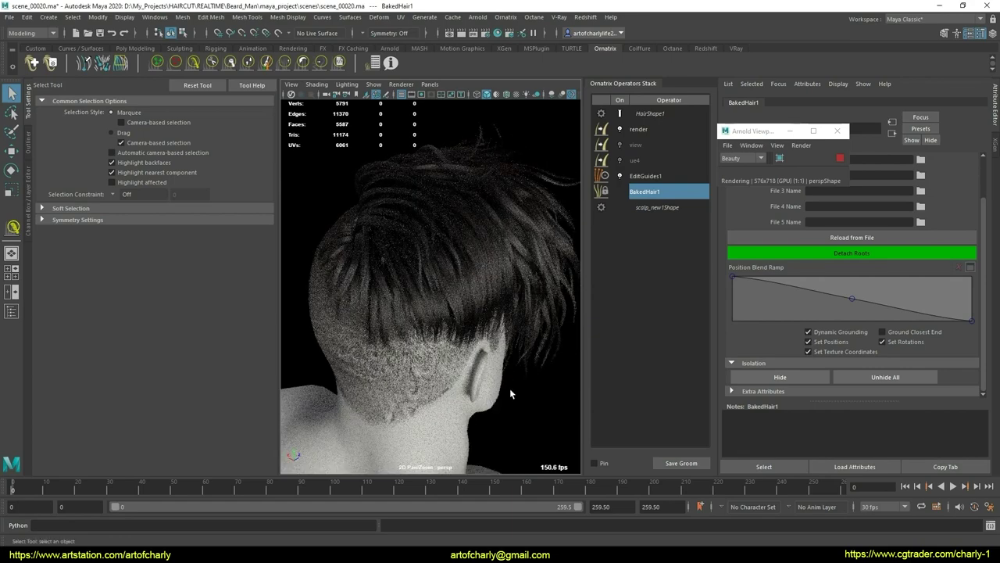
pyautogui.click(964, 538)
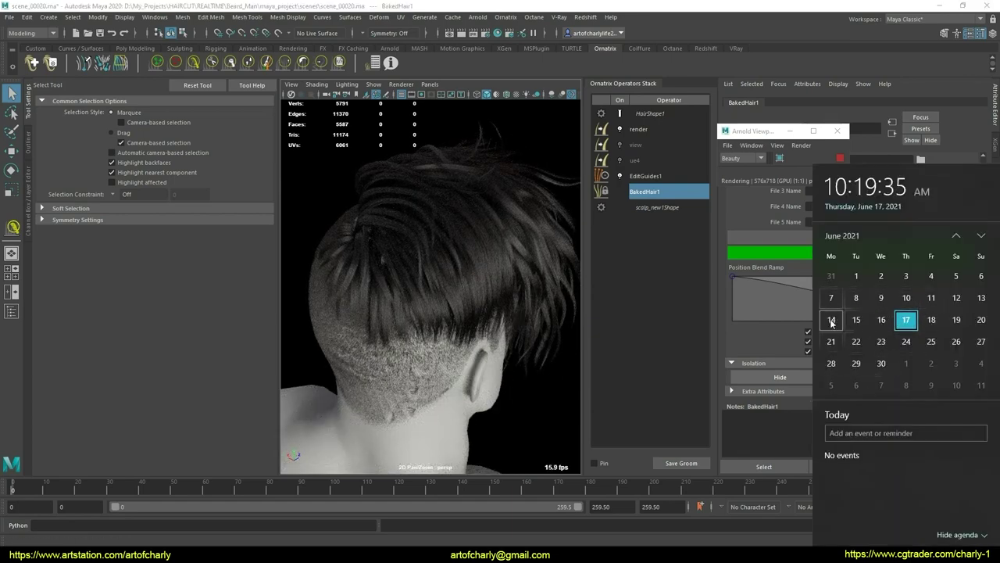
pyautogui.click(543, 407)
pyautogui.keyDown('alt'); pyautogui.moveTo(446, 394); pyautogui.dragTo(491, 403); pyautogui.keyUp('alt')
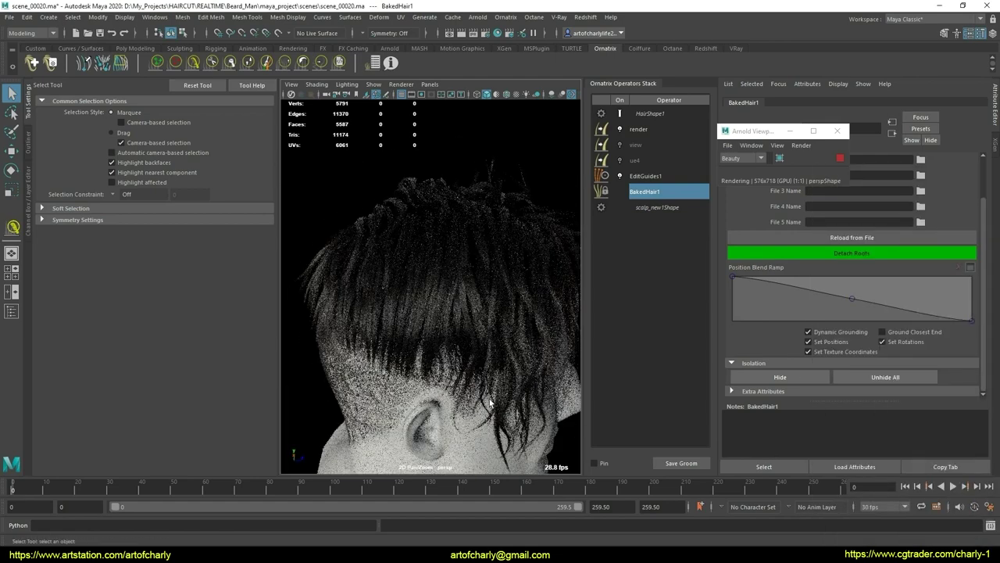
pyautogui.keyDown('alt'); pyautogui.moveTo(471, 318); pyautogui.dragTo(474, 328); pyautogui.keyUp('alt')
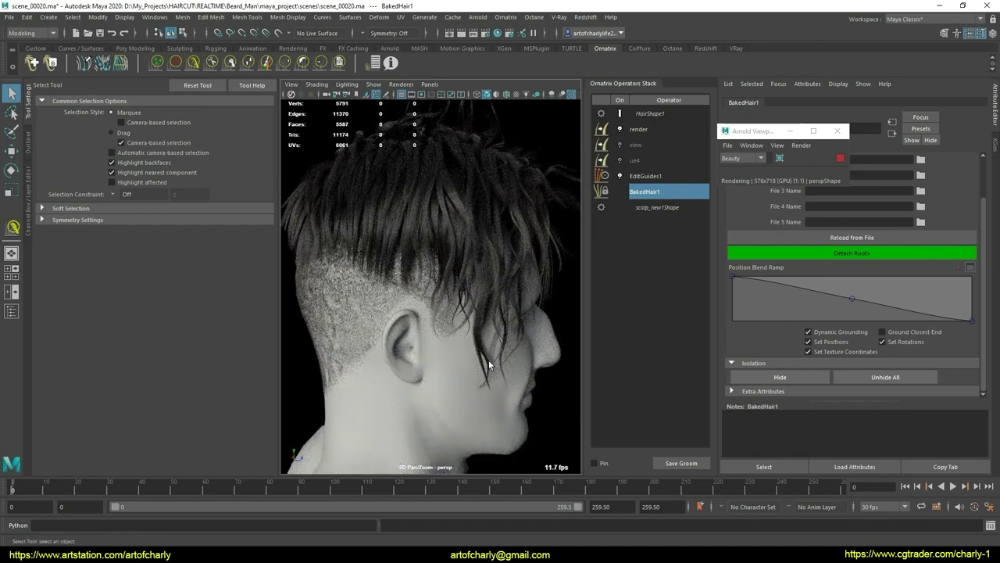
pyautogui.moveTo(474, 319)
pyautogui.keyDown('alt'); pyautogui.mouseDown()
pyautogui.moveTo(506, 347)
pyautogui.moveTo(466, 371)
pyautogui.mouseUp(); pyautogui.keyUp('alt')
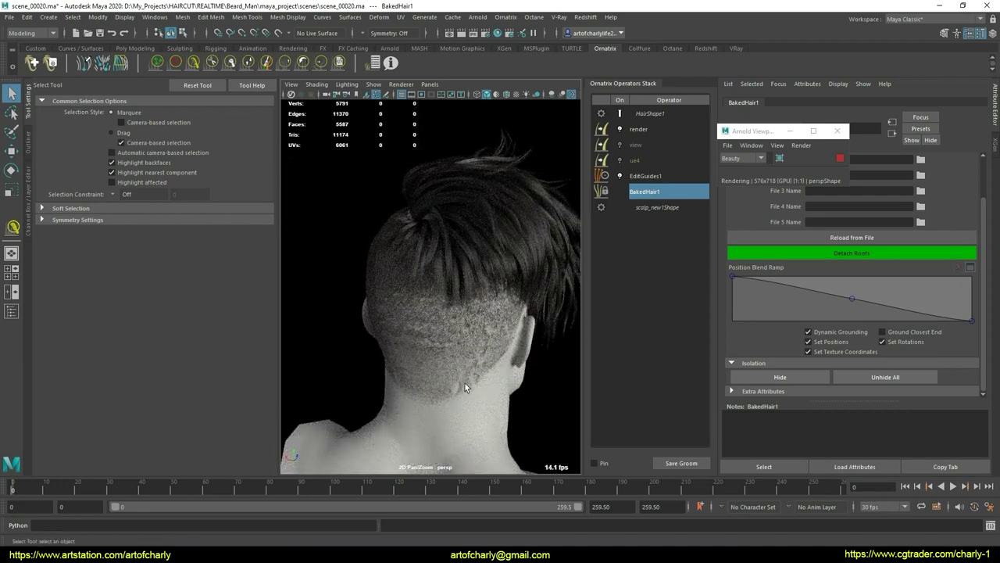
pyautogui.moveTo(378, 296)
pyautogui.keyDown('alt'); pyautogui.mouseDown()
pyautogui.moveTo(449, 316)
pyautogui.moveTo(499, 289)
pyautogui.mouseUp(); pyautogui.keyUp('alt')
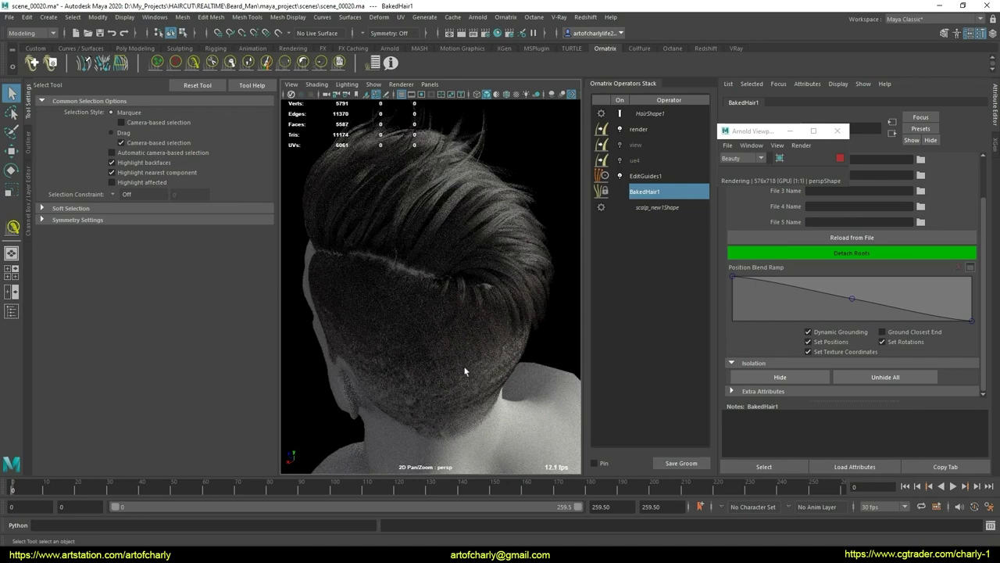
# Select aiSkyDomeLight1 in the Outliner and show its values in the Channel Box
pyautogui.click(28, 142)
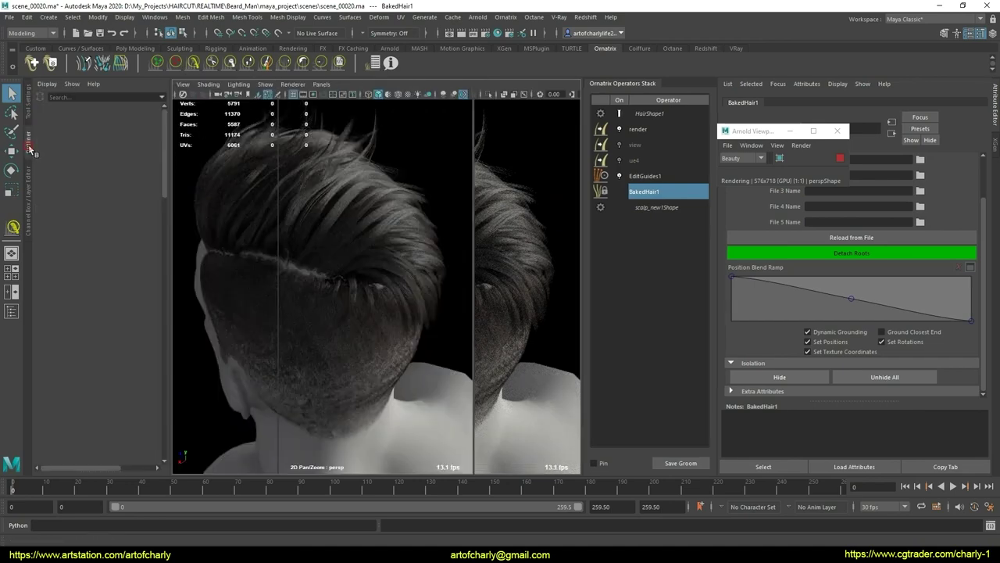
pyautogui.click(82, 170)
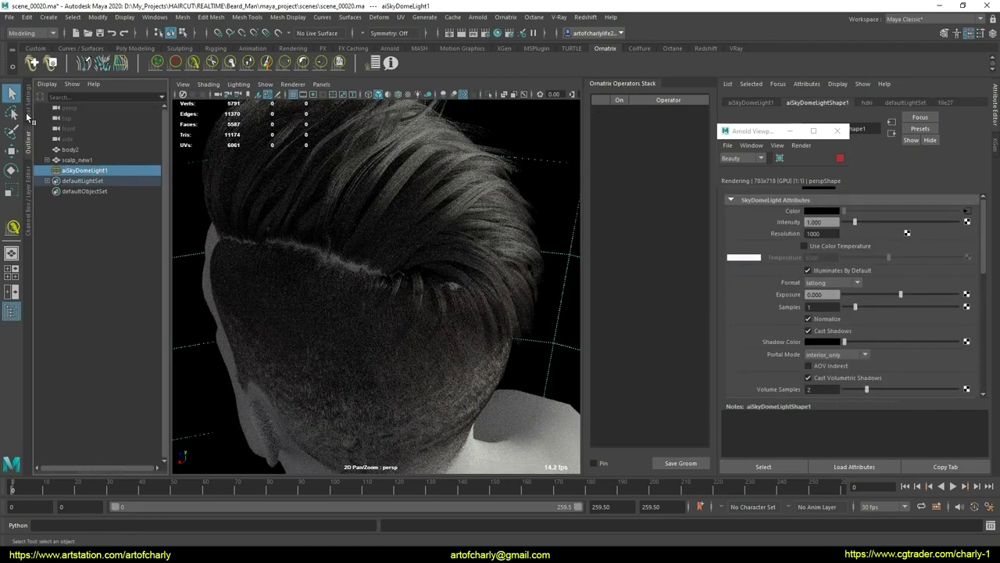
pyautogui.click(29, 115)
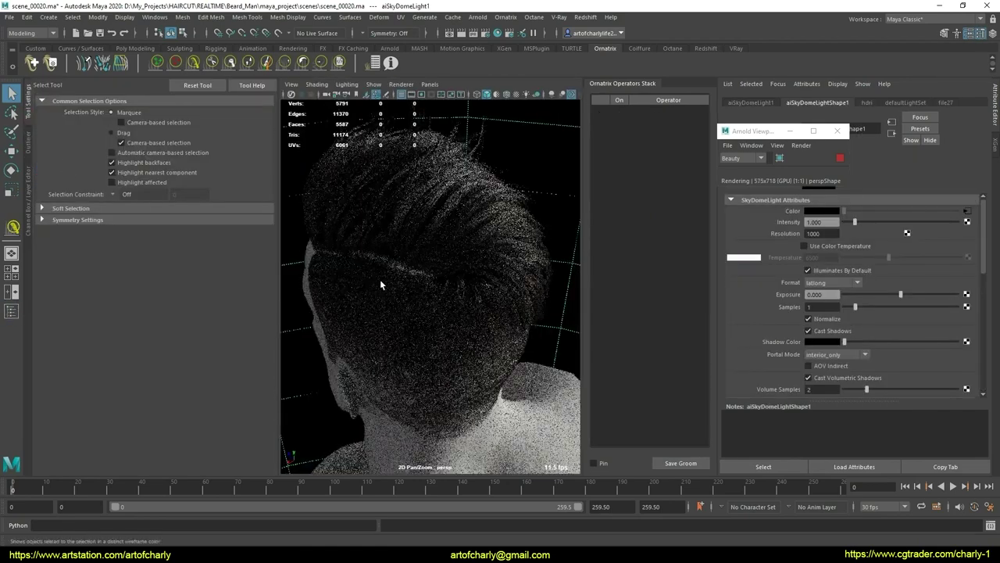
pyautogui.click(29, 184)
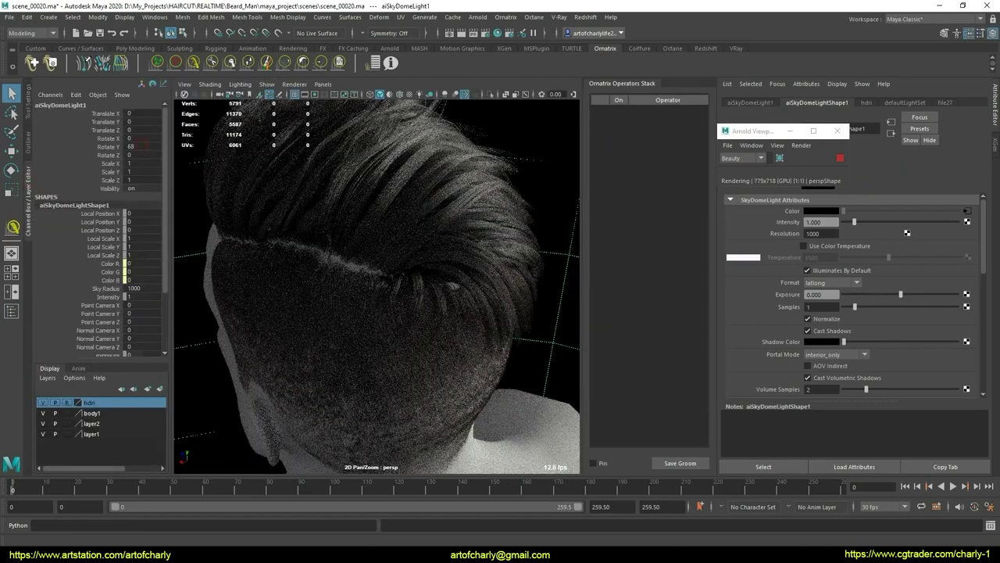
# Try Rotate Y 32 and -4, then settle on -3 and view from behind
pyautogui.write('32')
pyautogui.press('Return')
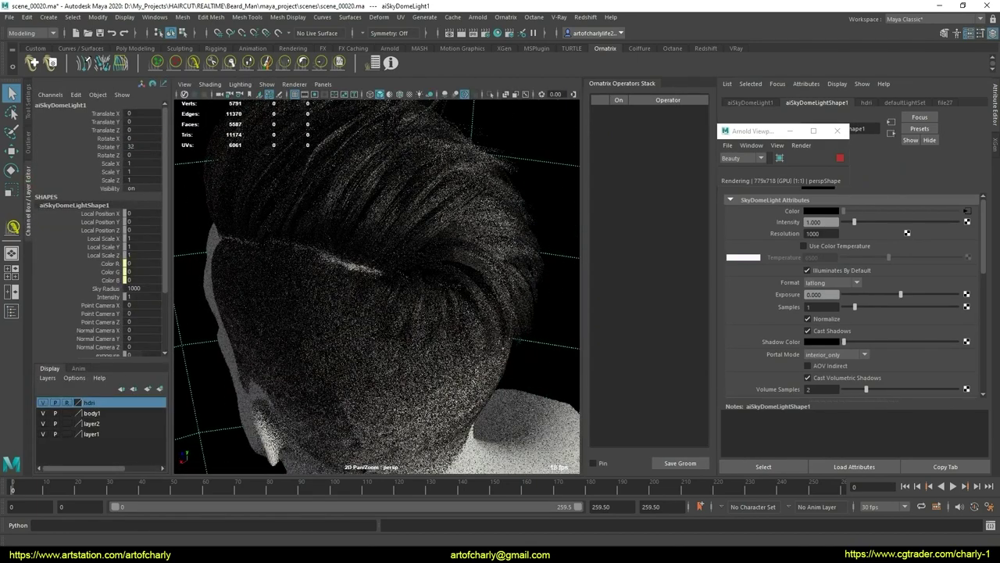
pyautogui.write('-4')
pyautogui.press('Return')
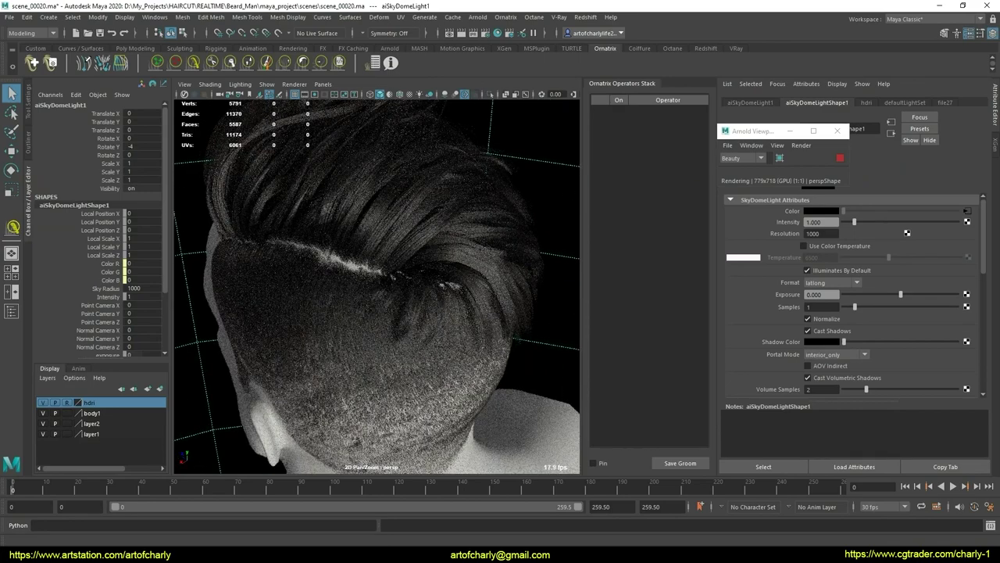
pyautogui.moveTo(457, 279); pyautogui.dragTo(508, 342, button='middle')
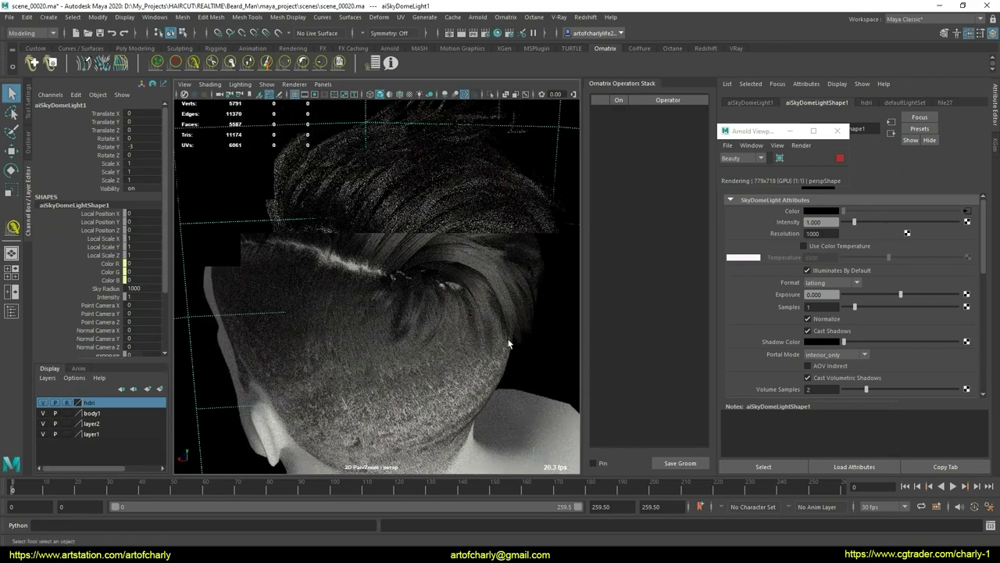
pyautogui.moveTo(508, 342)
pyautogui.keyDown('alt'); pyautogui.mouseDown()
pyautogui.moveTo(468, 359)
pyautogui.moveTo(442, 315)
pyautogui.moveTo(428, 318)
pyautogui.mouseUp(); pyautogui.keyUp('alt')
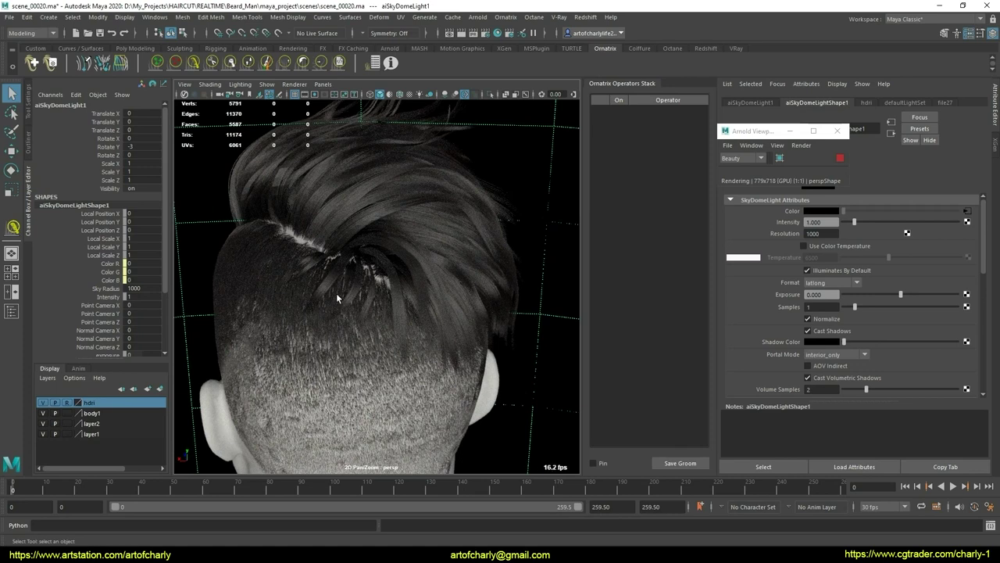
# Draw guide strokes down the back hair from the crown and comb along them
pyautogui.moveTo(344, 292); pyautogui.dragTo(323, 379)
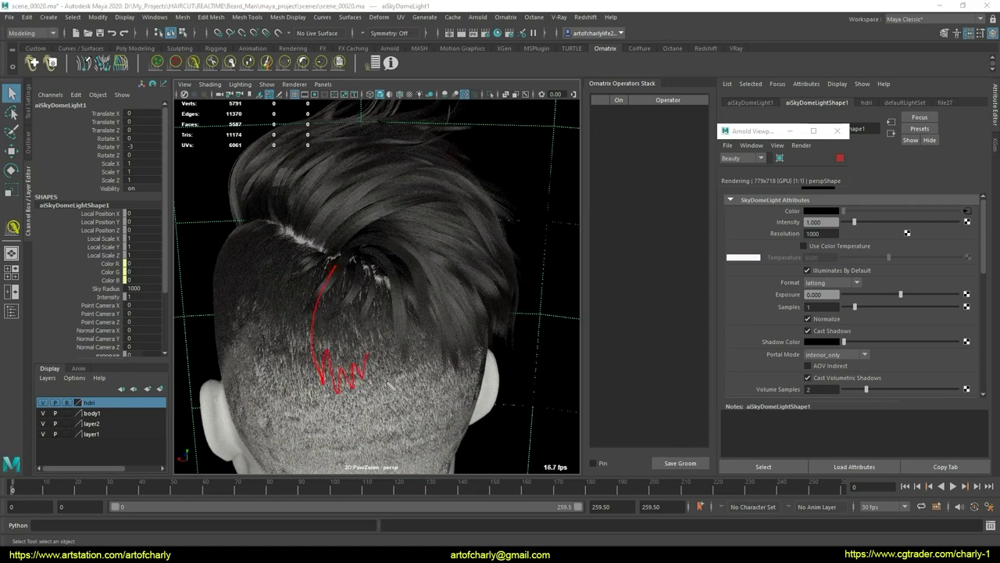
pyautogui.moveTo(354, 261); pyautogui.dragTo(336, 332)
pyautogui.moveTo(449, 350)
pyautogui.mouseDown()
pyautogui.moveTo(426, 347)
pyautogui.moveTo(443, 360)
pyautogui.moveTo(376, 393)
pyautogui.mouseUp()
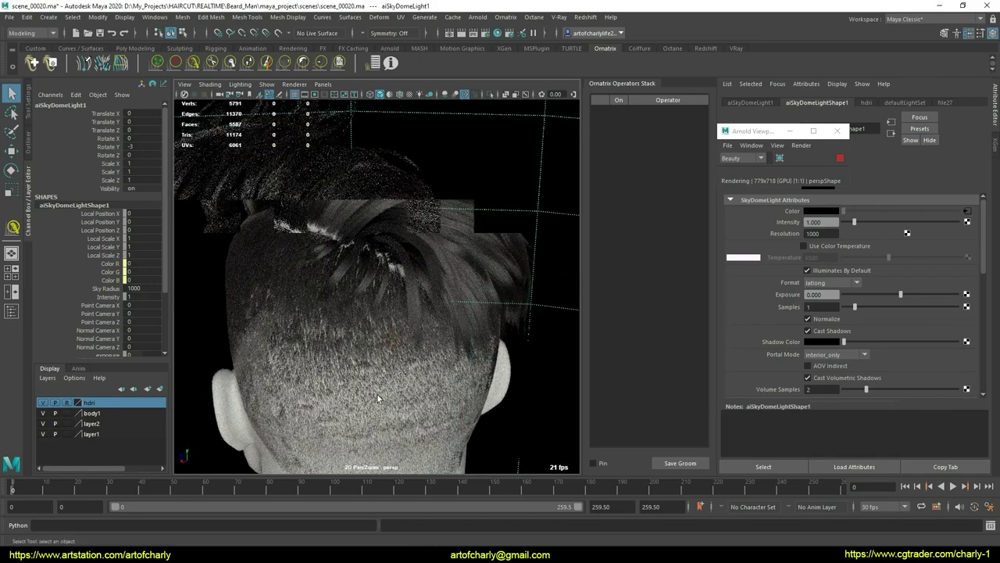
pyautogui.scroll(3, 377, 393)
pyautogui.moveTo(488, 374)
pyautogui.keyDown('alt'); pyautogui.mouseDown()
pyautogui.moveTo(420, 357)
pyautogui.moveTo(367, 260)
pyautogui.mouseUp(); pyautogui.keyUp('alt')
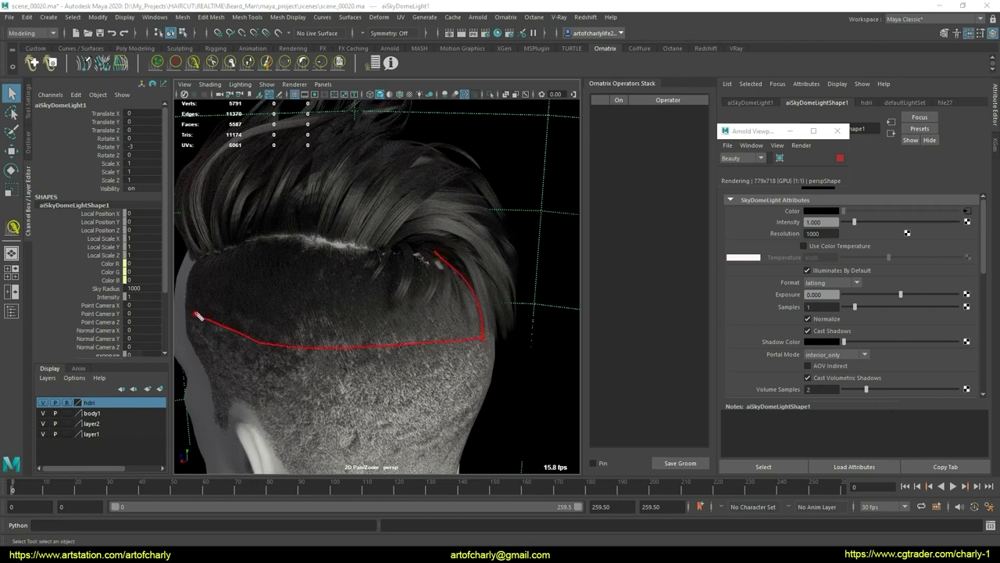
# Outline the region above the undercut, draw four strokes inside it and apply them
pyautogui.moveTo(206, 263); pyautogui.dragTo(408, 254)
pyautogui.moveTo(250, 253); pyautogui.dragTo(219, 322)
pyautogui.moveTo(271, 255)
pyautogui.mouseDown()
pyautogui.moveTo(242, 325)
pyautogui.moveTo(272, 327)
pyautogui.mouseUp()
pyautogui.moveTo(318, 261)
pyautogui.mouseDown()
pyautogui.moveTo(305, 323)
pyautogui.moveTo(340, 328)
pyautogui.mouseUp()
pyautogui.moveTo(369, 267); pyautogui.dragTo(385, 336)
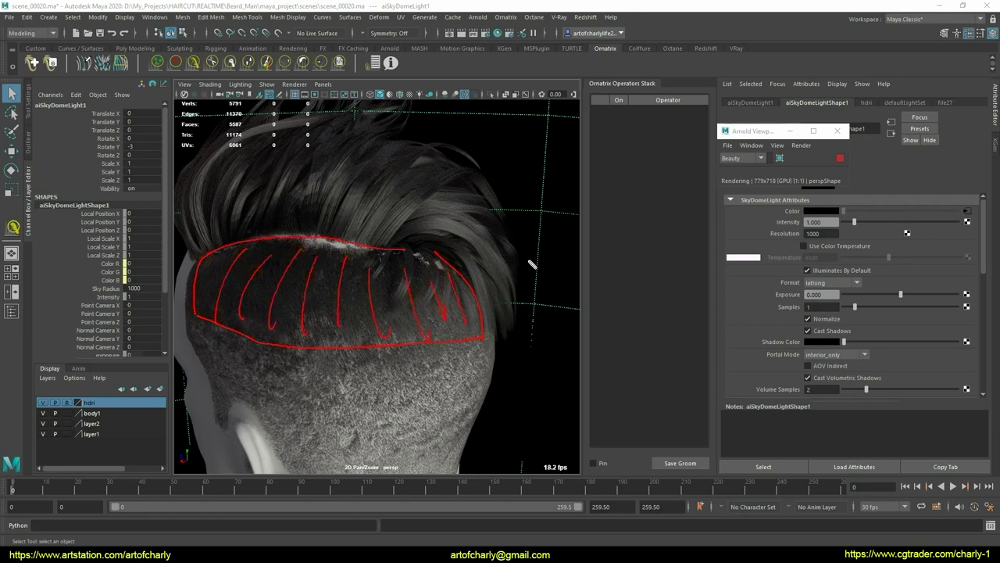
pyautogui.press('Return')
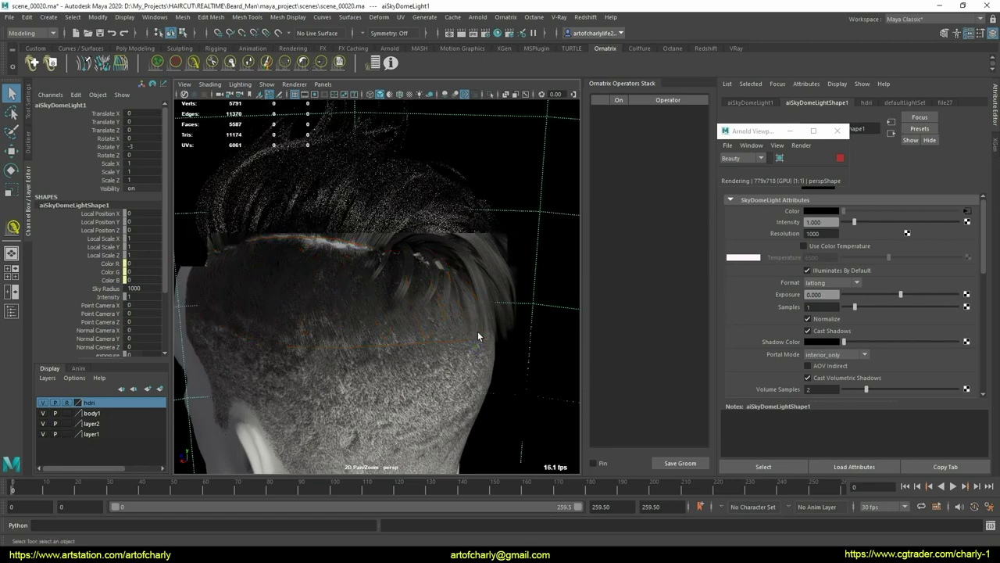
# Check the result from back and three-quarter views and add a short curved stroke
pyautogui.keyDown('alt'); pyautogui.moveTo(457, 317); pyautogui.dragTo(398, 270); pyautogui.keyUp('alt')
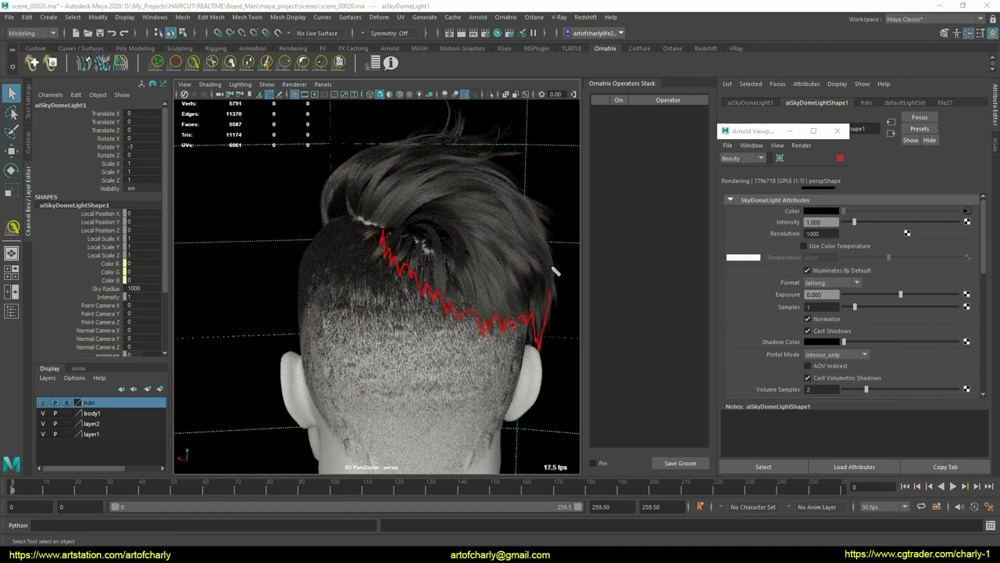
pyautogui.moveTo(456, 293)
pyautogui.keyDown('alt'); pyautogui.mouseDown()
pyautogui.moveTo(421, 251)
pyautogui.moveTo(426, 347)
pyautogui.mouseUp(); pyautogui.keyUp('alt')
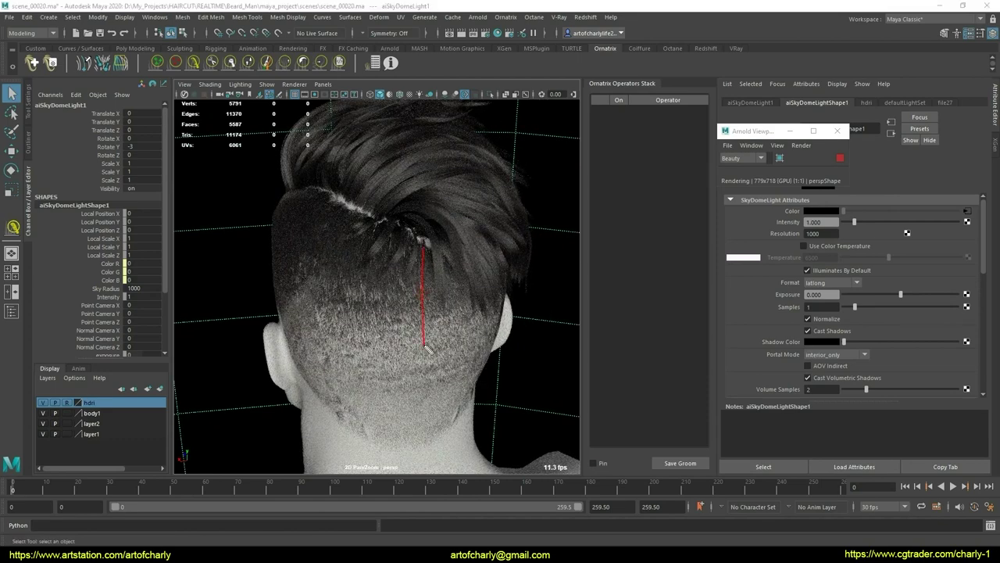
pyautogui.moveTo(422, 241)
pyautogui.mouseDown()
pyautogui.moveTo(423, 278)
pyautogui.moveTo(446, 273)
pyautogui.moveTo(423, 304)
pyautogui.mouseUp()
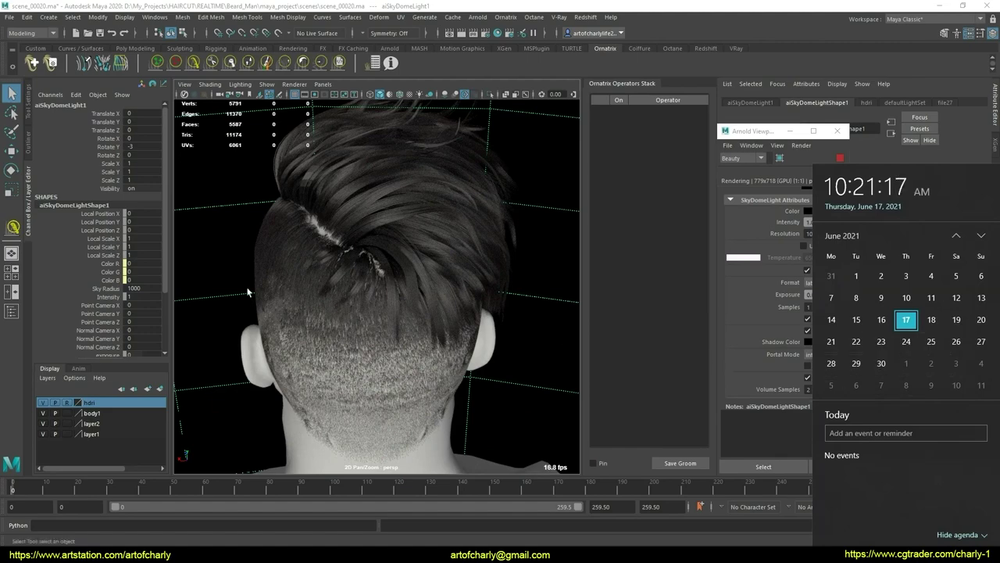
# From the side profile, comb the hair toward the ear with one stroke
pyautogui.click(468, 275)
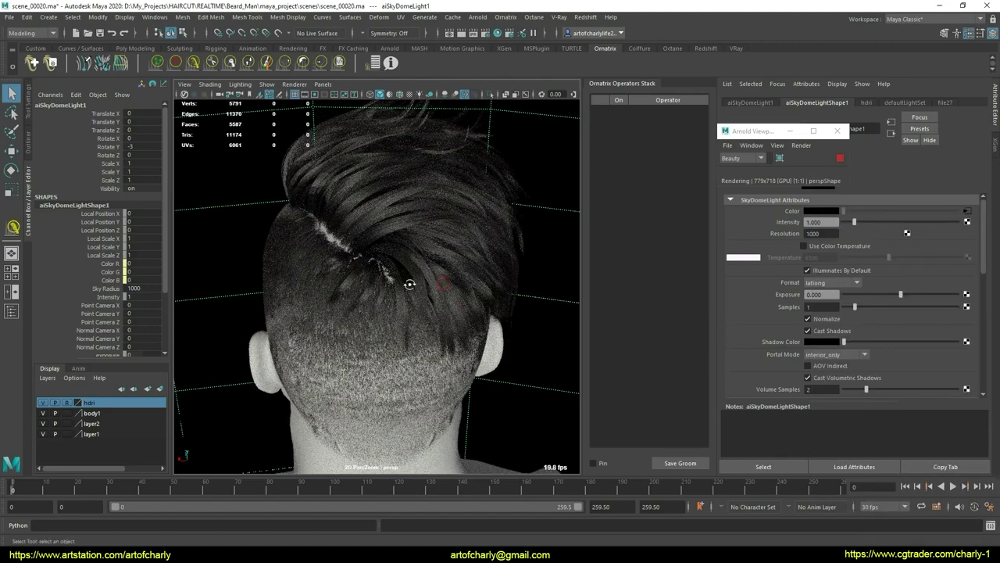
pyautogui.moveTo(410, 284)
pyautogui.keyDown('alt'); pyautogui.mouseDown()
pyautogui.moveTo(463, 293)
pyautogui.moveTo(446, 305)
pyautogui.moveTo(405, 202)
pyautogui.mouseUp(); pyautogui.keyUp('alt')
pyautogui.moveTo(392, 291)
pyautogui.keyDown('alt'); pyautogui.mouseDown()
pyautogui.moveTo(444, 314)
pyautogui.moveTo(420, 347)
pyautogui.moveTo(462, 344)
pyautogui.moveTo(391, 346)
pyautogui.moveTo(419, 367)
pyautogui.moveTo(380, 313)
pyautogui.moveTo(415, 360)
pyautogui.moveTo(248, 217)
pyautogui.moveTo(446, 308)
pyautogui.mouseUp(); pyautogui.keyUp('alt')
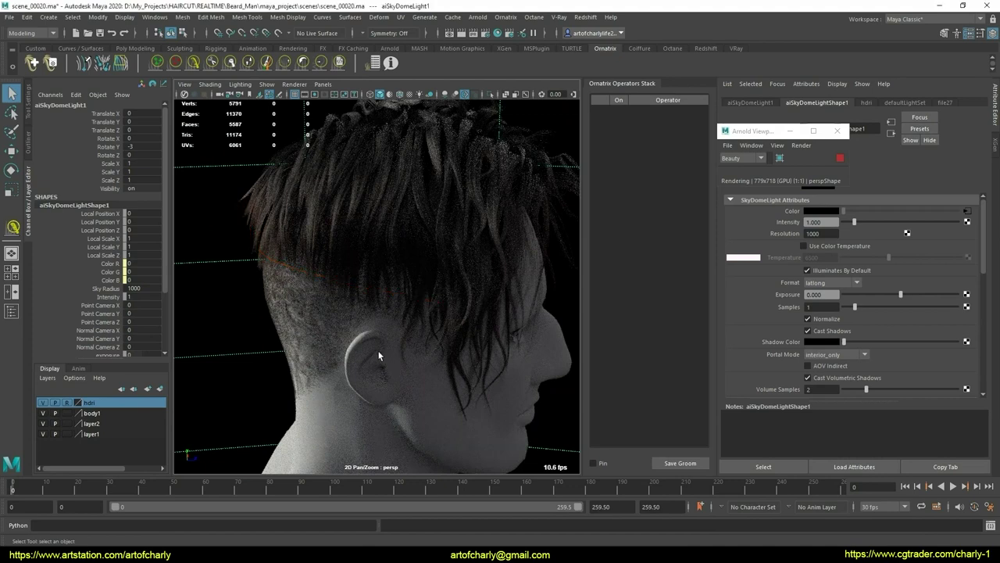
pyautogui.moveTo(246, 201); pyautogui.dragTo(409, 328)
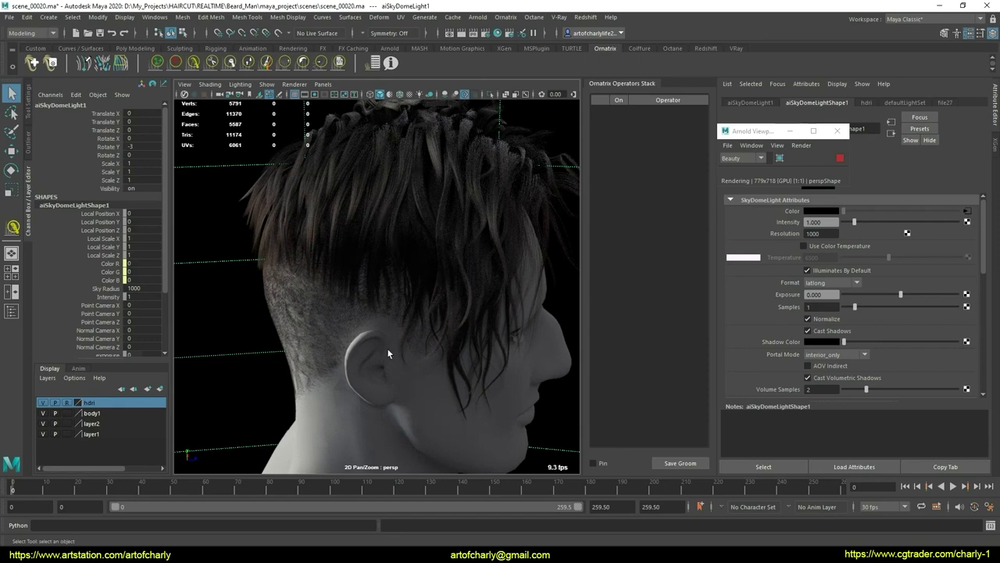
pyautogui.moveTo(317, 297)
pyautogui.keyDown('alt'); pyautogui.mouseDown()
pyautogui.moveTo(383, 292)
pyautogui.moveTo(380, 306)
pyautogui.moveTo(411, 277)
pyautogui.moveTo(402, 264)
pyautogui.moveTo(431, 286)
pyautogui.moveTo(411, 263)
pyautogui.moveTo(540, 423)
pyautogui.mouseUp(); pyautogui.keyUp('alt')
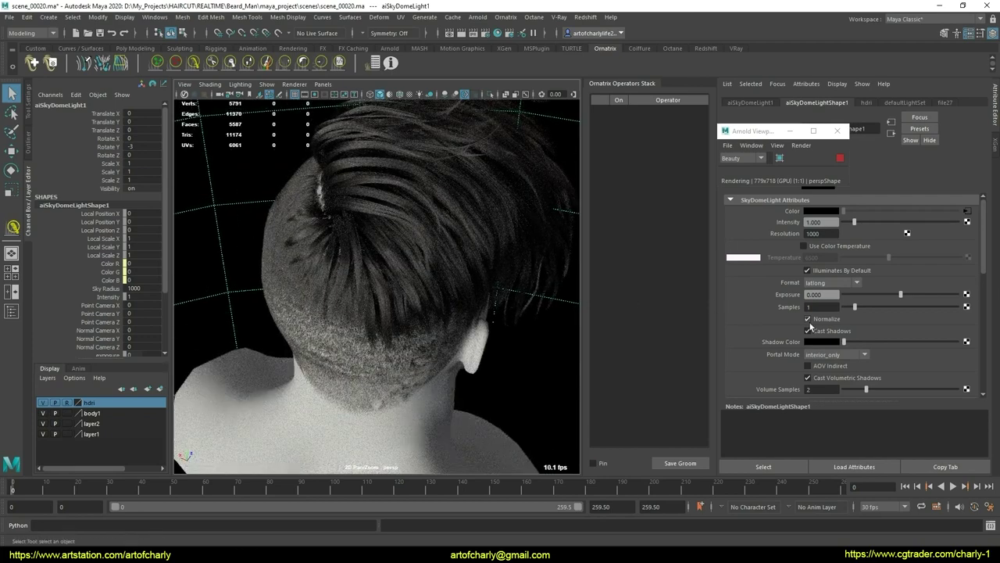